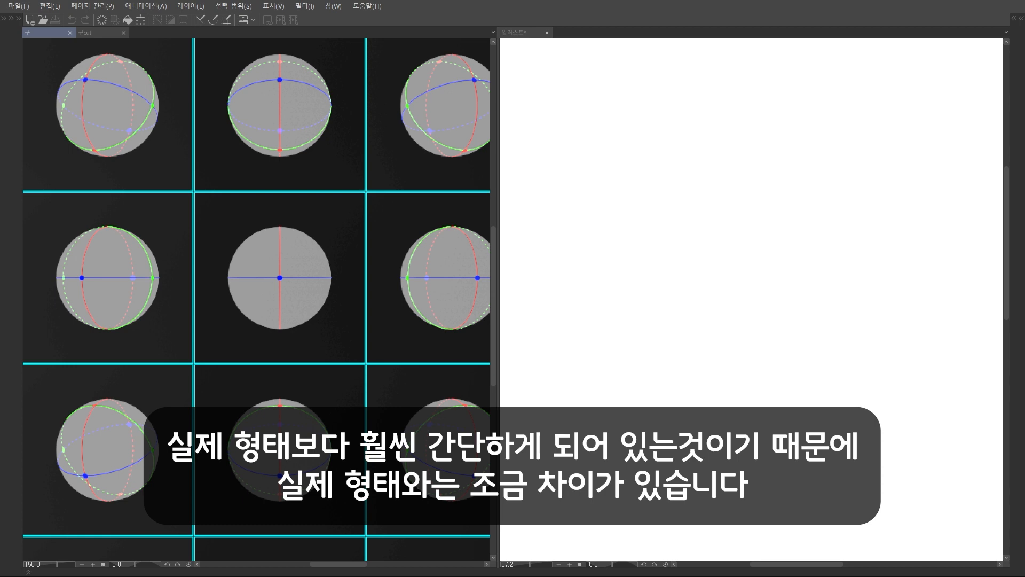
Examine the front-view sphere in the rotated-sphere reference grid, tracing over its horizontal and vertical centre lines
{"action": "mouse_move", "coordinate": [336, 268]}
{"action": "left_mouse_down"}
{"action": "mouse_move", "coordinate": [309, 299]}
{"action": "mouse_move", "coordinate": [355, 260]}
{"action": "left_mouse_up"}
{"action": "key", "text": "ctrl+z"}
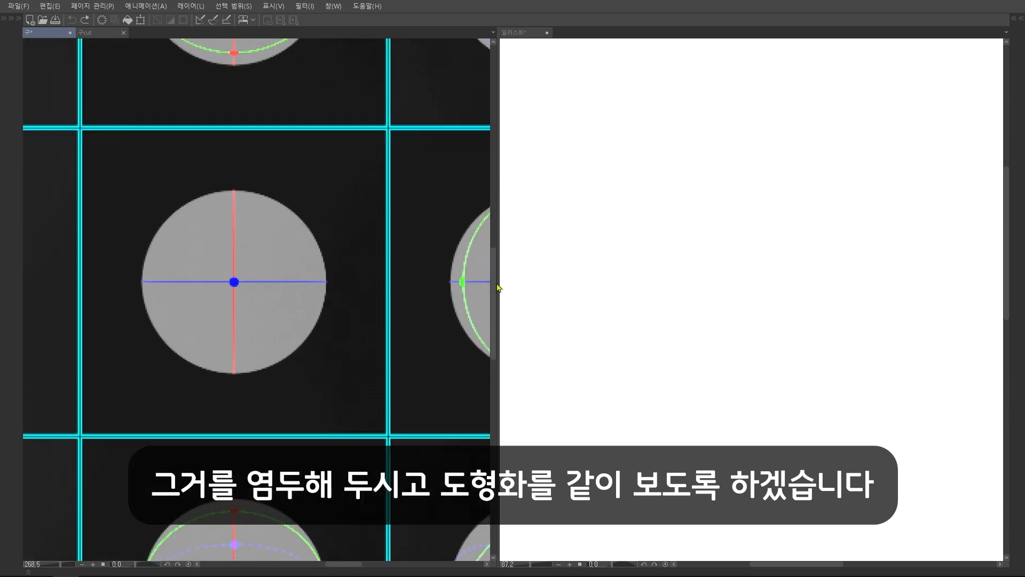
{"action": "scroll", "coordinate": [377, 321], "scroll_direction": "down", "scroll_amount": 8}
{"action": "left_click_drag", "start_coordinate": [380, 325], "coordinate": [352, 310]}
{"action": "scroll", "coordinate": [352, 311], "scroll_direction": "up", "scroll_amount": 4}
{"action": "left_click_drag", "start_coordinate": [280, 232], "coordinate": [243, 248]}
{"action": "key", "text": "ctrl+z"}
{"action": "scroll", "coordinate": [377, 272], "scroll_direction": "down", "scroll_amount": 7}
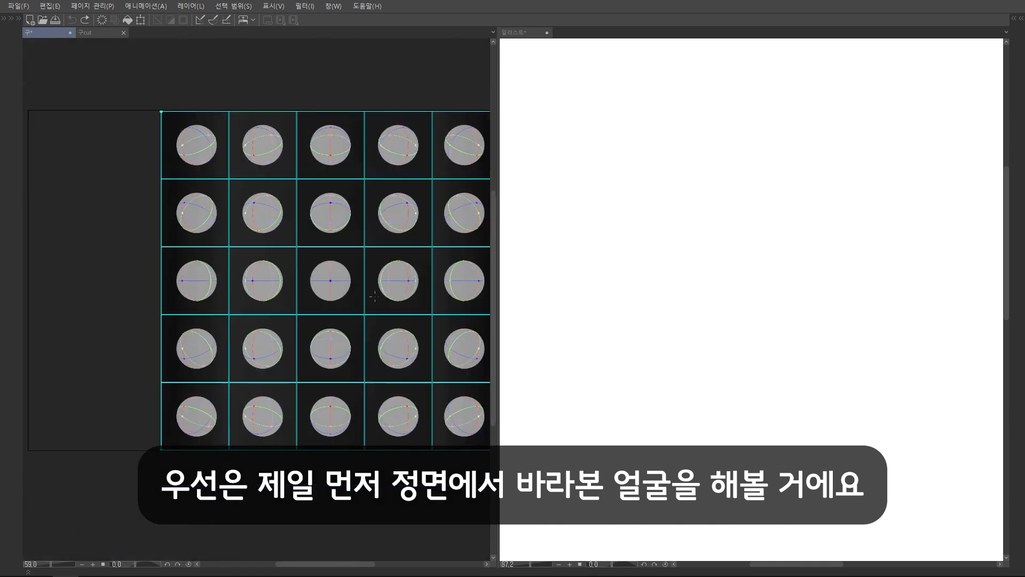
{"action": "scroll", "coordinate": [375, 297], "scroll_direction": "up", "scroll_amount": 8}
{"action": "left_click_drag", "start_coordinate": [187, 282], "coordinate": [334, 278]}
{"action": "left_click_drag", "start_coordinate": [262, 218], "coordinate": [261, 368]}
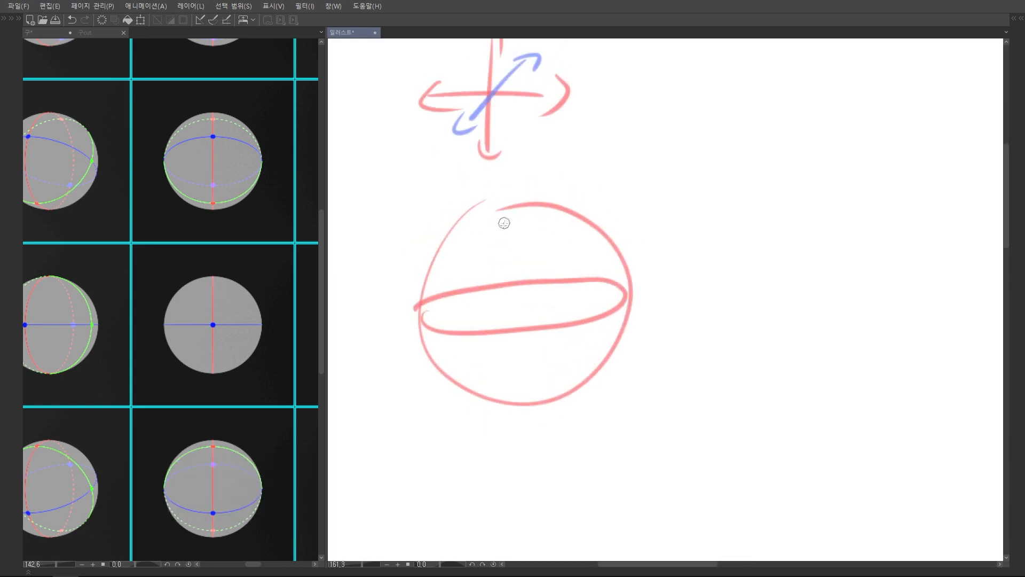
Sketch three crossing axis arrows and a sphere wrapped by horizontal and vertical red loops plus a blue outline ring
{"action": "mouse_move", "coordinate": [504, 222]}
{"action": "left_mouse_down"}
{"action": "mouse_move", "coordinate": [536, 347]}
{"action": "mouse_move", "coordinate": [496, 240]}
{"action": "left_mouse_up"}
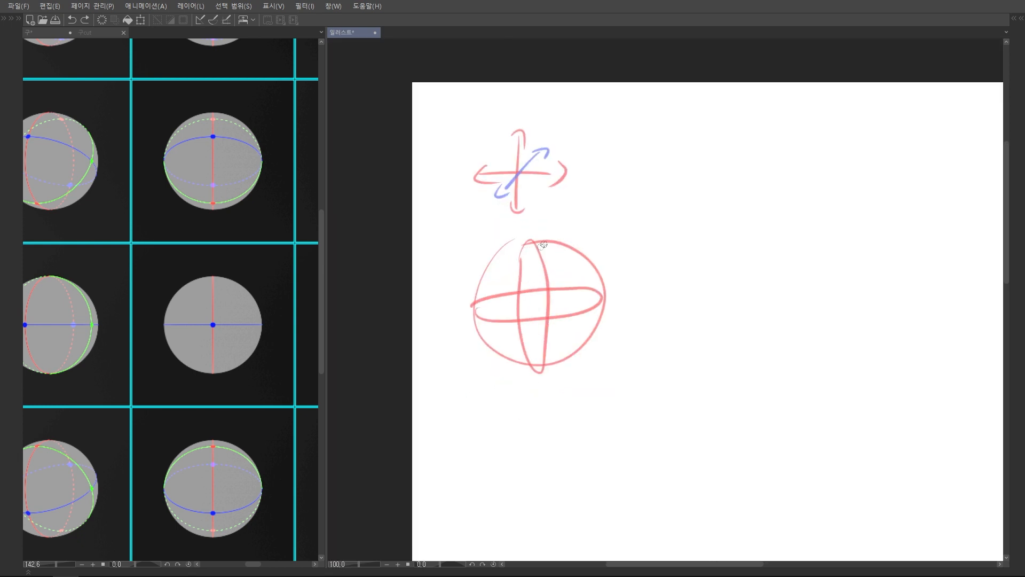
{"action": "mouse_move", "coordinate": [543, 244]}
{"action": "left_mouse_down"}
{"action": "mouse_move", "coordinate": [492, 353]}
{"action": "mouse_move", "coordinate": [599, 288]}
{"action": "mouse_move", "coordinate": [540, 240]}
{"action": "left_mouse_up"}
{"action": "scroll", "coordinate": [581, 287], "scroll_direction": "down", "scroll_amount": 2}
{"action": "scroll", "coordinate": [581, 287], "scroll_direction": "up", "scroll_amount": 2}
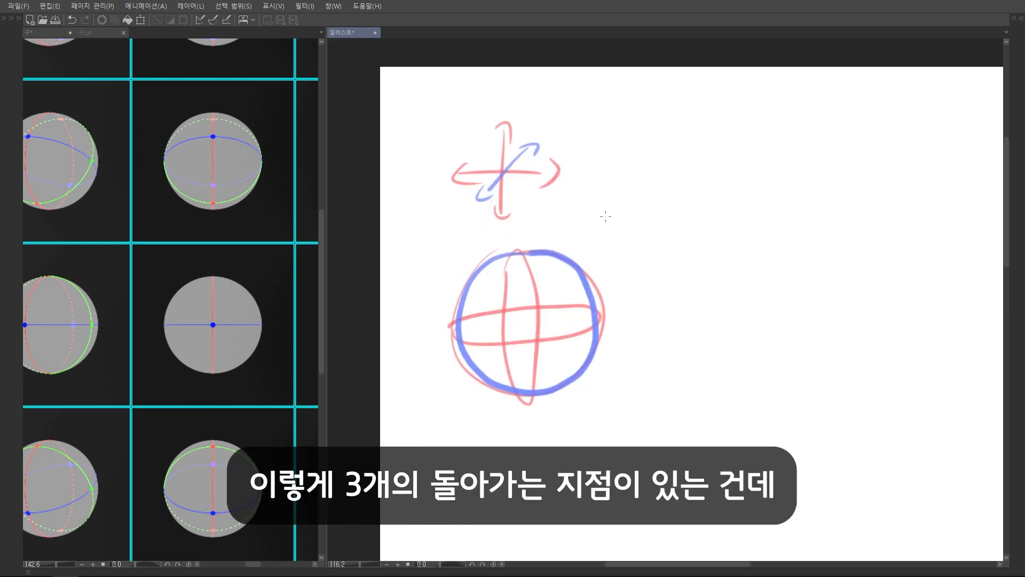
{"action": "left_click_drag", "start_coordinate": [506, 313], "coordinate": [539, 338]}
{"action": "left_click_drag", "start_coordinate": [451, 331], "coordinate": [609, 317]}
{"action": "left_click_drag", "start_coordinate": [520, 253], "coordinate": [522, 394]}
Erase the axis arrows and the looped sphere sketch from the illustration canvas
{"action": "scroll", "coordinate": [585, 294], "scroll_direction": "down", "scroll_amount": 3}
{"action": "scroll", "coordinate": [586, 295], "scroll_direction": "up", "scroll_amount": 2}
{"action": "key", "text": "e"}
{"action": "mouse_move", "coordinate": [486, 160]}
{"action": "left_mouse_down"}
{"action": "mouse_move", "coordinate": [440, 208]}
{"action": "mouse_move", "coordinate": [542, 231]}
{"action": "mouse_move", "coordinate": [473, 425]}
{"action": "left_mouse_up"}
Trace the green ring on the turned reference sphere, and outline the front-view sphere in blue with a red cross
{"action": "left_click_drag", "start_coordinate": [243, 338], "coordinate": [200, 343]}
{"action": "scroll", "coordinate": [227, 346], "scroll_direction": "up", "scroll_amount": 1}
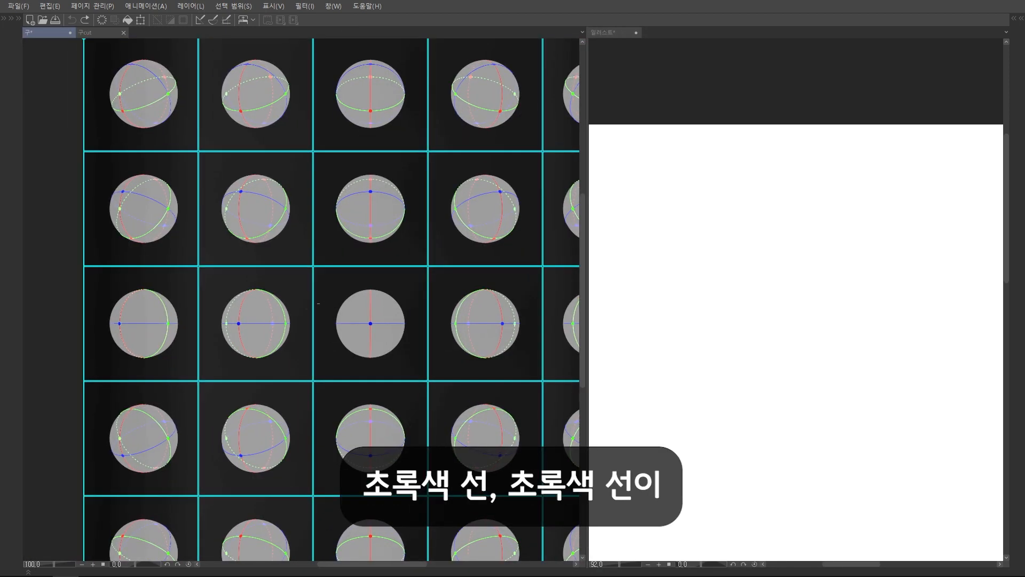
{"action": "scroll", "coordinate": [319, 303], "scroll_direction": "up", "scroll_amount": 5}
{"action": "mouse_move", "coordinate": [200, 253]}
{"action": "left_mouse_down"}
{"action": "mouse_move", "coordinate": [229, 256]}
{"action": "mouse_move", "coordinate": [268, 296]}
{"action": "mouse_move", "coordinate": [272, 369]}
{"action": "mouse_move", "coordinate": [192, 425]}
{"action": "left_mouse_up"}
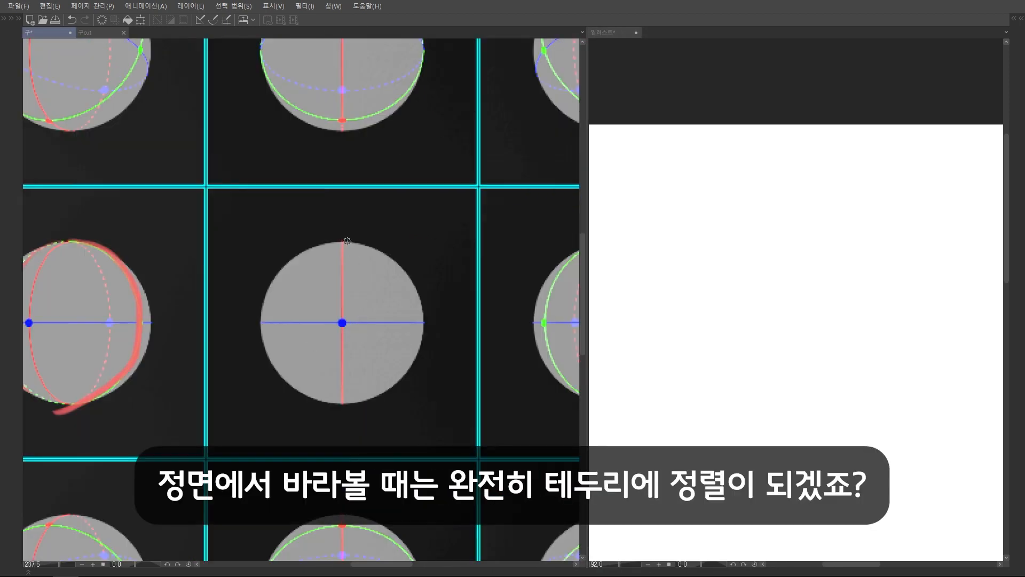
{"action": "mouse_move", "coordinate": [347, 241]}
{"action": "left_mouse_down"}
{"action": "mouse_move", "coordinate": [281, 265]}
{"action": "mouse_move", "coordinate": [260, 329]}
{"action": "mouse_move", "coordinate": [268, 359]}
{"action": "mouse_move", "coordinate": [423, 314]}
{"action": "mouse_move", "coordinate": [420, 347]}
{"action": "mouse_move", "coordinate": [380, 396]}
{"action": "left_mouse_up"}
{"action": "mouse_move", "coordinate": [275, 372]}
{"action": "left_mouse_down"}
{"action": "mouse_move", "coordinate": [321, 401]}
{"action": "mouse_move", "coordinate": [355, 403]}
{"action": "left_mouse_up"}
{"action": "left_click_drag", "start_coordinate": [253, 323], "coordinate": [440, 319]}
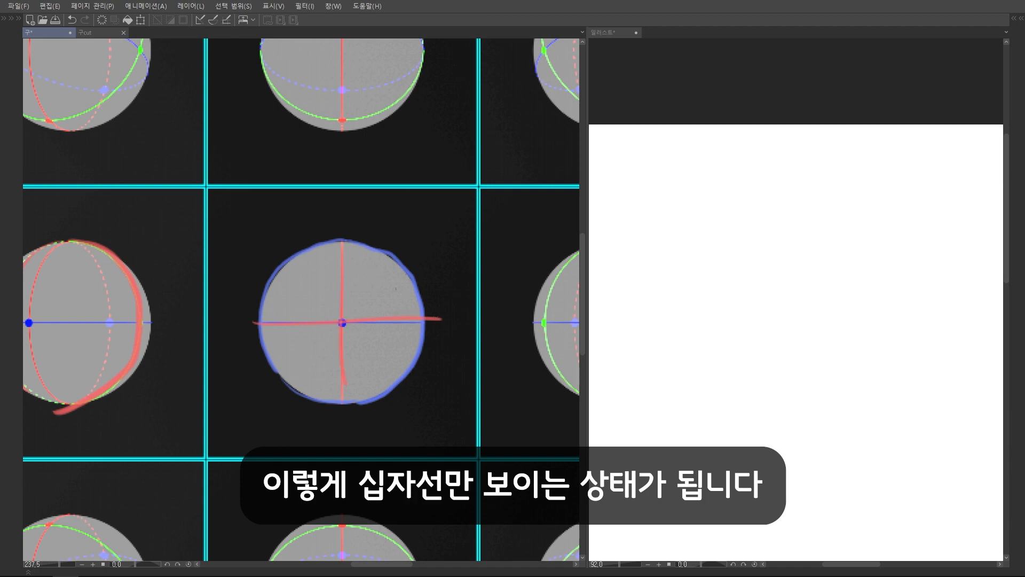
Widen the illustration canvas view and sketch a large circle with horizontal and vertical blue centre lines
{"action": "scroll", "coordinate": [406, 240], "scroll_direction": "down", "scroll_amount": 5}
{"action": "scroll", "coordinate": [412, 230], "scroll_direction": "up", "scroll_amount": 5}
{"action": "left_click_drag", "start_coordinate": [587, 301], "coordinate": [322, 299]}
{"action": "mouse_move", "coordinate": [524, 166]}
{"action": "left_mouse_down"}
{"action": "mouse_move", "coordinate": [659, 254]}
{"action": "mouse_move", "coordinate": [529, 166]}
{"action": "left_mouse_up"}
{"action": "scroll", "coordinate": [528, 296], "scroll_direction": "up", "scroll_amount": 1}
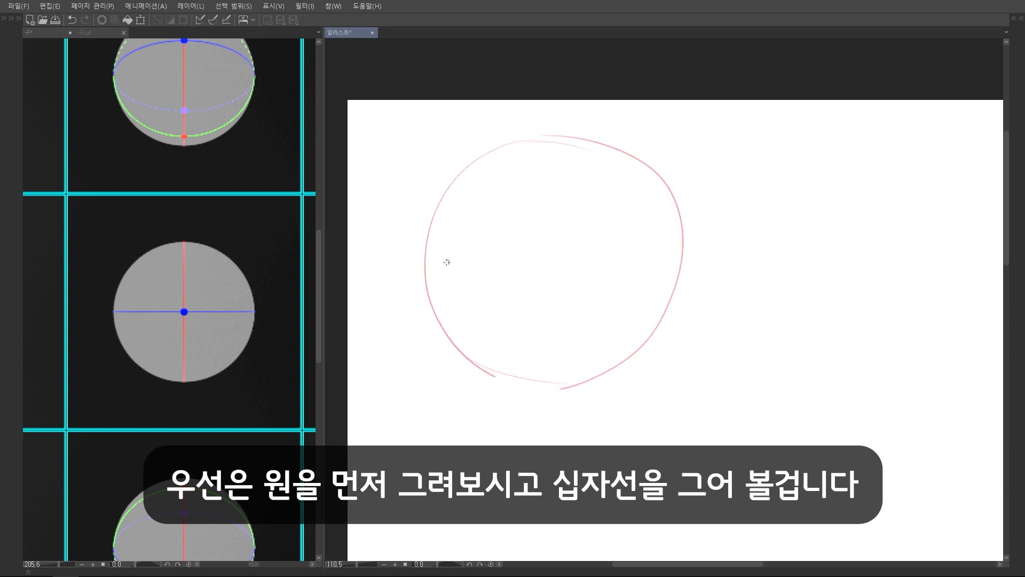
{"action": "left_click_drag", "start_coordinate": [423, 266], "coordinate": [752, 265]}
{"action": "left_click_drag", "start_coordinate": [553, 140], "coordinate": [556, 359]}
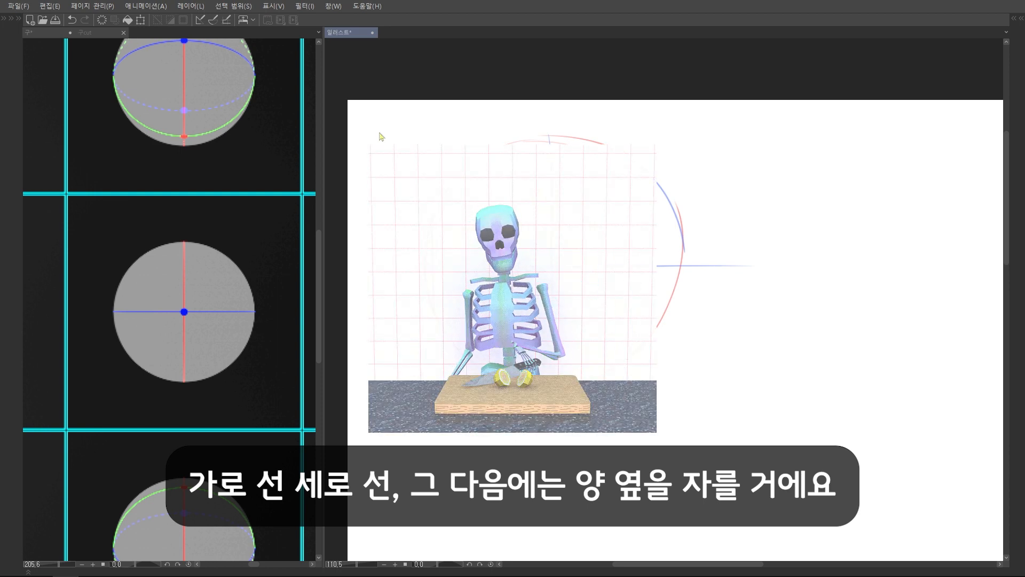
Mark both flat cut sides of the front-view sphere with blue vertical lines in the 구cut reference
{"action": "left_click", "coordinate": [99, 33]}
{"action": "scroll", "coordinate": [170, 332], "scroll_direction": "down", "scroll_amount": 4}
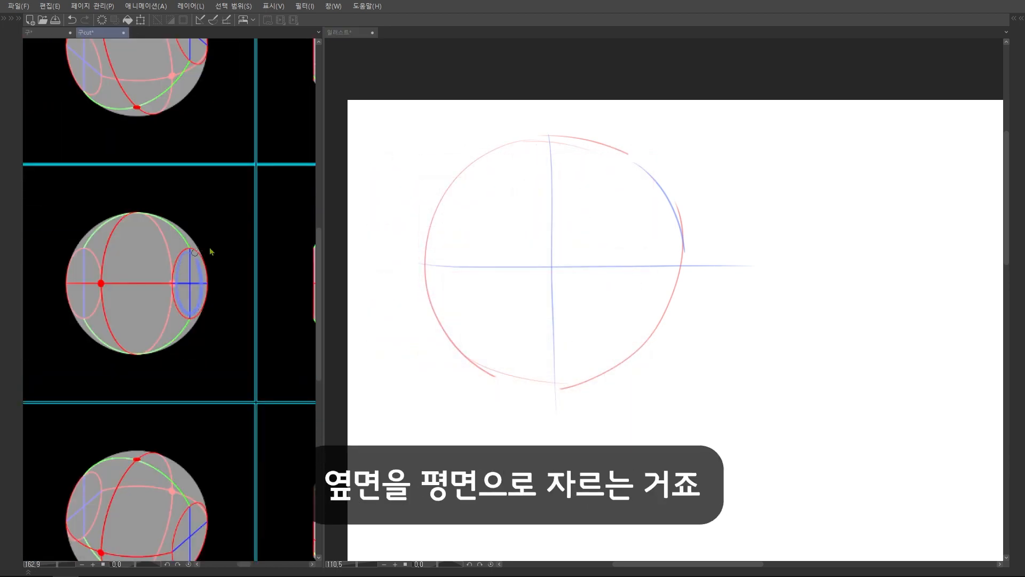
{"action": "key", "text": "ctrl+z"}
{"action": "left_click_drag", "start_coordinate": [211, 251], "coordinate": [68, 277]}
{"action": "left_click_drag", "start_coordinate": [167, 303], "coordinate": [168, 397]}
{"action": "left_click_drag", "start_coordinate": [259, 313], "coordinate": [213, 321]}
{"action": "left_click_drag", "start_coordinate": [250, 246], "coordinate": [251, 394]}
{"action": "mouse_move", "coordinate": [157, 317]}
{"action": "left_mouse_down"}
{"action": "mouse_move", "coordinate": [163, 297]}
{"action": "mouse_move", "coordinate": [120, 345]}
{"action": "left_mouse_up"}
{"action": "scroll", "coordinate": [163, 297], "scroll_direction": "up", "scroll_amount": 1}
{"action": "mouse_move", "coordinate": [280, 306]}
{"action": "left_mouse_down"}
{"action": "mouse_move", "coordinate": [241, 286]}
{"action": "mouse_move", "coordinate": [244, 325]}
{"action": "left_mouse_up"}
{"action": "key", "text": "ctrl+z"}
{"action": "left_click", "coordinate": [60, 34]}
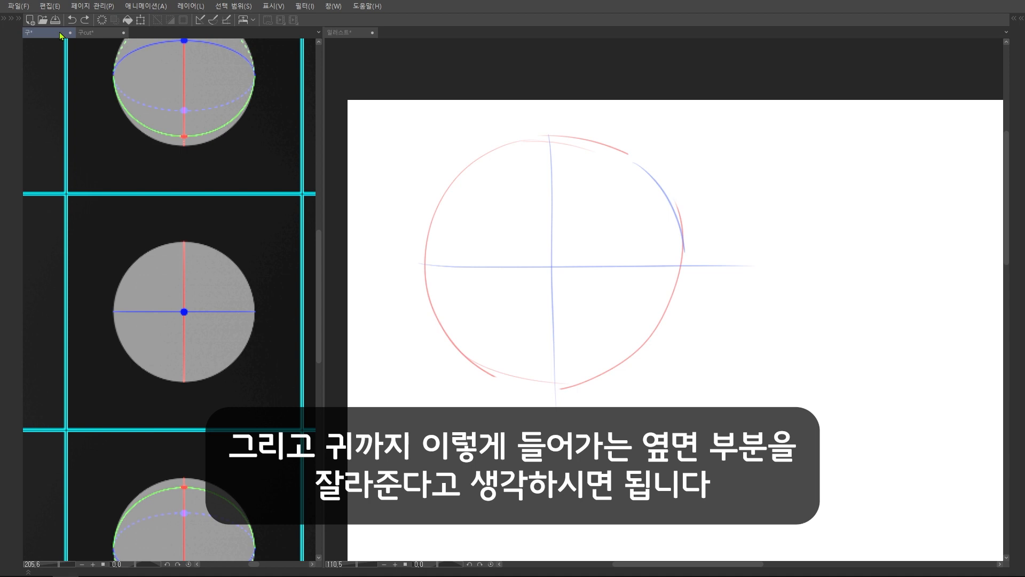
Draw blue vertical cut lines just inside both sides of the sketched circle
{"action": "left_click", "coordinate": [450, 250]}
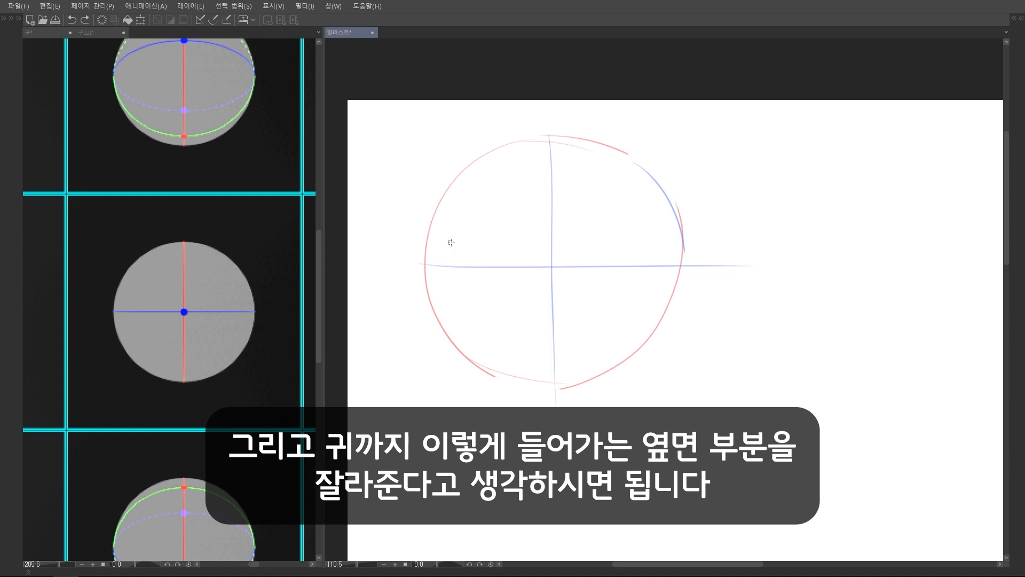
{"action": "left_click_drag", "start_coordinate": [451, 262], "coordinate": [435, 268]}
{"action": "left_click_drag", "start_coordinate": [420, 196], "coordinate": [428, 378]}
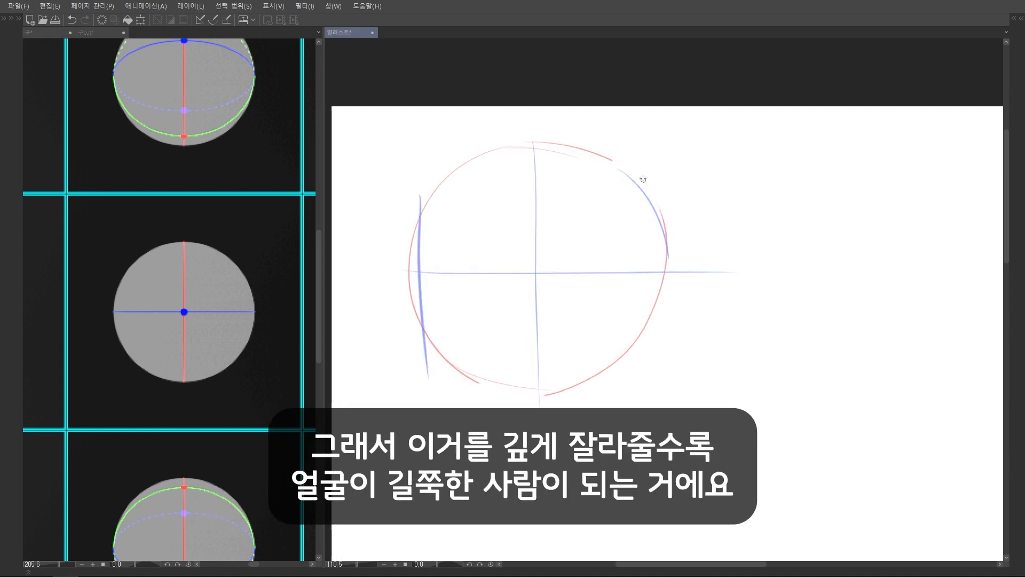
{"action": "left_click_drag", "start_coordinate": [644, 187], "coordinate": [651, 364]}
{"action": "key", "text": "ctrl+z"}
Erase the arcs and centre-line ends outside the two side cuts and reinforce the right-hand cut line
{"action": "key", "text": "e"}
{"action": "left_click_drag", "start_coordinate": [408, 235], "coordinate": [411, 342]}
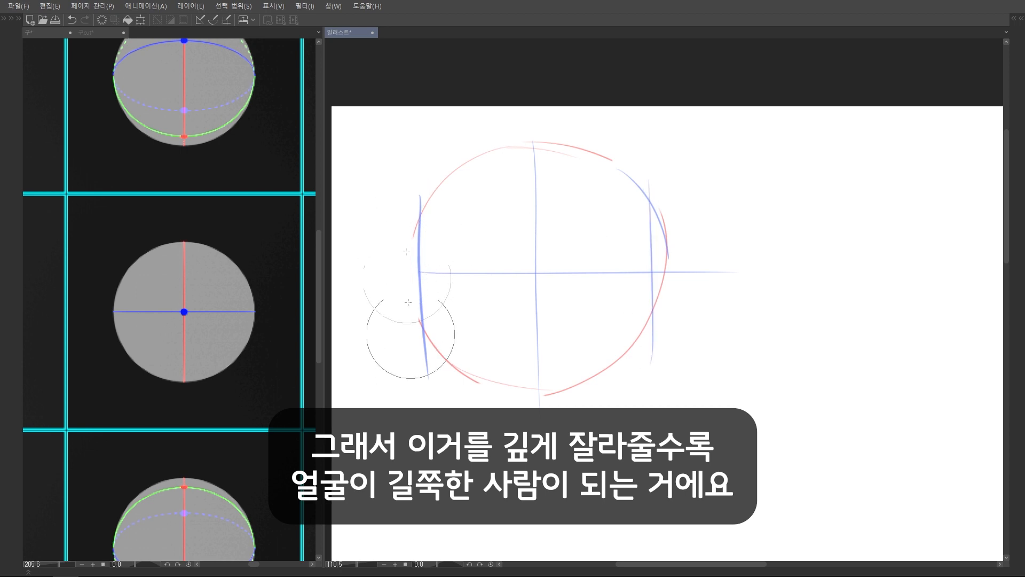
{"action": "left_click_drag", "start_coordinate": [689, 229], "coordinate": [692, 280]}
{"action": "scroll", "coordinate": [644, 245], "scroll_direction": "down", "scroll_amount": 2}
{"action": "scroll", "coordinate": [640, 274], "scroll_direction": "up", "scroll_amount": 2}
{"action": "left_click_drag", "start_coordinate": [646, 210], "coordinate": [642, 319]}
{"action": "scroll", "coordinate": [624, 269], "scroll_direction": "down", "scroll_amount": 2}
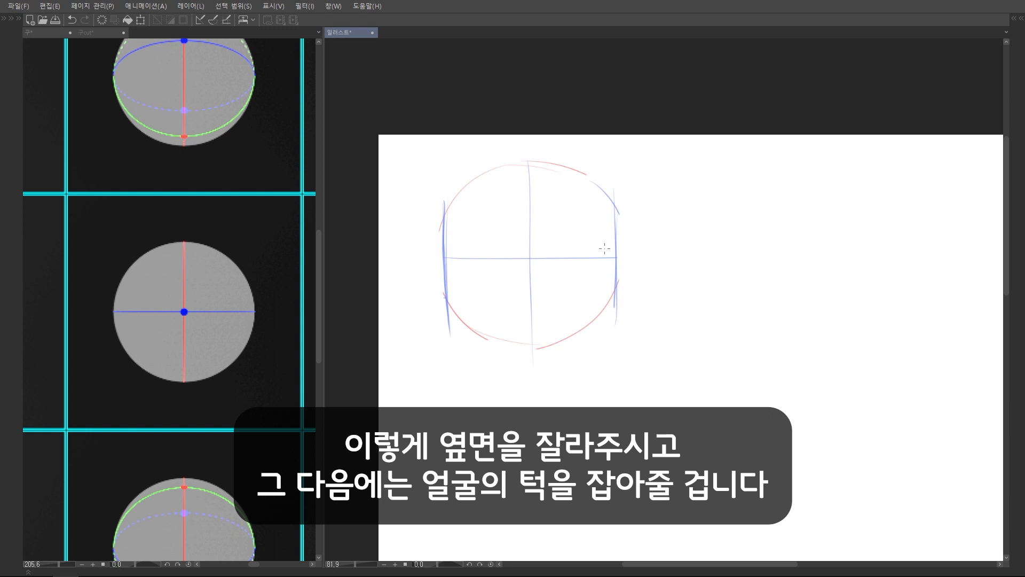
Draw a red lower radius line, divide it in half, and mark the chin half a radius below the circle
{"action": "scroll", "coordinate": [605, 248], "scroll_direction": "up", "scroll_amount": 2}
{"action": "left_click_drag", "start_coordinate": [527, 254], "coordinate": [531, 353]}
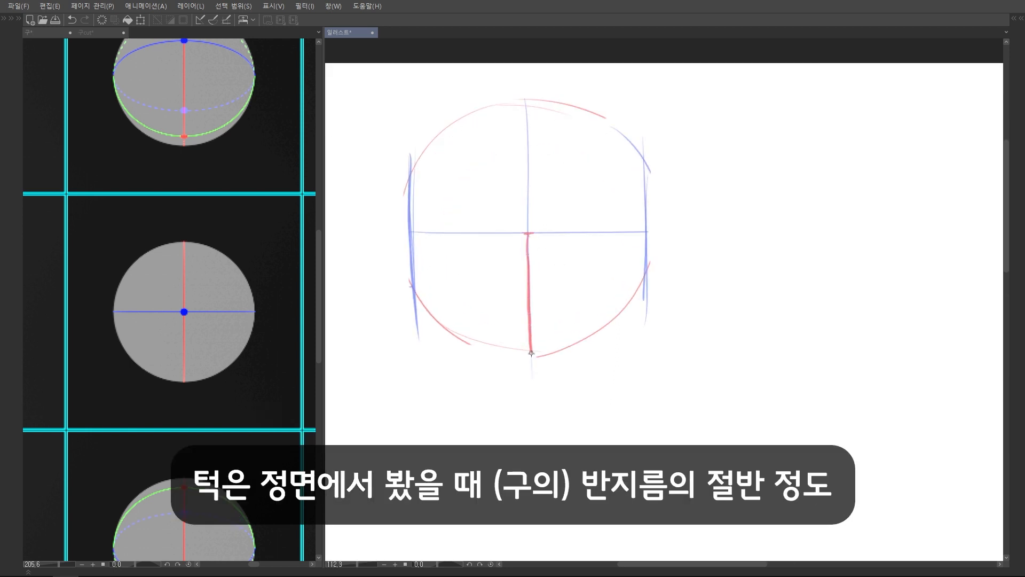
{"action": "mouse_move", "coordinate": [534, 314]}
{"action": "left_mouse_down"}
{"action": "mouse_move", "coordinate": [540, 306]}
{"action": "mouse_move", "coordinate": [538, 398]}
{"action": "mouse_move", "coordinate": [520, 401]}
{"action": "mouse_move", "coordinate": [565, 406]}
{"action": "mouse_move", "coordinate": [552, 403]}
{"action": "left_mouse_up"}
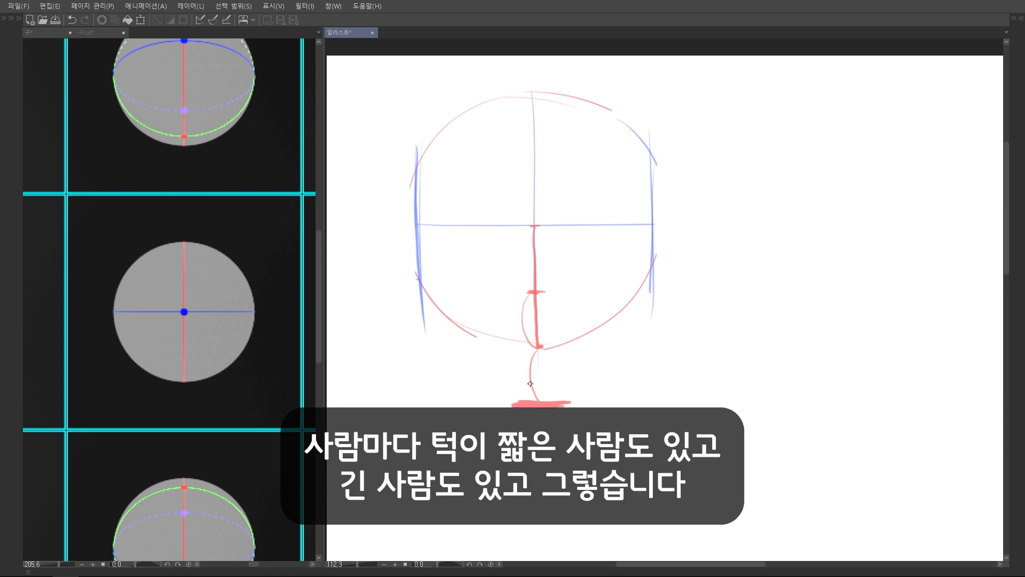
{"action": "left_click_drag", "start_coordinate": [669, 228], "coordinate": [643, 229]}
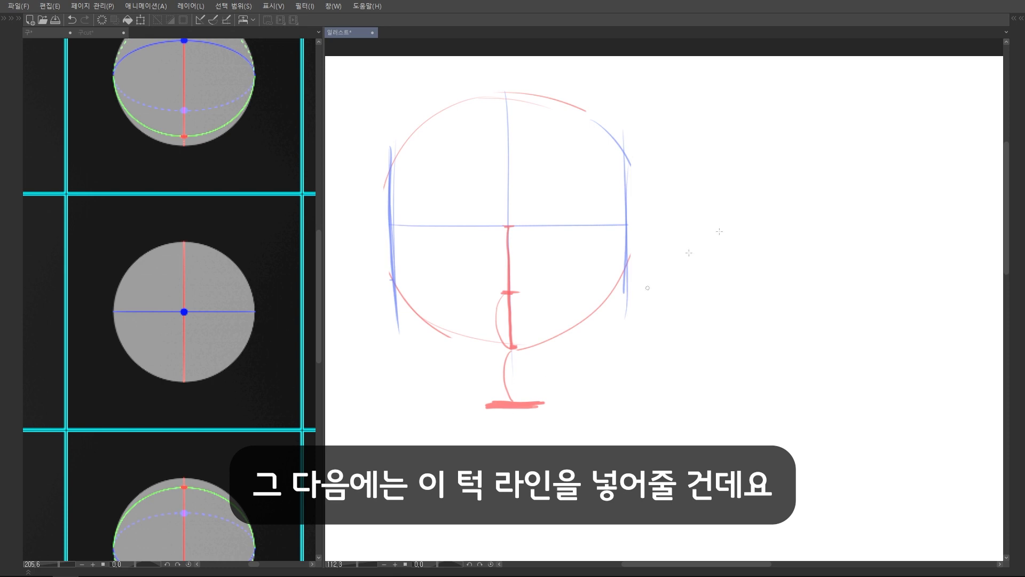
Mark the lower corners of the front-view sphere's cut sides with red dots in the 구cut reference
{"action": "left_click", "coordinate": [86, 33]}
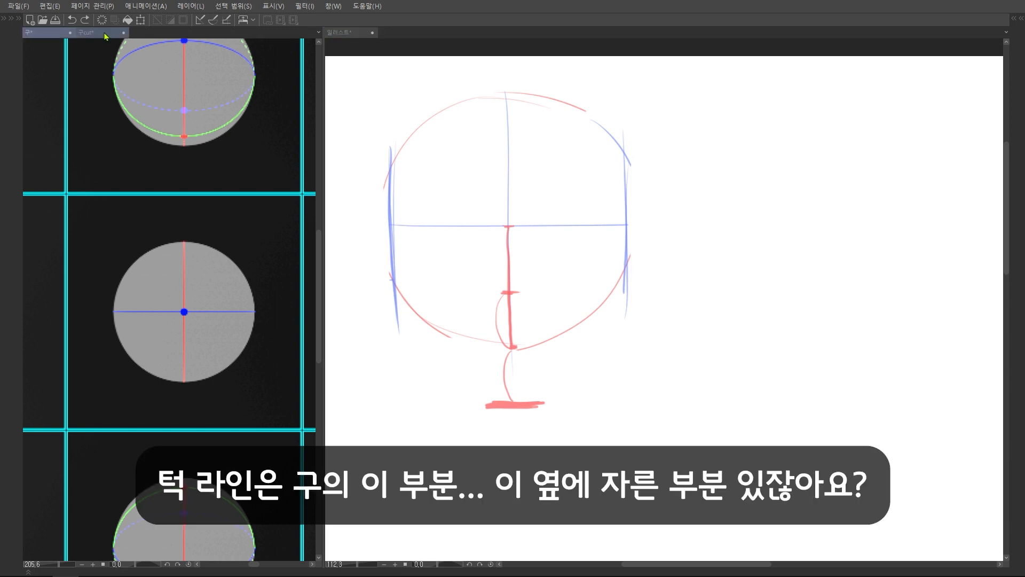
{"action": "scroll", "coordinate": [201, 333], "scroll_direction": "down", "scroll_amount": 3}
{"action": "scroll", "coordinate": [200, 334], "scroll_direction": "up", "scroll_amount": 5}
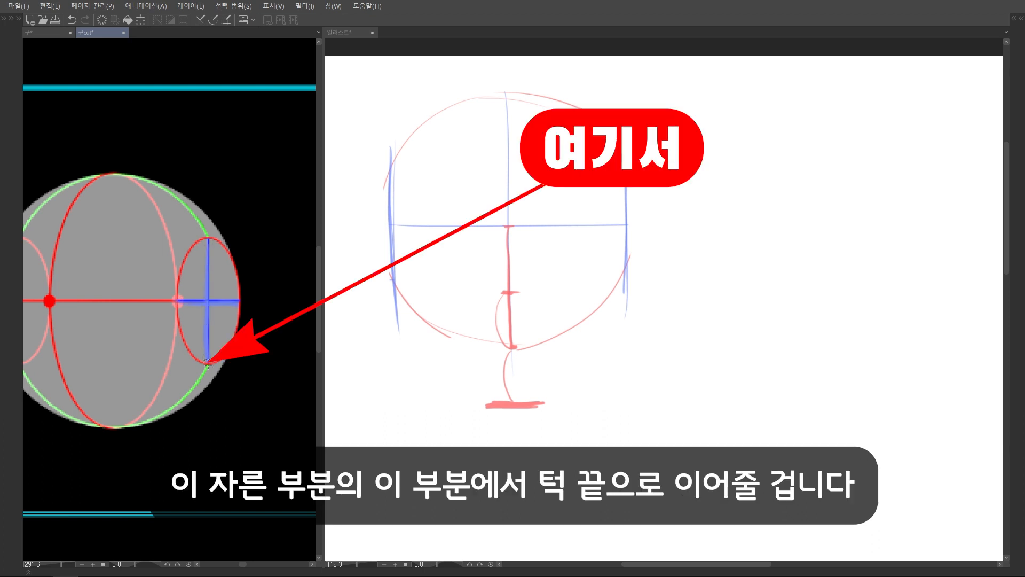
{"action": "scroll", "coordinate": [295, 207], "scroll_direction": "down", "scroll_amount": 1}
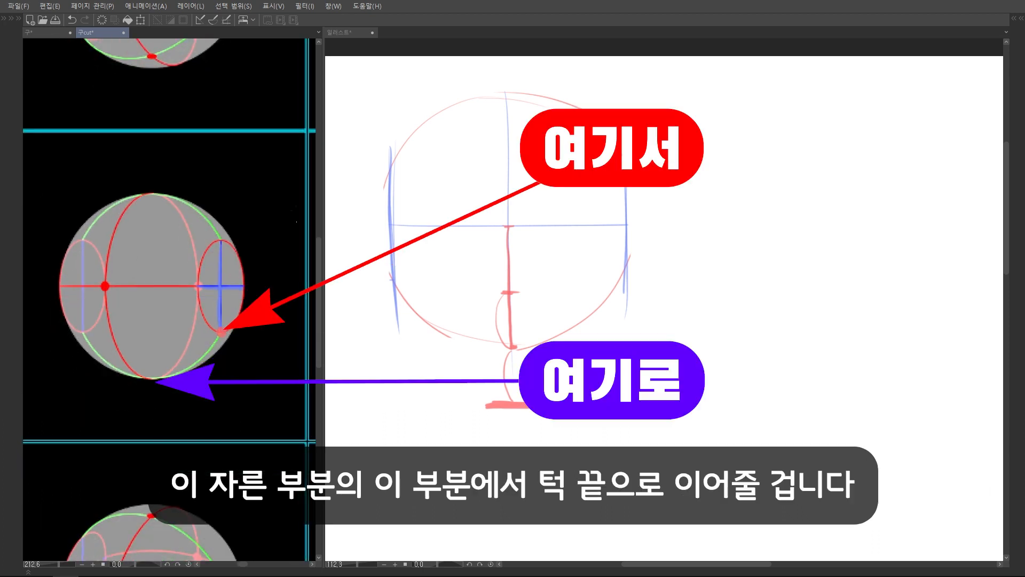
{"action": "scroll", "coordinate": [208, 345], "scroll_direction": "down", "scroll_amount": 2}
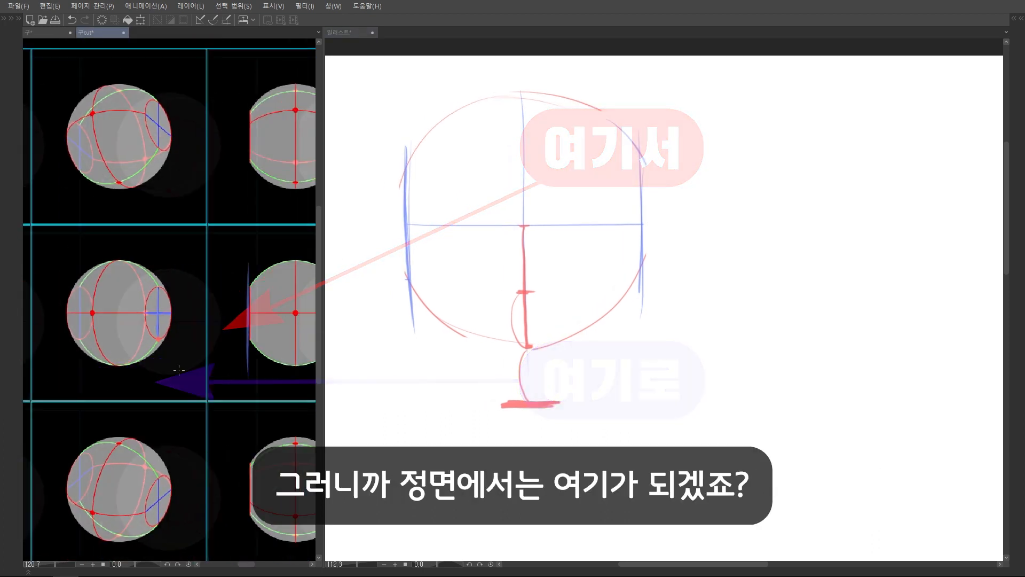
{"action": "scroll", "coordinate": [208, 346], "scroll_direction": "up", "scroll_amount": 1}
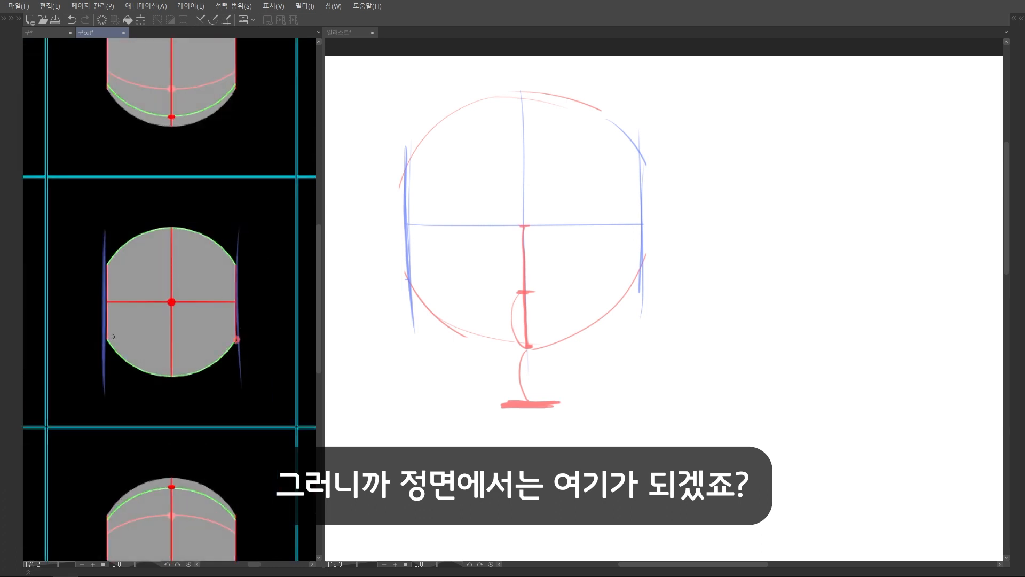
{"action": "scroll", "coordinate": [556, 307], "scroll_direction": "up", "scroll_amount": 1}
{"action": "key", "text": "ctrl+z"}
Draw a short, thick blue horizontal line over the chin mark to define a blunt chin
{"action": "mouse_move", "coordinate": [514, 364]}
{"action": "left_mouse_down"}
{"action": "mouse_move", "coordinate": [577, 364]}
{"action": "mouse_move", "coordinate": [514, 364]}
{"action": "left_mouse_up"}
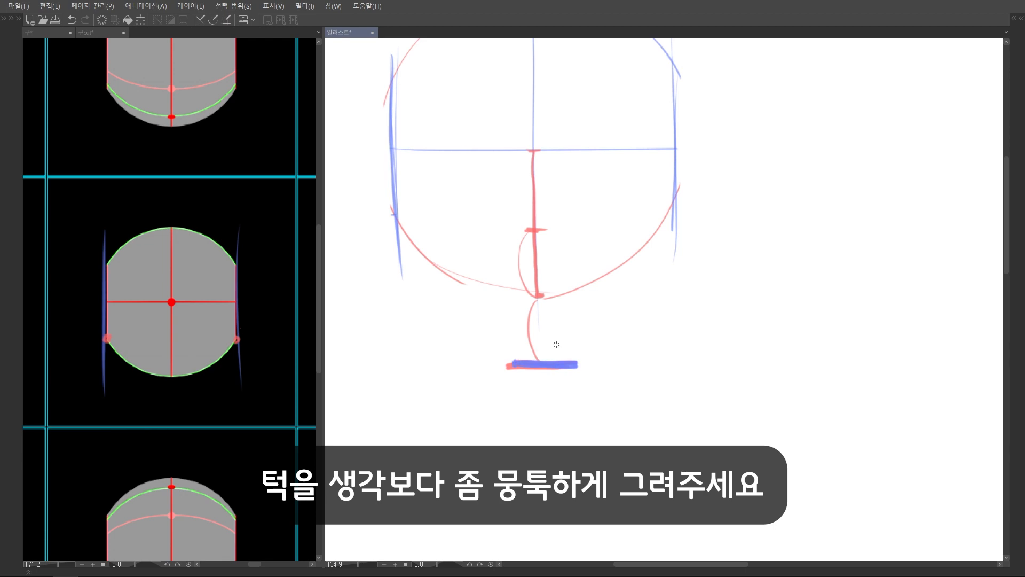
{"action": "scroll", "coordinate": [557, 344], "scroll_direction": "down", "scroll_amount": 2}
Try sketching a pointed V-shaped chin in the empty area beside the head
{"action": "left_click_drag", "start_coordinate": [626, 321], "coordinate": [619, 327]}
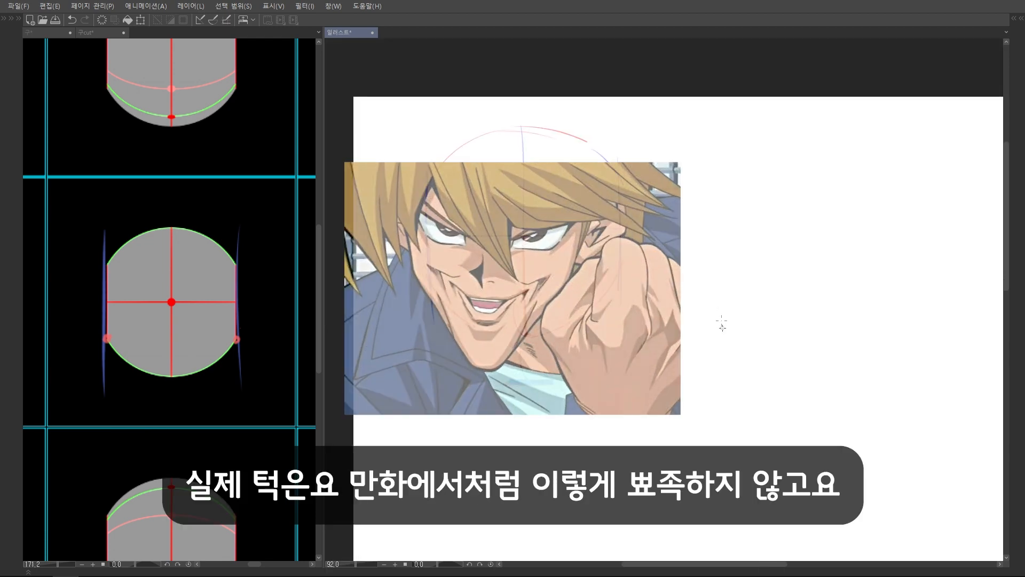
{"action": "left_click_drag", "start_coordinate": [691, 323], "coordinate": [749, 383]}
{"action": "left_click_drag", "start_coordinate": [783, 323], "coordinate": [750, 388]}
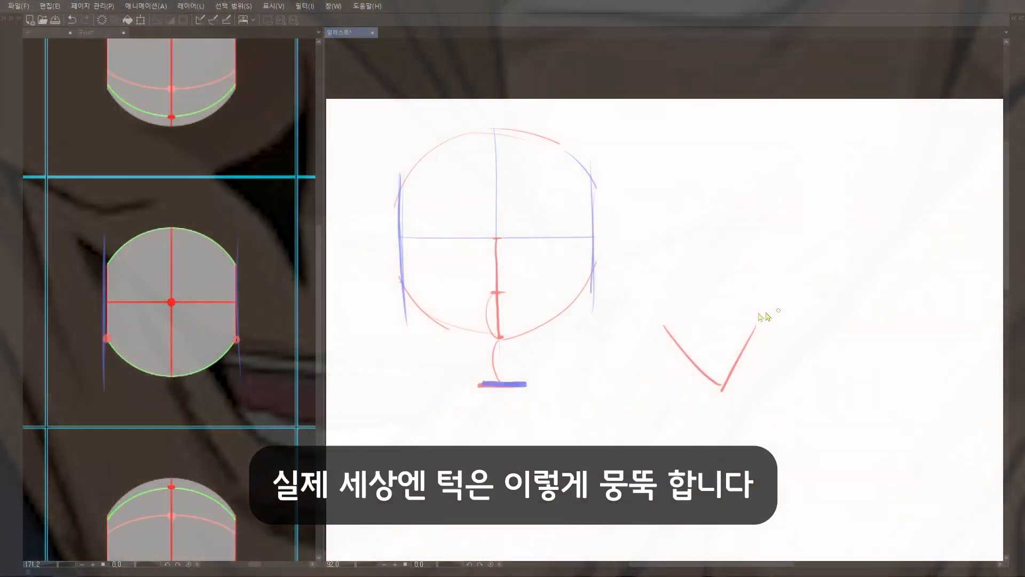
{"action": "key", "text": "ctrl+z"}
Sketch a blunt, flat-bottomed red jaw with blue teeth lines beside the head, undoing the last strokes
{"action": "key", "text": "ctrl+z"}
{"action": "mouse_move", "coordinate": [676, 327]}
{"action": "left_mouse_down"}
{"action": "mouse_move", "coordinate": [695, 377]}
{"action": "mouse_move", "coordinate": [714, 380]}
{"action": "mouse_move", "coordinate": [799, 325]}
{"action": "left_mouse_up"}
{"action": "left_click_drag", "start_coordinate": [700, 342], "coordinate": [753, 344]}
{"action": "mouse_move", "coordinate": [699, 344]}
{"action": "left_mouse_down"}
{"action": "mouse_move", "coordinate": [705, 355]}
{"action": "mouse_move", "coordinate": [763, 356]}
{"action": "left_mouse_up"}
{"action": "mouse_move", "coordinate": [767, 344]}
{"action": "left_mouse_down"}
{"action": "mouse_move", "coordinate": [708, 351]}
{"action": "mouse_move", "coordinate": [753, 356]}
{"action": "left_mouse_up"}
{"action": "left_click_drag", "start_coordinate": [674, 305], "coordinate": [694, 340]}
{"action": "left_click_drag", "start_coordinate": [799, 301], "coordinate": [766, 356]}
{"action": "left_click_drag", "start_coordinate": [697, 338], "coordinate": [767, 347]}
{"action": "mouse_move", "coordinate": [689, 288]}
{"action": "left_mouse_down"}
{"action": "mouse_move", "coordinate": [700, 321]}
{"action": "mouse_move", "coordinate": [760, 339]}
{"action": "left_mouse_up"}
{"action": "key", "text": "ctrl+z"}
{"action": "key", "text": "ctrl+z"}
{"action": "key", "text": "ctrl+z"}
{"action": "key", "text": "ctrl+z"}
{"action": "key", "text": "ctrl+z"}
{"action": "key", "text": "ctrl+z"}
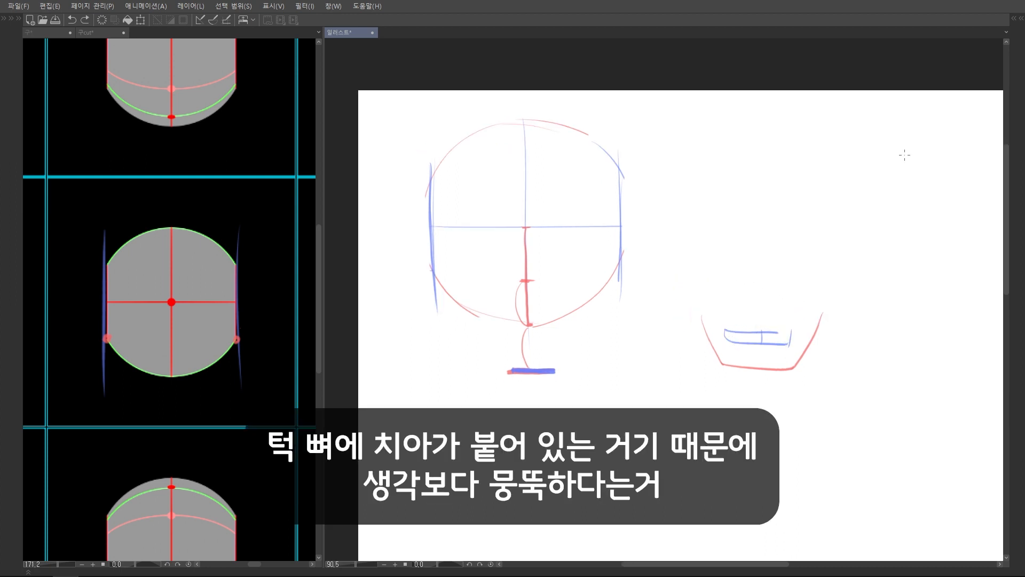
Connect the lower ends of both side cuts to the chin line with straight blue jaw lines
{"action": "scroll", "coordinate": [607, 264], "scroll_direction": "up", "scroll_amount": 3}
{"action": "left_click_drag", "start_coordinate": [479, 248], "coordinate": [587, 388]}
{"action": "left_click_drag", "start_coordinate": [751, 231], "coordinate": [654, 389]}
{"action": "scroll", "coordinate": [654, 388], "scroll_direction": "down", "scroll_amount": 2}
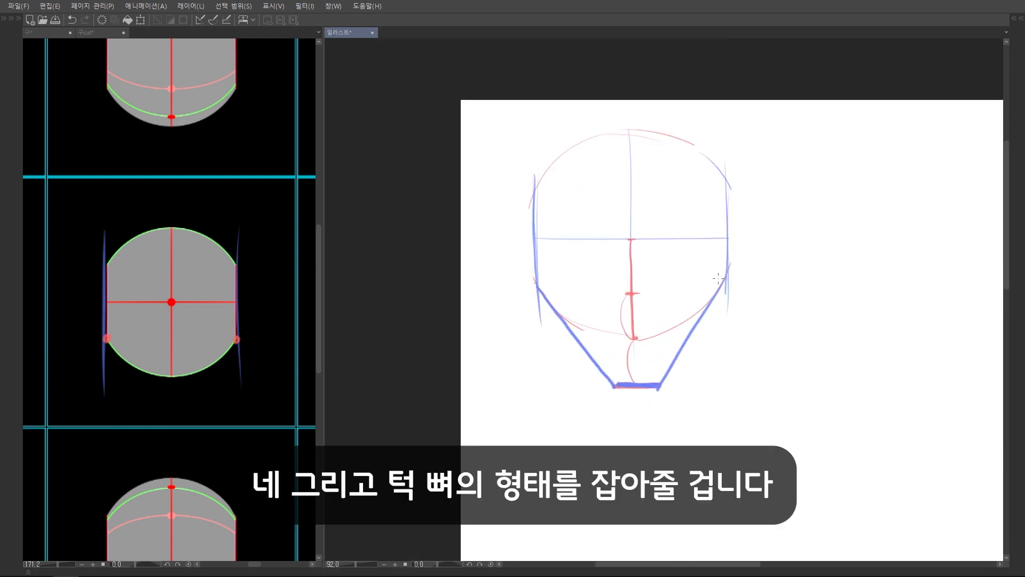
Draw thick red jawlines outside the blue ones, each bending once midway between the side cut and the chin
{"action": "scroll", "coordinate": [725, 291], "scroll_direction": "up", "scroll_amount": 1}
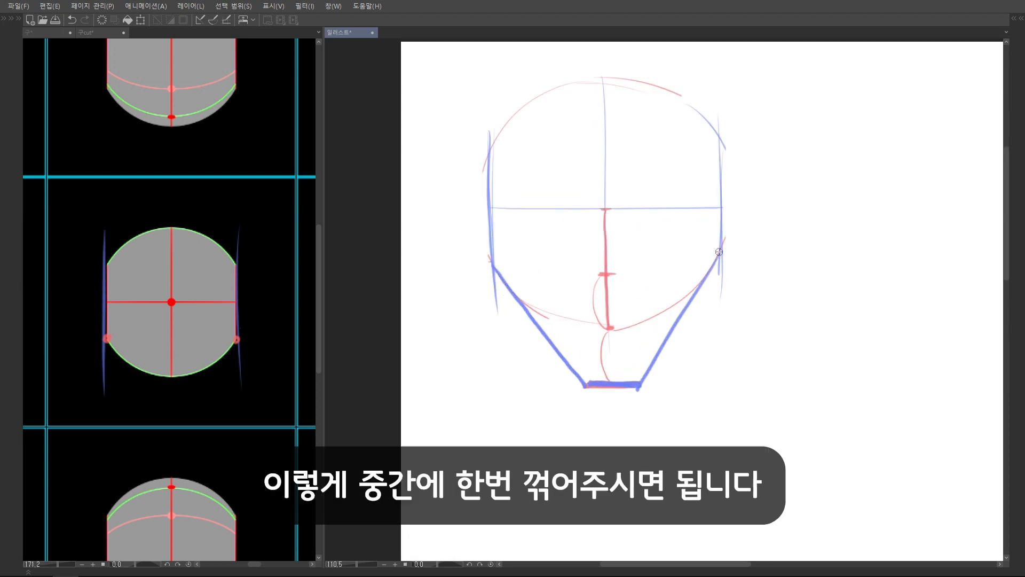
{"action": "mouse_move", "coordinate": [720, 255]}
{"action": "left_mouse_down"}
{"action": "mouse_move", "coordinate": [699, 334]}
{"action": "mouse_move", "coordinate": [638, 383]}
{"action": "left_mouse_up"}
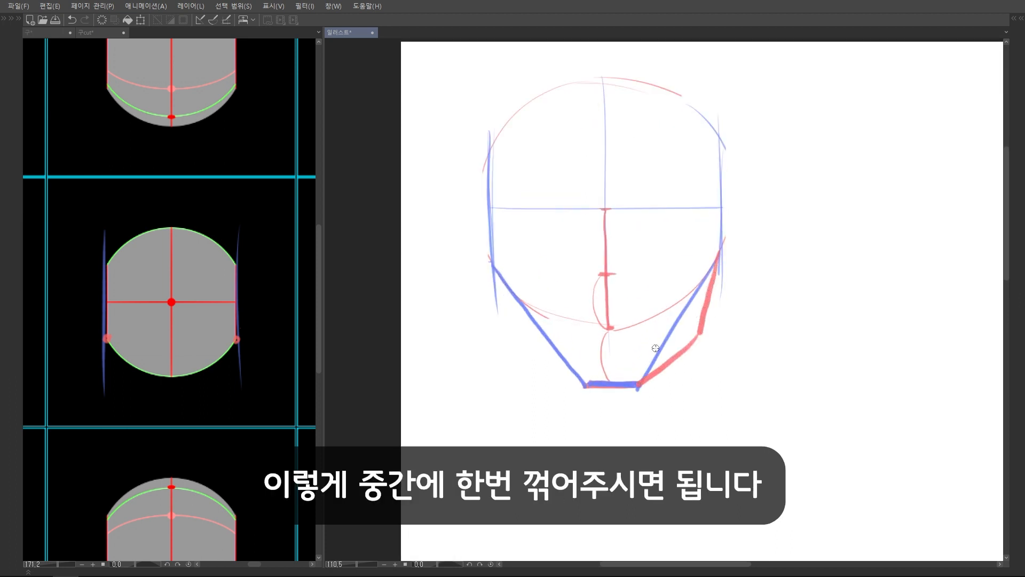
{"action": "mouse_move", "coordinate": [493, 270]}
{"action": "left_mouse_down"}
{"action": "mouse_move", "coordinate": [519, 341]}
{"action": "mouse_move", "coordinate": [586, 384]}
{"action": "left_mouse_up"}
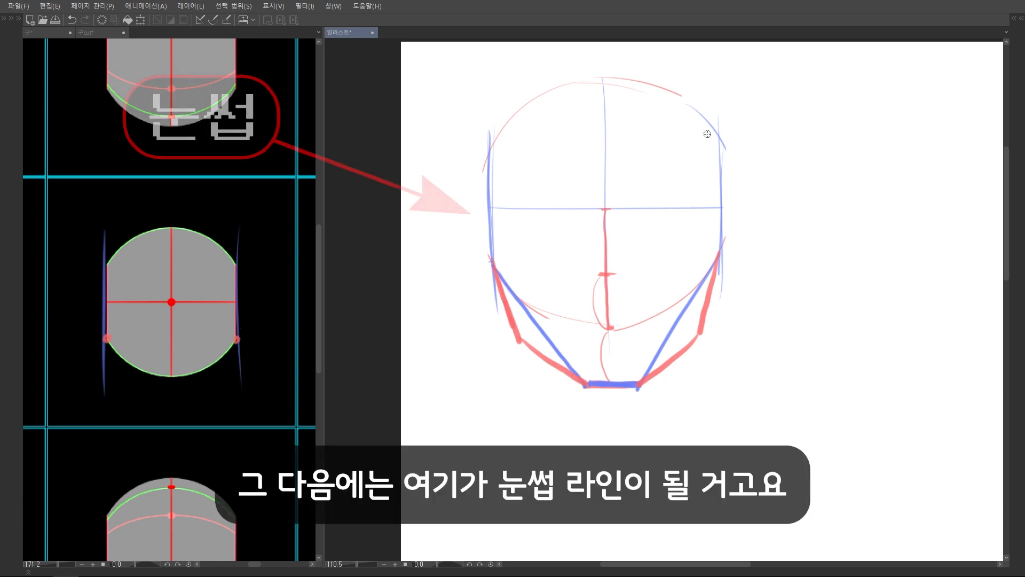
Mark the eyebrow line and the chin line with thick red horizontal strokes and small arrowheads beside the head
{"action": "mouse_move", "coordinate": [482, 216]}
{"action": "left_mouse_down"}
{"action": "mouse_move", "coordinate": [709, 215]}
{"action": "mouse_move", "coordinate": [484, 218]}
{"action": "left_mouse_up"}
{"action": "scroll", "coordinate": [495, 219], "scroll_direction": "down", "scroll_amount": 2}
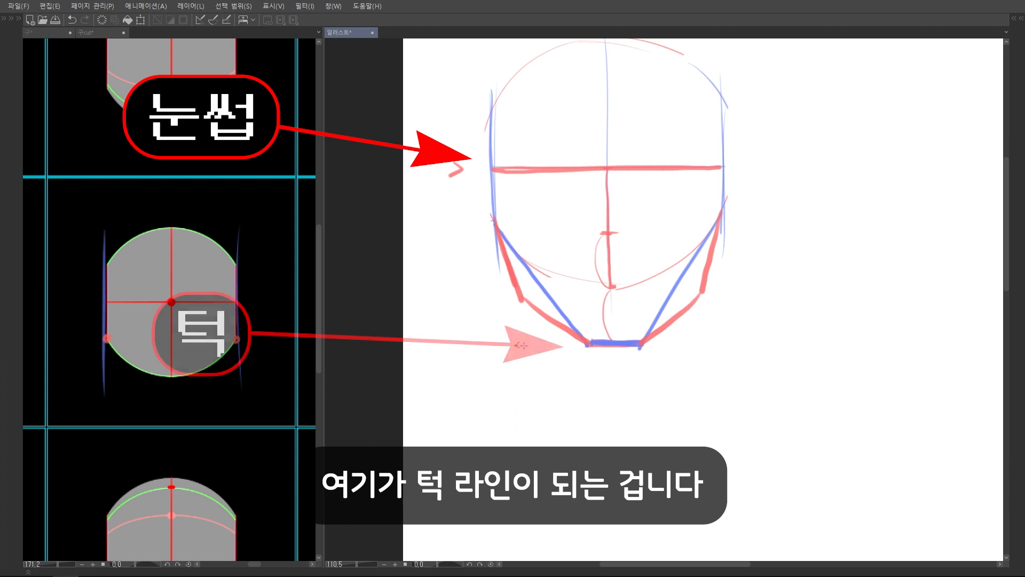
{"action": "left_click_drag", "start_coordinate": [677, 345], "coordinate": [500, 348]}
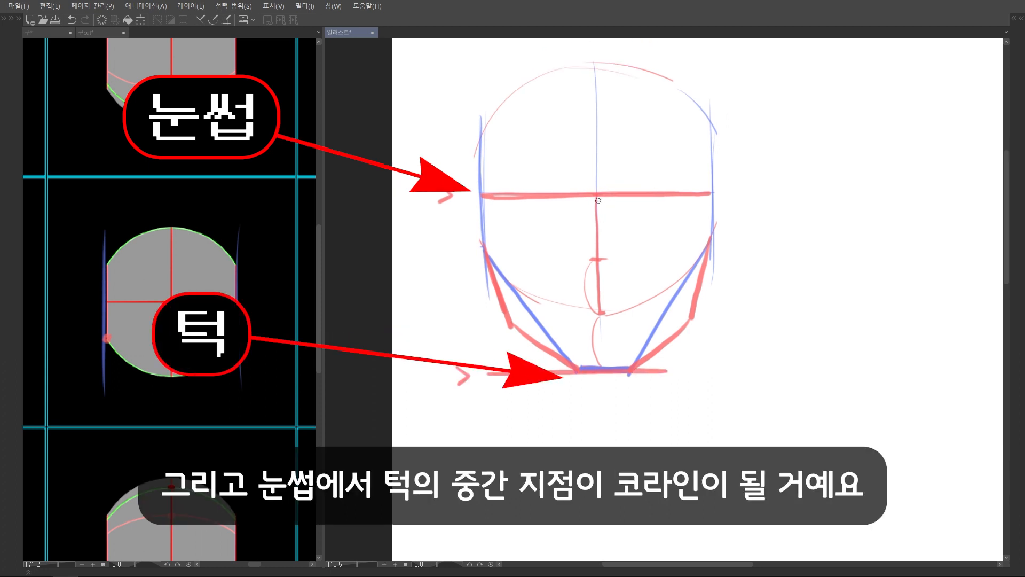
Draw a blue vertical line from eyebrow to chin and mark the nose width at its midpoint with end ticks
{"action": "left_click_drag", "start_coordinate": [600, 219], "coordinate": [602, 368]}
{"action": "left_click_drag", "start_coordinate": [612, 287], "coordinate": [580, 290]}
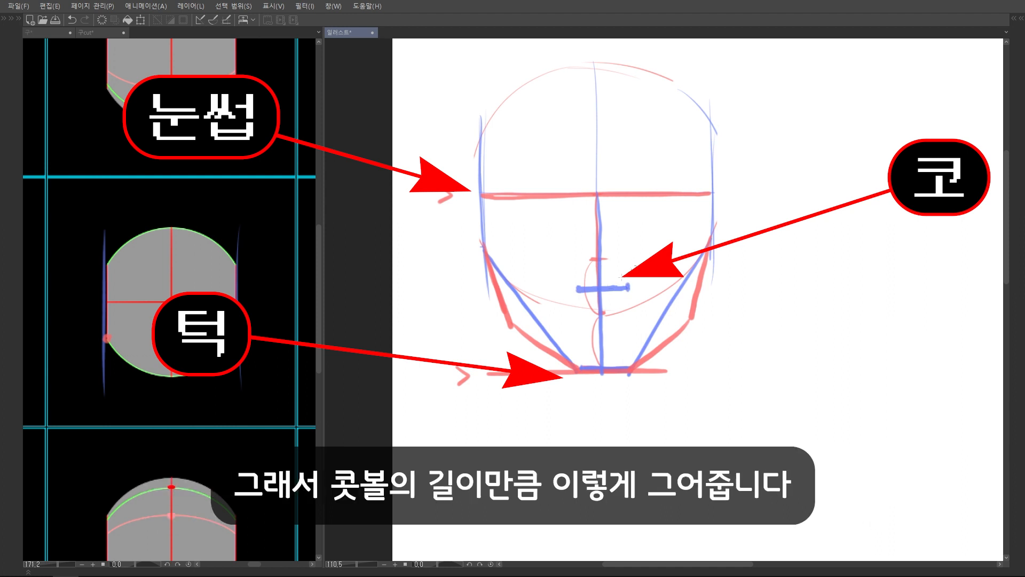
{"action": "scroll", "coordinate": [620, 285], "scroll_direction": "up", "scroll_amount": 3}
{"action": "left_click_drag", "start_coordinate": [638, 287], "coordinate": [554, 289]}
{"action": "scroll", "coordinate": [668, 286], "scroll_direction": "down", "scroll_amount": 2}
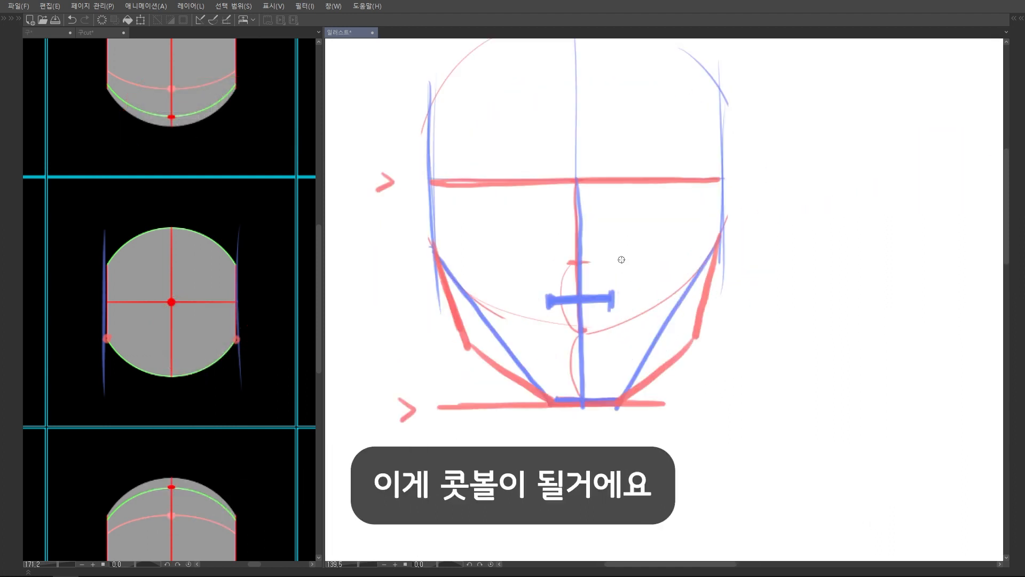
Try tracing a blue line from the forehead past the eyebrow line and circling the nose's starting point in red
{"action": "scroll", "coordinate": [649, 188], "scroll_direction": "down", "scroll_amount": 1}
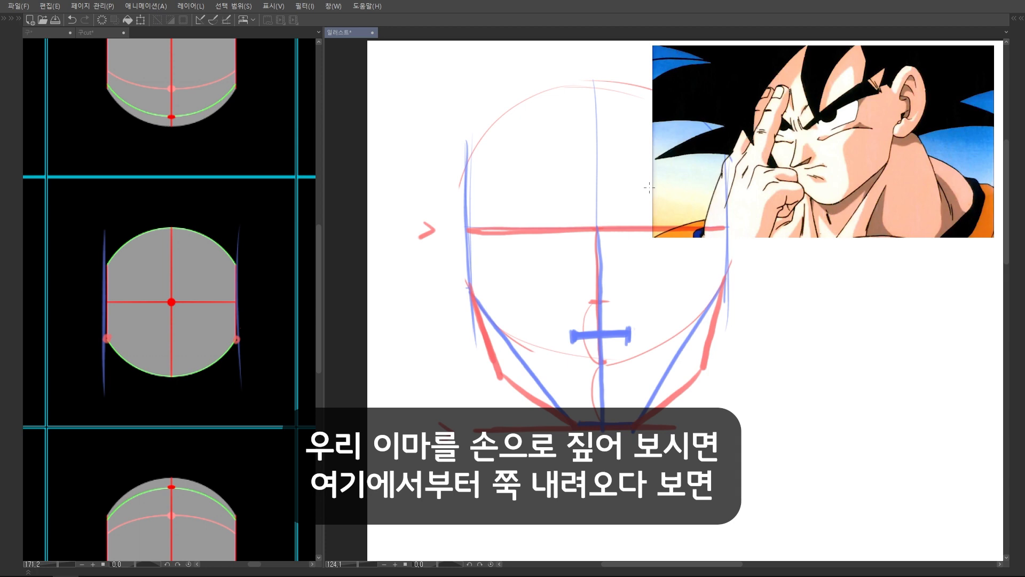
{"action": "left_click_drag", "start_coordinate": [598, 130], "coordinate": [597, 207]}
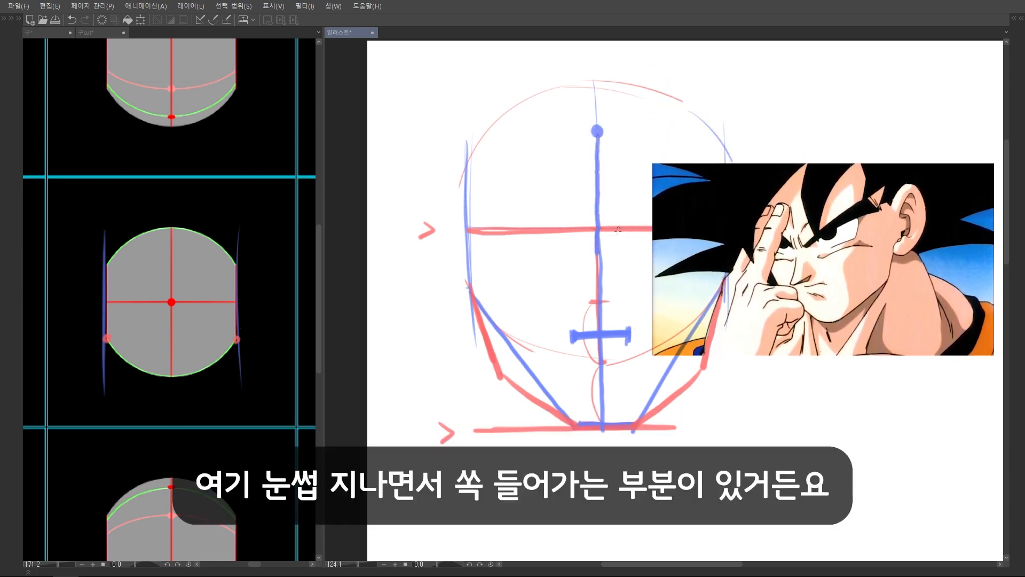
{"action": "left_click_drag", "start_coordinate": [591, 246], "coordinate": [611, 235]}
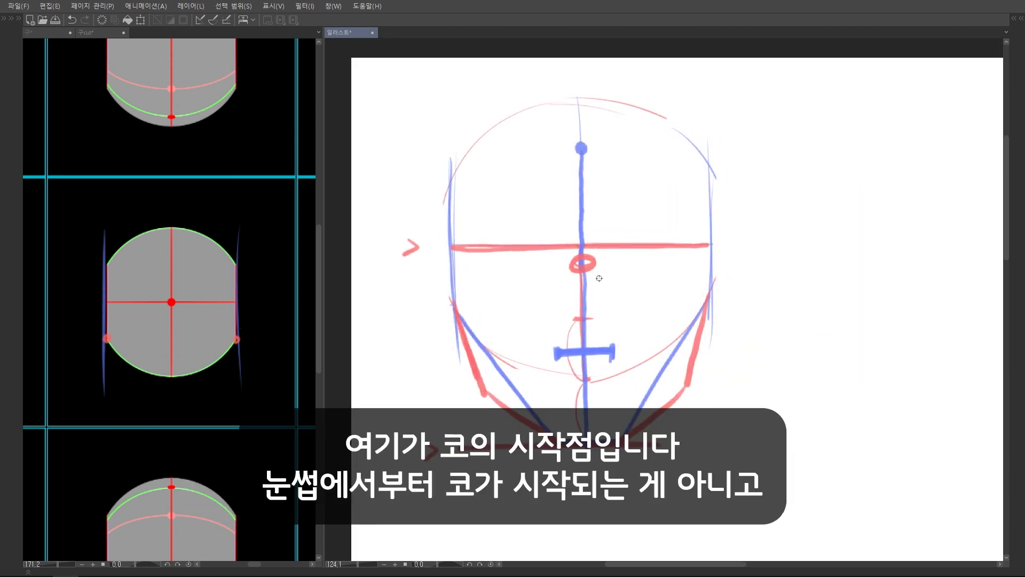
{"action": "key", "text": "ctrl+z"}
{"action": "left_click_drag", "start_coordinate": [583, 245], "coordinate": [586, 336]}
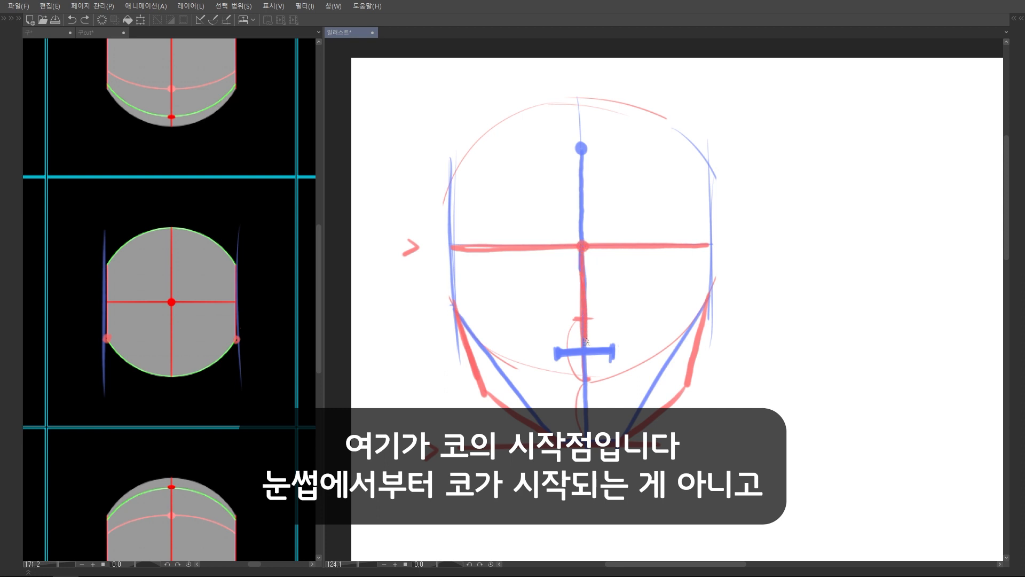
{"action": "key", "text": "ctrl+z"}
{"action": "key", "text": "ctrl+z"}
{"action": "key", "text": "ctrl+z"}
Mark the nose's starting point with a red dot on the center line, slightly below the eyebrow line
{"action": "scroll", "coordinate": [581, 245], "scroll_direction": "up", "scroll_amount": 2}
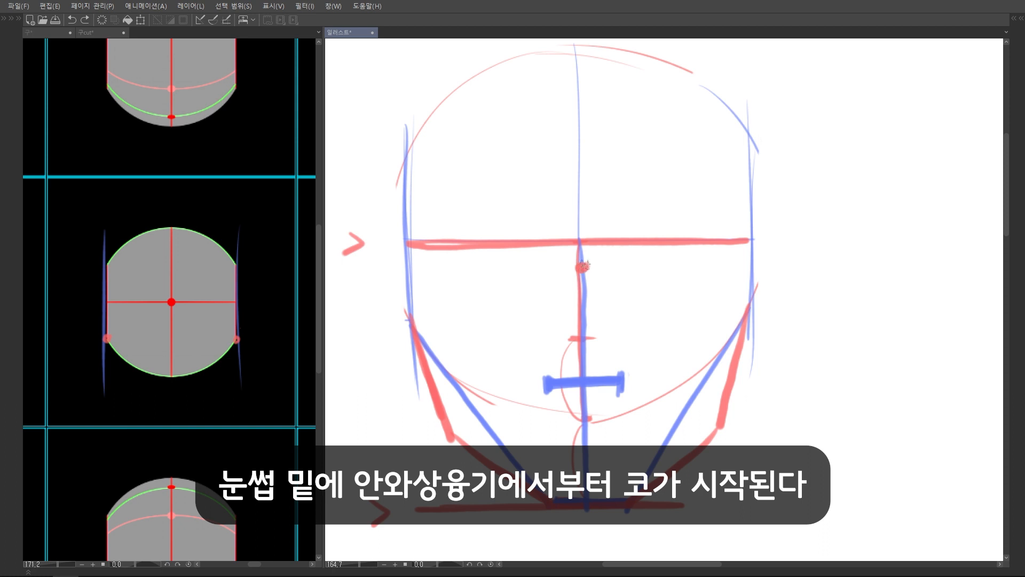
{"action": "key", "text": "ctrl+z"}
{"action": "left_click_drag", "start_coordinate": [577, 245], "coordinate": [581, 270]}
{"action": "key", "text": "ctrl+z"}
{"action": "left_click", "coordinate": [581, 267]}
Connect the red dot to both ends of the nose-width mark, adding the center ridge and base to form a triangular nose
{"action": "scroll", "coordinate": [580, 269], "scroll_direction": "up", "scroll_amount": 2}
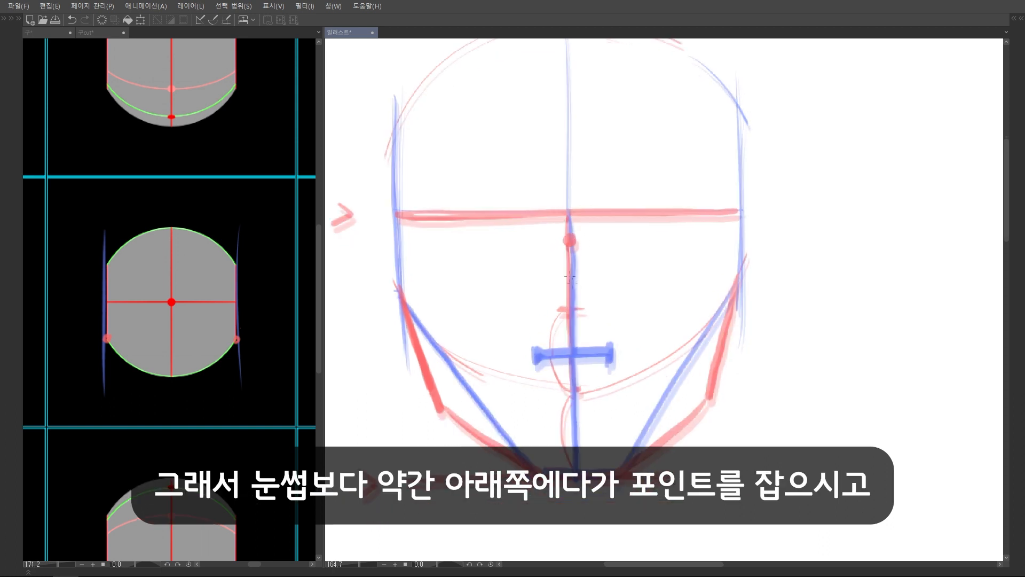
{"action": "left_click_drag", "start_coordinate": [548, 217], "coordinate": [552, 312]}
{"action": "left_click_drag", "start_coordinate": [548, 217], "coordinate": [512, 339]}
{"action": "left_click_drag", "start_coordinate": [551, 217], "coordinate": [594, 343]}
{"action": "left_click_drag", "start_coordinate": [510, 353], "coordinate": [571, 353]}
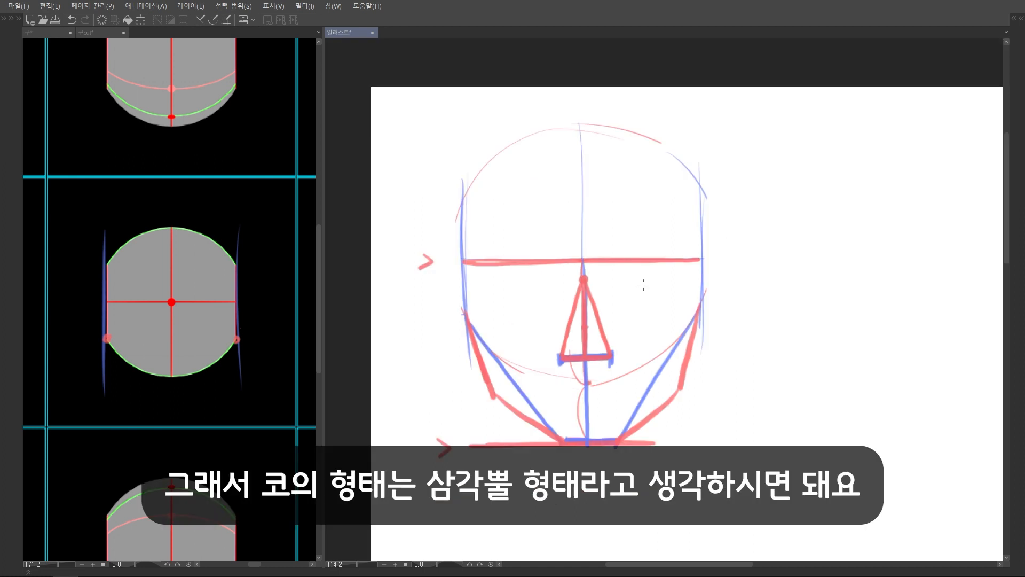
Beside the head, draw a red triangular pyramid seen from below with its base face filled in
{"action": "scroll", "coordinate": [730, 284], "scroll_direction": "up", "scroll_amount": 1}
{"action": "left_click_drag", "start_coordinate": [748, 300], "coordinate": [677, 268]}
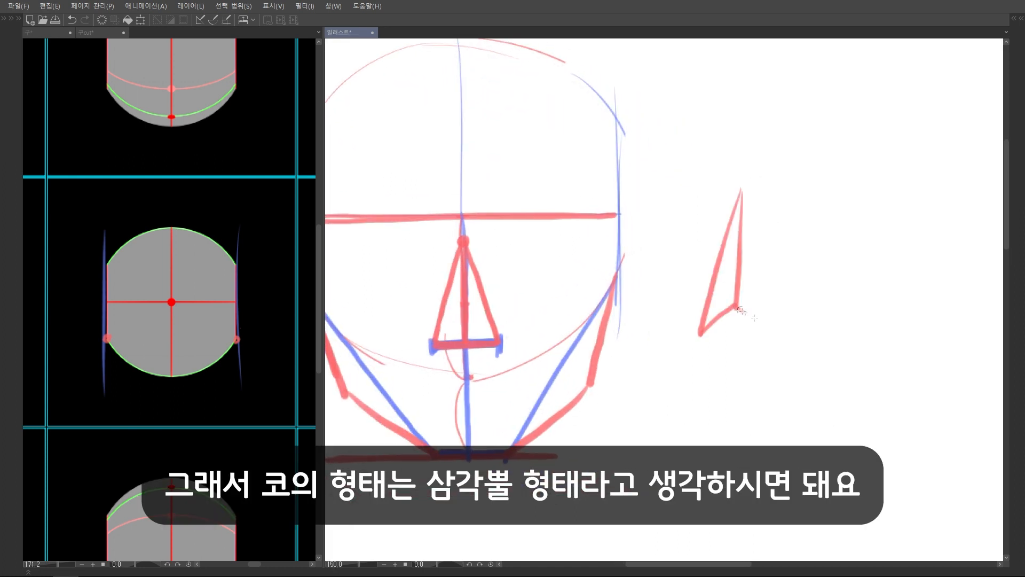
{"action": "left_click_drag", "start_coordinate": [735, 306], "coordinate": [779, 332]}
{"action": "left_click_drag", "start_coordinate": [700, 333], "coordinate": [779, 331]}
{"action": "mouse_move", "coordinate": [741, 188]}
{"action": "left_mouse_down"}
{"action": "mouse_move", "coordinate": [780, 330]}
{"action": "mouse_move", "coordinate": [710, 328]}
{"action": "left_mouse_up"}
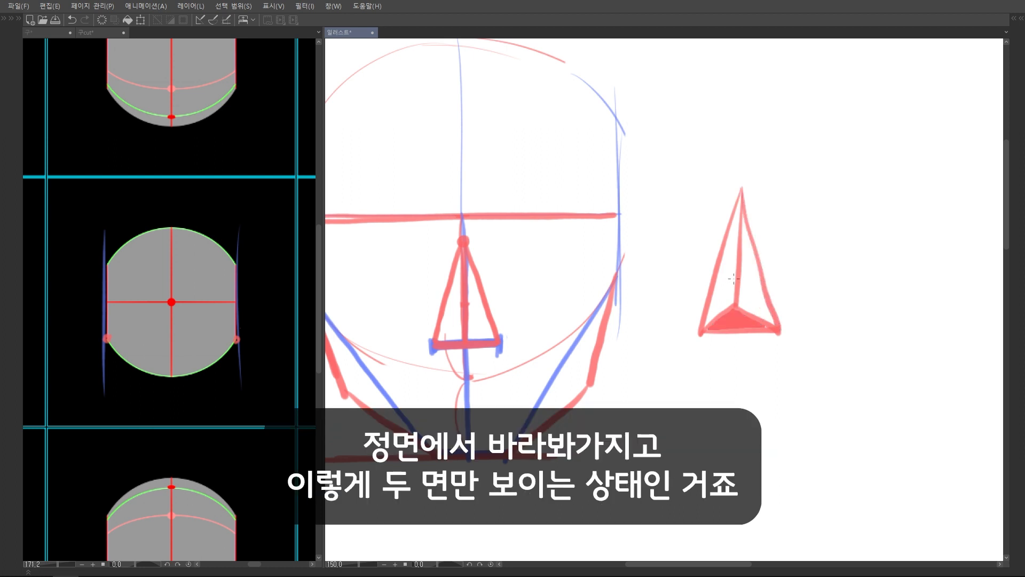
{"action": "left_click_drag", "start_coordinate": [728, 272], "coordinate": [753, 276]}
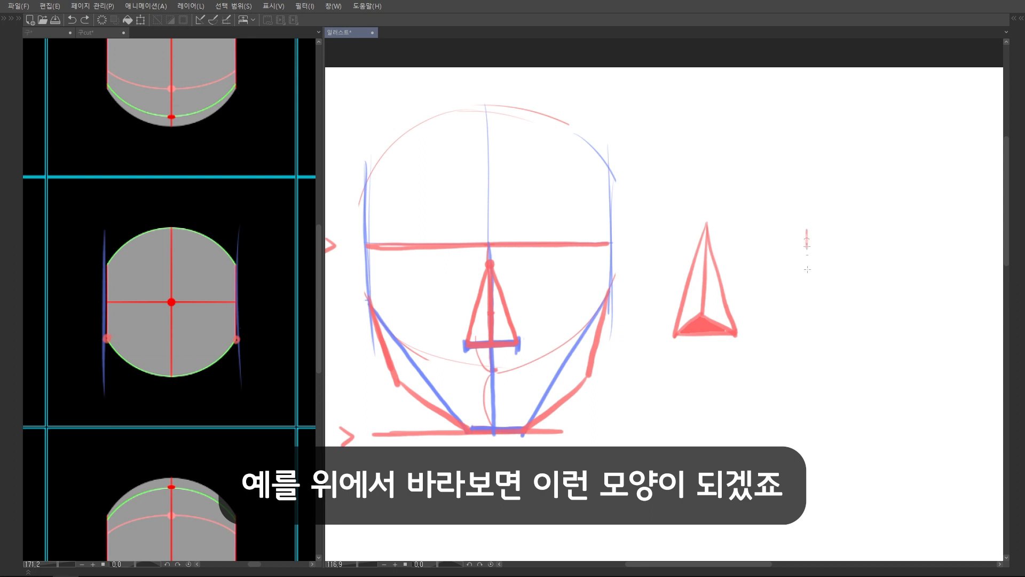
Draw two more red pyramids beside the first, one seen from above and one turned sideways, with dotted hidden base edges
{"action": "mouse_move", "coordinate": [807, 232]}
{"action": "left_mouse_down"}
{"action": "mouse_move", "coordinate": [810, 362]}
{"action": "mouse_move", "coordinate": [778, 340]}
{"action": "mouse_move", "coordinate": [810, 362]}
{"action": "mouse_move", "coordinate": [838, 335]}
{"action": "mouse_move", "coordinate": [841, 344]}
{"action": "left_mouse_up"}
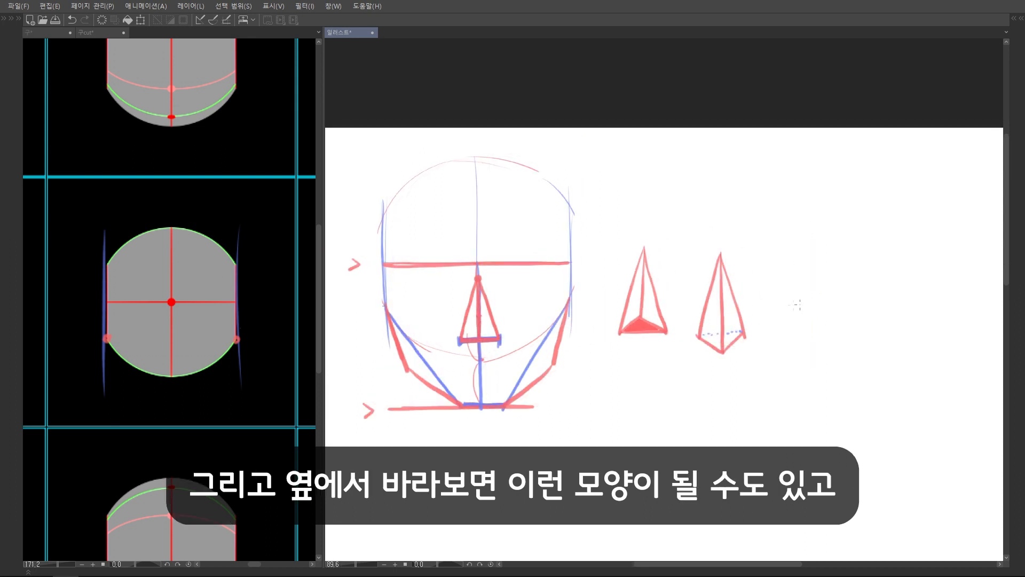
{"action": "mouse_move", "coordinate": [796, 305]}
{"action": "left_mouse_down"}
{"action": "mouse_move", "coordinate": [812, 283]}
{"action": "mouse_move", "coordinate": [801, 355]}
{"action": "left_mouse_up"}
{"action": "left_click_drag", "start_coordinate": [815, 262], "coordinate": [839, 337]}
{"action": "left_click_drag", "start_coordinate": [839, 338], "coordinate": [801, 355]}
{"action": "mouse_move", "coordinate": [815, 263]}
{"action": "left_mouse_down"}
{"action": "mouse_move", "coordinate": [796, 331]}
{"action": "mouse_move", "coordinate": [830, 332]}
{"action": "left_mouse_up"}
{"action": "scroll", "coordinate": [806, 331], "scroll_direction": "down", "scroll_amount": 2}
Draw a blue pyramid showing only one face below the red ones, with its hidden edges dotted in red
{"action": "mouse_move", "coordinate": [756, 307]}
{"action": "left_mouse_down"}
{"action": "mouse_move", "coordinate": [733, 364]}
{"action": "mouse_move", "coordinate": [759, 372]}
{"action": "left_mouse_up"}
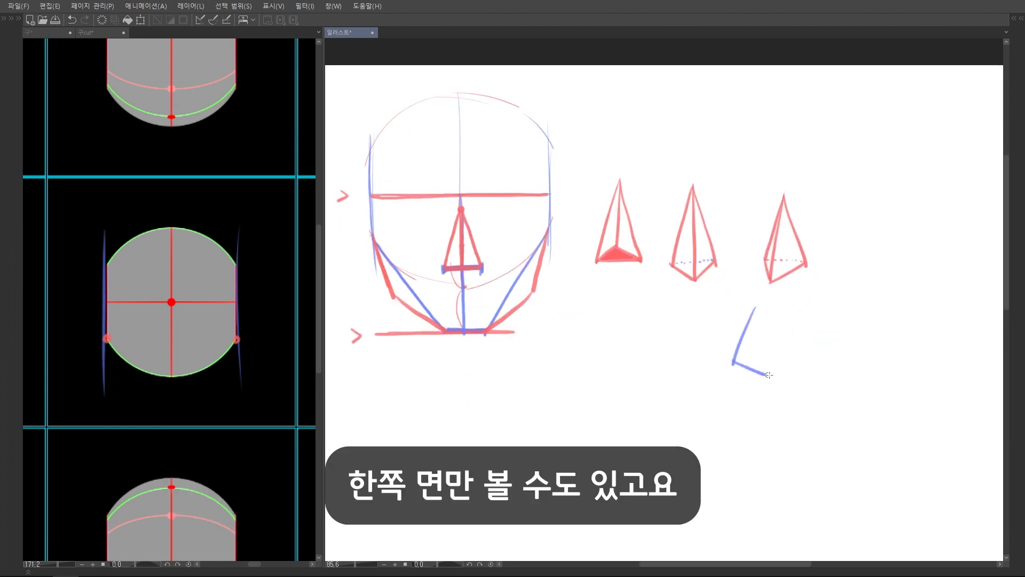
{"action": "left_click_drag", "start_coordinate": [758, 306], "coordinate": [769, 373]}
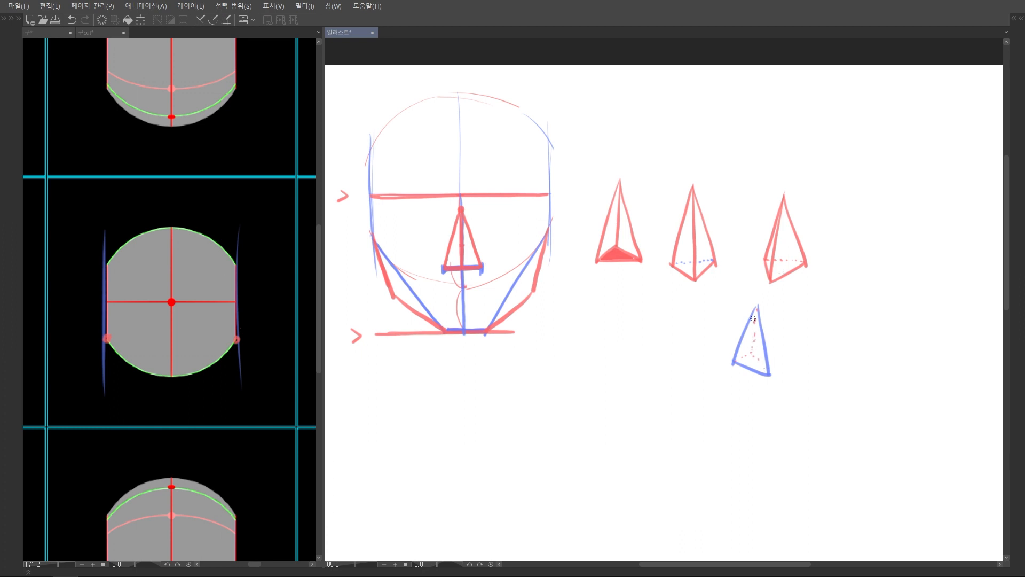
{"action": "scroll", "coordinate": [786, 317], "scroll_direction": "down", "scroll_amount": 3}
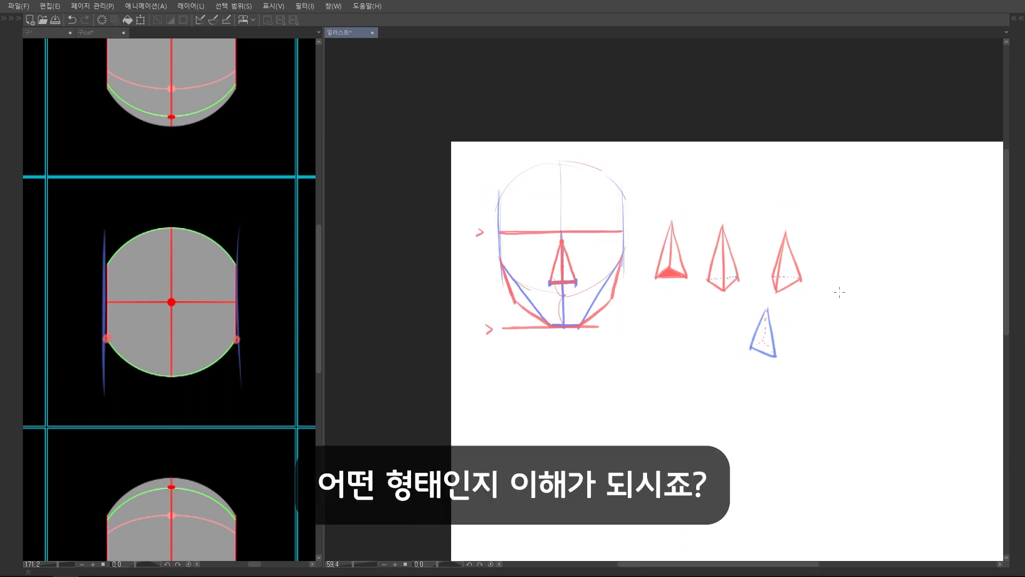
Try extending the front-view nose below its base line to turn it into a four-sided pyramid
{"action": "scroll", "coordinate": [681, 236], "scroll_direction": "up", "scroll_amount": 3}
{"action": "mouse_move", "coordinate": [702, 303]}
{"action": "left_mouse_down"}
{"action": "mouse_move", "coordinate": [628, 181]}
{"action": "mouse_move", "coordinate": [689, 305]}
{"action": "left_mouse_up"}
{"action": "key", "text": "ctrl+z"}
{"action": "mouse_move", "coordinate": [569, 255]}
{"action": "left_mouse_down"}
{"action": "mouse_move", "coordinate": [607, 240]}
{"action": "mouse_move", "coordinate": [568, 232]}
{"action": "left_mouse_up"}
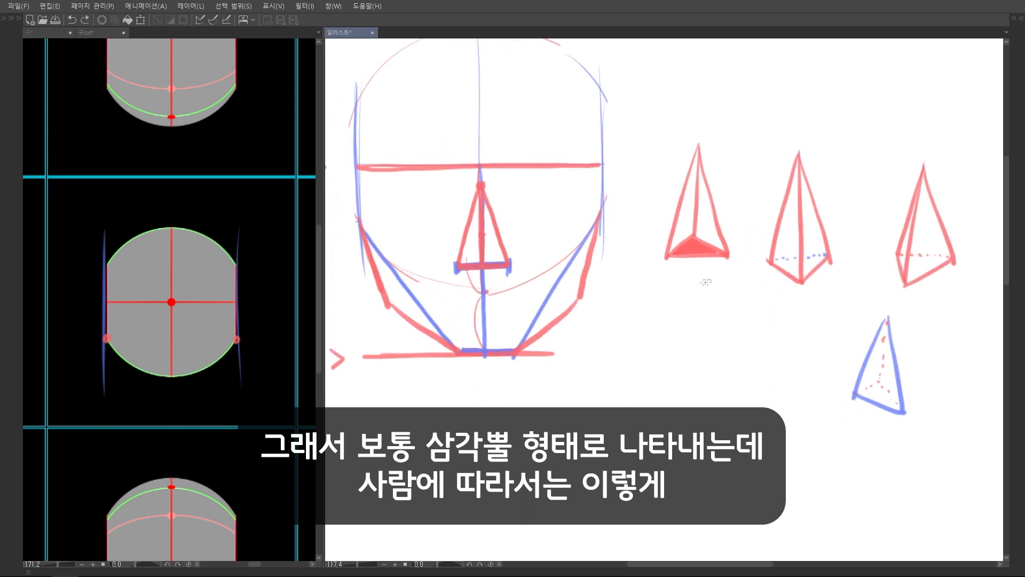
{"action": "scroll", "coordinate": [490, 271], "scroll_direction": "up", "scroll_amount": 2}
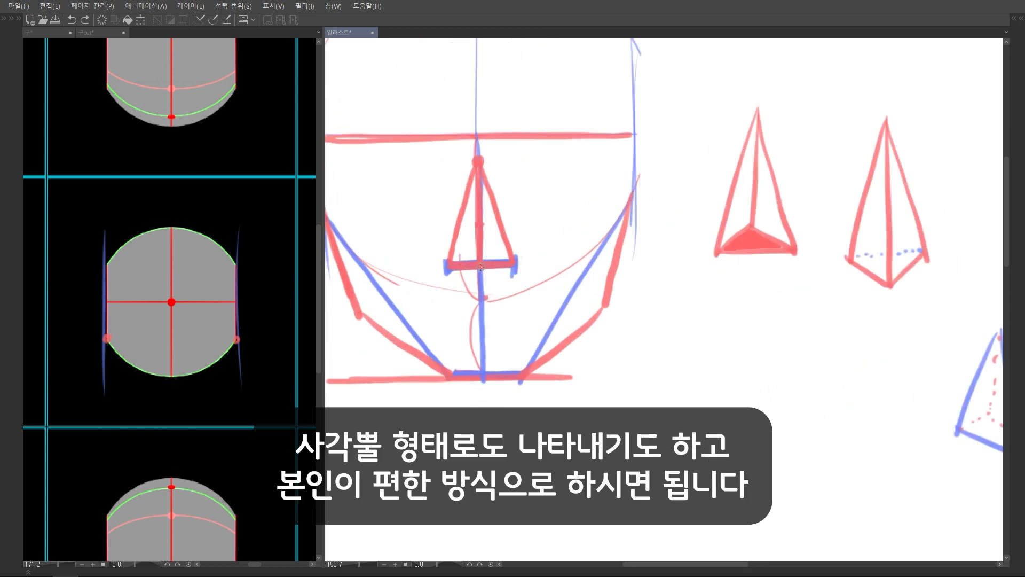
{"action": "scroll", "coordinate": [540, 270], "scroll_direction": "down", "scroll_amount": 4}
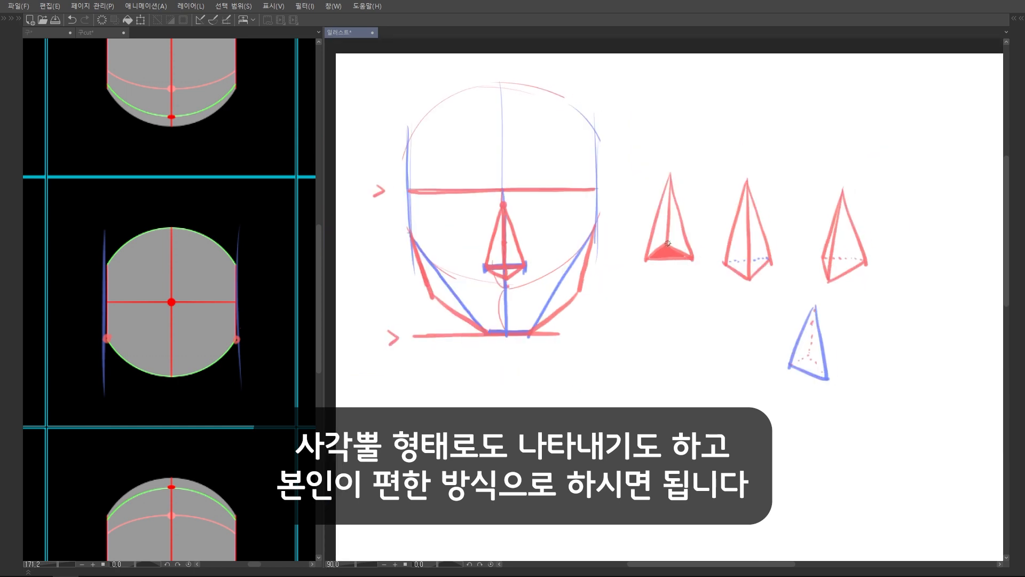
{"action": "left_click_drag", "start_coordinate": [667, 244], "coordinate": [668, 270]}
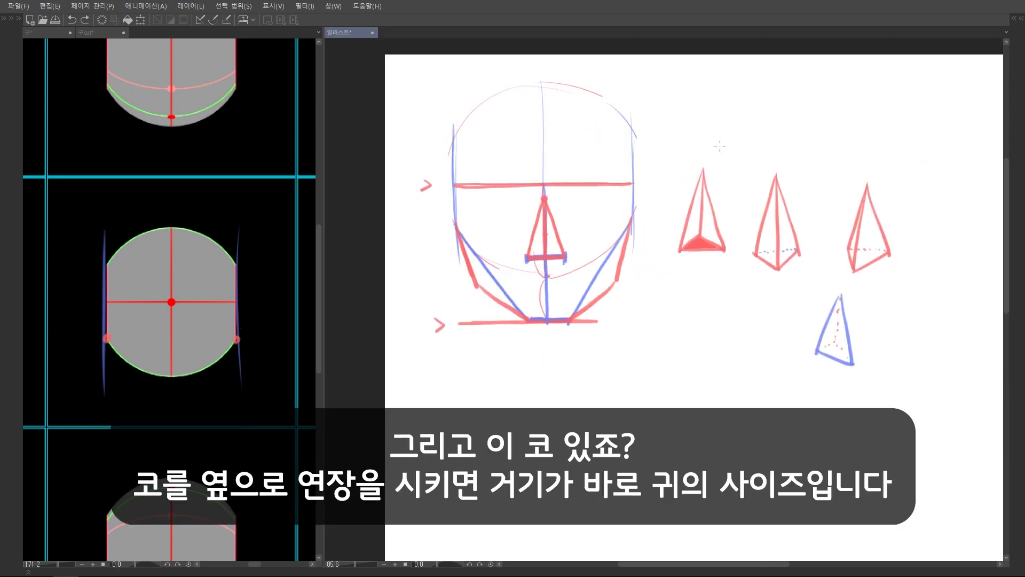
Extend the nose base line in blue past both sides of the head and draw red ears between the eyebrow and nose lines
{"action": "scroll", "coordinate": [474, 259], "scroll_direction": "up", "scroll_amount": 4}
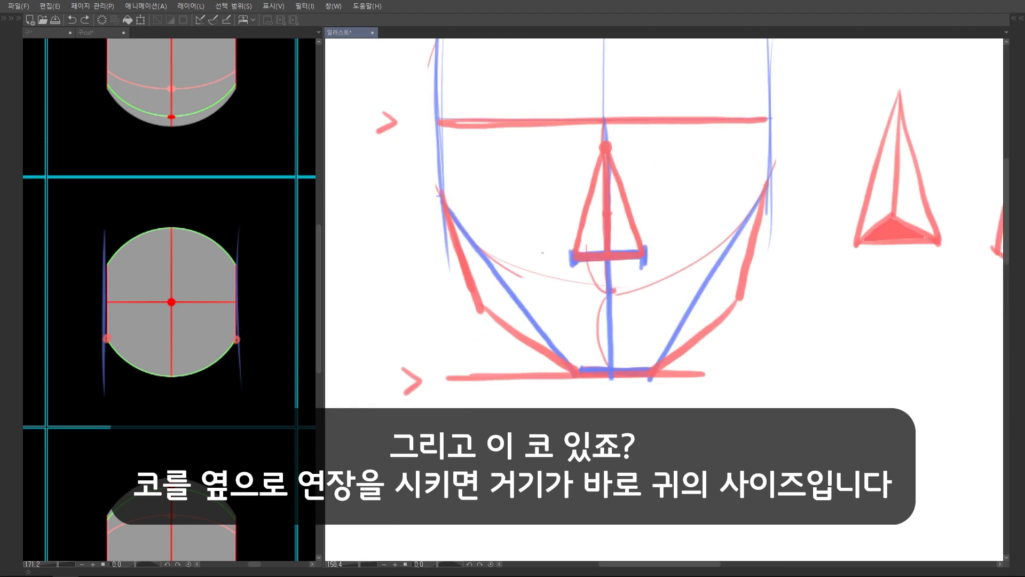
{"action": "mouse_move", "coordinate": [429, 257]}
{"action": "left_mouse_down"}
{"action": "mouse_move", "coordinate": [796, 251]}
{"action": "mouse_move", "coordinate": [422, 259]}
{"action": "left_mouse_up"}
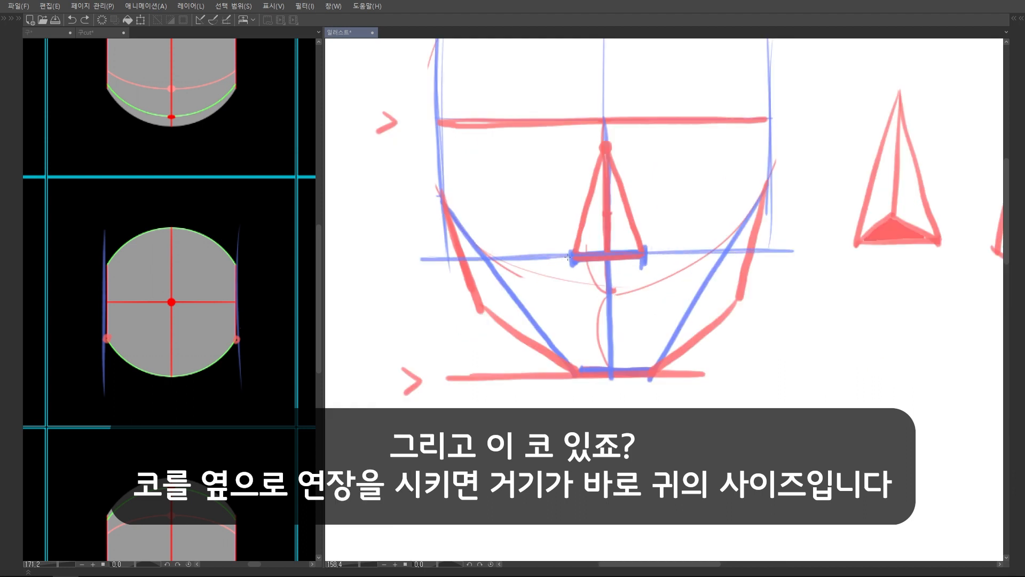
{"action": "scroll", "coordinate": [551, 235], "scroll_direction": "up", "scroll_amount": 1}
{"action": "mouse_move", "coordinate": [401, 150]}
{"action": "left_mouse_down"}
{"action": "mouse_move", "coordinate": [466, 152]}
{"action": "mouse_move", "coordinate": [404, 184]}
{"action": "mouse_move", "coordinate": [401, 222]}
{"action": "mouse_move", "coordinate": [446, 283]}
{"action": "left_mouse_up"}
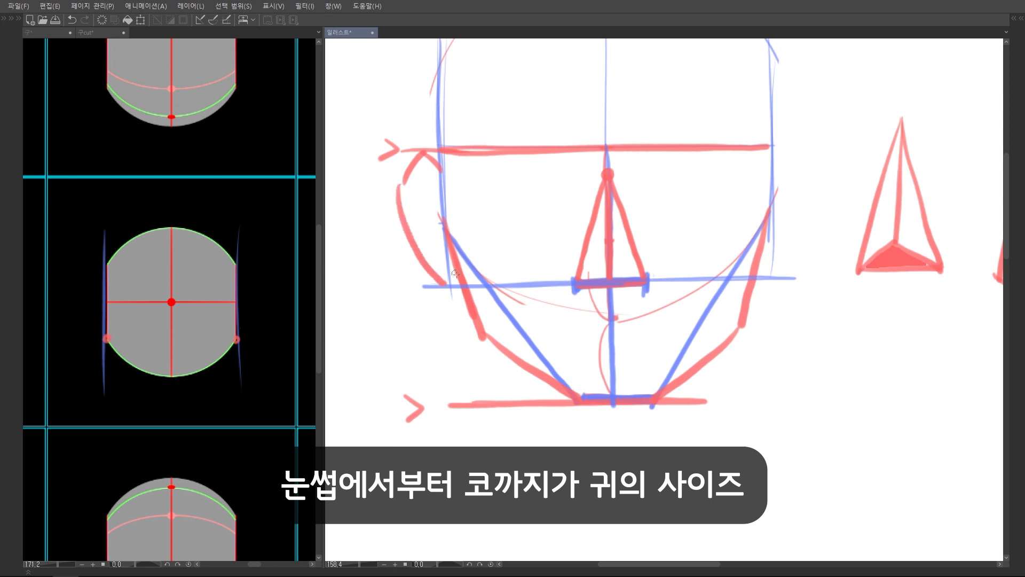
{"action": "mouse_move", "coordinate": [766, 146]}
{"action": "left_mouse_down"}
{"action": "mouse_move", "coordinate": [804, 145]}
{"action": "mouse_move", "coordinate": [810, 170]}
{"action": "left_mouse_up"}
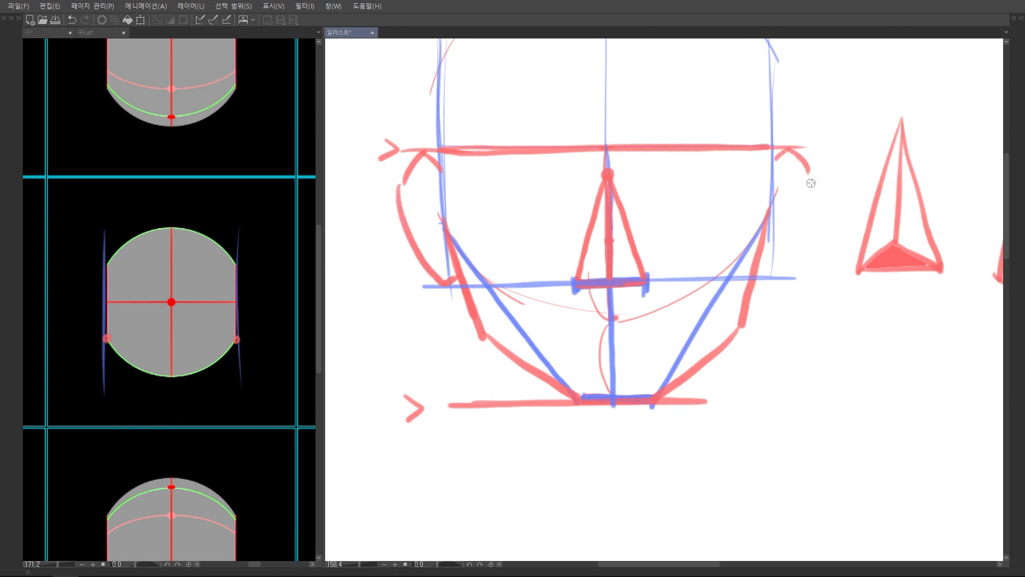
{"action": "left_click_drag", "start_coordinate": [815, 177], "coordinate": [771, 279]}
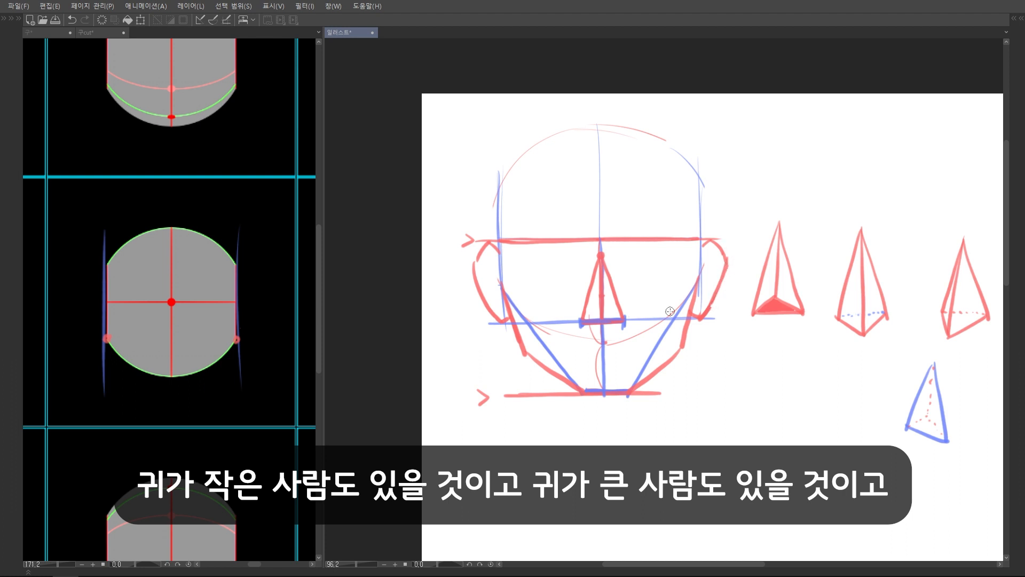
{"action": "scroll", "coordinate": [671, 311], "scroll_direction": "up", "scroll_amount": 2}
{"action": "left_click_drag", "start_coordinate": [612, 247], "coordinate": [613, 243]}
{"action": "mouse_move", "coordinate": [758, 250]}
{"action": "left_mouse_down"}
{"action": "mouse_move", "coordinate": [736, 268]}
{"action": "mouse_move", "coordinate": [761, 252]}
{"action": "left_mouse_up"}
{"action": "key", "text": "ctrl+z"}
{"action": "key", "text": "ctrl+z"}
{"action": "scroll", "coordinate": [520, 237], "scroll_direction": "down", "scroll_amount": 1}
{"action": "left_click_drag", "start_coordinate": [483, 287], "coordinate": [485, 268]}
{"action": "left_click_drag", "start_coordinate": [678, 184], "coordinate": [672, 184]}
{"action": "mouse_move", "coordinate": [471, 247]}
{"action": "left_mouse_down"}
{"action": "mouse_move", "coordinate": [441, 310]}
{"action": "mouse_move", "coordinate": [482, 347]}
{"action": "mouse_move", "coordinate": [482, 322]}
{"action": "mouse_move", "coordinate": [463, 335]}
{"action": "left_mouse_up"}
{"action": "key", "text": "ctrl+t"}
{"action": "left_click", "coordinate": [445, 355]}
{"action": "key", "text": "ctrl+d"}
{"action": "scroll", "coordinate": [678, 271], "scroll_direction": "down", "scroll_amount": 2}
{"action": "scroll", "coordinate": [678, 272], "scroll_direction": "up", "scroll_amount": 1}
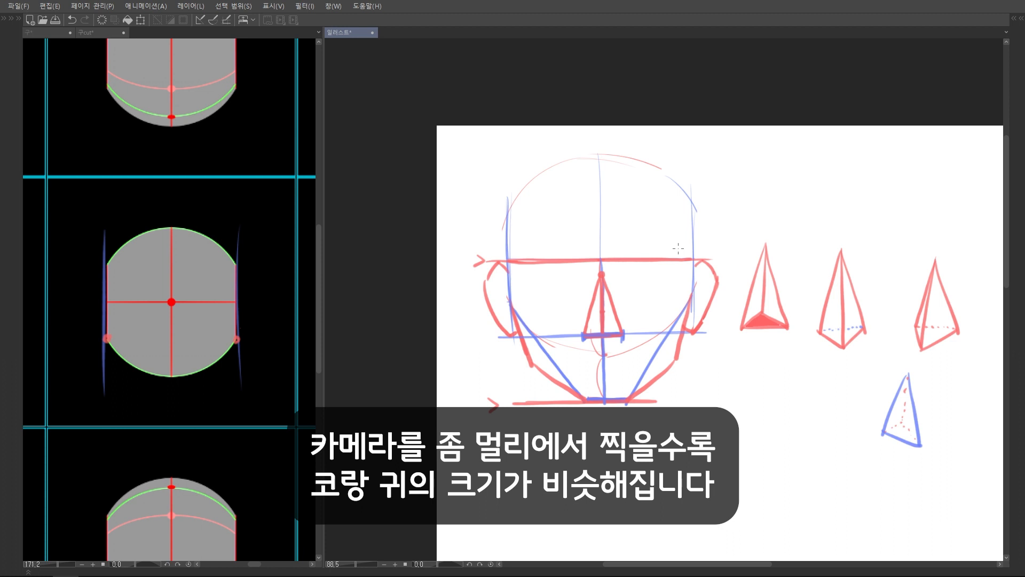
{"action": "scroll", "coordinate": [678, 249], "scroll_direction": "down", "scroll_amount": 5}
{"action": "scroll", "coordinate": [435, 194], "scroll_direction": "up", "scroll_amount": 5}
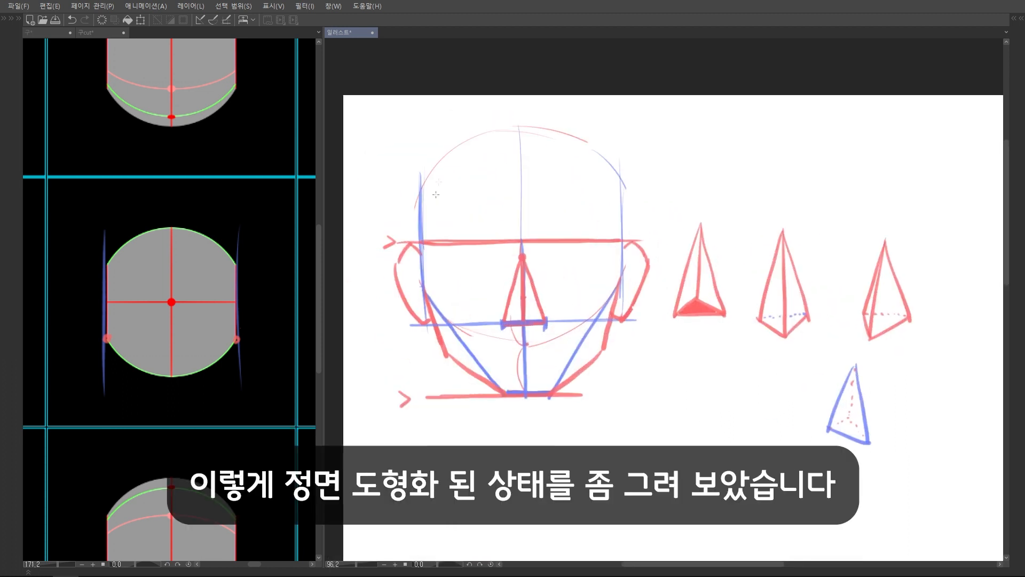
Retrace the top outline of the front-view head in blue and move the pyramid sketches beneath the head
{"action": "mouse_move", "coordinate": [428, 177]}
{"action": "left_mouse_down"}
{"action": "mouse_move", "coordinate": [460, 144]}
{"action": "mouse_move", "coordinate": [522, 127]}
{"action": "mouse_move", "coordinate": [598, 152]}
{"action": "left_mouse_up"}
{"action": "scroll", "coordinate": [599, 155], "scroll_direction": "down", "scroll_amount": 3}
{"action": "mouse_move", "coordinate": [675, 346]}
{"action": "left_mouse_down"}
{"action": "mouse_move", "coordinate": [593, 176]}
{"action": "mouse_move", "coordinate": [598, 368]}
{"action": "left_mouse_up"}
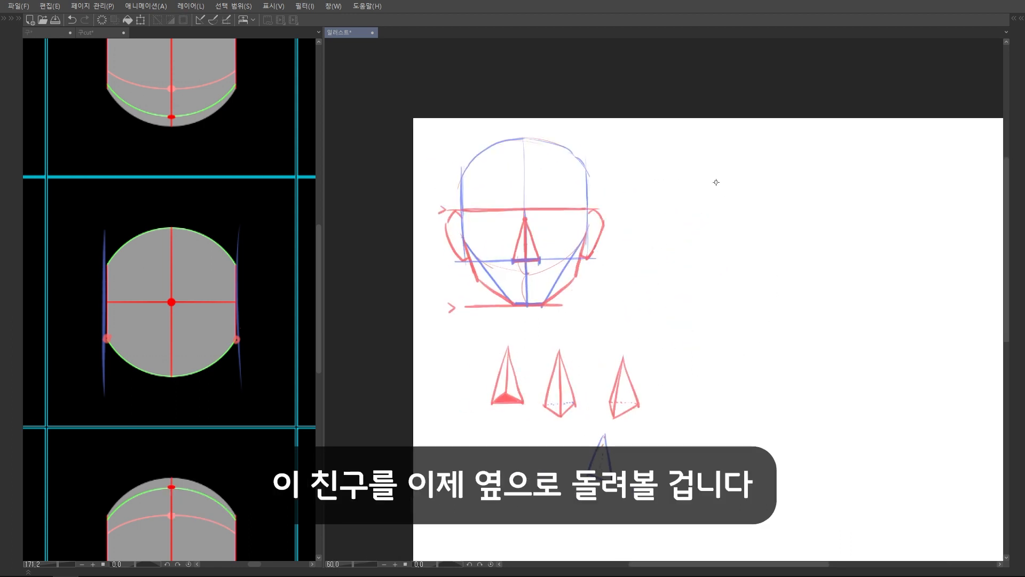
Switch to the uncut sphere reference and trace a blue rotation arrow and outline over the 90-degree side-view sphere
{"action": "left_click", "coordinate": [46, 33]}
{"action": "left_click_drag", "start_coordinate": [211, 274], "coordinate": [239, 280]}
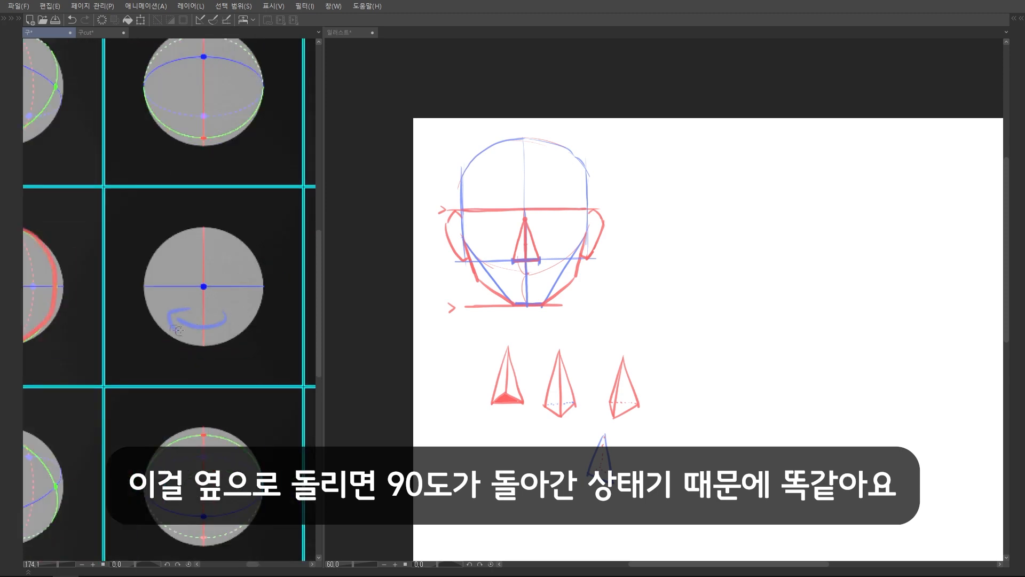
{"action": "mouse_move", "coordinate": [227, 225]}
{"action": "left_mouse_down"}
{"action": "mouse_move", "coordinate": [218, 222]}
{"action": "mouse_move", "coordinate": [228, 225]}
{"action": "left_mouse_up"}
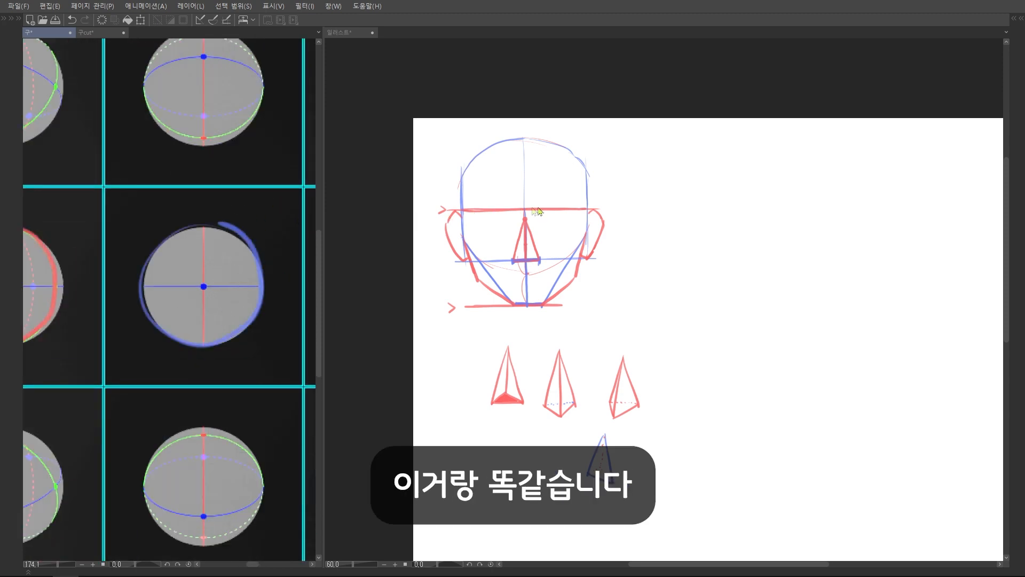
{"action": "key", "text": "ctrl+z"}
{"action": "scroll", "coordinate": [218, 224], "scroll_direction": "down", "scroll_amount": 4}
{"action": "left_click_drag", "start_coordinate": [167, 258], "coordinate": [216, 260]}
{"action": "left_click_drag", "start_coordinate": [278, 256], "coordinate": [67, 272]}
{"action": "scroll", "coordinate": [263, 279], "scroll_direction": "up", "scroll_amount": 5}
{"action": "left_click_drag", "start_coordinate": [167, 279], "coordinate": [172, 278]}
{"action": "left_click_drag", "start_coordinate": [28, 283], "coordinate": [26, 285]}
{"action": "left_click_drag", "start_coordinate": [164, 291], "coordinate": [53, 291]}
{"action": "left_click_drag", "start_coordinate": [69, 278], "coordinate": [68, 304]}
{"action": "key", "text": "x"}
{"action": "mouse_move", "coordinate": [309, 281]}
{"action": "left_mouse_down"}
{"action": "mouse_move", "coordinate": [191, 303]}
{"action": "mouse_move", "coordinate": [203, 323]}
{"action": "left_mouse_up"}
{"action": "key", "text": "ctrl+z"}
{"action": "key", "text": "ctrl+z"}
{"action": "key", "text": "ctrl+z"}
{"action": "scroll", "coordinate": [332, 272], "scroll_direction": "down", "scroll_amount": 1}
{"action": "key", "text": "ctrl+z"}
{"action": "key", "text": "ctrl+z"}
{"action": "key", "text": "ctrl+z"}
{"action": "key", "text": "ctrl+z"}
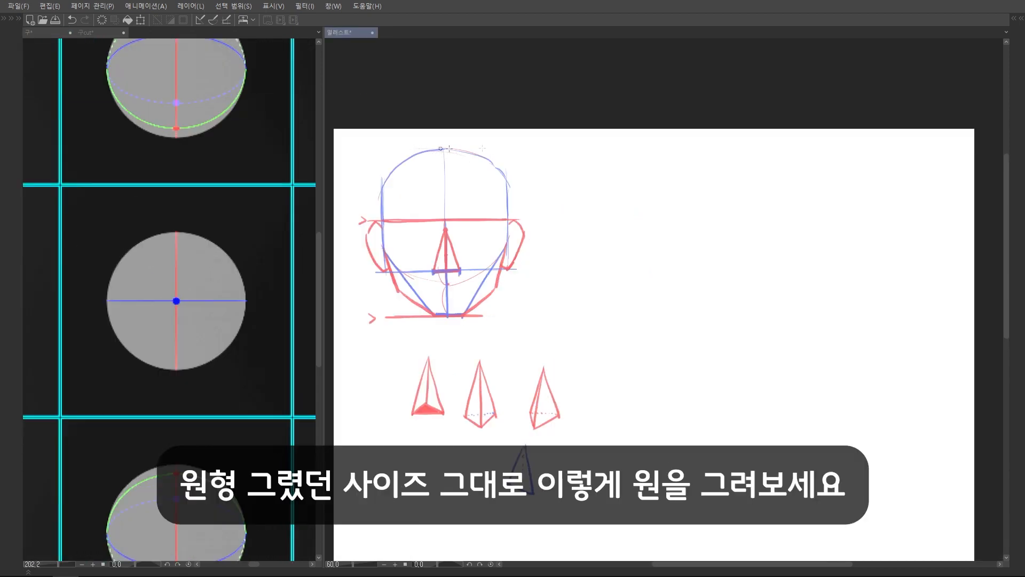
Extend blue horizontal guides from the top and bottom of the front-view sphere and draw a same-size circle between them
{"action": "left_click_drag", "start_coordinate": [449, 148], "coordinate": [726, 143]}
{"action": "left_click_drag", "start_coordinate": [388, 286], "coordinate": [798, 285]}
{"action": "mouse_move", "coordinate": [635, 147]}
{"action": "left_mouse_down"}
{"action": "mouse_move", "coordinate": [566, 243]}
{"action": "mouse_move", "coordinate": [638, 149]}
{"action": "left_mouse_up"}
{"action": "scroll", "coordinate": [642, 162], "scroll_direction": "up", "scroll_amount": 2}
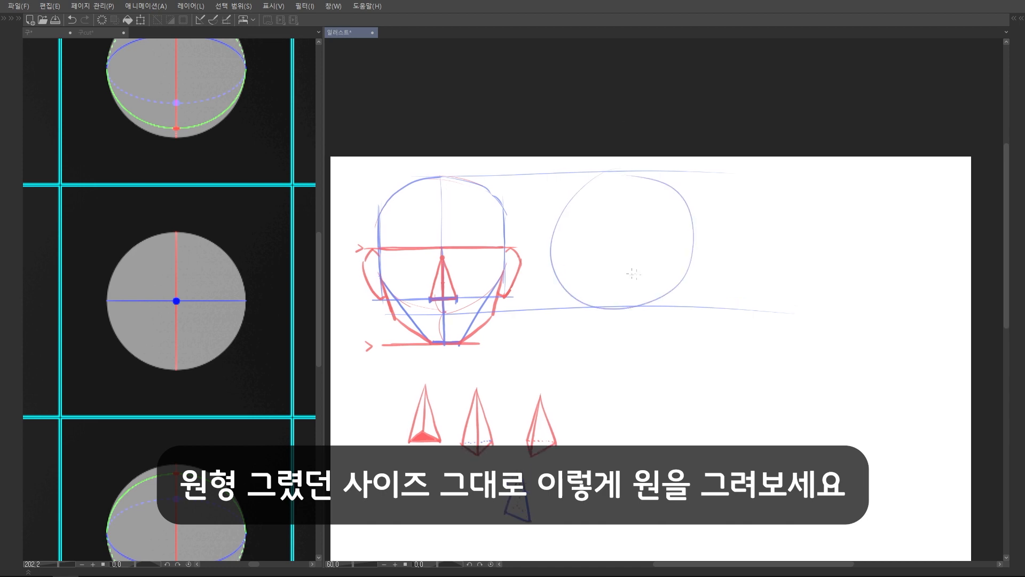
Draw blue horizontal and vertical center lines crossing through the middle of the new side-view circle
{"action": "scroll", "coordinate": [748, 248], "scroll_direction": "up", "scroll_amount": 3}
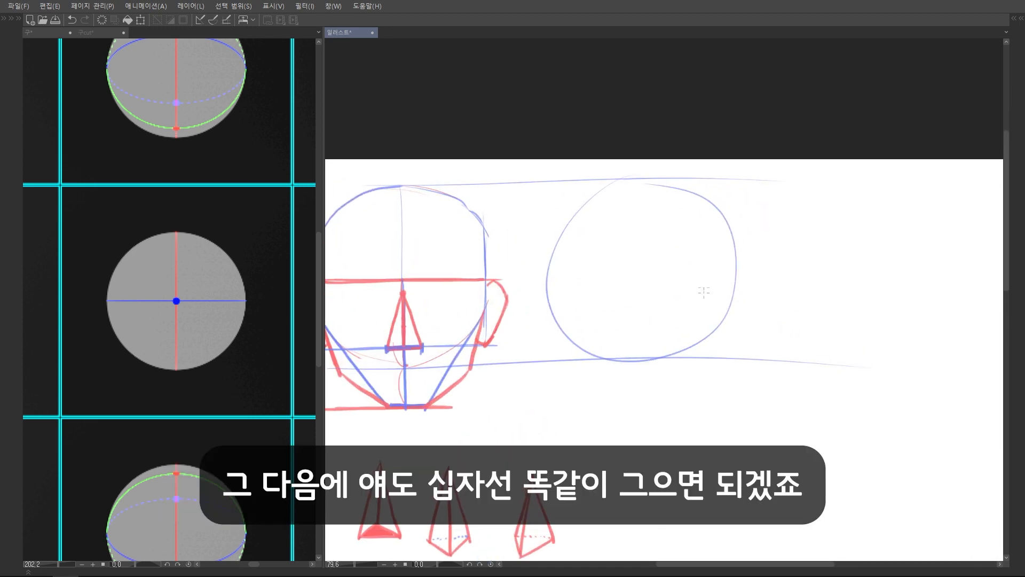
{"action": "left_click_drag", "start_coordinate": [630, 263], "coordinate": [649, 270]}
{"action": "left_click_drag", "start_coordinate": [558, 287], "coordinate": [796, 292]}
{"action": "key", "text": "ctrl+z"}
{"action": "left_click_drag", "start_coordinate": [562, 292], "coordinate": [814, 294]}
{"action": "key", "text": "ctrl+z"}
{"action": "left_click_drag", "start_coordinate": [564, 287], "coordinate": [822, 294]}
{"action": "left_click_drag", "start_coordinate": [658, 188], "coordinate": [659, 365]}
{"action": "mouse_move", "coordinate": [690, 249]}
{"action": "left_mouse_down"}
{"action": "mouse_move", "coordinate": [683, 215]}
{"action": "mouse_move", "coordinate": [677, 228]}
{"action": "left_mouse_up"}
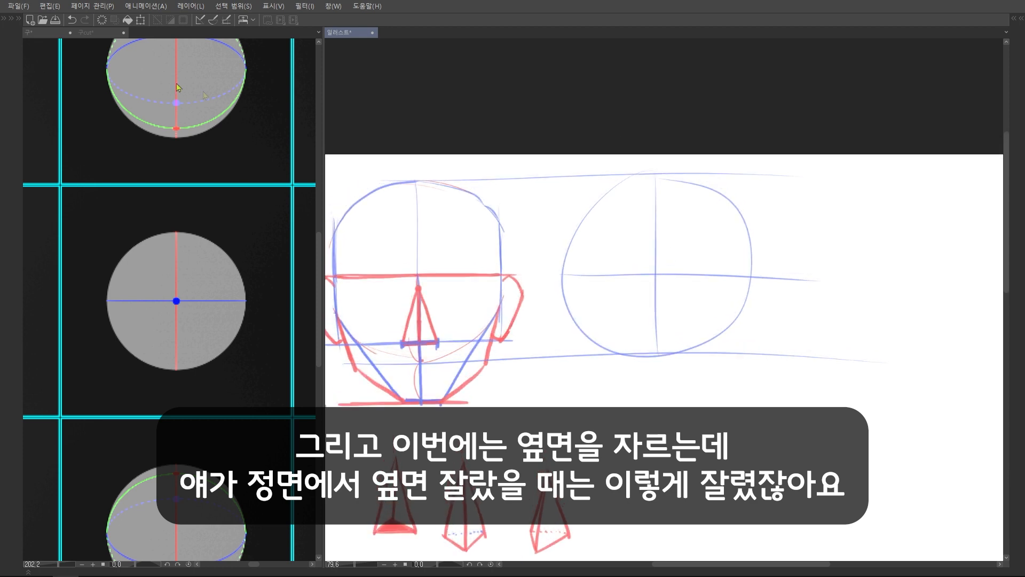
Switch to the cut-sphere reference and examine how the side cuts look from the front and from the side
{"action": "left_click", "coordinate": [107, 34]}
{"action": "left_click_drag", "start_coordinate": [39, 168], "coordinate": [46, 433]}
{"action": "key", "text": "ctrl+z"}
{"action": "left_click_drag", "start_coordinate": [33, 208], "coordinate": [23, 352]}
{"action": "left_click_drag", "start_coordinate": [22, 217], "coordinate": [32, 366]}
{"action": "left_click_drag", "start_coordinate": [360, 211], "coordinate": [359, 304]}
{"action": "scroll", "coordinate": [359, 304], "scroll_direction": "down", "scroll_amount": 3}
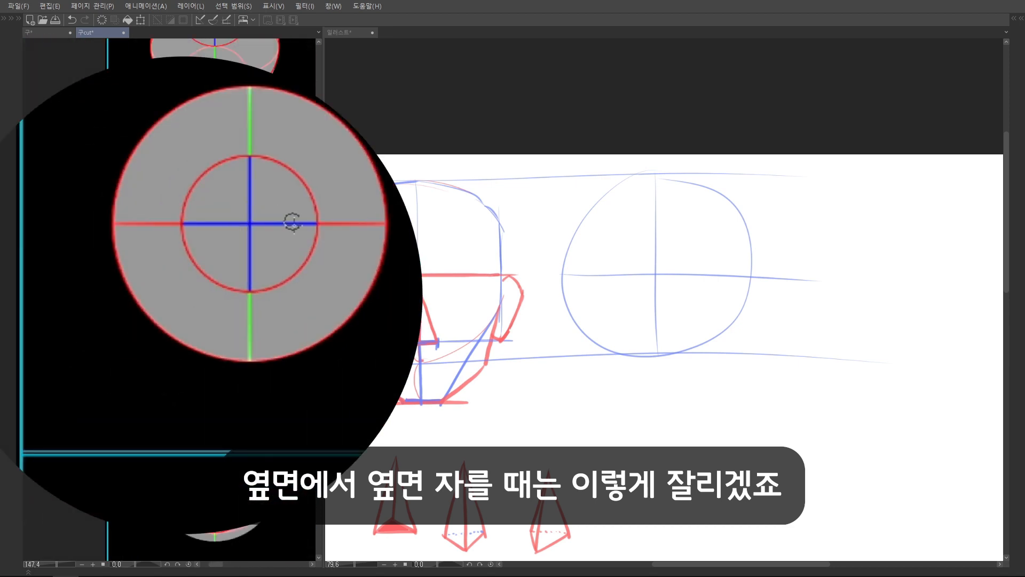
Browse the cut-sphere reference in a wider pane and frame the side-view sphere with its circular cut
{"action": "scroll", "coordinate": [271, 212], "scroll_direction": "up", "scroll_amount": 2}
{"action": "scroll", "coordinate": [518, 208], "scroll_direction": "up", "scroll_amount": 2}
{"action": "scroll", "coordinate": [538, 228], "scroll_direction": "down", "scroll_amount": 3}
{"action": "left_click_drag", "start_coordinate": [540, 228], "coordinate": [576, 214]}
{"action": "left_click_drag", "start_coordinate": [323, 240], "coordinate": [930, 257]}
{"action": "left_click_drag", "start_coordinate": [729, 280], "coordinate": [455, 284]}
{"action": "scroll", "coordinate": [455, 285], "scroll_direction": "down", "scroll_amount": 2}
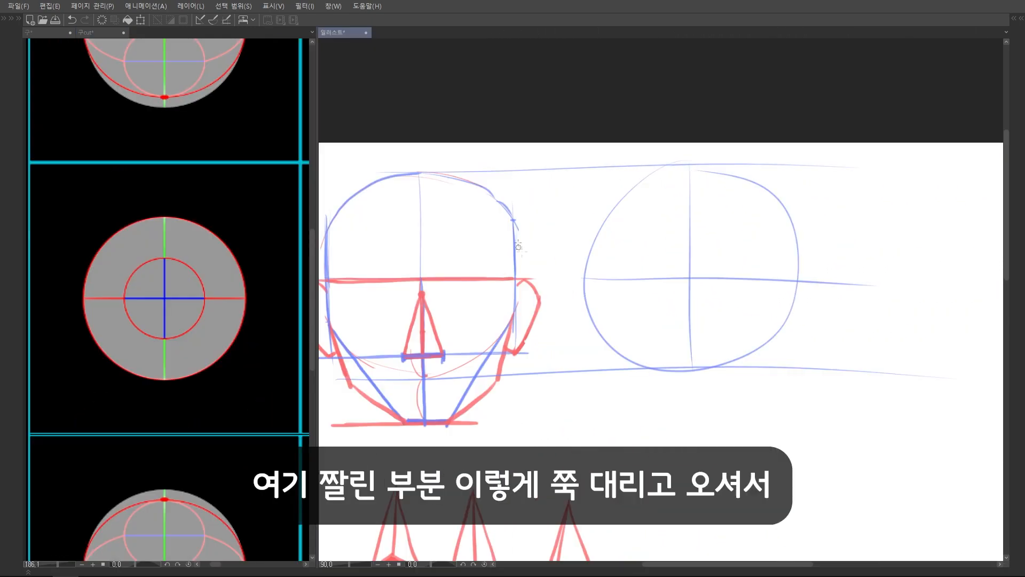
Project the upper and lower ends of the front view's side cut onto the side circle's vertical axis with red lines and dots
{"action": "left_click_drag", "start_coordinate": [514, 222], "coordinate": [516, 310]}
{"action": "left_click_drag", "start_coordinate": [514, 218], "coordinate": [690, 210]}
{"action": "mouse_move", "coordinate": [522, 318]}
{"action": "left_mouse_down"}
{"action": "mouse_move", "coordinate": [553, 289]}
{"action": "mouse_move", "coordinate": [716, 289]}
{"action": "left_mouse_up"}
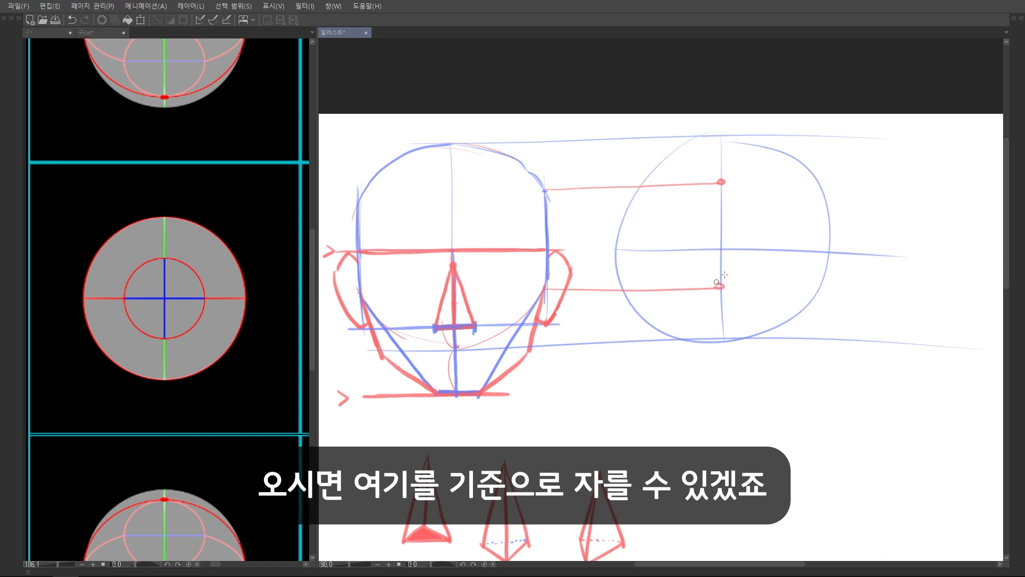
Draw the side-cut circle in red between the two projected points and trace over the sphere's vertical axis in red
{"action": "left_click_drag", "start_coordinate": [678, 198], "coordinate": [773, 243]}
{"action": "key", "text": "ctrl+z"}
{"action": "mouse_move", "coordinate": [710, 191]}
{"action": "left_mouse_down"}
{"action": "mouse_move", "coordinate": [694, 297]}
{"action": "mouse_move", "coordinate": [706, 302]}
{"action": "mouse_move", "coordinate": [670, 271]}
{"action": "left_mouse_up"}
{"action": "left_click_drag", "start_coordinate": [669, 272], "coordinate": [710, 301]}
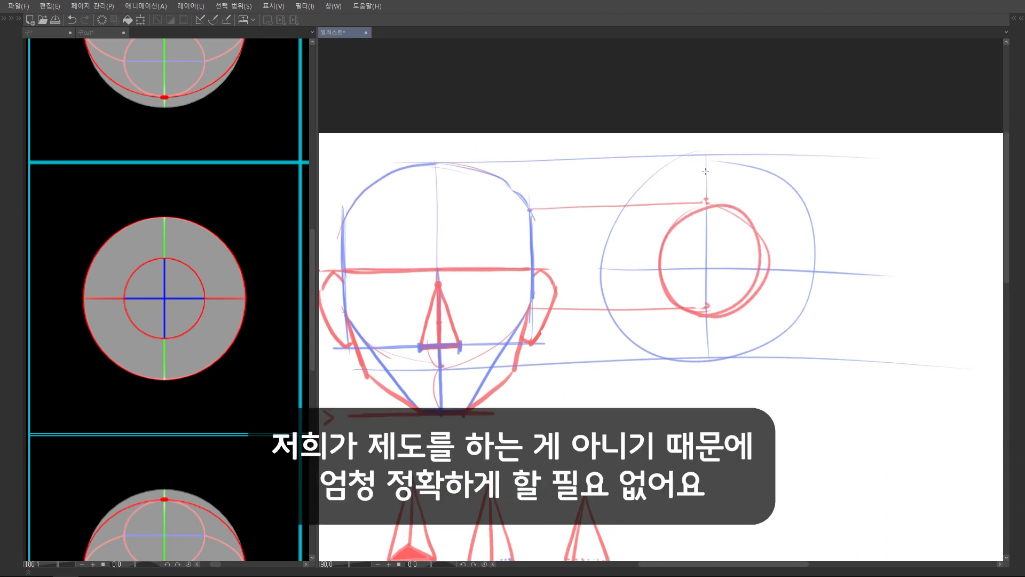
{"action": "left_click_drag", "start_coordinate": [706, 156], "coordinate": [704, 244]}
{"action": "left_click_drag", "start_coordinate": [757, 235], "coordinate": [761, 255]}
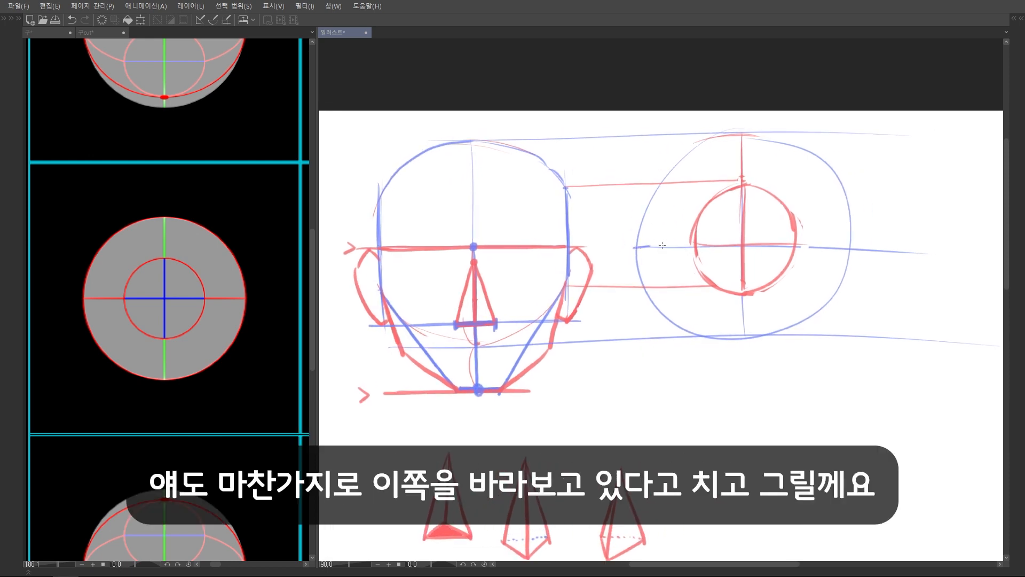
Trace the side circle's horizontal axis in blue to a brow dot, then drop a blue face line from it and mark the chin level
{"action": "left_click_drag", "start_coordinate": [753, 246], "coordinate": [637, 245]}
{"action": "mouse_move", "coordinate": [681, 286]}
{"action": "left_mouse_down"}
{"action": "mouse_move", "coordinate": [614, 283]}
{"action": "mouse_move", "coordinate": [620, 296]}
{"action": "left_mouse_up"}
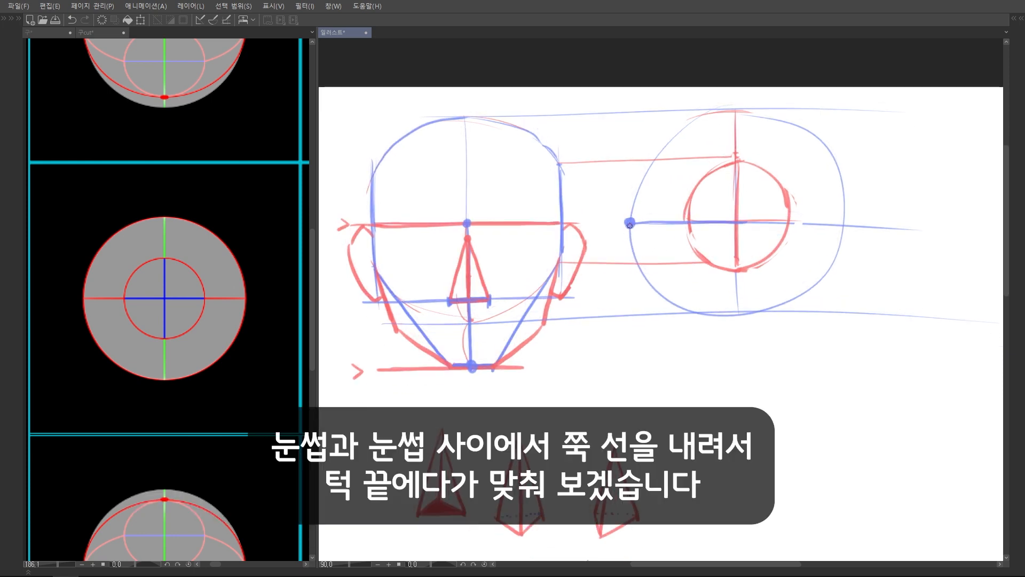
{"action": "mouse_move", "coordinate": [630, 224]}
{"action": "left_mouse_down"}
{"action": "mouse_move", "coordinate": [641, 378]}
{"action": "mouse_move", "coordinate": [646, 355]}
{"action": "left_mouse_up"}
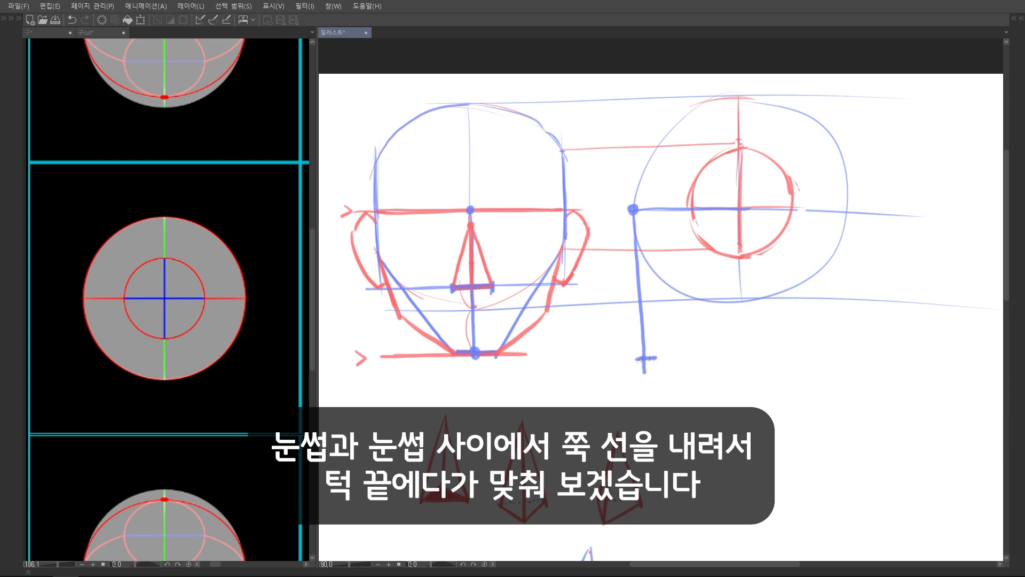
{"action": "left_click_drag", "start_coordinate": [644, 356], "coordinate": [689, 354]}
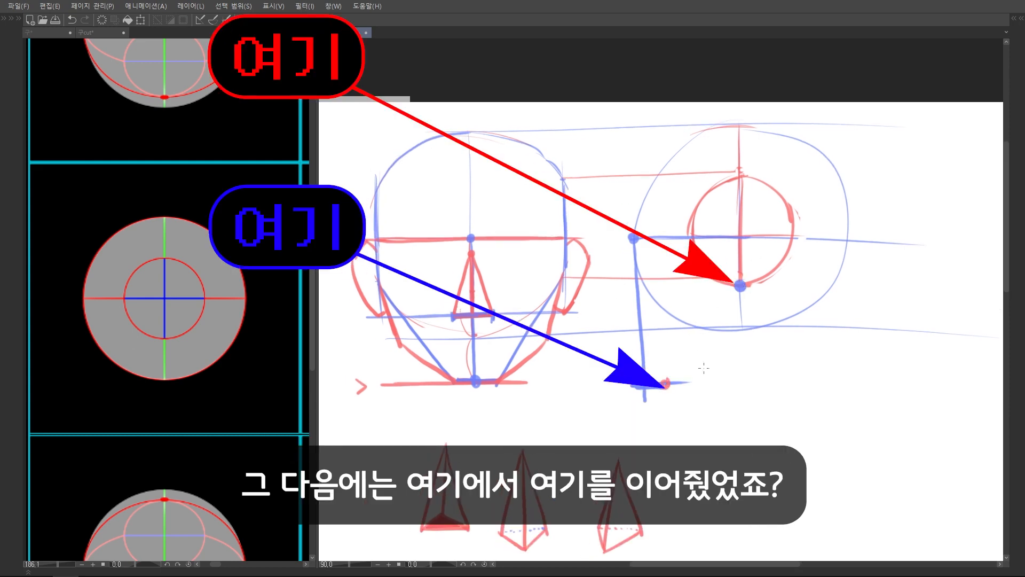
Connect the side cut's lowest point to the chin end with a red line and draw the angled blue jaw line behind it
{"action": "left_click_drag", "start_coordinate": [703, 368], "coordinate": [709, 345]}
{"action": "left_click_drag", "start_coordinate": [746, 263], "coordinate": [672, 362]}
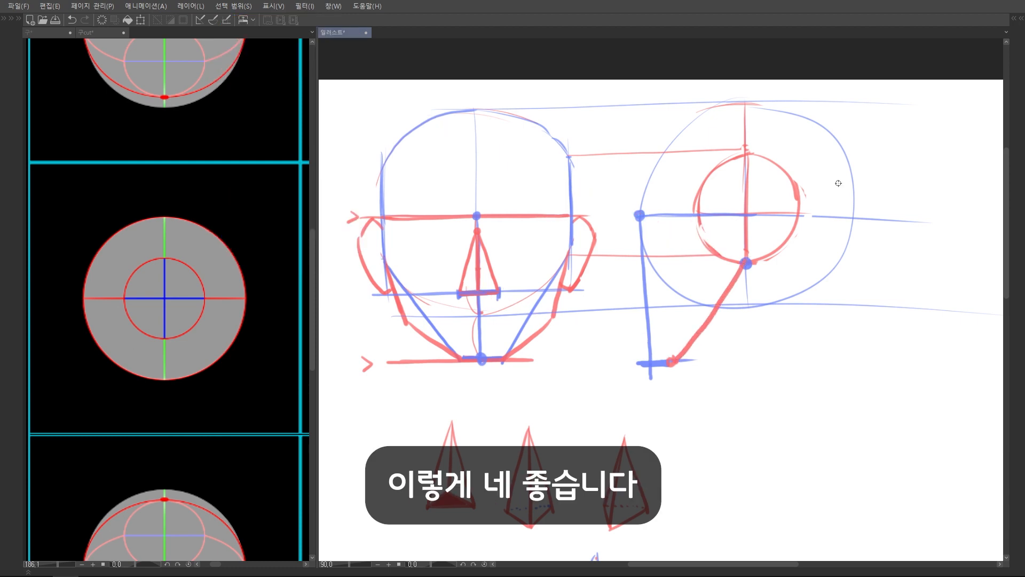
{"action": "left_click_drag", "start_coordinate": [606, 331], "coordinate": [711, 330]}
{"action": "left_click_drag", "start_coordinate": [537, 311], "coordinate": [542, 310]}
{"action": "mouse_move", "coordinate": [774, 316]}
{"action": "left_mouse_down"}
{"action": "mouse_move", "coordinate": [512, 315]}
{"action": "mouse_move", "coordinate": [606, 314]}
{"action": "left_mouse_up"}
{"action": "key", "text": "ctrl+z"}
{"action": "left_click_drag", "start_coordinate": [788, 264], "coordinate": [772, 314]}
{"action": "key", "text": "ctrl+z"}
{"action": "left_click_drag", "start_coordinate": [788, 265], "coordinate": [774, 323]}
{"action": "left_click_drag", "start_coordinate": [719, 355], "coordinate": [766, 327]}
Mark the side view's brow, chin and their midpoint with red ticks joined by a thin vertical line to locate the nose base
{"action": "left_click_drag", "start_coordinate": [945, 185], "coordinate": [916, 218]}
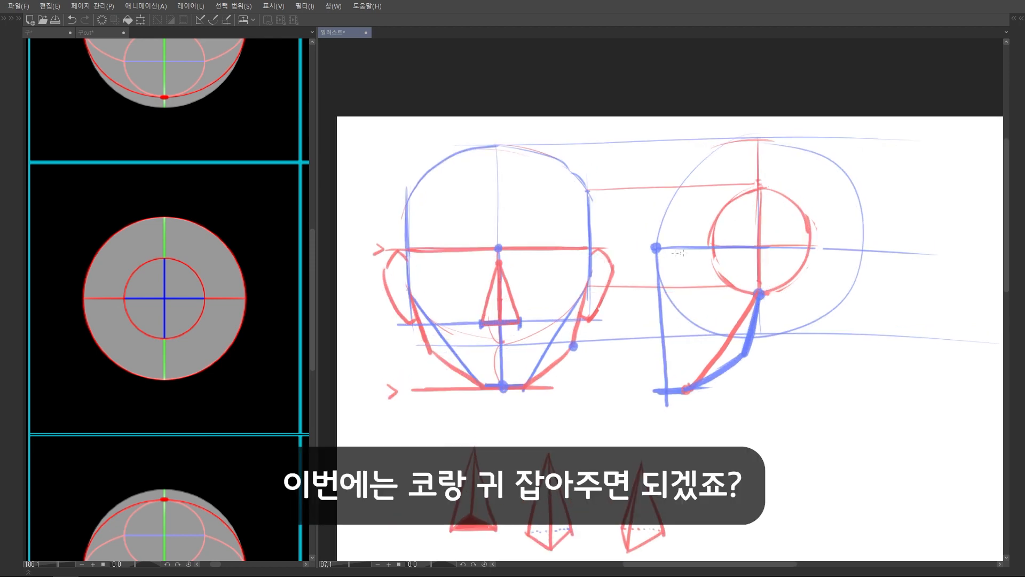
{"action": "left_click_drag", "start_coordinate": [712, 281], "coordinate": [734, 275]}
{"action": "scroll", "coordinate": [733, 274], "scroll_direction": "up", "scroll_amount": 1}
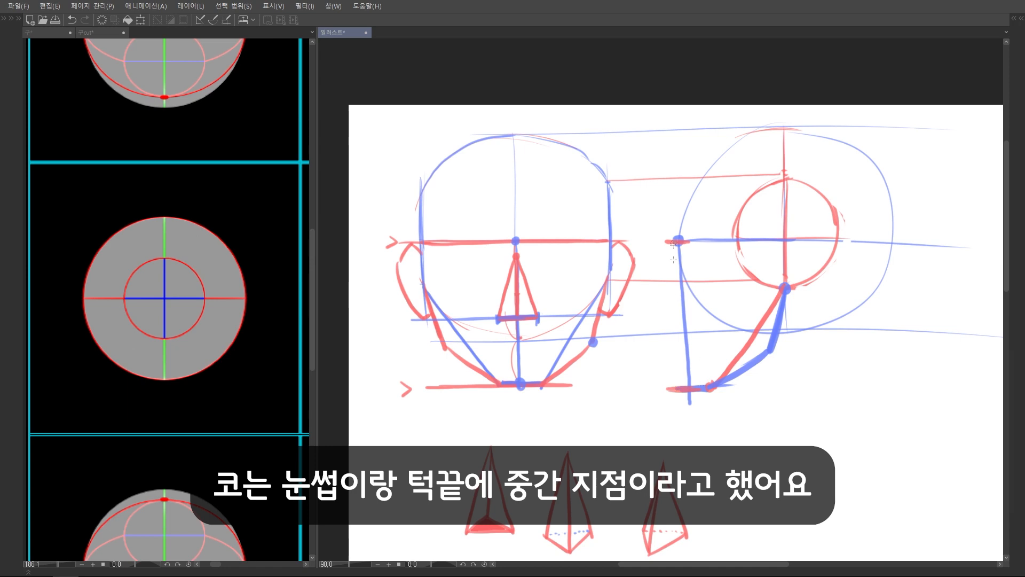
{"action": "left_click_drag", "start_coordinate": [673, 264], "coordinate": [673, 387]}
{"action": "left_click_drag", "start_coordinate": [647, 317], "coordinate": [698, 317]}
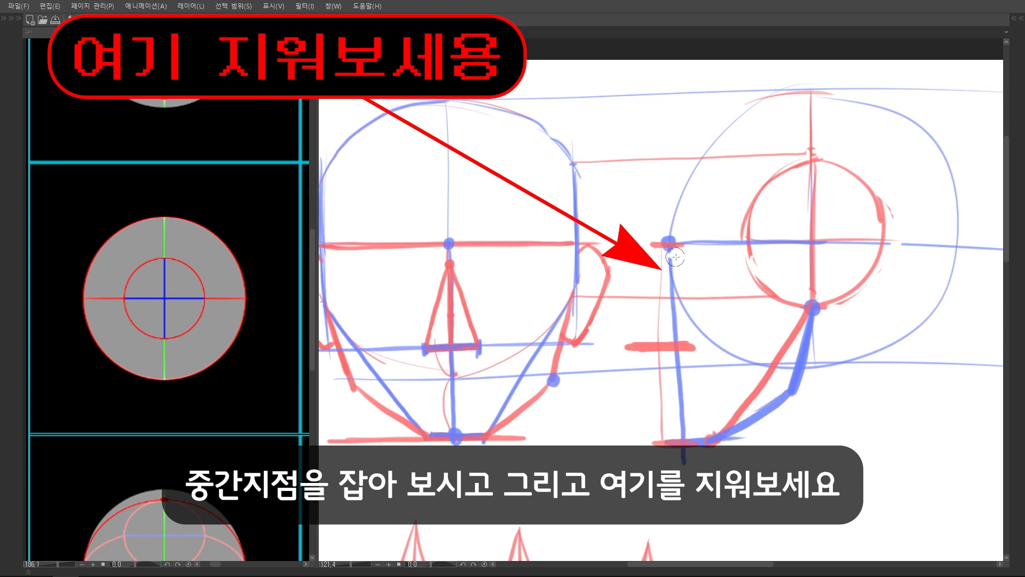
Erase the side view's construction lines between brow and nose base and draw the triangular nose profile there in blue
{"action": "mouse_move", "coordinate": [672, 257]}
{"action": "left_mouse_down"}
{"action": "mouse_move", "coordinate": [674, 325]}
{"action": "mouse_move", "coordinate": [673, 298]}
{"action": "mouse_move", "coordinate": [695, 306]}
{"action": "mouse_move", "coordinate": [681, 333]}
{"action": "left_mouse_up"}
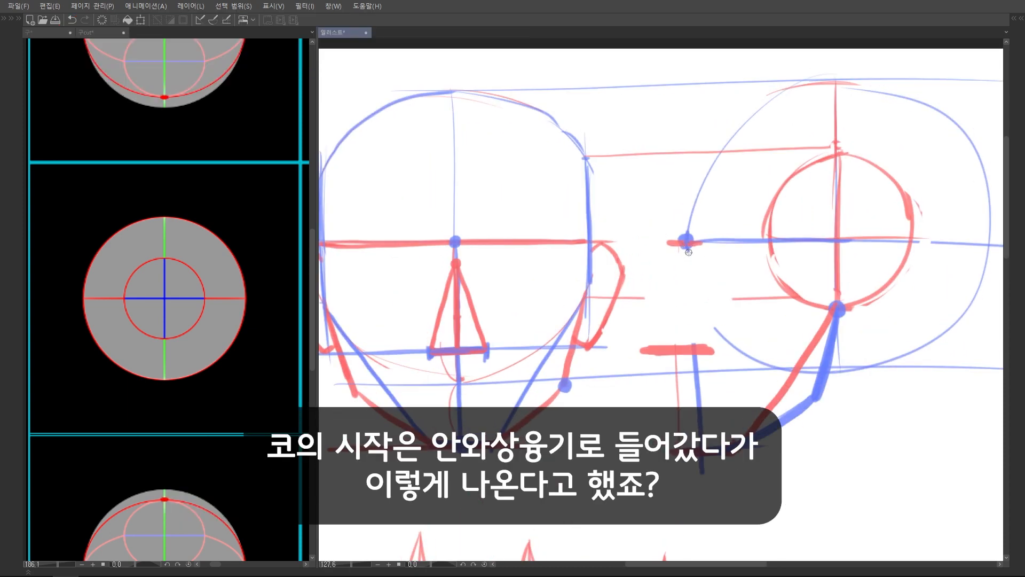
{"action": "left_click_drag", "start_coordinate": [693, 268], "coordinate": [652, 349]}
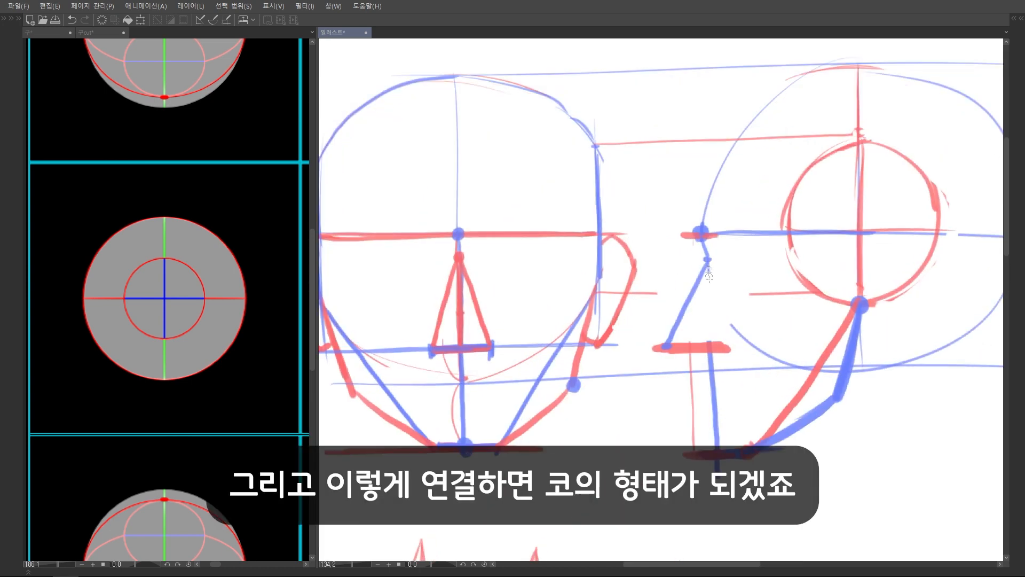
{"action": "left_click_drag", "start_coordinate": [709, 267], "coordinate": [712, 345]}
{"action": "key", "text": "ctrl+z"}
{"action": "left_click_drag", "start_coordinate": [709, 260], "coordinate": [708, 346]}
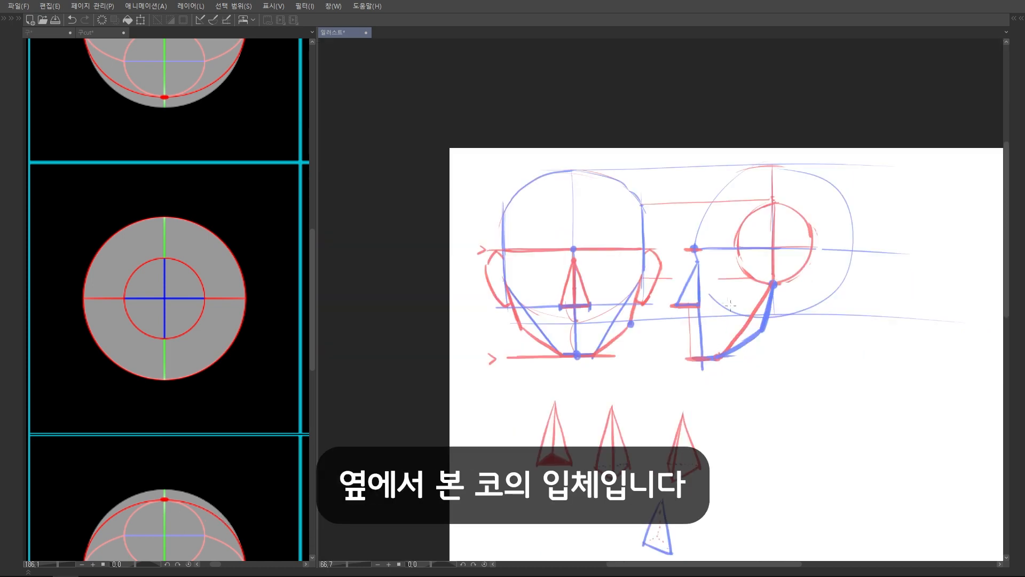
{"action": "left_click_drag", "start_coordinate": [730, 305], "coordinate": [677, 285]}
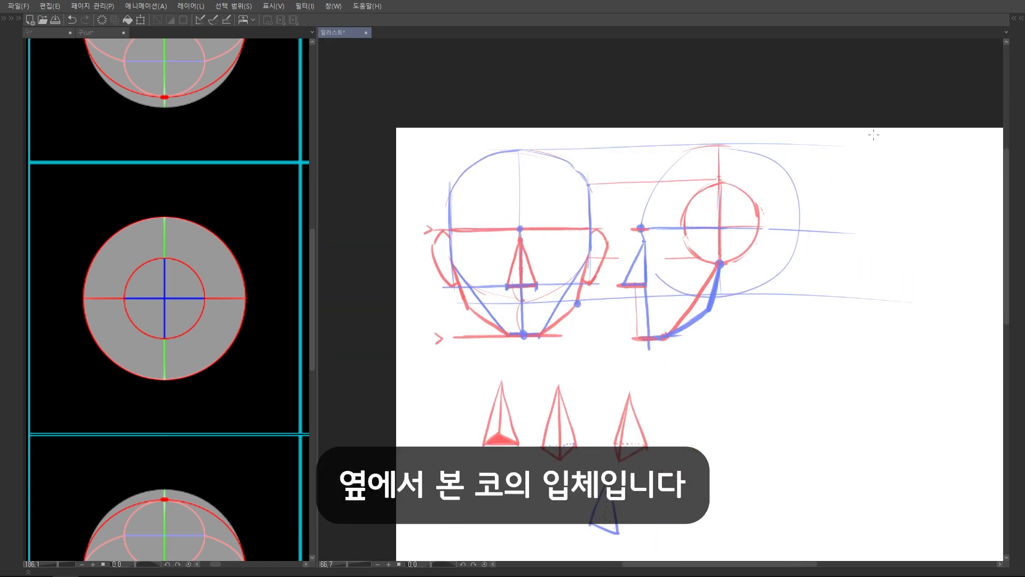
Extend the side view's red jaw line up to the brow line and carry blue brow and nose-base guides across the head
{"action": "scroll", "coordinate": [845, 176], "scroll_direction": "up", "scroll_amount": 3}
{"action": "left_click_drag", "start_coordinate": [669, 333], "coordinate": [682, 335]}
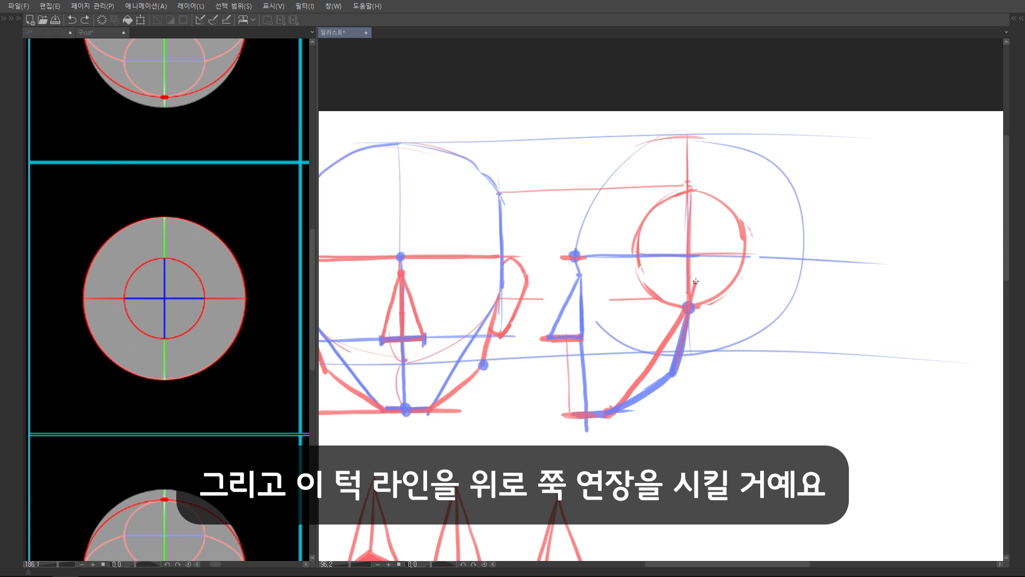
{"action": "scroll", "coordinate": [729, 279], "scroll_direction": "up", "scroll_amount": 2}
{"action": "mouse_move", "coordinate": [705, 265]}
{"action": "left_mouse_down"}
{"action": "mouse_move", "coordinate": [689, 352]}
{"action": "mouse_move", "coordinate": [756, 285]}
{"action": "left_mouse_up"}
{"action": "left_click_drag", "start_coordinate": [756, 284], "coordinate": [728, 263]}
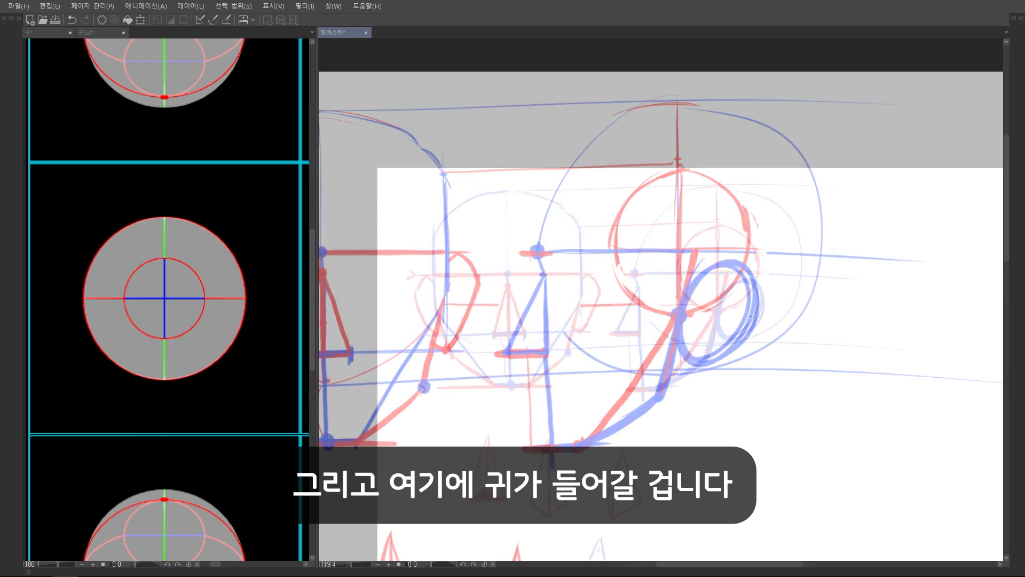
{"action": "scroll", "coordinate": [848, 245], "scroll_direction": "up", "scroll_amount": 3}
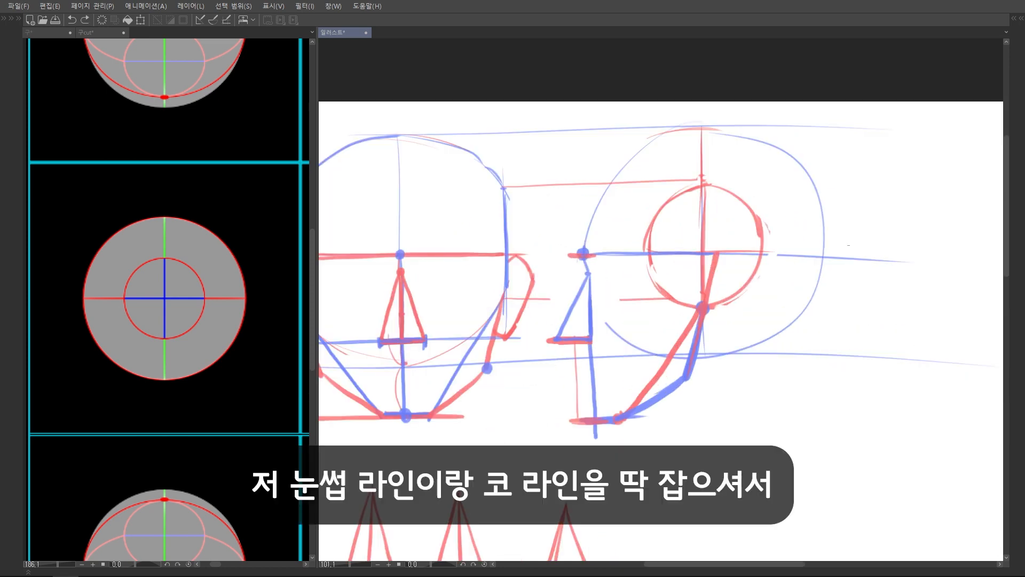
{"action": "left_click_drag", "start_coordinate": [581, 252], "coordinate": [815, 251]}
{"action": "left_click_drag", "start_coordinate": [884, 243], "coordinate": [899, 226]}
{"action": "left_click_drag", "start_coordinate": [592, 322], "coordinate": [876, 316]}
{"action": "key", "text": "ctrl+z"}
{"action": "left_click_drag", "start_coordinate": [592, 322], "coordinate": [910, 322]}
Draw the side-view ear in red behind the extended jaw line, between the brow and nose-base guides
{"action": "scroll", "coordinate": [671, 310], "scroll_direction": "up", "scroll_amount": 2}
{"action": "mouse_move", "coordinate": [695, 250]}
{"action": "left_mouse_down"}
{"action": "mouse_move", "coordinate": [717, 242]}
{"action": "mouse_move", "coordinate": [738, 287]}
{"action": "mouse_move", "coordinate": [670, 347]}
{"action": "left_mouse_up"}
{"action": "scroll", "coordinate": [724, 309], "scroll_direction": "down", "scroll_amount": 3}
{"action": "scroll", "coordinate": [723, 308], "scroll_direction": "up", "scroll_amount": 2}
{"action": "scroll", "coordinate": [774, 248], "scroll_direction": "down", "scroll_amount": 3}
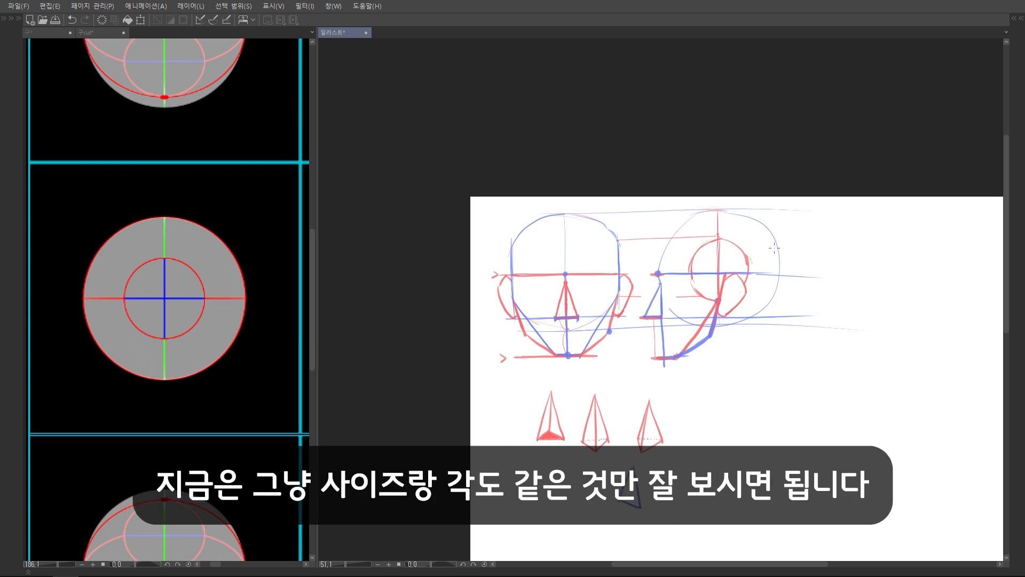
Redraw the front view's ear outline to match the side ear's size and angle, and sketch a small circle below each head
{"action": "left_click_drag", "start_coordinate": [774, 247], "coordinate": [657, 253]}
{"action": "scroll", "coordinate": [593, 213], "scroll_direction": "up", "scroll_amount": 3}
{"action": "left_click_drag", "start_coordinate": [527, 260], "coordinate": [511, 314]}
{"action": "key", "text": "ctrl+z"}
{"action": "left_click_drag", "start_coordinate": [526, 261], "coordinate": [511, 315]}
{"action": "scroll", "coordinate": [515, 320], "scroll_direction": "down", "scroll_amount": 2}
{"action": "left_click_drag", "start_coordinate": [477, 354], "coordinate": [472, 353]}
{"action": "left_click_drag", "start_coordinate": [634, 360], "coordinate": [625, 361]}
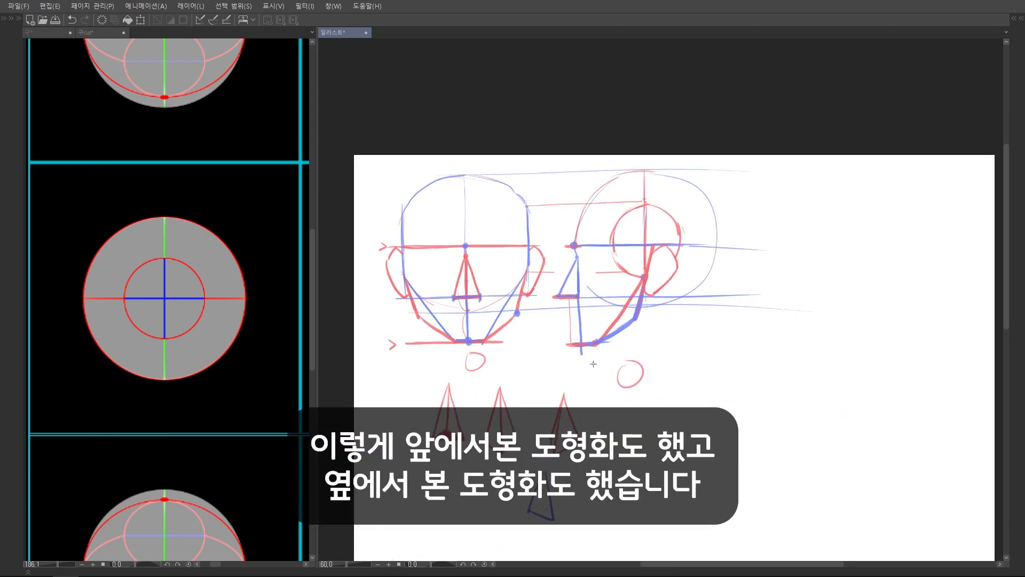
Select the side-view head and move it away from the front view to open a wide gap between them
{"action": "left_click_drag", "start_coordinate": [566, 366], "coordinate": [550, 368]}
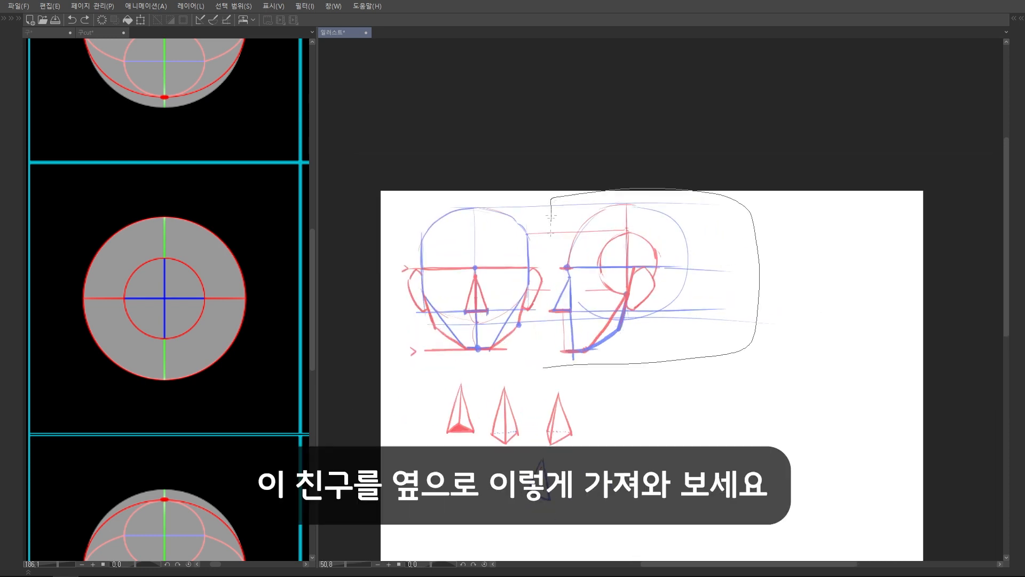
{"action": "key", "text": "ctrl+t"}
{"action": "left_click_drag", "start_coordinate": [585, 286], "coordinate": [735, 283]}
{"action": "left_click", "coordinate": [781, 383]}
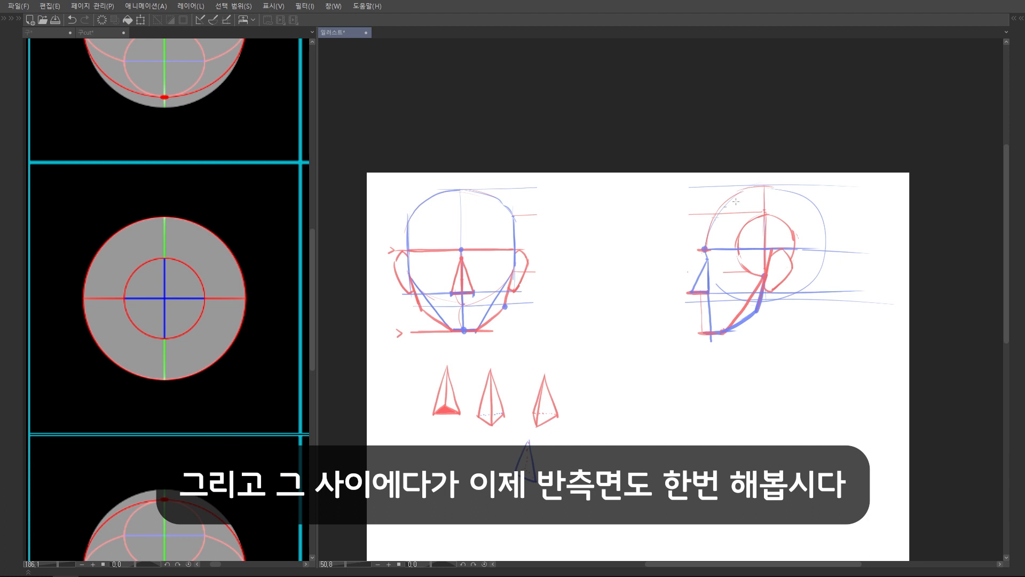
Extend the top and bottom guides across the gap and draw a red circle of the same height between the two heads
{"action": "left_click_drag", "start_coordinate": [684, 255], "coordinate": [671, 251]}
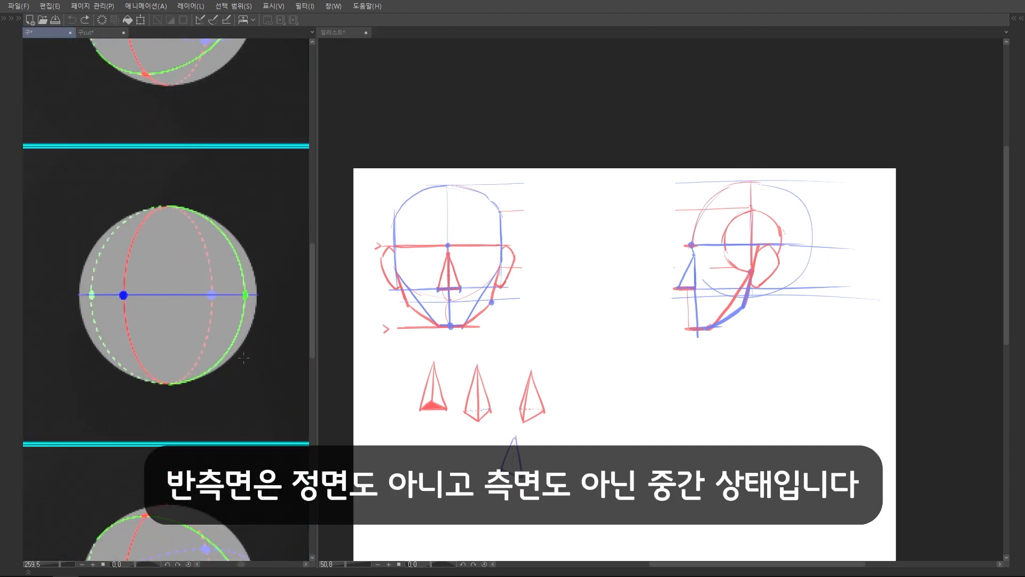
{"action": "left_click_drag", "start_coordinate": [619, 269], "coordinate": [633, 273]}
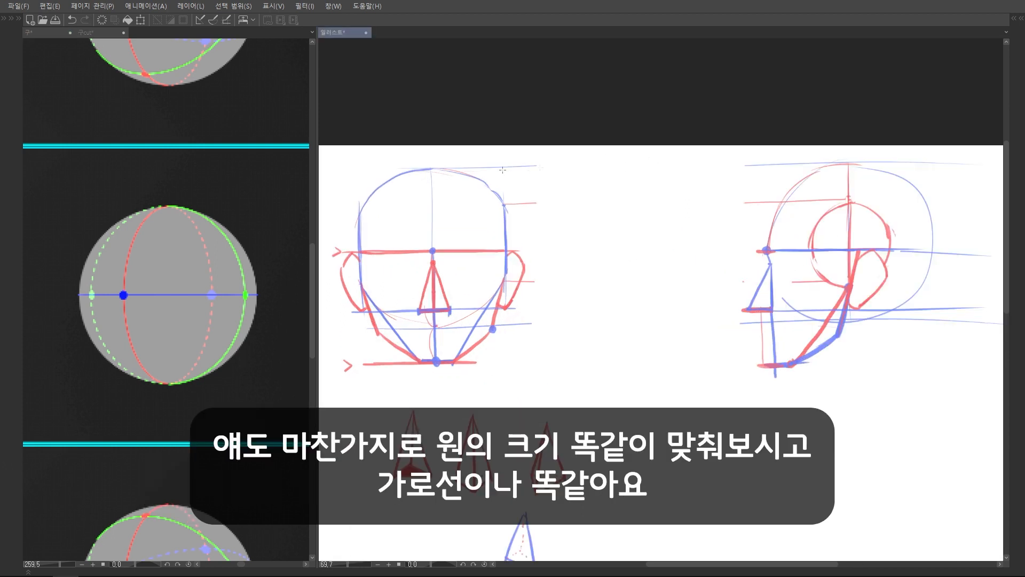
{"action": "key", "text": "ctrl+z"}
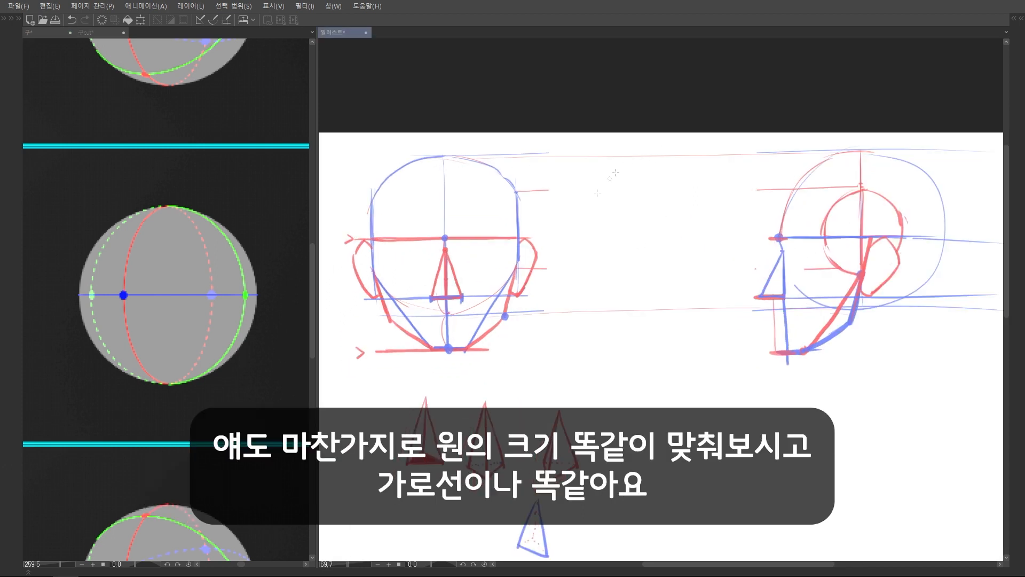
{"action": "mouse_move", "coordinate": [620, 174]}
{"action": "left_mouse_down"}
{"action": "mouse_move", "coordinate": [641, 163]}
{"action": "mouse_move", "coordinate": [614, 308]}
{"action": "mouse_move", "coordinate": [646, 160]}
{"action": "left_mouse_up"}
{"action": "key", "text": "ctrl+z"}
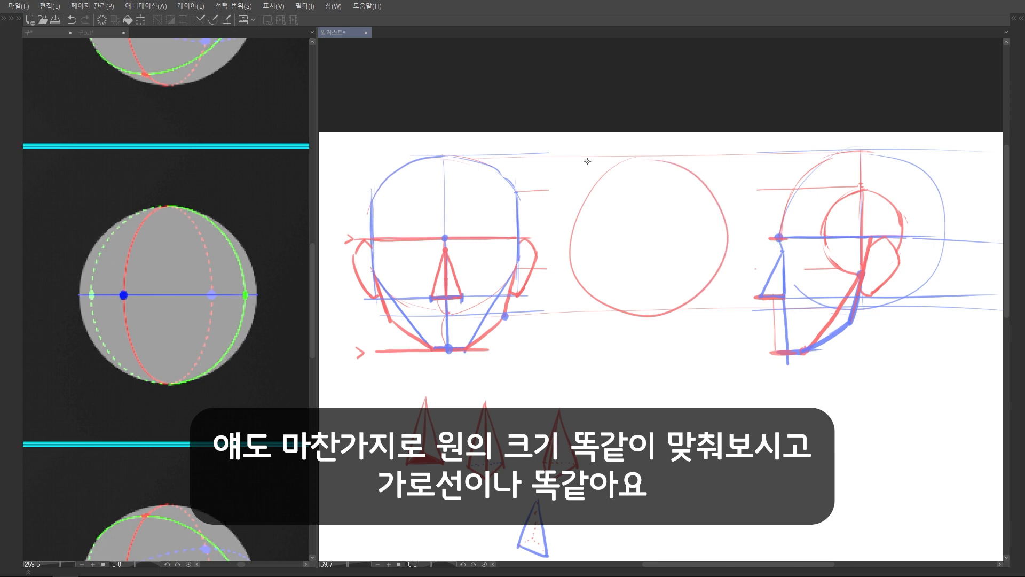
Add a blue horizontal axis and a thin red vertical centre line to the middle circle
{"action": "scroll", "coordinate": [577, 279], "scroll_direction": "up", "scroll_amount": 2}
{"action": "left_click_drag", "start_coordinate": [550, 281], "coordinate": [735, 280]}
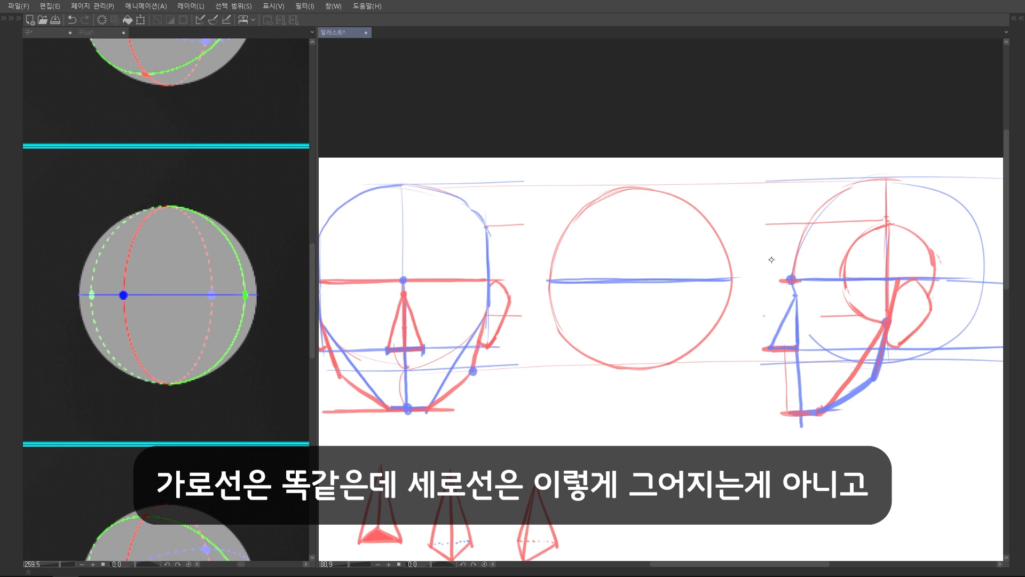
{"action": "left_click_drag", "start_coordinate": [637, 192], "coordinate": [637, 323]}
Mark a red dot on the middle circle's axis toward the front head and draw the curved centre line through it
{"action": "mouse_move", "coordinate": [644, 279]}
{"action": "left_mouse_down"}
{"action": "mouse_move", "coordinate": [641, 293]}
{"action": "mouse_move", "coordinate": [633, 285]}
{"action": "mouse_move", "coordinate": [590, 309]}
{"action": "mouse_move", "coordinate": [588, 300]}
{"action": "left_mouse_up"}
{"action": "scroll", "coordinate": [642, 296], "scroll_direction": "up", "scroll_amount": 4}
{"action": "key", "text": "ctrl+z"}
{"action": "key", "text": "ctrl+z"}
{"action": "key", "text": "ctrl+z"}
{"action": "left_click", "coordinate": [574, 293]}
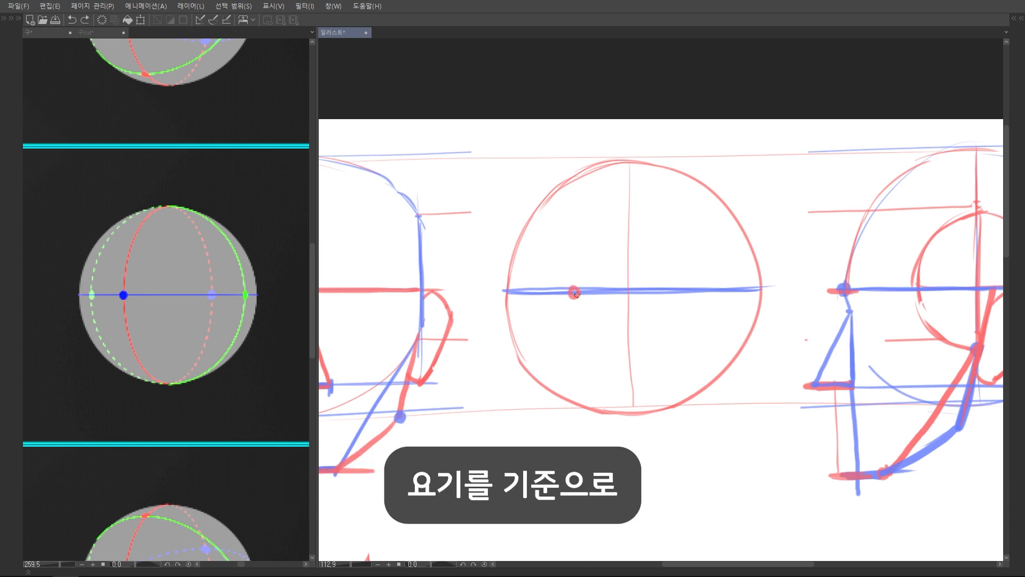
{"action": "mouse_move", "coordinate": [630, 162]}
{"action": "left_mouse_down"}
{"action": "mouse_move", "coordinate": [601, 185]}
{"action": "mouse_move", "coordinate": [580, 269]}
{"action": "mouse_move", "coordinate": [609, 171]}
{"action": "mouse_move", "coordinate": [582, 222]}
{"action": "mouse_move", "coordinate": [575, 279]}
{"action": "mouse_move", "coordinate": [582, 350]}
{"action": "mouse_move", "coordinate": [618, 408]}
{"action": "left_mouse_up"}
{"action": "key", "text": "ctrl+z"}
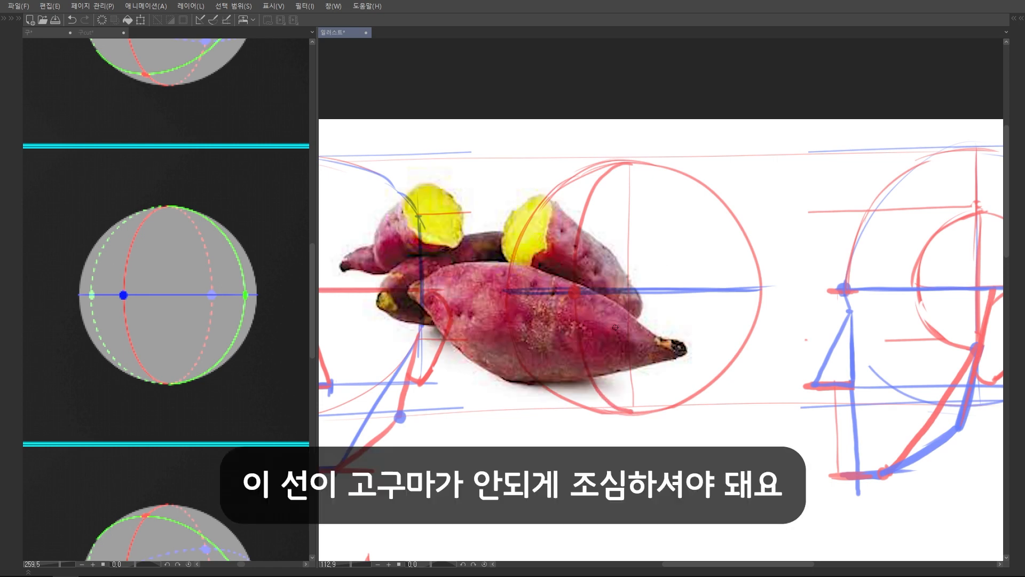
Sketch a red pointed-ended lens shape below the middle circle and add blue rounded curves inside both tips
{"action": "mouse_move", "coordinate": [568, 345]}
{"action": "left_mouse_down"}
{"action": "mouse_move", "coordinate": [663, 279]}
{"action": "mouse_move", "coordinate": [705, 270]}
{"action": "left_mouse_up"}
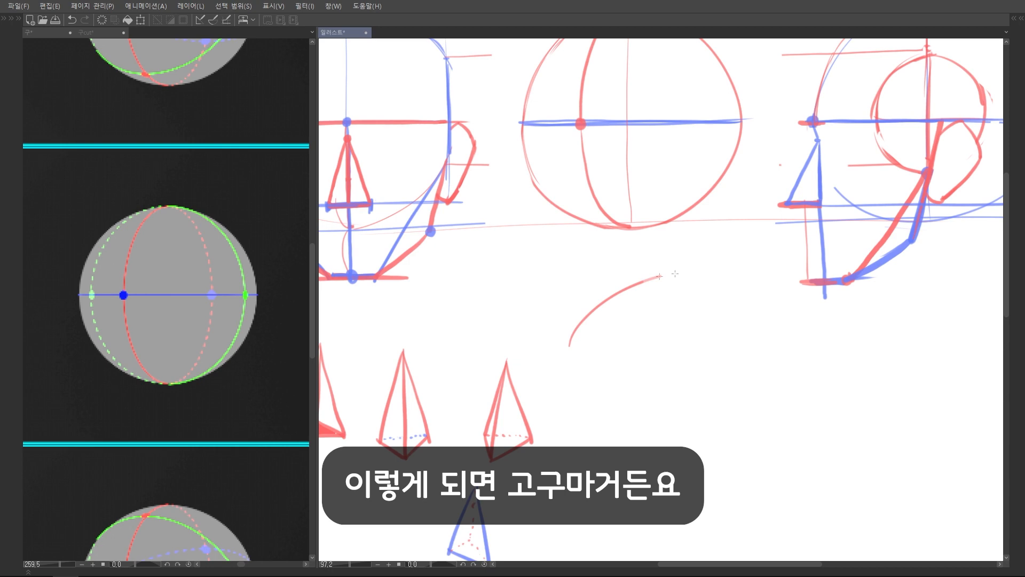
{"action": "mouse_move", "coordinate": [705, 270]}
{"action": "left_mouse_down"}
{"action": "mouse_move", "coordinate": [674, 314]}
{"action": "mouse_move", "coordinate": [569, 344]}
{"action": "left_mouse_up"}
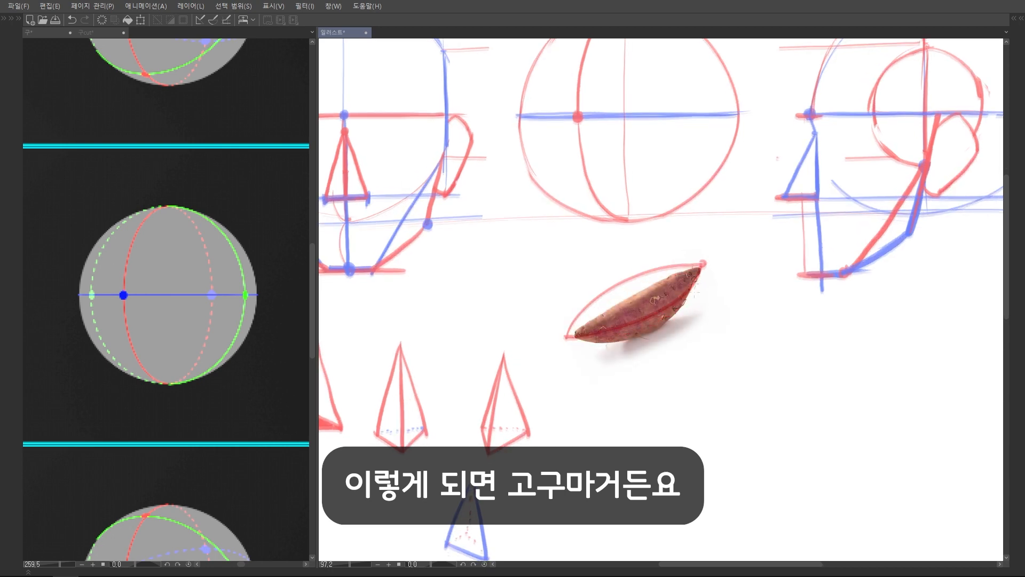
{"action": "mouse_move", "coordinate": [544, 320]}
{"action": "left_mouse_down"}
{"action": "mouse_move", "coordinate": [534, 334]}
{"action": "mouse_move", "coordinate": [550, 349]}
{"action": "left_mouse_up"}
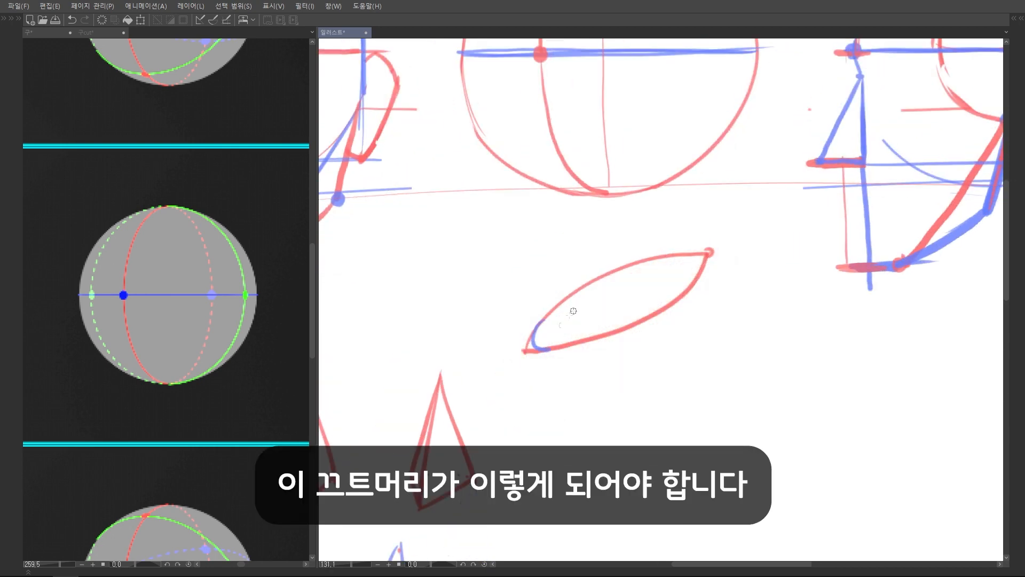
{"action": "mouse_move", "coordinate": [661, 259]}
{"action": "left_mouse_down"}
{"action": "mouse_move", "coordinate": [697, 255]}
{"action": "mouse_move", "coordinate": [673, 294]}
{"action": "mouse_move", "coordinate": [689, 254]}
{"action": "mouse_move", "coordinate": [666, 261]}
{"action": "left_mouse_up"}
{"action": "key", "text": "ctrl+z"}
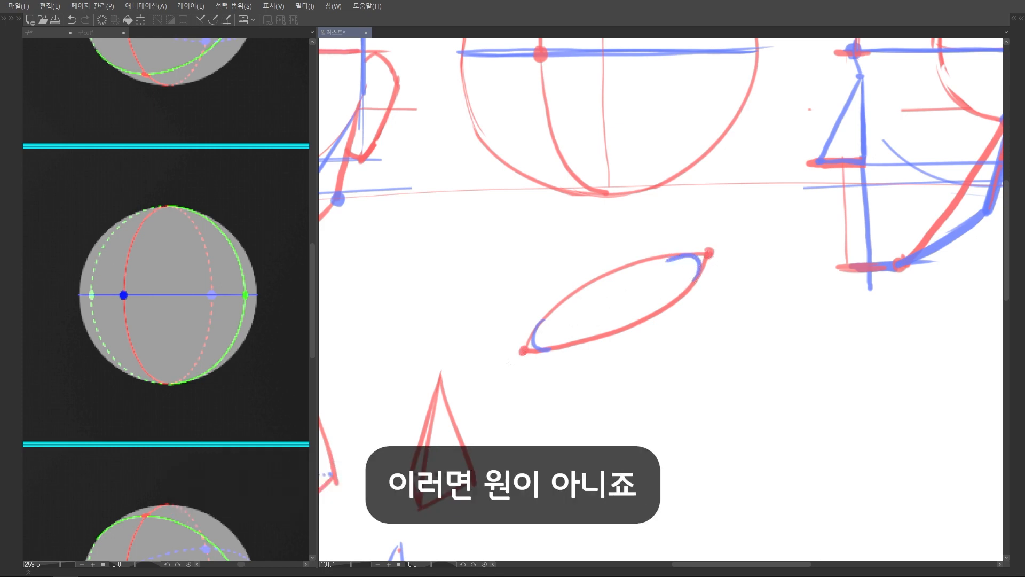
{"action": "scroll", "coordinate": [606, 346], "scroll_direction": "down", "scroll_amount": 5}
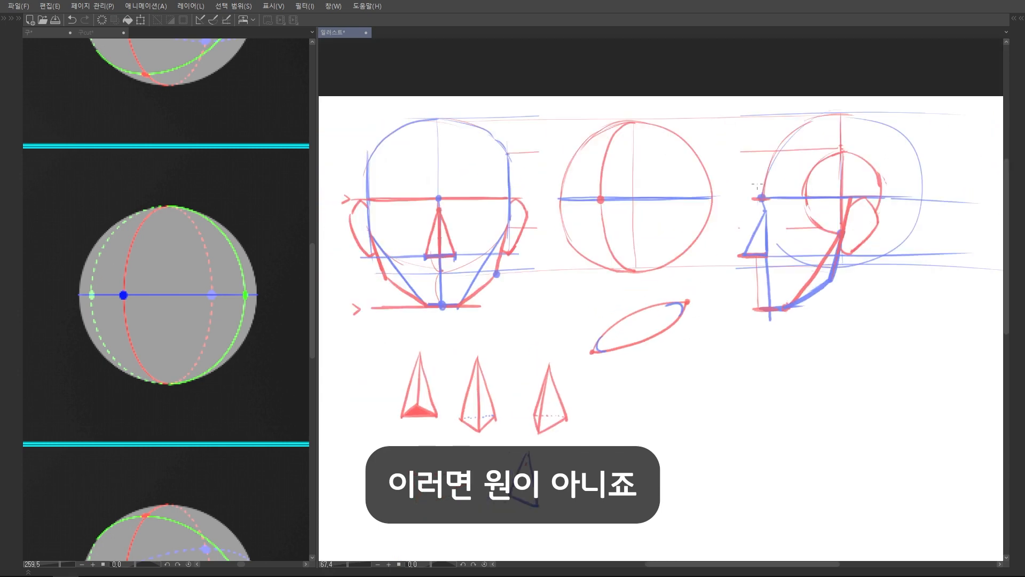
On the turned-sphere reference, trace the middle of the red meridian in blue and its curved ends in red
{"action": "left_click_drag", "start_coordinate": [199, 280], "coordinate": [196, 343]}
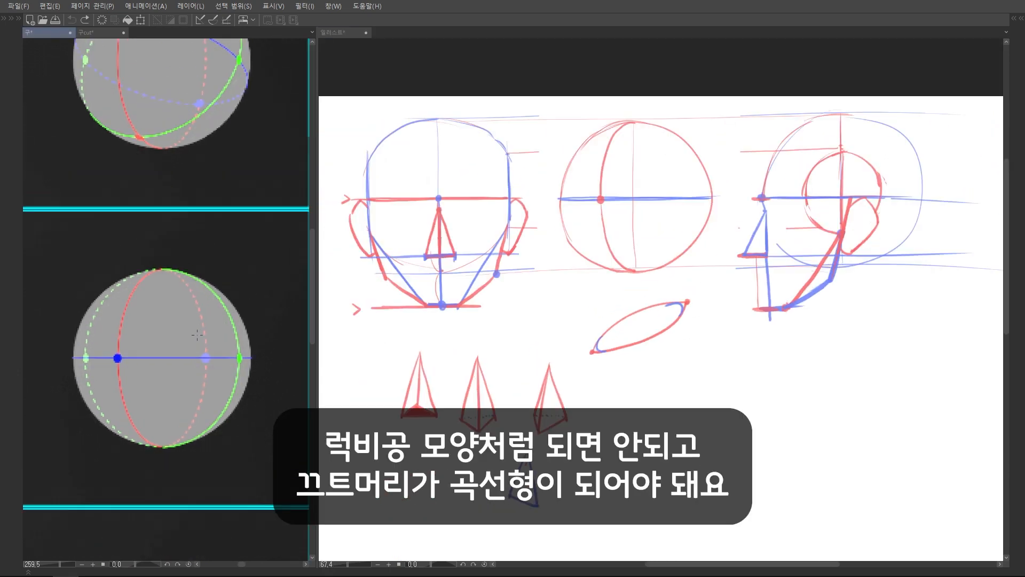
{"action": "scroll", "coordinate": [187, 292], "scroll_direction": "up", "scroll_amount": 5}
{"action": "mouse_move", "coordinate": [78, 278]}
{"action": "left_mouse_down"}
{"action": "mouse_move", "coordinate": [108, 249]}
{"action": "mouse_move", "coordinate": [179, 261]}
{"action": "mouse_move", "coordinate": [203, 283]}
{"action": "mouse_move", "coordinate": [175, 318]}
{"action": "left_mouse_up"}
{"action": "scroll", "coordinate": [203, 283], "scroll_direction": "down", "scroll_amount": 3}
{"action": "key", "text": "ctrl+z"}
{"action": "mouse_move", "coordinate": [120, 238]}
{"action": "left_mouse_down"}
{"action": "mouse_move", "coordinate": [112, 351]}
{"action": "mouse_move", "coordinate": [121, 411]}
{"action": "left_mouse_up"}
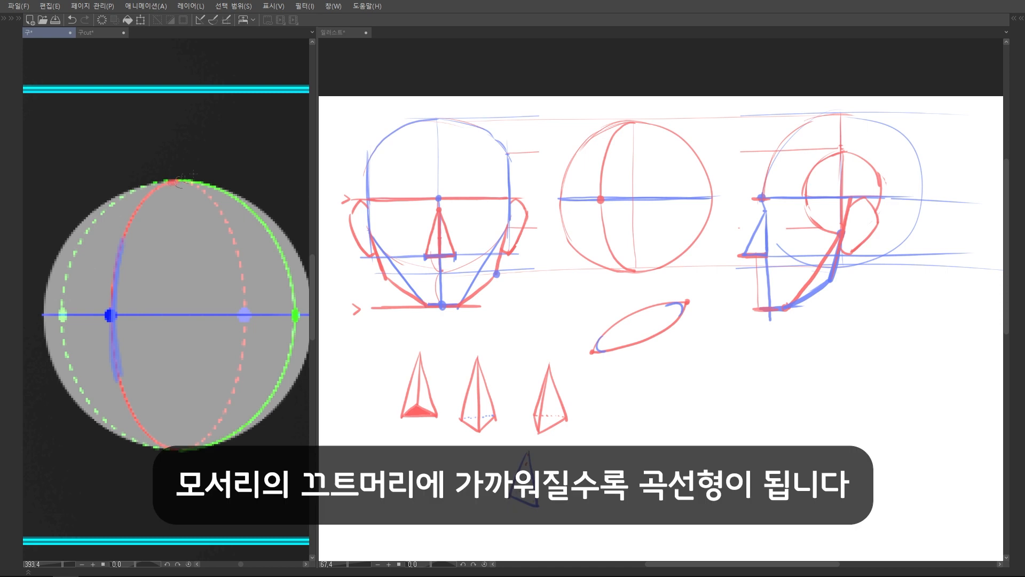
{"action": "mouse_move", "coordinate": [129, 205]}
{"action": "left_mouse_down"}
{"action": "mouse_move", "coordinate": [164, 138]}
{"action": "mouse_move", "coordinate": [235, 110]}
{"action": "left_mouse_up"}
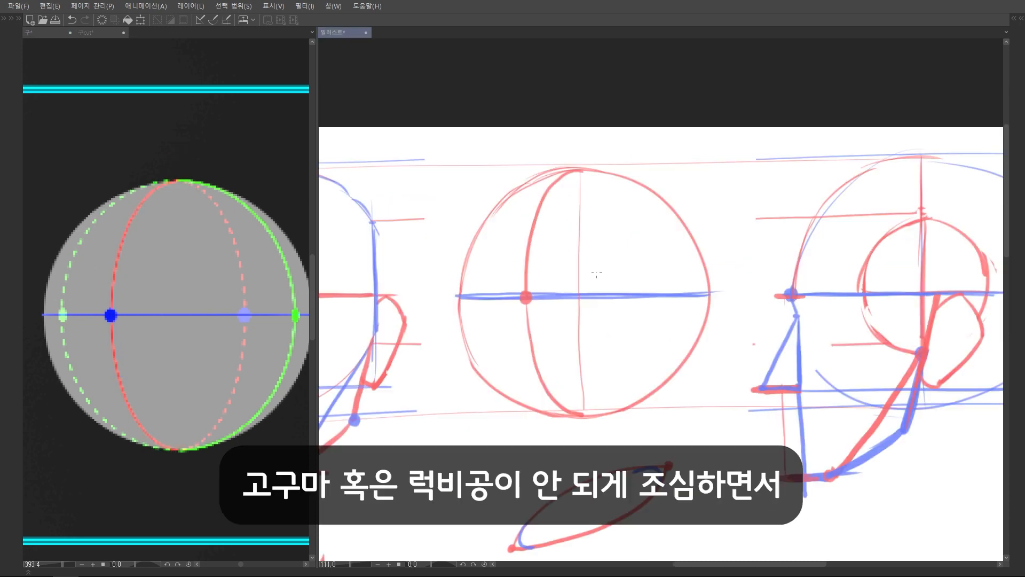
Compare the front and turned reference spheres and mark the shifted side point as a red dot just inside the middle circle's edge
{"action": "left_click_drag", "start_coordinate": [614, 317], "coordinate": [617, 290]}
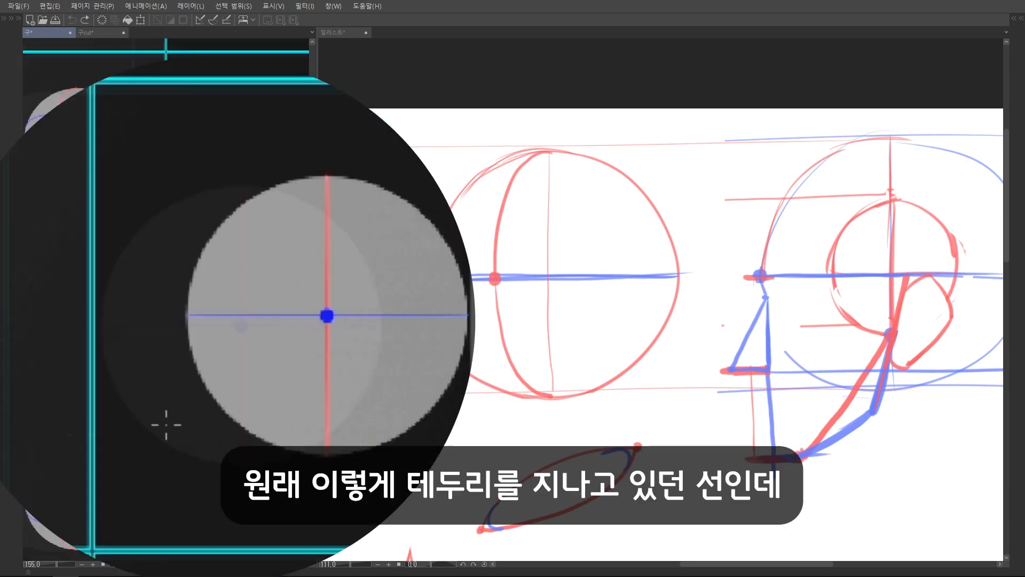
{"action": "mouse_move", "coordinate": [39, 316]}
{"action": "left_mouse_down"}
{"action": "mouse_move", "coordinate": [111, 184]}
{"action": "mouse_move", "coordinate": [220, 145]}
{"action": "mouse_move", "coordinate": [310, 198]}
{"action": "mouse_move", "coordinate": [368, 292]}
{"action": "mouse_move", "coordinate": [342, 408]}
{"action": "left_mouse_up"}
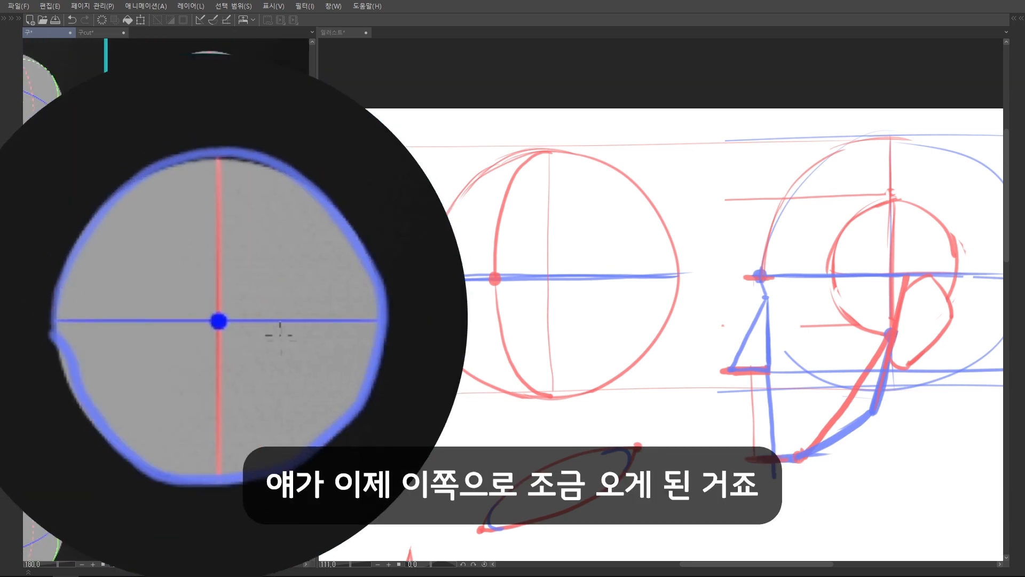
{"action": "scroll", "coordinate": [321, 321], "scroll_direction": "up", "scroll_amount": 2}
{"action": "mouse_move", "coordinate": [405, 310]}
{"action": "left_mouse_down"}
{"action": "mouse_move", "coordinate": [392, 344]}
{"action": "mouse_move", "coordinate": [360, 324]}
{"action": "mouse_move", "coordinate": [344, 338]}
{"action": "mouse_move", "coordinate": [353, 320]}
{"action": "left_mouse_up"}
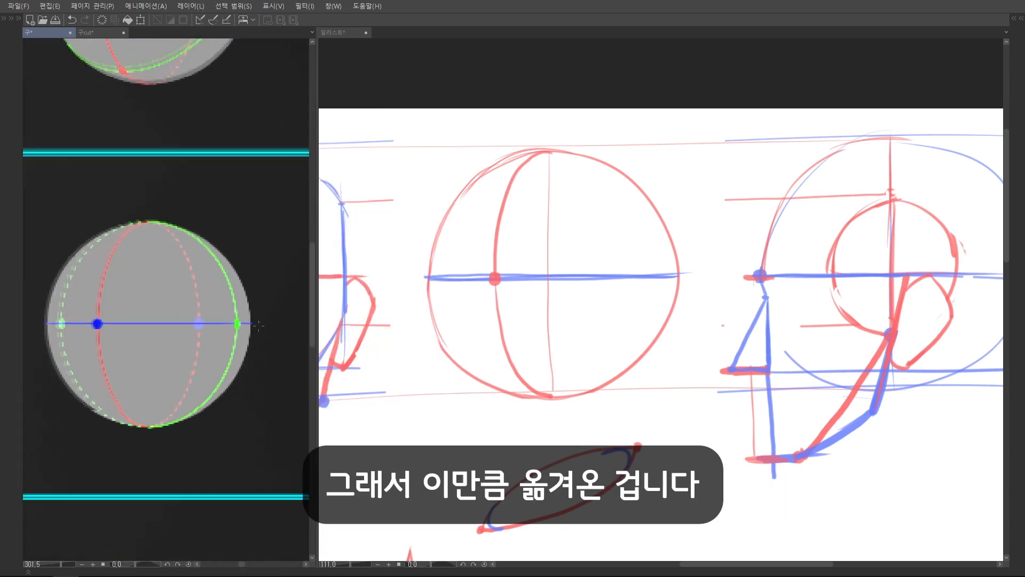
{"action": "left_click", "coordinate": [668, 276]}
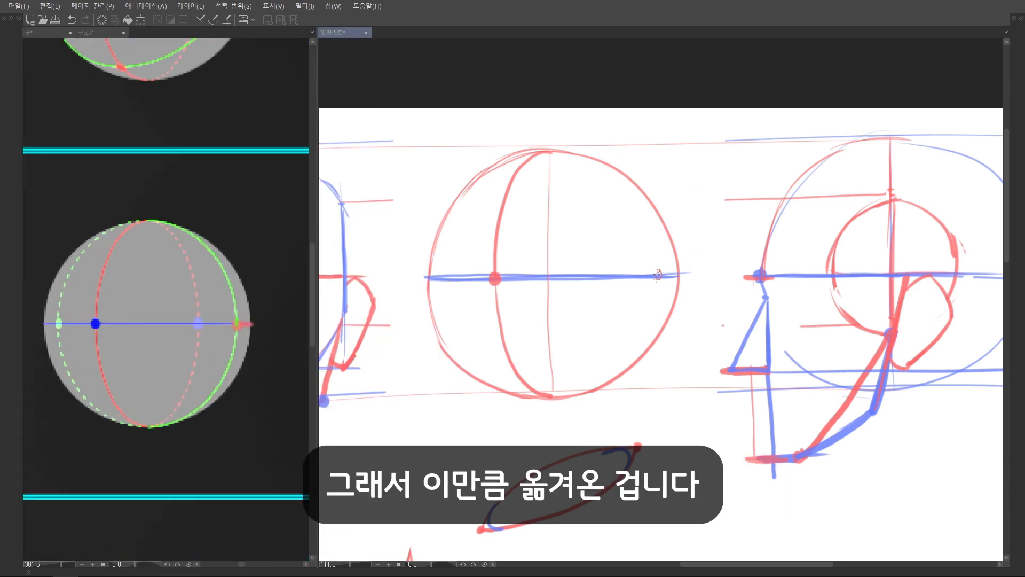
{"action": "left_click", "coordinate": [659, 276]}
{"action": "left_click_drag", "start_coordinate": [666, 261], "coordinate": [663, 279]}
Draw the red side curve from the middle circle's top through the new dot to its bottom
{"action": "mouse_move", "coordinate": [548, 170]}
{"action": "left_mouse_down"}
{"action": "mouse_move", "coordinate": [650, 267]}
{"action": "mouse_move", "coordinate": [656, 289]}
{"action": "mouse_move", "coordinate": [622, 207]}
{"action": "mouse_move", "coordinate": [656, 292]}
{"action": "mouse_move", "coordinate": [645, 345]}
{"action": "left_mouse_up"}
{"action": "key", "text": "ctrl+z"}
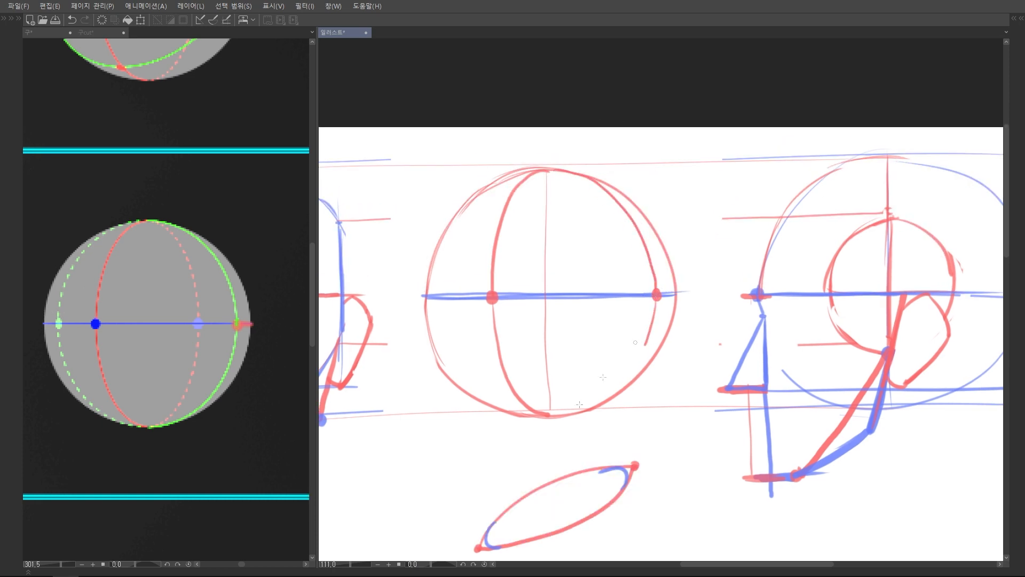
{"action": "mouse_move", "coordinate": [562, 414]}
{"action": "left_mouse_down"}
{"action": "mouse_move", "coordinate": [631, 373]}
{"action": "mouse_move", "coordinate": [652, 334]}
{"action": "mouse_move", "coordinate": [656, 297]}
{"action": "left_mouse_up"}
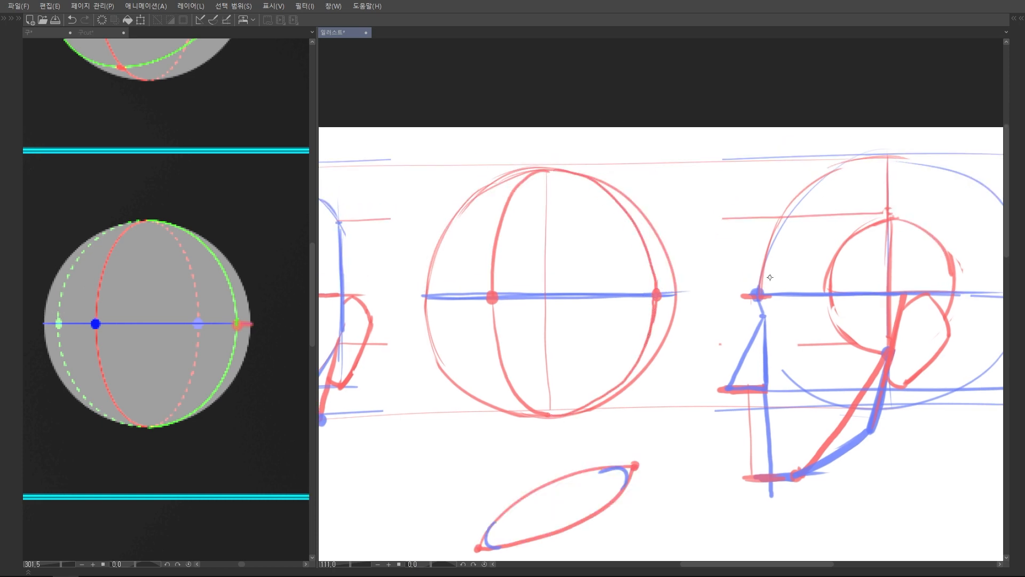
{"action": "scroll", "coordinate": [770, 277], "scroll_direction": "down", "scroll_amount": 3}
{"action": "left_click_drag", "start_coordinate": [644, 374], "coordinate": [630, 339]}
{"action": "left_click_drag", "start_coordinate": [629, 342], "coordinate": [604, 446]}
{"action": "key", "text": "ctrl+z"}
{"action": "key", "text": "ctrl+z"}
Mirror the canvas horizontally, try red practice curves around the middle circle, and undo them
{"action": "scroll", "coordinate": [585, 225], "scroll_direction": "up", "scroll_amount": 3}
{"action": "key", "text": "h"}
{"action": "mouse_move", "coordinate": [598, 252]}
{"action": "left_mouse_down"}
{"action": "mouse_move", "coordinate": [492, 257]}
{"action": "mouse_move", "coordinate": [469, 283]}
{"action": "left_mouse_up"}
{"action": "left_click_drag", "start_coordinate": [534, 278], "coordinate": [539, 402]}
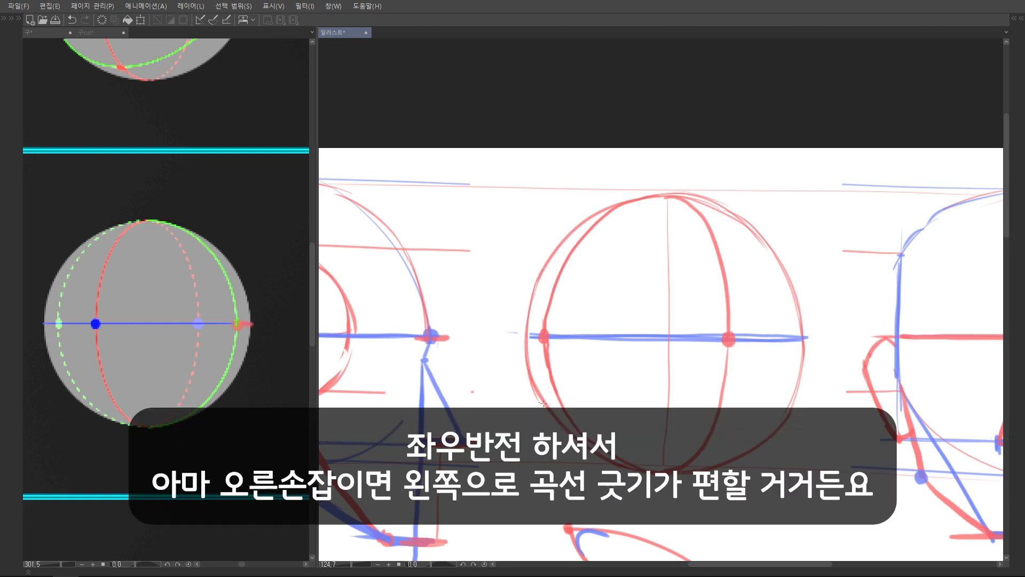
{"action": "scroll", "coordinate": [614, 257], "scroll_direction": "down", "scroll_amount": 4}
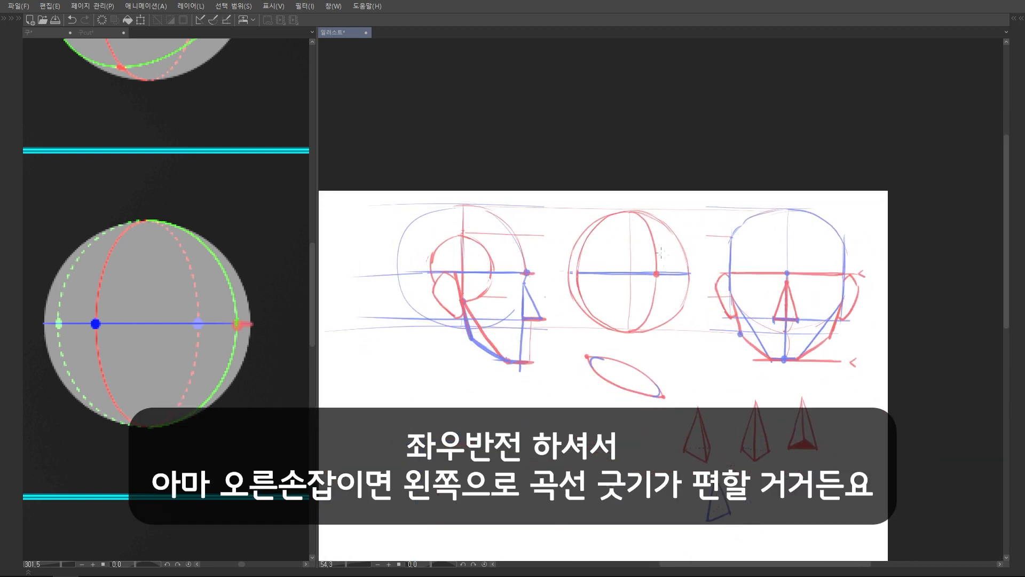
{"action": "scroll", "coordinate": [637, 289], "scroll_direction": "up", "scroll_amount": 2}
{"action": "mouse_move", "coordinate": [536, 359]}
{"action": "left_mouse_down"}
{"action": "mouse_move", "coordinate": [520, 390]}
{"action": "mouse_move", "coordinate": [550, 508]}
{"action": "mouse_move", "coordinate": [489, 488]}
{"action": "left_mouse_up"}
{"action": "key", "text": "ctrl+z"}
{"action": "key", "text": "ctrl+z"}
{"action": "key", "text": "ctrl+z"}
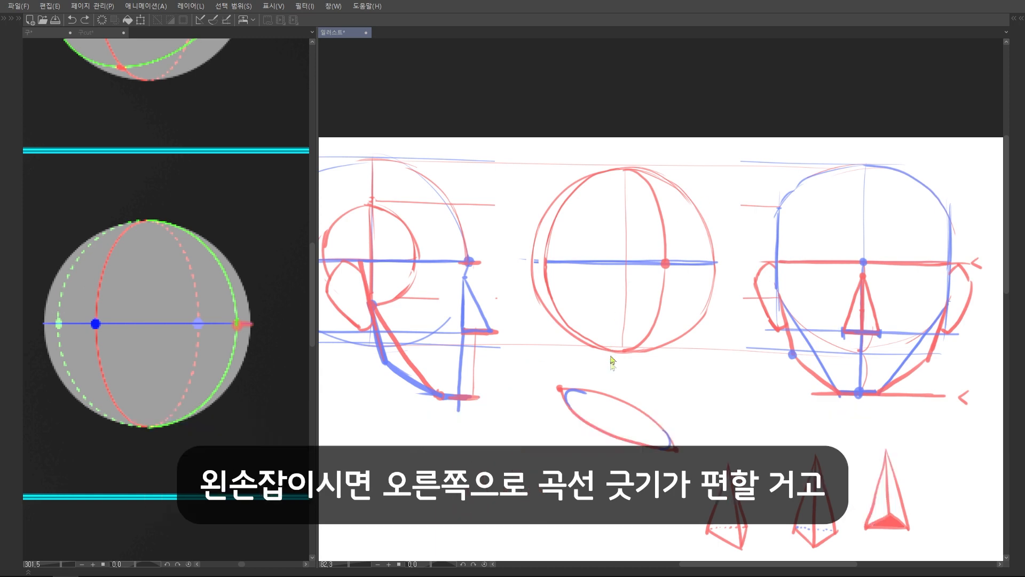
Try curved practice strokes below the middle circle, undo them, and flip the canvas back to its original orientation
{"action": "left_click_drag", "start_coordinate": [663, 366], "coordinate": [679, 451]}
{"action": "left_click_drag", "start_coordinate": [674, 369], "coordinate": [690, 475]}
{"action": "mouse_move", "coordinate": [698, 383]}
{"action": "left_mouse_down"}
{"action": "mouse_move", "coordinate": [688, 479]}
{"action": "mouse_move", "coordinate": [706, 471]}
{"action": "left_mouse_up"}
{"action": "key", "text": "ctrl+z"}
{"action": "key", "text": "ctrl+z"}
{"action": "scroll", "coordinate": [603, 224], "scroll_direction": "up", "scroll_amount": 2}
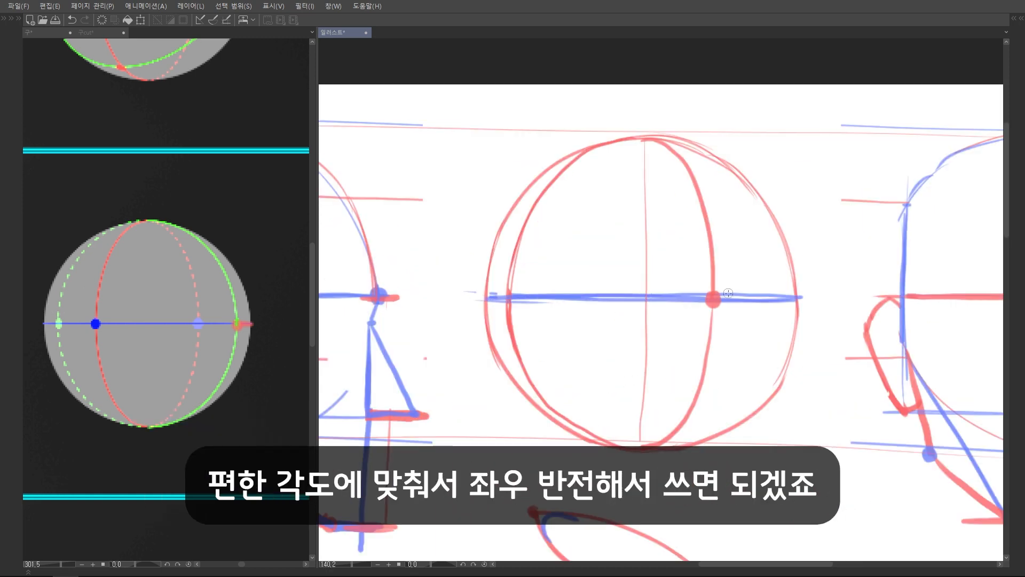
{"action": "scroll", "coordinate": [711, 271], "scroll_direction": "down", "scroll_amount": 3}
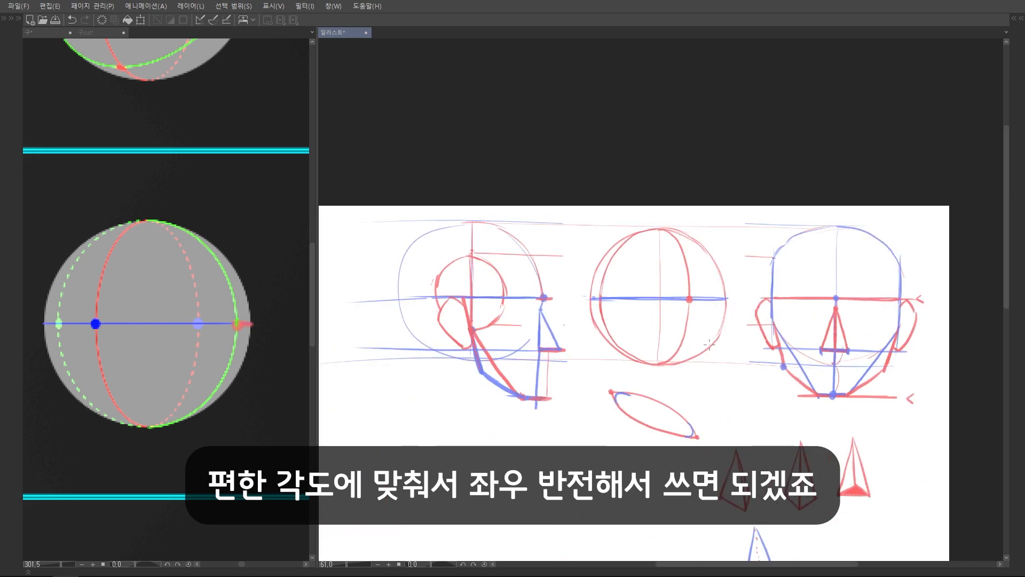
{"action": "scroll", "coordinate": [714, 288], "scroll_direction": "up", "scroll_amount": 2}
{"action": "scroll", "coordinate": [716, 312], "scroll_direction": "down", "scroll_amount": 1}
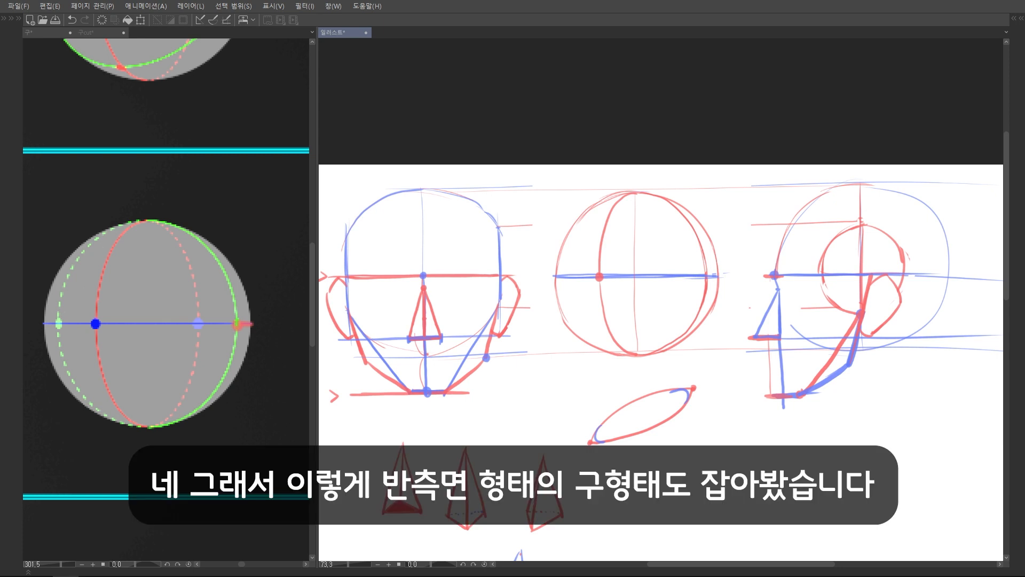
Bring up the half-side sphere in the cut-sphere reference and trace the cross inside its near side section in red
{"action": "left_click", "coordinate": [88, 32]}
{"action": "scroll", "coordinate": [149, 320], "scroll_direction": "down", "scroll_amount": 3}
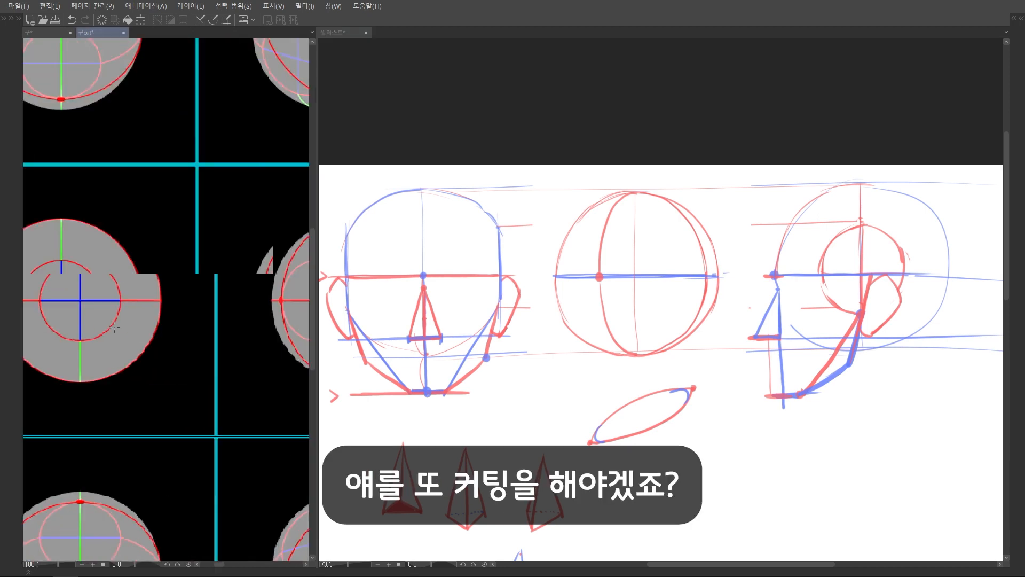
{"action": "scroll", "coordinate": [216, 320], "scroll_direction": "up", "scroll_amount": 5}
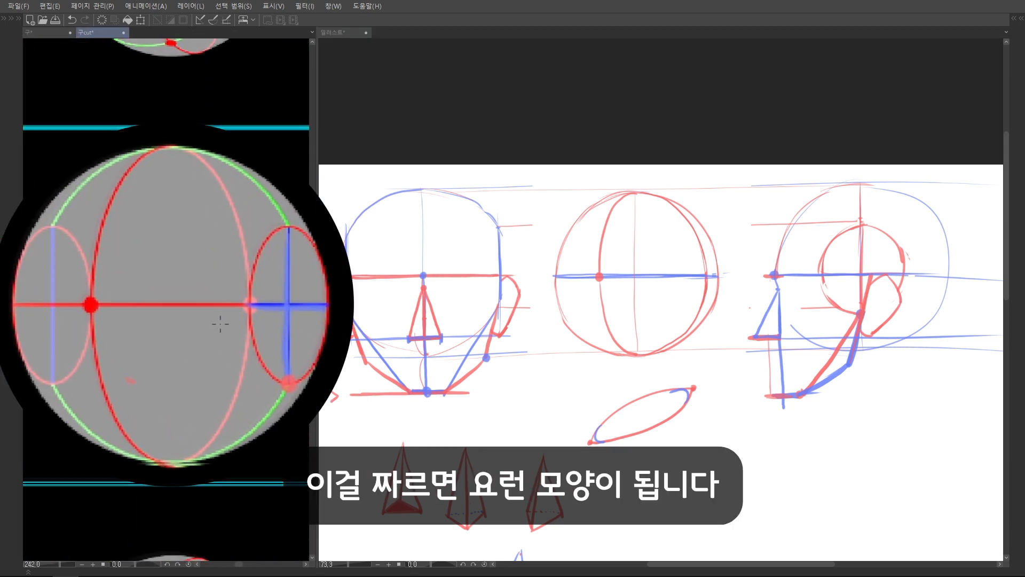
{"action": "scroll", "coordinate": [700, 290], "scroll_direction": "up", "scroll_amount": 4}
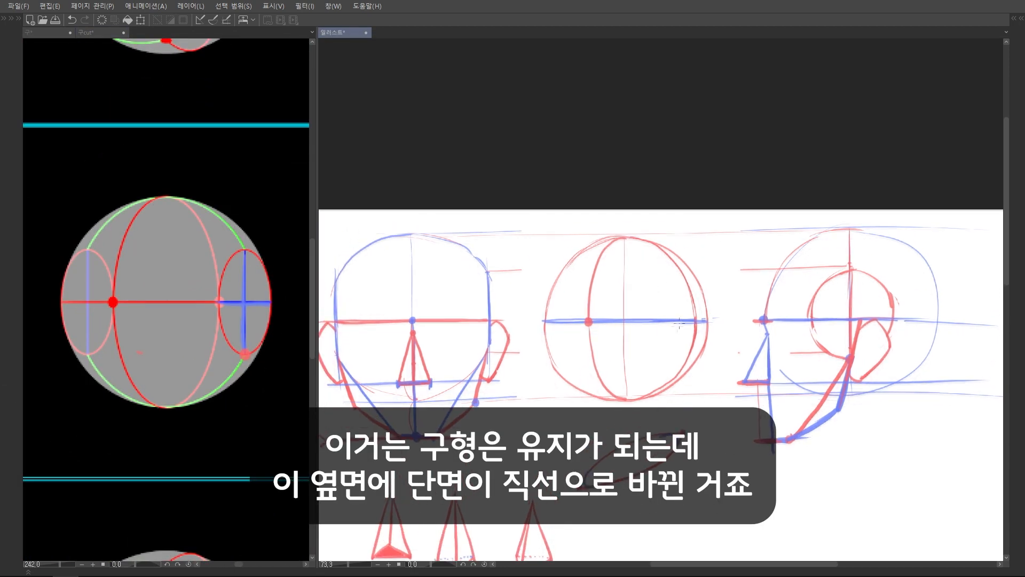
{"action": "left_click", "coordinate": [259, 289]}
{"action": "left_click_drag", "start_coordinate": [245, 251], "coordinate": [244, 352]}
{"action": "left_click_drag", "start_coordinate": [219, 302], "coordinate": [267, 302]}
Carry the side circle's top and bottom heights across to the middle sphere and draw a red side-cut ellipse between them
{"action": "left_click", "coordinate": [820, 273]}
{"action": "scroll", "coordinate": [820, 273], "scroll_direction": "down", "scroll_amount": 1}
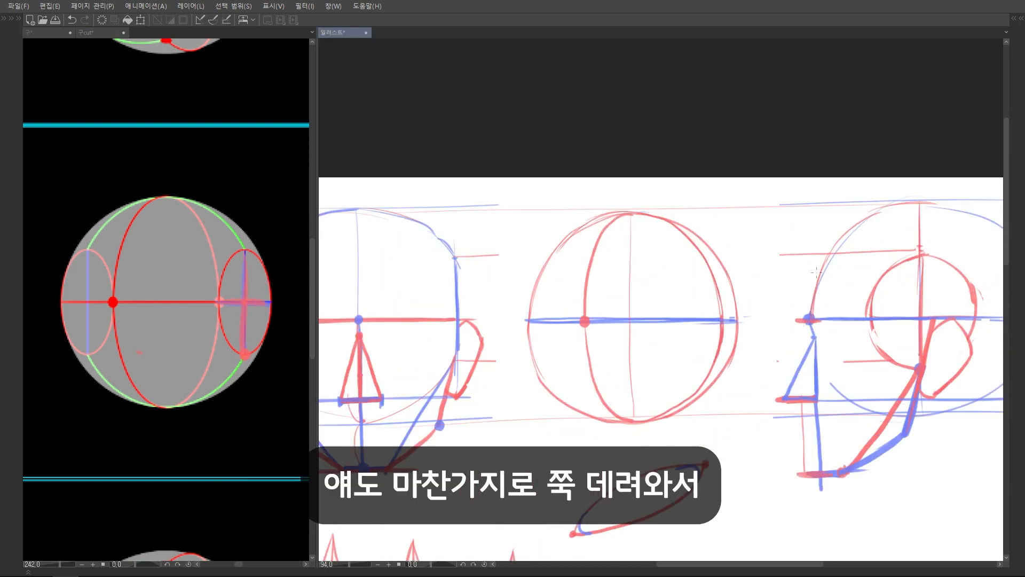
{"action": "left_click_drag", "start_coordinate": [911, 256], "coordinate": [691, 254]}
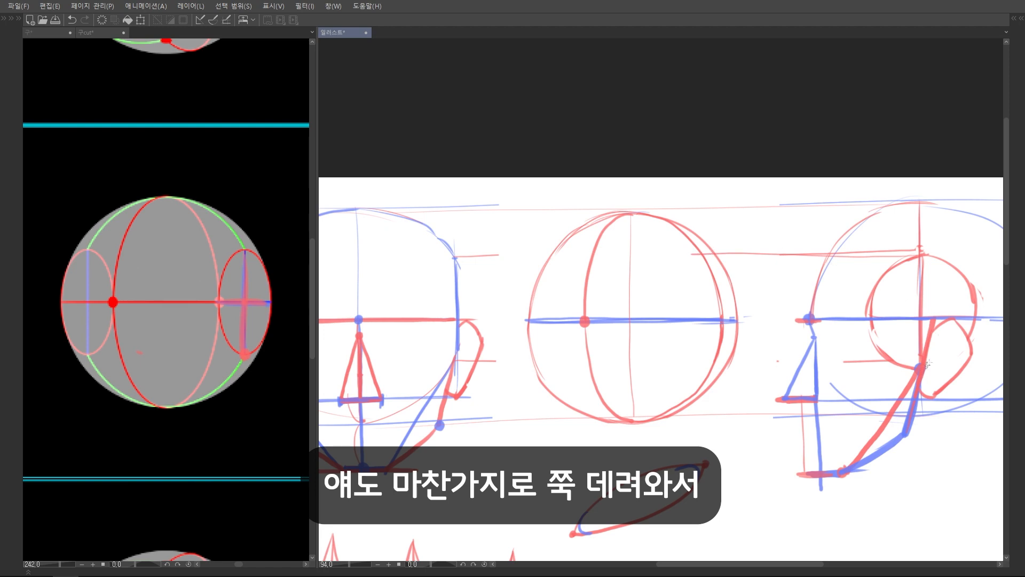
{"action": "left_click_drag", "start_coordinate": [927, 365], "coordinate": [702, 368]}
{"action": "mouse_move", "coordinate": [676, 300]}
{"action": "left_mouse_down"}
{"action": "mouse_move", "coordinate": [678, 278]}
{"action": "mouse_move", "coordinate": [720, 321]}
{"action": "mouse_move", "coordinate": [673, 352]}
{"action": "mouse_move", "coordinate": [706, 259]}
{"action": "mouse_move", "coordinate": [712, 367]}
{"action": "left_mouse_up"}
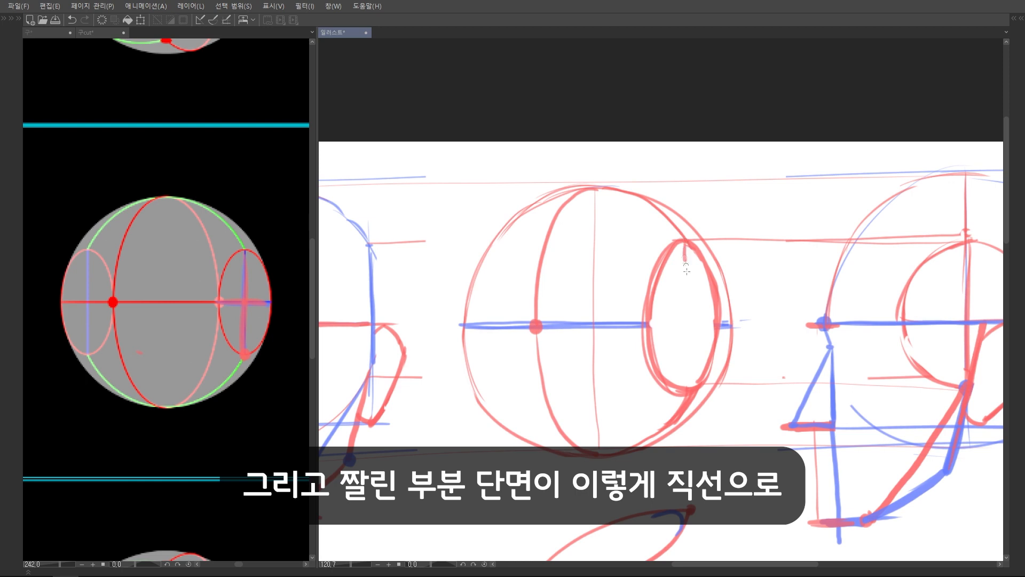
Draw a red vertical and horizontal cross inside the middle sphere's side-cut ellipse
{"action": "left_click_drag", "start_coordinate": [687, 270], "coordinate": [693, 381]}
{"action": "left_click_drag", "start_coordinate": [648, 322], "coordinate": [716, 321]}
{"action": "key", "text": "ctrl+z"}
{"action": "left_click_drag", "start_coordinate": [647, 321], "coordinate": [719, 321]}
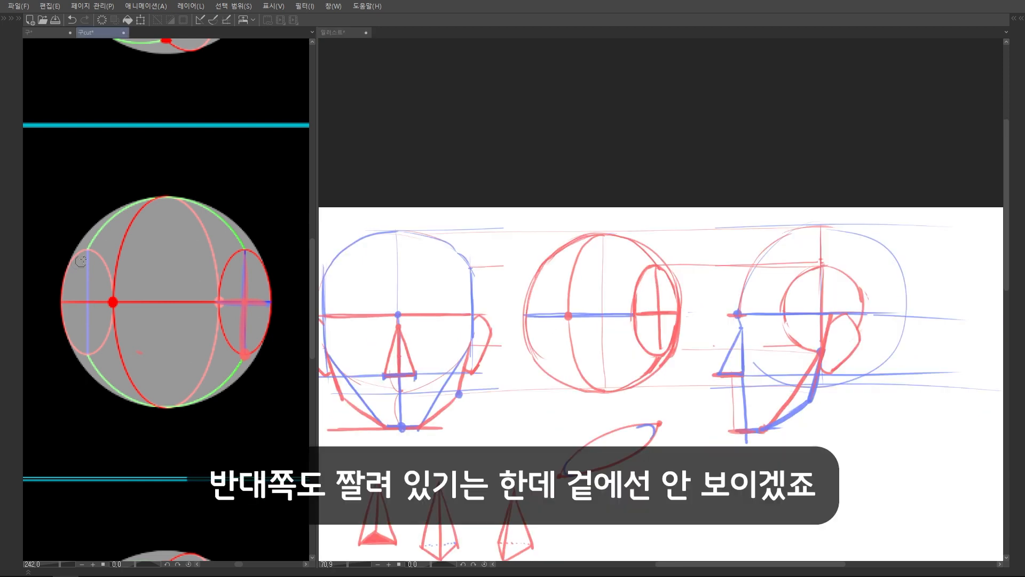
Try tracing the far-side cut on the reference and a slight straight cut on the middle sphere's far edge, and undo both
{"action": "mouse_move", "coordinate": [87, 248]}
{"action": "left_mouse_down"}
{"action": "mouse_move", "coordinate": [58, 301]}
{"action": "mouse_move", "coordinate": [109, 260]}
{"action": "left_mouse_up"}
{"action": "key", "text": "ctrl+z"}
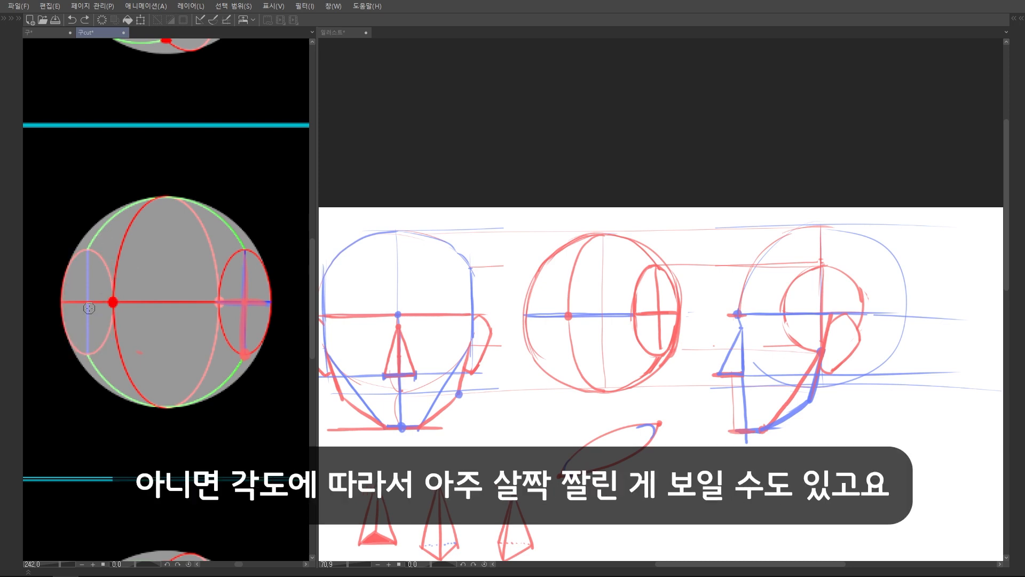
{"action": "left_click", "coordinate": [555, 295]}
{"action": "scroll", "coordinate": [550, 297], "scroll_direction": "up", "scroll_amount": 2}
{"action": "key", "text": "ctrl+z"}
{"action": "left_click_drag", "start_coordinate": [533, 274], "coordinate": [534, 365]}
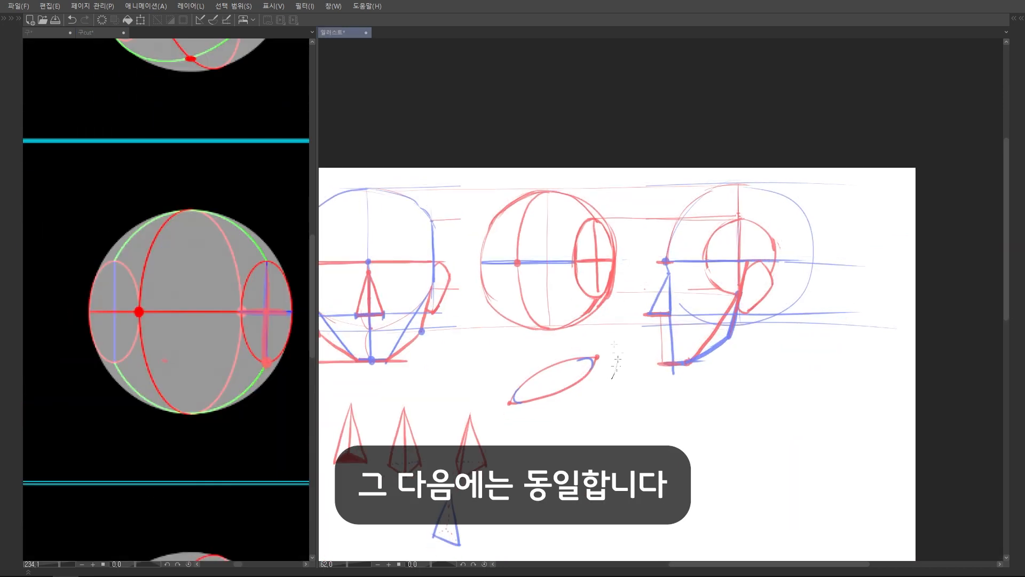
{"action": "key", "text": "ctrl+z"}
Drop a blue centre line from the middle sphere's brow point, carry the chin guideline across, and mark the chin with a thick blue stroke
{"action": "scroll", "coordinate": [587, 353], "scroll_direction": "up", "scroll_amount": 3}
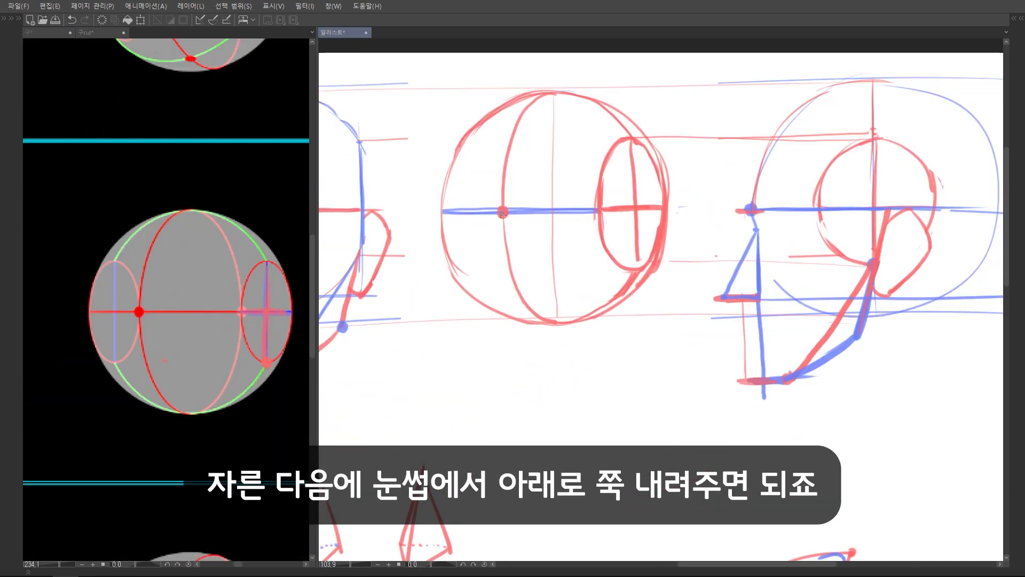
{"action": "left_click_drag", "start_coordinate": [502, 222], "coordinate": [517, 401]}
{"action": "scroll", "coordinate": [729, 265], "scroll_direction": "down", "scroll_amount": 4}
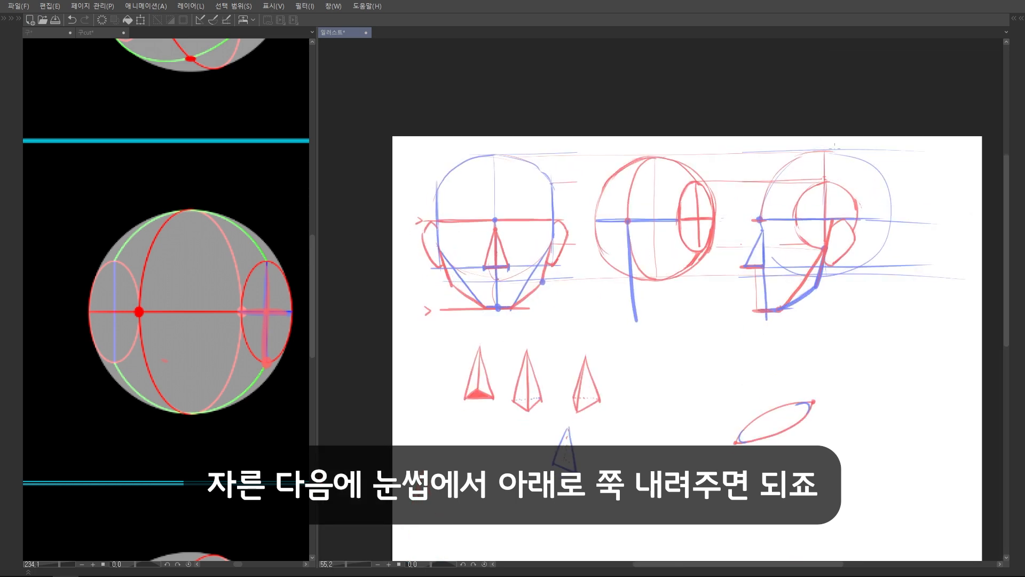
{"action": "scroll", "coordinate": [728, 264], "scroll_direction": "up", "scroll_amount": 1}
{"action": "left_click_drag", "start_coordinate": [420, 306], "coordinate": [860, 309]}
{"action": "left_click_drag", "start_coordinate": [592, 306], "coordinate": [640, 305]}
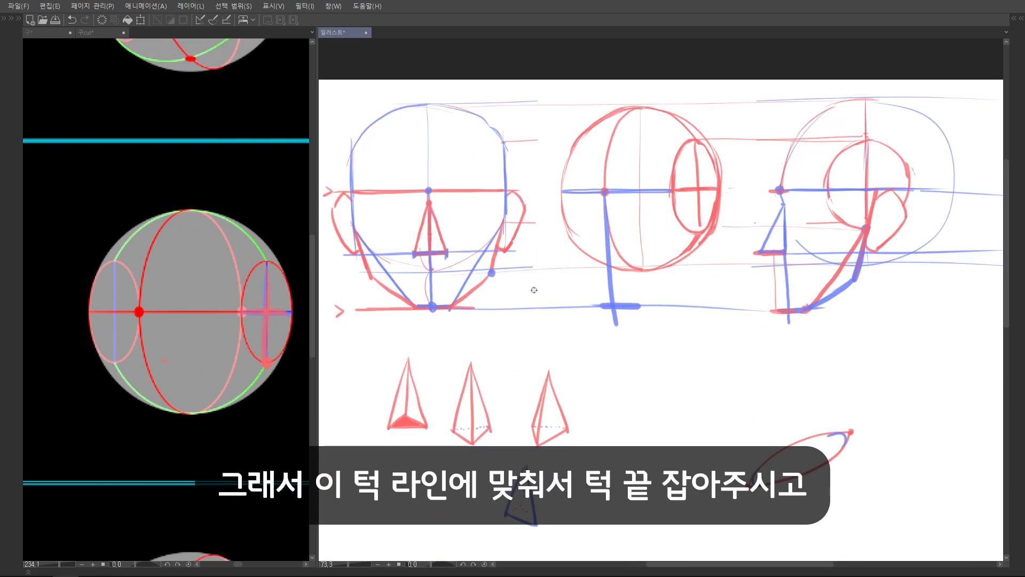
Draw the near jaw in blue from the side ellipse's lowest point to the chin, with an angled red jaw outline outside it
{"action": "scroll", "coordinate": [698, 227], "scroll_direction": "up", "scroll_amount": 3}
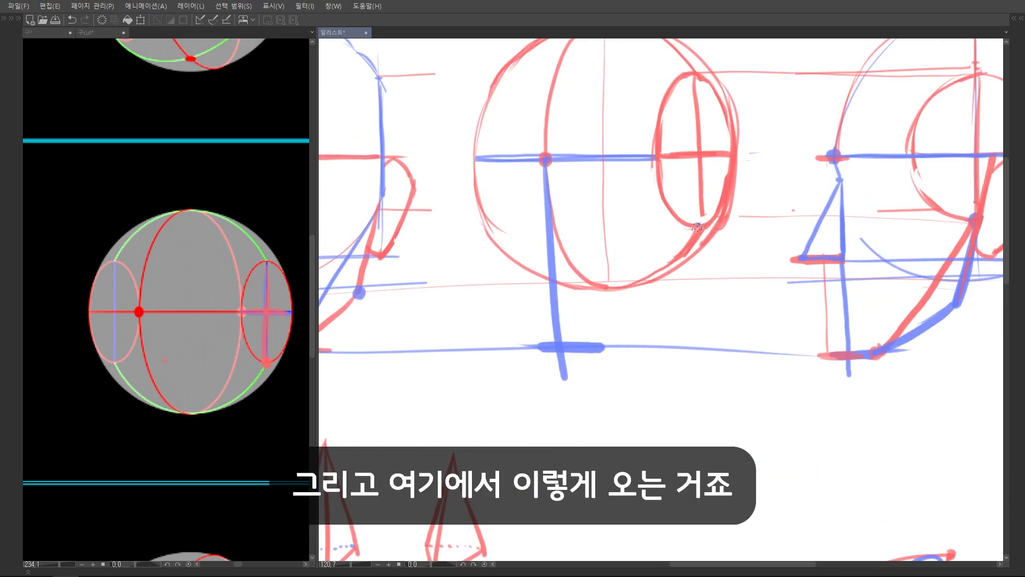
{"action": "mouse_move", "coordinate": [705, 226]}
{"action": "left_mouse_down"}
{"action": "mouse_move", "coordinate": [709, 208]}
{"action": "mouse_move", "coordinate": [620, 330]}
{"action": "left_mouse_up"}
{"action": "key", "text": "ctrl+z"}
{"action": "left_click_drag", "start_coordinate": [710, 208], "coordinate": [611, 330]}
{"action": "scroll", "coordinate": [746, 229], "scroll_direction": "down", "scroll_amount": 4}
{"action": "scroll", "coordinate": [746, 229], "scroll_direction": "up", "scroll_amount": 2}
{"action": "left_click_drag", "start_coordinate": [686, 239], "coordinate": [668, 289]}
{"action": "mouse_move", "coordinate": [700, 276]}
{"action": "left_mouse_down"}
{"action": "mouse_move", "coordinate": [654, 275]}
{"action": "mouse_move", "coordinate": [686, 274]}
{"action": "left_mouse_up"}
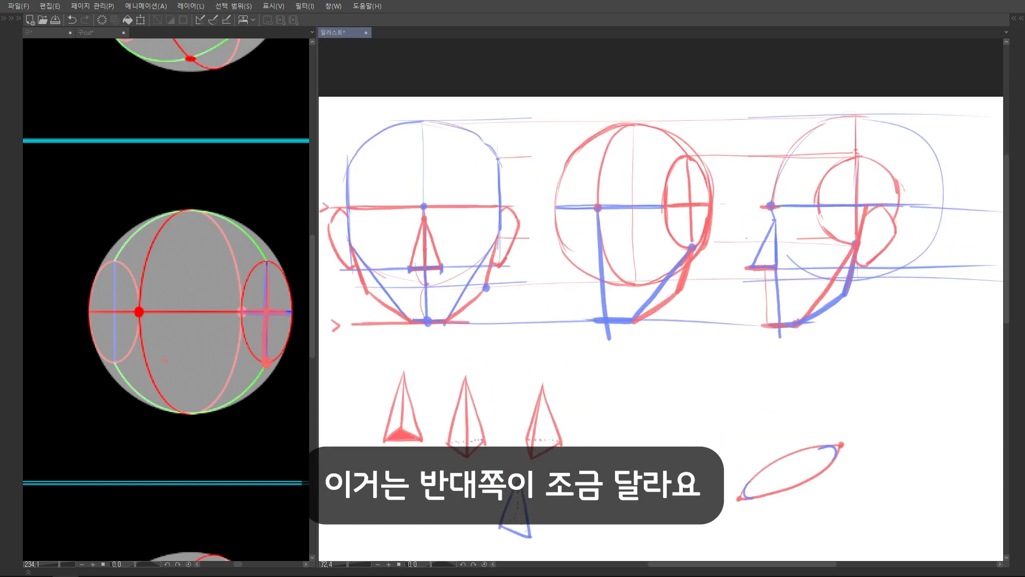
Mark the far end of the half-side head's brow line and connect it to the chin with a rounded blue curve
{"action": "scroll", "coordinate": [588, 254], "scroll_direction": "up", "scroll_amount": 2}
{"action": "mouse_move", "coordinate": [543, 216]}
{"action": "left_mouse_down"}
{"action": "mouse_move", "coordinate": [598, 249]}
{"action": "mouse_move", "coordinate": [616, 307]}
{"action": "mouse_move", "coordinate": [612, 273]}
{"action": "mouse_move", "coordinate": [622, 268]}
{"action": "mouse_move", "coordinate": [614, 273]}
{"action": "left_mouse_up"}
{"action": "key", "text": "ctrl+z"}
{"action": "left_click_drag", "start_coordinate": [612, 275], "coordinate": [618, 272]}
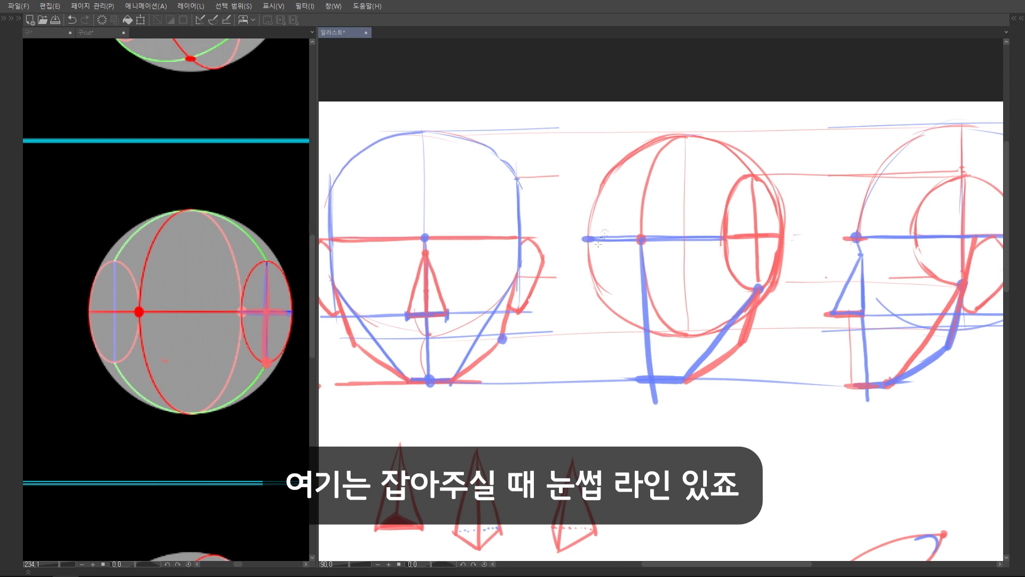
{"action": "mouse_move", "coordinate": [587, 253]}
{"action": "left_mouse_down"}
{"action": "mouse_move", "coordinate": [597, 310]}
{"action": "mouse_move", "coordinate": [624, 363]}
{"action": "left_mouse_up"}
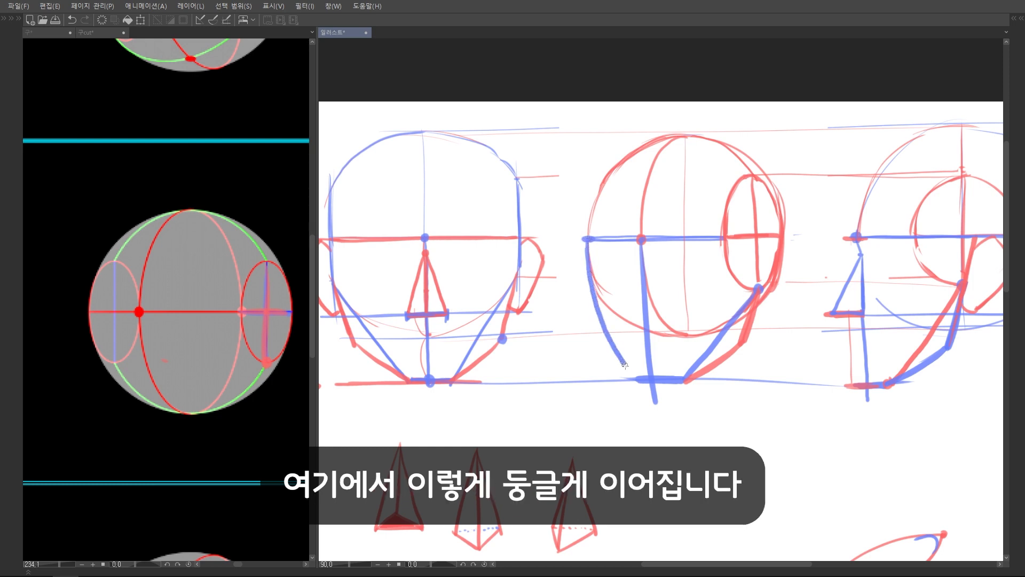
{"action": "scroll", "coordinate": [697, 304], "scroll_direction": "down", "scroll_amount": 4}
{"action": "scroll", "coordinate": [779, 303], "scroll_direction": "up", "scroll_amount": 1}
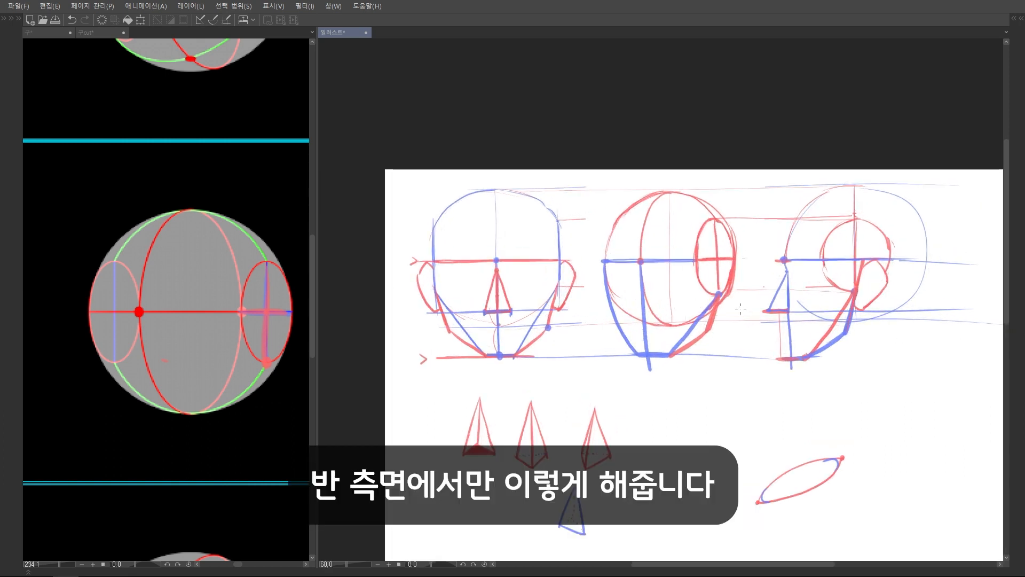
Add red horizontal marks on the half-side head's brow and at the midpoint between brow and chin for the nose base
{"action": "scroll", "coordinate": [740, 308], "scroll_direction": "up", "scroll_amount": 2}
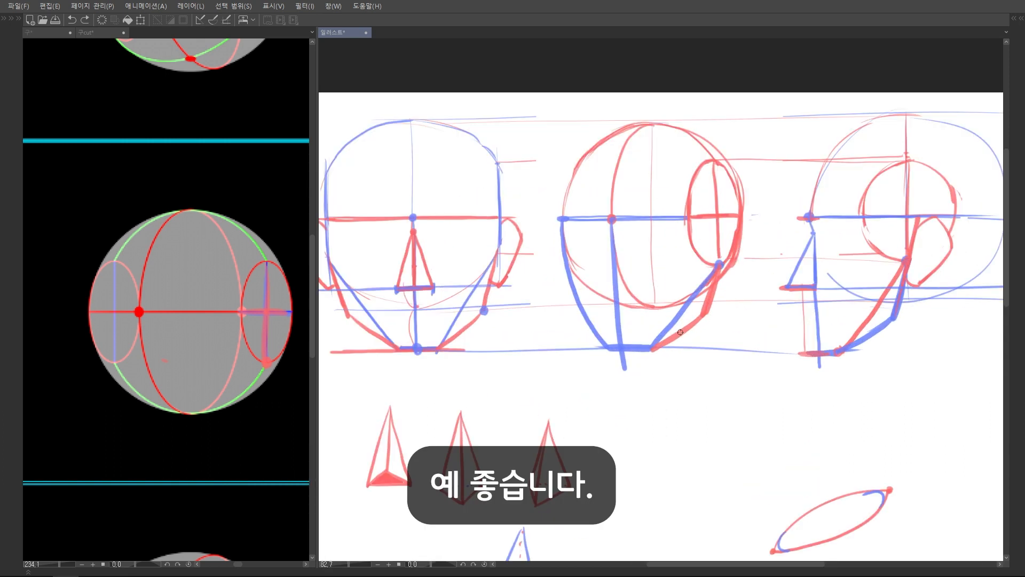
{"action": "scroll", "coordinate": [680, 332], "scroll_direction": "down", "scroll_amount": 3}
{"action": "scroll", "coordinate": [588, 244], "scroll_direction": "up", "scroll_amount": 3}
{"action": "left_click_drag", "start_coordinate": [578, 239], "coordinate": [608, 240]}
{"action": "scroll", "coordinate": [580, 288], "scroll_direction": "up", "scroll_amount": 2}
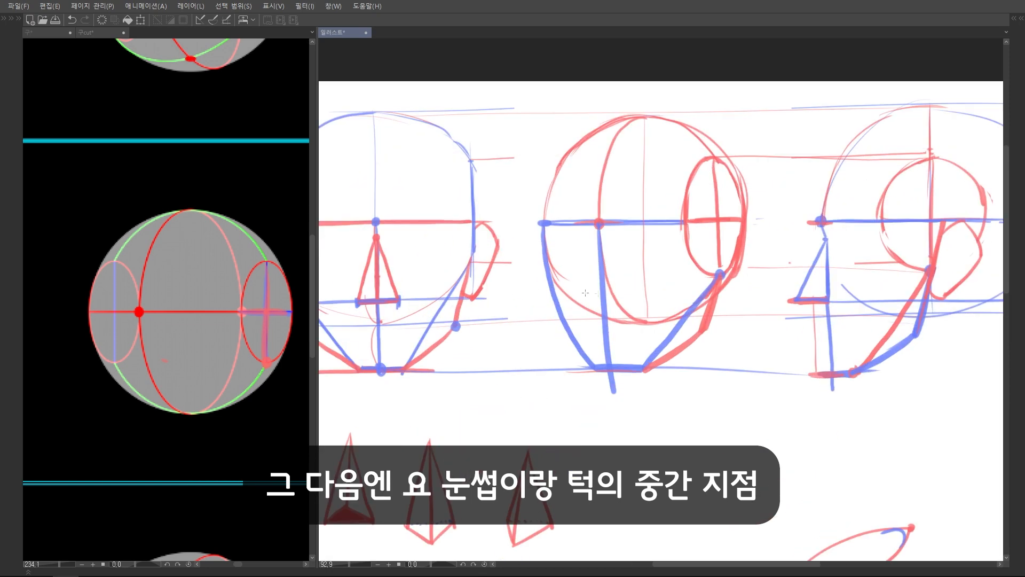
{"action": "left_click_drag", "start_coordinate": [577, 298], "coordinate": [650, 297]}
{"action": "scroll", "coordinate": [638, 249], "scroll_direction": "up", "scroll_amount": 1}
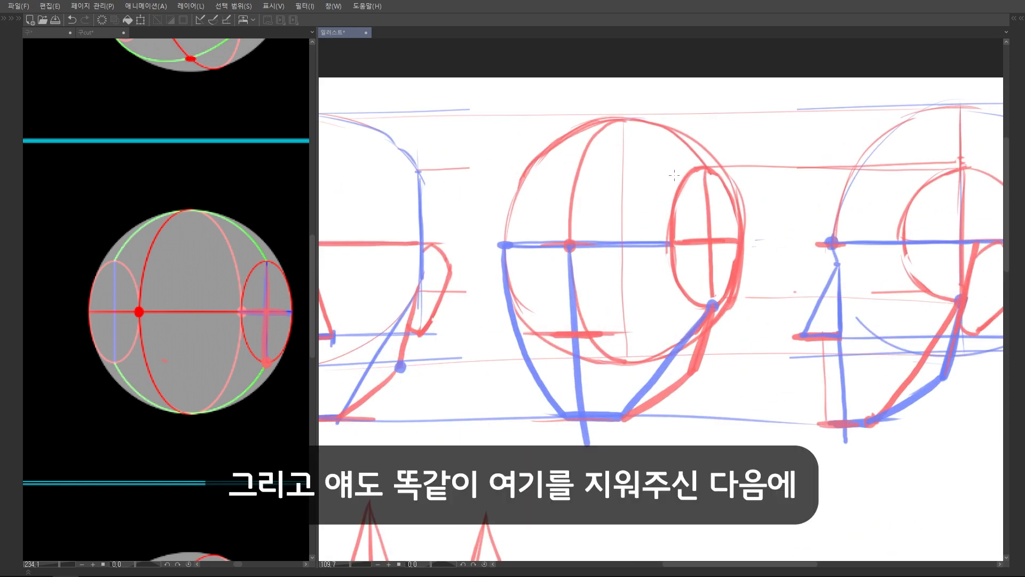
Erase the half-side head's centre line between brow and nose base and draw a blue triangular nose in its place
{"action": "scroll", "coordinate": [575, 259], "scroll_direction": "up", "scroll_amount": 2}
{"action": "mouse_move", "coordinate": [572, 252]}
{"action": "left_mouse_down"}
{"action": "mouse_move", "coordinate": [571, 331]}
{"action": "mouse_move", "coordinate": [576, 360]}
{"action": "left_mouse_up"}
{"action": "scroll", "coordinate": [575, 360], "scroll_direction": "down", "scroll_amount": 3}
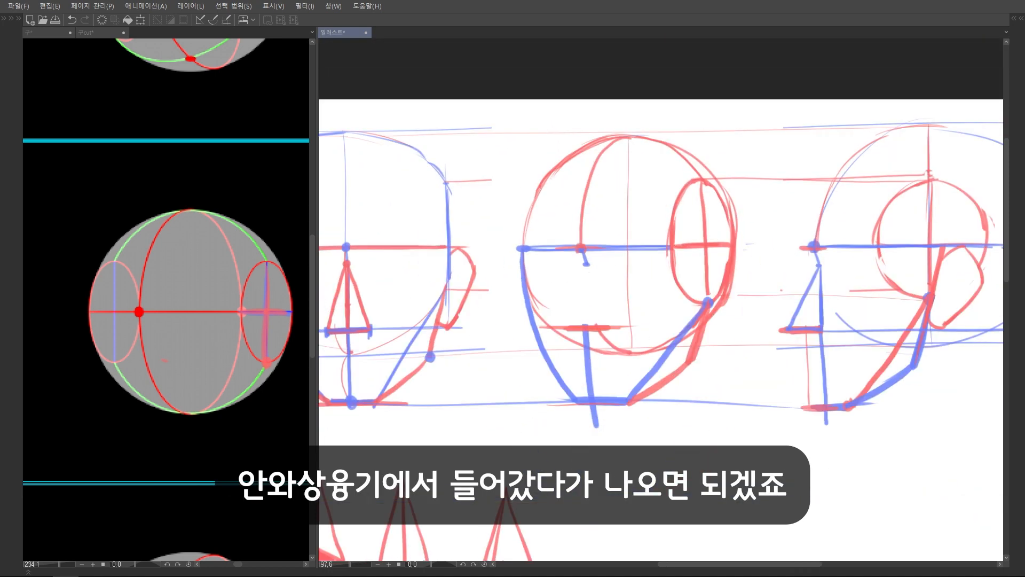
{"action": "left_click_drag", "start_coordinate": [582, 277], "coordinate": [565, 327]}
{"action": "key", "text": "ctrl+z"}
{"action": "key", "text": "ctrl+z"}
{"action": "scroll", "coordinate": [565, 327], "scroll_direction": "up", "scroll_amount": 1}
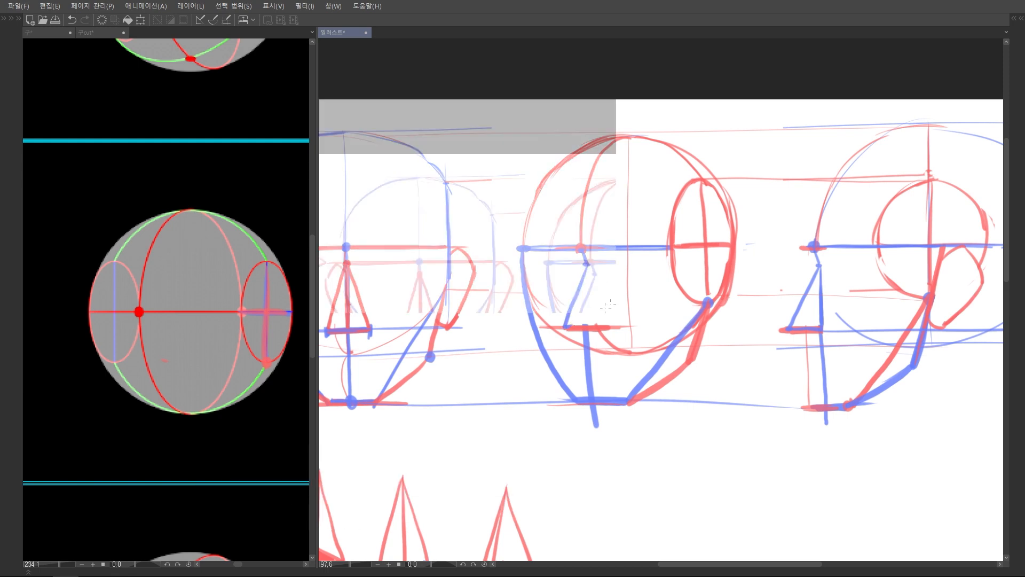
{"action": "left_click_drag", "start_coordinate": [594, 267], "coordinate": [609, 331]}
{"action": "scroll", "coordinate": [667, 245], "scroll_direction": "down", "scroll_amount": 4}
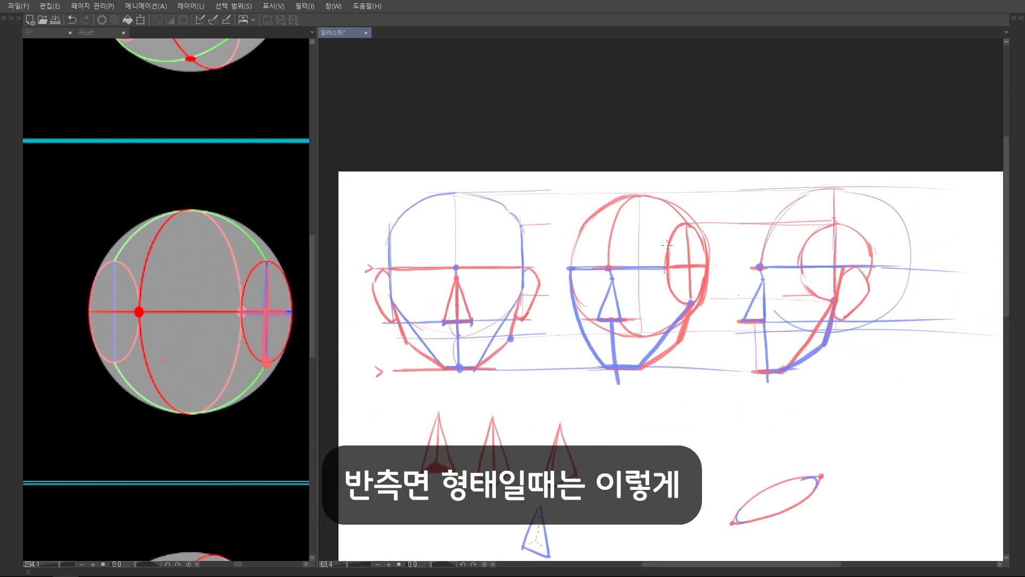
Sketch two blue nose triangles below the half-side head and shade a narrow red side plane on the first one
{"action": "mouse_move", "coordinate": [626, 418]}
{"action": "left_mouse_down"}
{"action": "mouse_move", "coordinate": [617, 322]}
{"action": "mouse_move", "coordinate": [654, 390]}
{"action": "left_mouse_up"}
{"action": "scroll", "coordinate": [617, 321], "scroll_direction": "up", "scroll_amount": 4}
{"action": "mouse_move", "coordinate": [637, 305]}
{"action": "left_mouse_down"}
{"action": "mouse_move", "coordinate": [604, 392]}
{"action": "mouse_move", "coordinate": [653, 388]}
{"action": "left_mouse_up"}
{"action": "left_click_drag", "start_coordinate": [635, 304], "coordinate": [599, 372]}
{"action": "left_click_drag", "start_coordinate": [599, 373], "coordinate": [603, 393]}
{"action": "scroll", "coordinate": [622, 351], "scroll_direction": "up", "scroll_amount": 3}
{"action": "left_click_drag", "start_coordinate": [638, 293], "coordinate": [597, 395]}
{"action": "left_click_drag", "start_coordinate": [625, 320], "coordinate": [597, 372]}
{"action": "left_click_drag", "start_coordinate": [628, 310], "coordinate": [598, 276]}
{"action": "mouse_move", "coordinate": [715, 265]}
{"action": "left_mouse_down"}
{"action": "mouse_move", "coordinate": [685, 369]}
{"action": "mouse_move", "coordinate": [757, 362]}
{"action": "left_mouse_up"}
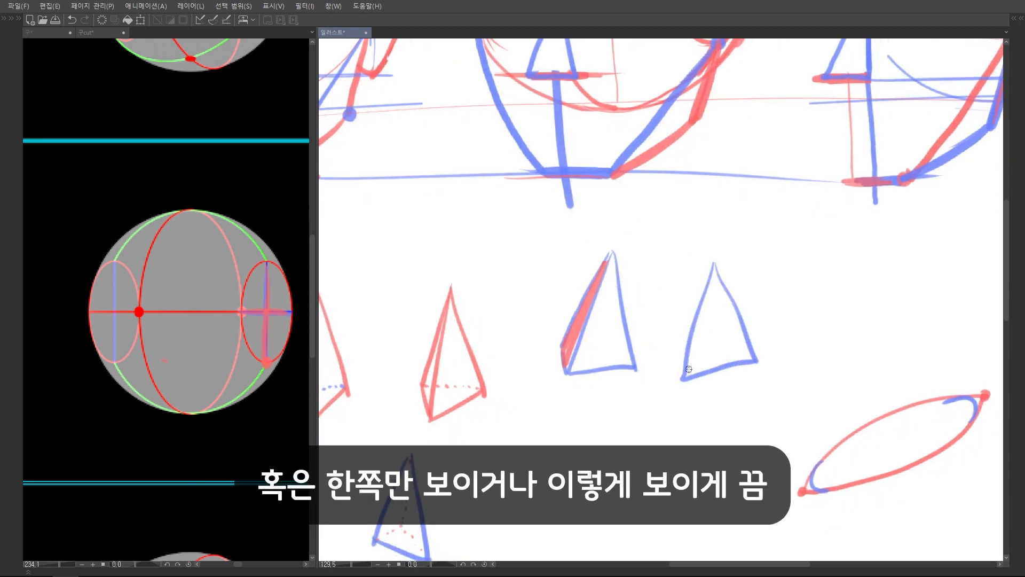
Add red lines inside the second nose triangle and extend the half-side head's brow and nose-base lines past the side ellipse as ear guides
{"action": "scroll", "coordinate": [721, 342], "scroll_direction": "down", "scroll_amount": 3}
{"action": "left_click_drag", "start_coordinate": [704, 175], "coordinate": [678, 291]}
{"action": "scroll", "coordinate": [678, 290], "scroll_direction": "up", "scroll_amount": 3}
{"action": "left_click_drag", "start_coordinate": [584, 222], "coordinate": [763, 220]}
{"action": "scroll", "coordinate": [746, 285], "scroll_direction": "down", "scroll_amount": 3}
{"action": "left_click_drag", "start_coordinate": [746, 286], "coordinate": [689, 310]}
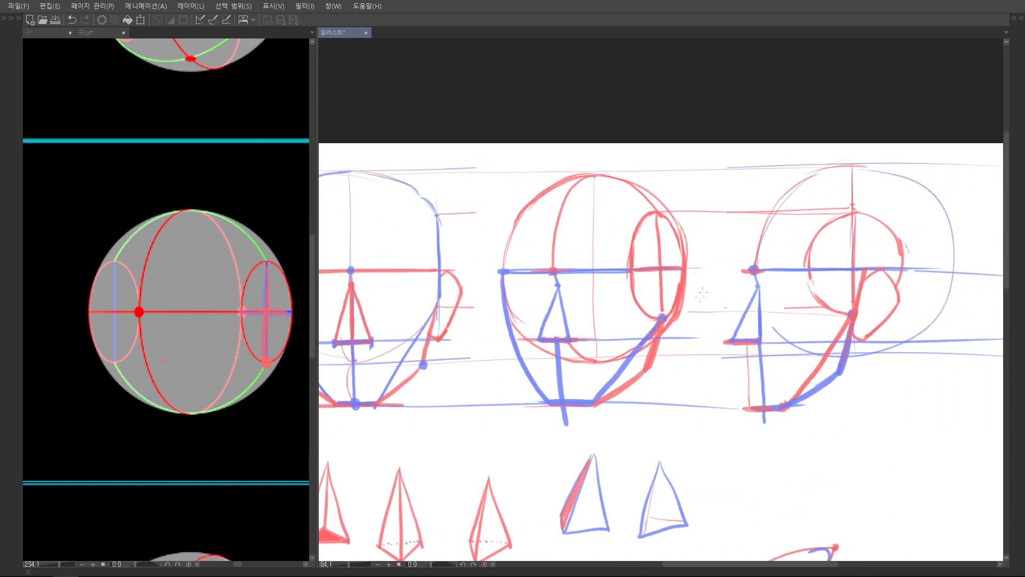
Clear the overlapping outlines behind the side ellipse and draw a blue ear between the brow and nose-base guides
{"action": "scroll", "coordinate": [689, 309], "scroll_direction": "up", "scroll_amount": 3}
{"action": "mouse_move", "coordinate": [667, 251]}
{"action": "left_mouse_down"}
{"action": "mouse_move", "coordinate": [657, 319]}
{"action": "mouse_move", "coordinate": [666, 259]}
{"action": "mouse_move", "coordinate": [681, 265]}
{"action": "mouse_move", "coordinate": [682, 253]}
{"action": "mouse_move", "coordinate": [682, 317]}
{"action": "mouse_move", "coordinate": [670, 263]}
{"action": "left_mouse_up"}
{"action": "key", "text": "e"}
{"action": "key", "text": "p"}
{"action": "mouse_move", "coordinate": [688, 248]}
{"action": "left_mouse_down"}
{"action": "mouse_move", "coordinate": [703, 273]}
{"action": "mouse_move", "coordinate": [653, 340]}
{"action": "left_mouse_up"}
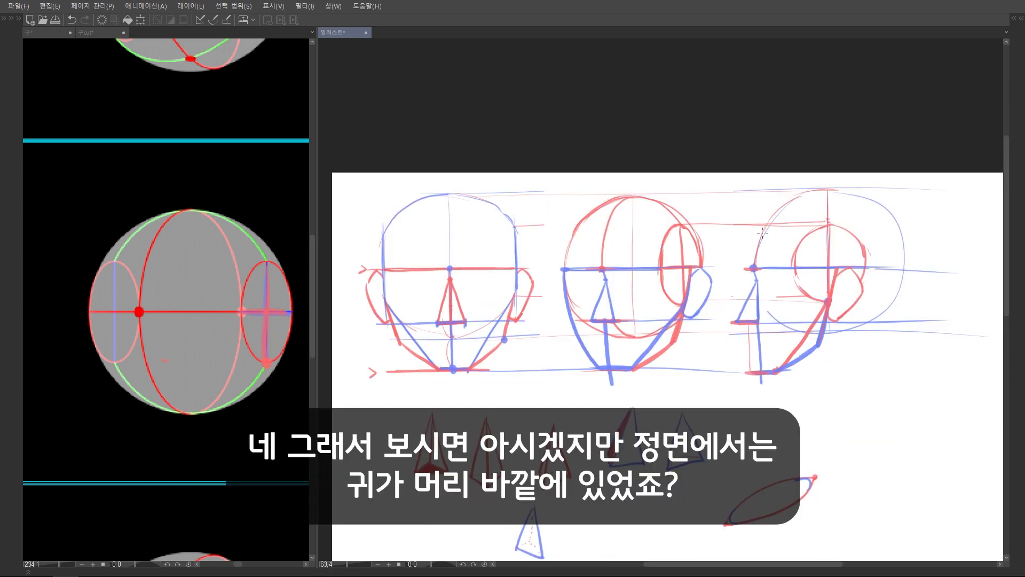
Try highlighting the ear in red on the front view and on the side view, and undo both markings
{"action": "scroll", "coordinate": [528, 249], "scroll_direction": "up", "scroll_amount": 3}
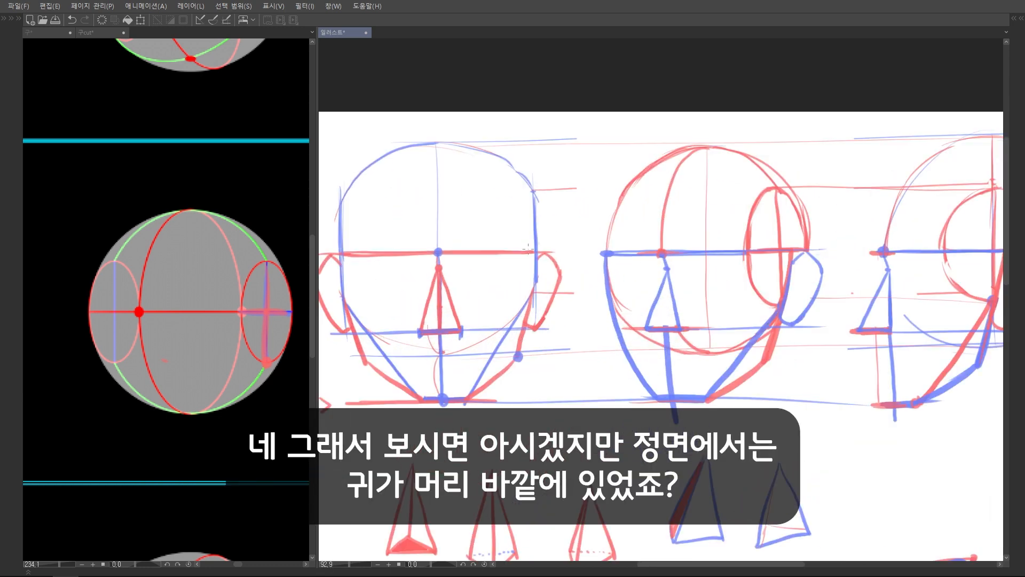
{"action": "left_click_drag", "start_coordinate": [538, 256], "coordinate": [526, 329]}
{"action": "mouse_move", "coordinate": [541, 254]}
{"action": "left_mouse_down"}
{"action": "mouse_move", "coordinate": [540, 320]}
{"action": "mouse_move", "coordinate": [554, 278]}
{"action": "left_mouse_up"}
{"action": "scroll", "coordinate": [517, 279], "scroll_direction": "down", "scroll_amount": 4}
{"action": "key", "text": "ctrl+z"}
{"action": "mouse_move", "coordinate": [827, 279]}
{"action": "left_mouse_down"}
{"action": "mouse_move", "coordinate": [818, 288]}
{"action": "mouse_move", "coordinate": [801, 262]}
{"action": "mouse_move", "coordinate": [785, 285]}
{"action": "mouse_move", "coordinate": [801, 305]}
{"action": "mouse_move", "coordinate": [817, 303]}
{"action": "left_mouse_up"}
{"action": "scroll", "coordinate": [819, 288], "scroll_direction": "up", "scroll_amount": 4}
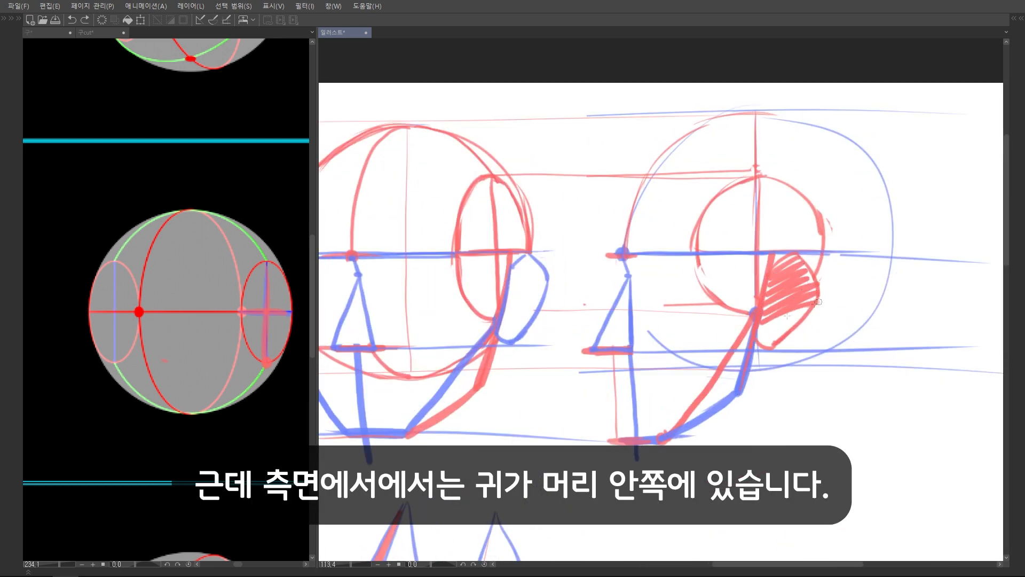
{"action": "key", "text": "ctrl+z"}
Hatch the part of the half-side head's ear beside the head outline in red
{"action": "scroll", "coordinate": [646, 221], "scroll_direction": "up", "scroll_amount": 2}
{"action": "mouse_move", "coordinate": [643, 245]}
{"action": "left_mouse_down"}
{"action": "mouse_move", "coordinate": [608, 341]}
{"action": "mouse_move", "coordinate": [632, 254]}
{"action": "mouse_move", "coordinate": [653, 255]}
{"action": "mouse_move", "coordinate": [660, 288]}
{"action": "mouse_move", "coordinate": [625, 334]}
{"action": "left_mouse_up"}
{"action": "scroll", "coordinate": [665, 314], "scroll_direction": "down", "scroll_amount": 5}
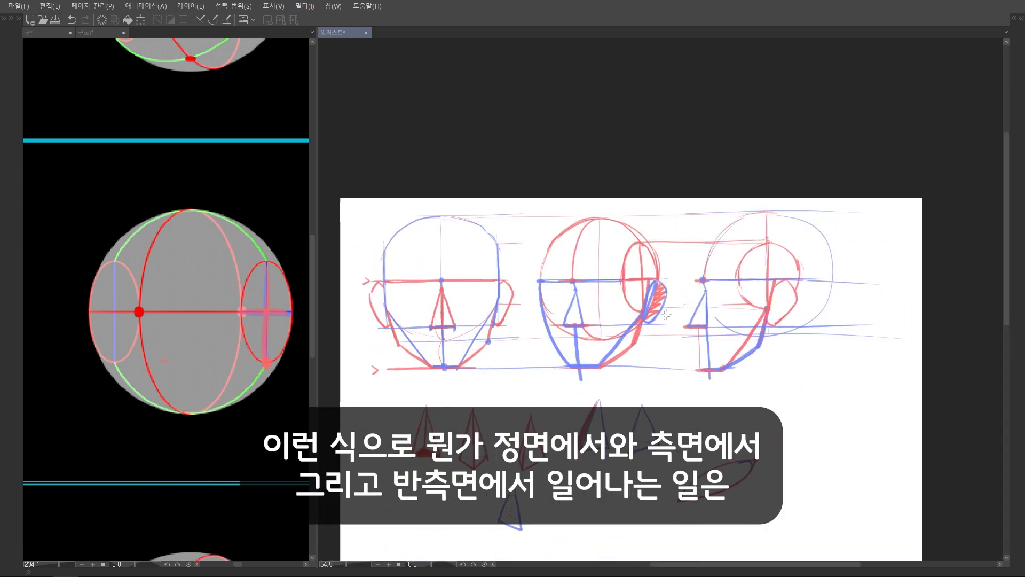
Undo the red hatching on the half-side head's ear
{"action": "scroll", "coordinate": [664, 314], "scroll_direction": "up", "scroll_amount": 1}
{"action": "key", "text": "ctrl+z"}
{"action": "key", "text": "ctrl+z"}
{"action": "scroll", "coordinate": [519, 292], "scroll_direction": "up", "scroll_amount": 1}
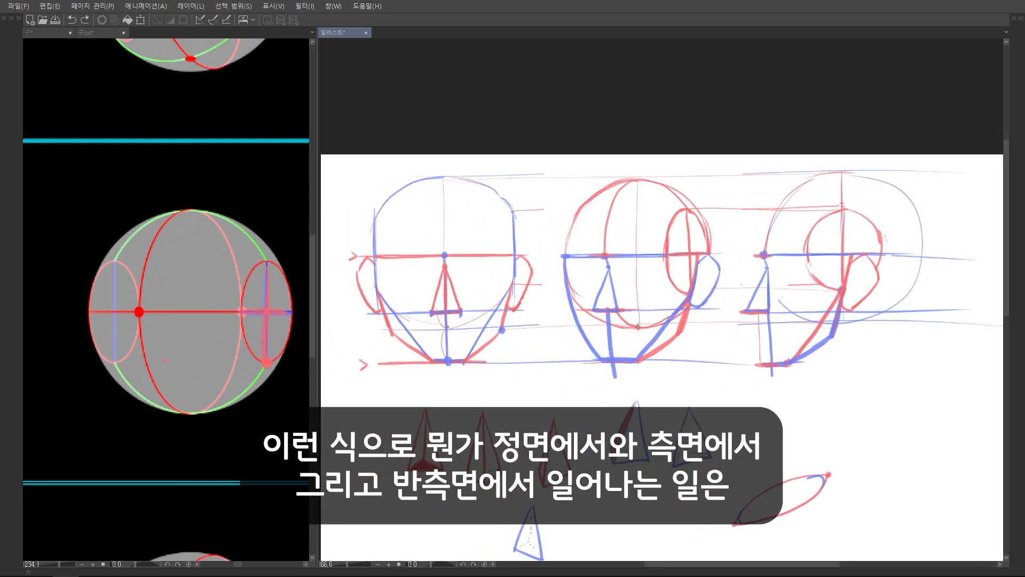
Try marking the half-side head as the midpoint with blue arrows pointing inward from the front and side views, and undo the marks
{"action": "left_click_drag", "start_coordinate": [638, 326], "coordinate": [645, 306]}
{"action": "left_click_drag", "start_coordinate": [505, 337], "coordinate": [507, 335]}
{"action": "mouse_move", "coordinate": [746, 334]}
{"action": "left_mouse_down"}
{"action": "mouse_move", "coordinate": [730, 352]}
{"action": "mouse_move", "coordinate": [674, 351]}
{"action": "left_mouse_up"}
{"action": "left_click_drag", "start_coordinate": [689, 341], "coordinate": [684, 360]}
{"action": "mouse_move", "coordinate": [524, 346]}
{"action": "left_mouse_down"}
{"action": "mouse_move", "coordinate": [568, 336]}
{"action": "mouse_move", "coordinate": [568, 360]}
{"action": "left_mouse_up"}
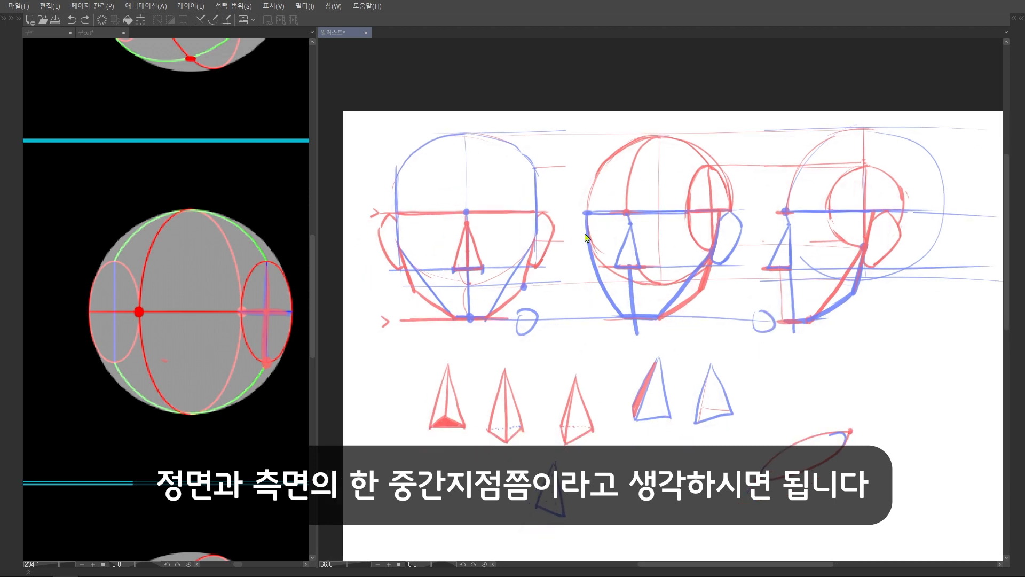
{"action": "key", "text": "ctrl+z"}
{"action": "key", "text": "ctrl+z"}
Try circles under the three heads with vertical, horizontal and diagonal strokes comparing their angles, and undo the marks
{"action": "mouse_move", "coordinate": [526, 317]}
{"action": "left_mouse_down"}
{"action": "mouse_move", "coordinate": [540, 350]}
{"action": "mouse_move", "coordinate": [522, 312]}
{"action": "left_mouse_up"}
{"action": "left_click_drag", "start_coordinate": [891, 316], "coordinate": [885, 314]}
{"action": "left_click_drag", "start_coordinate": [700, 319], "coordinate": [699, 347]}
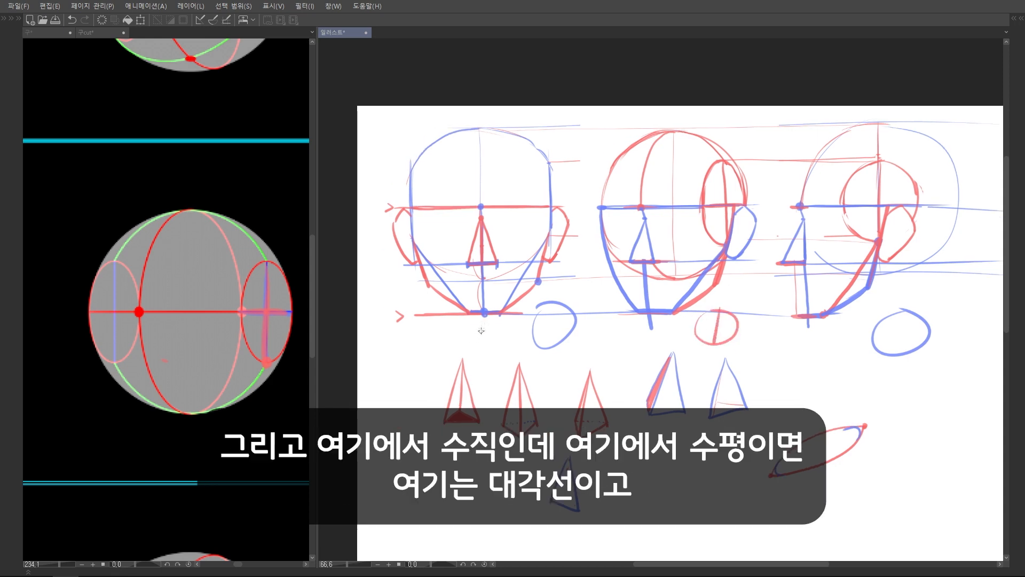
{"action": "left_click_drag", "start_coordinate": [482, 331], "coordinate": [483, 377]}
{"action": "left_click_drag", "start_coordinate": [812, 358], "coordinate": [848, 360]}
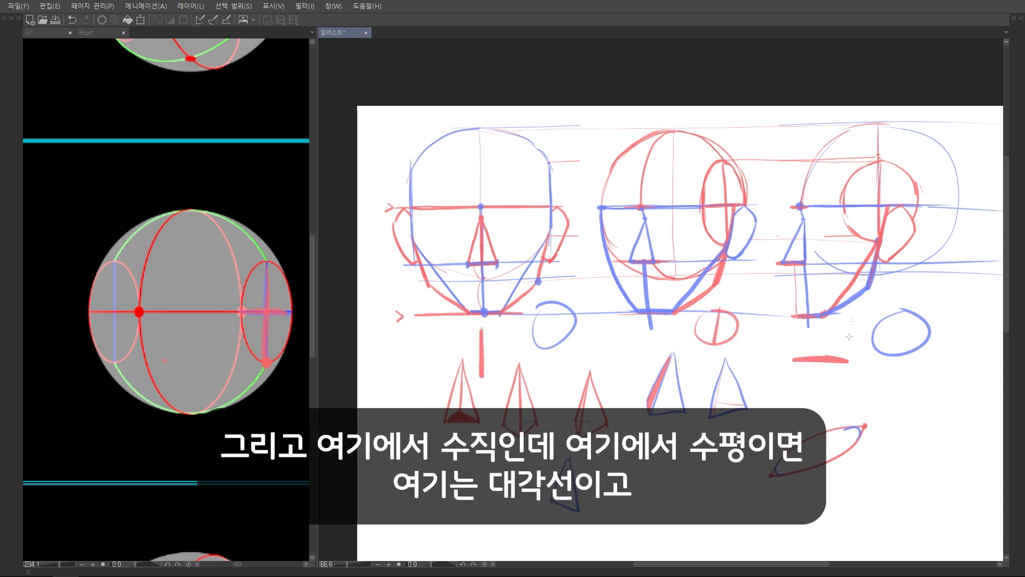
{"action": "left_click_drag", "start_coordinate": [681, 327], "coordinate": [646, 363]}
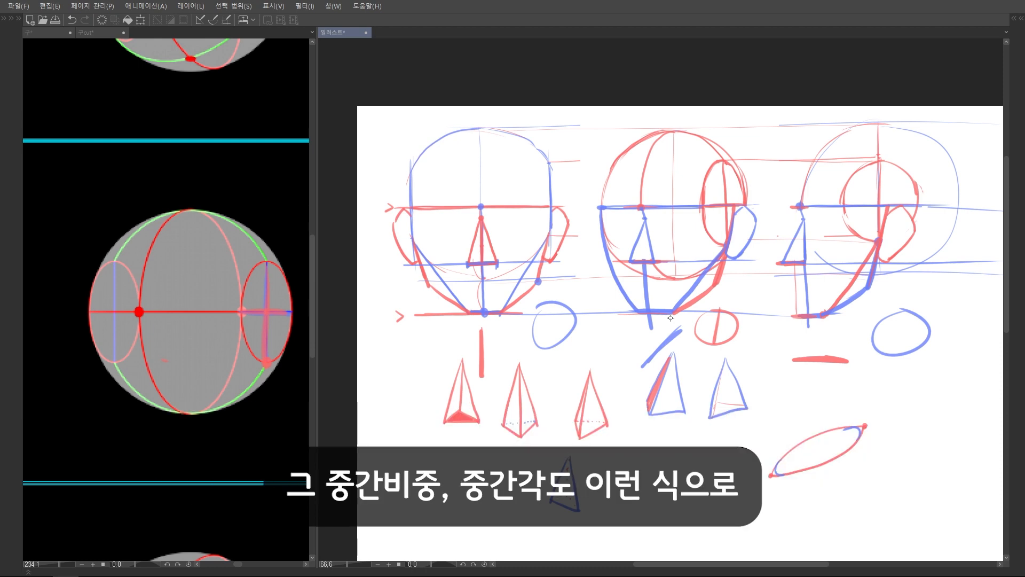
{"action": "scroll", "coordinate": [758, 289], "scroll_direction": "down", "scroll_amount": 1}
{"action": "left_click_drag", "start_coordinate": [758, 289], "coordinate": [734, 297]}
{"action": "key", "text": "ctrl+z"}
{"action": "key", "text": "ctrl+z"}
{"action": "key", "text": "ctrl+z"}
{"action": "key", "text": "ctrl+z"}
{"action": "key", "text": "ctrl+z"}
{"action": "key", "text": "ctrl+z"}
Try small explanatory circles beneath the front, side and half-side heads, and undo them
{"action": "left_click_drag", "start_coordinate": [711, 254], "coordinate": [703, 259]}
{"action": "left_click_drag", "start_coordinate": [520, 337], "coordinate": [515, 339]}
{"action": "left_click_drag", "start_coordinate": [786, 336], "coordinate": [786, 335]}
{"action": "left_click_drag", "start_coordinate": [655, 338], "coordinate": [658, 335]}
{"action": "key", "text": "ctrl+z"}
{"action": "key", "text": "ctrl+z"}
{"action": "key", "text": "ctrl+z"}
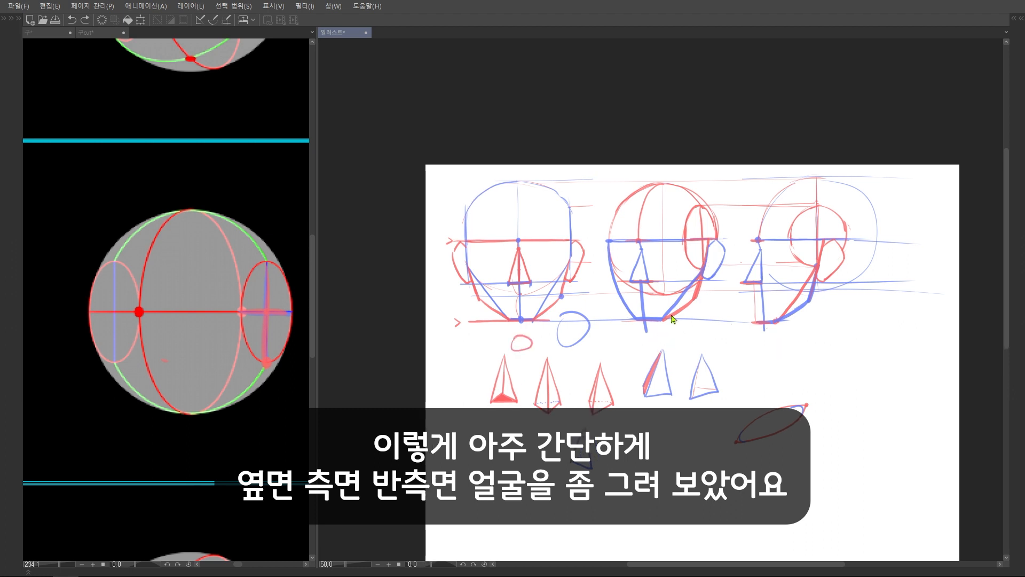
Duplicate the side-view head twice, placing one copy directly below the original and one directly above it
{"action": "scroll", "coordinate": [726, 319], "scroll_direction": "down", "scroll_amount": 1}
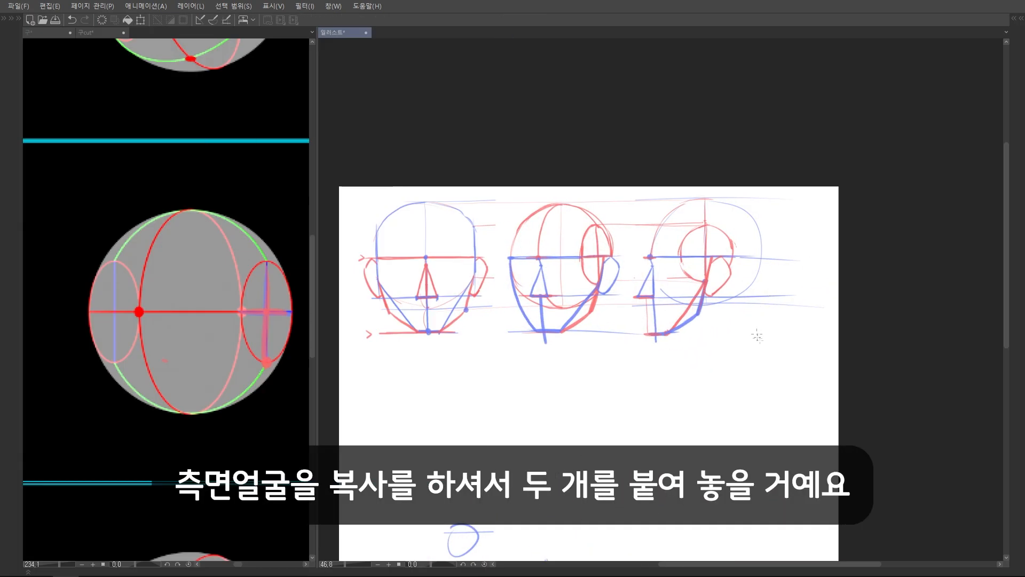
{"action": "mouse_move", "coordinate": [758, 345]}
{"action": "left_mouse_down"}
{"action": "mouse_move", "coordinate": [727, 182]}
{"action": "mouse_move", "coordinate": [618, 326]}
{"action": "mouse_move", "coordinate": [754, 359]}
{"action": "left_mouse_up"}
{"action": "scroll", "coordinate": [758, 354], "scroll_direction": "down", "scroll_amount": 2}
{"action": "key", "text": "ctrl+t"}
{"action": "left_click_drag", "start_coordinate": [732, 265], "coordinate": [730, 365]}
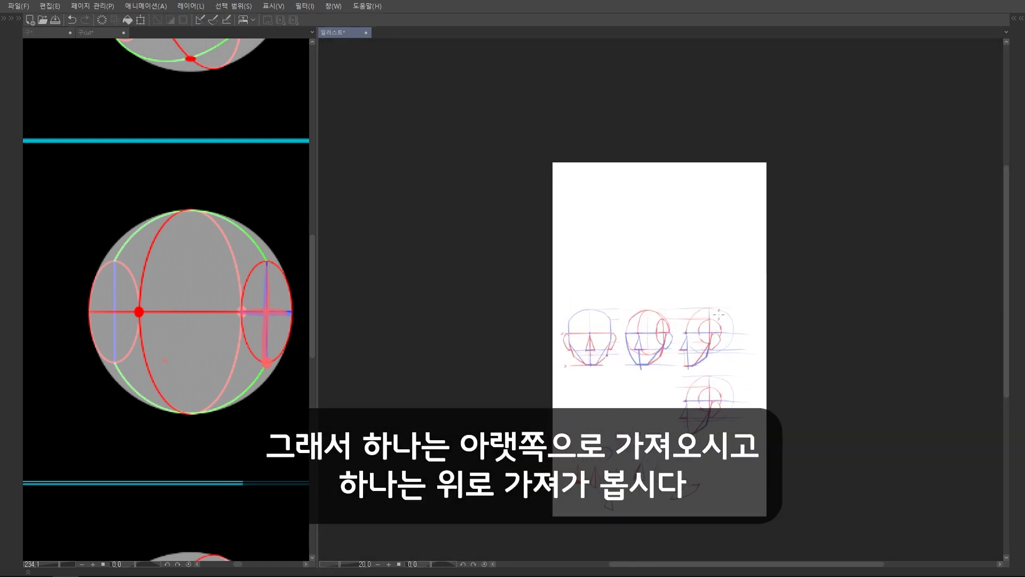
{"action": "scroll", "coordinate": [726, 282], "scroll_direction": "up", "scroll_amount": 2}
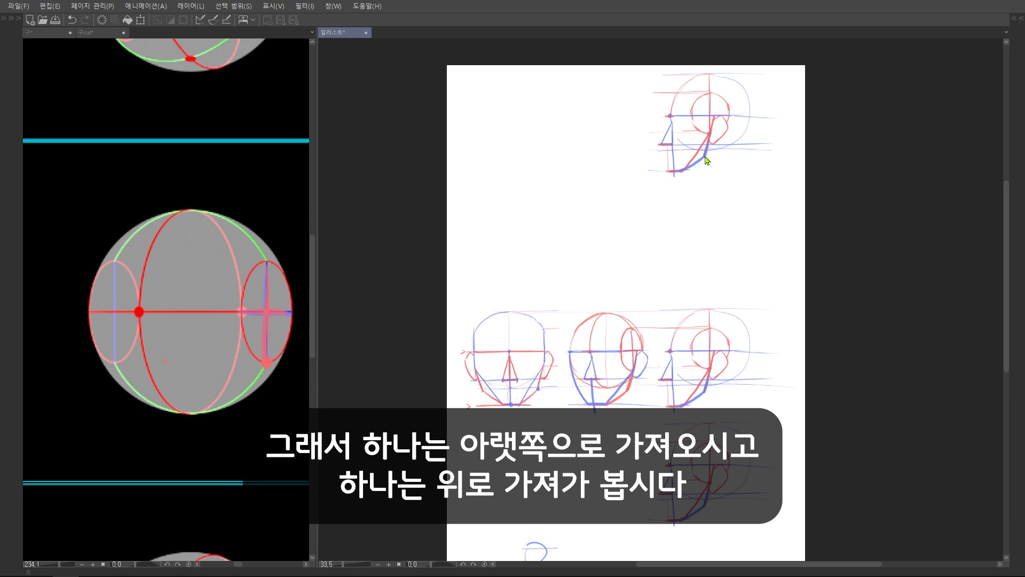
{"action": "left_click_drag", "start_coordinate": [707, 160], "coordinate": [705, 285]}
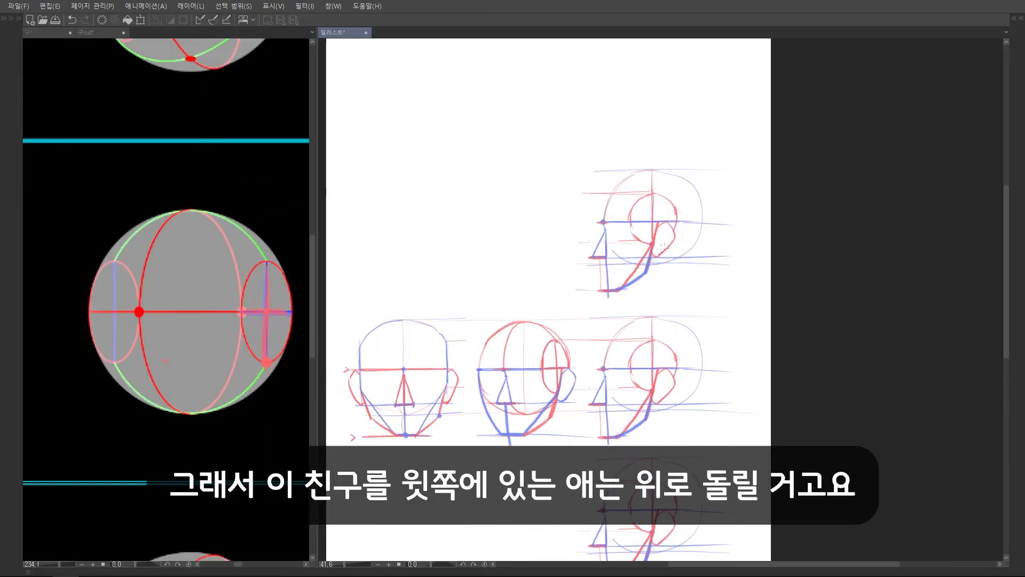
Rotate the upper side-view copy so its face tilts upward and the lower copy so its face tilts downward
{"action": "key", "text": "ctrl+t"}
{"action": "left_click_drag", "start_coordinate": [762, 199], "coordinate": [761, 253]}
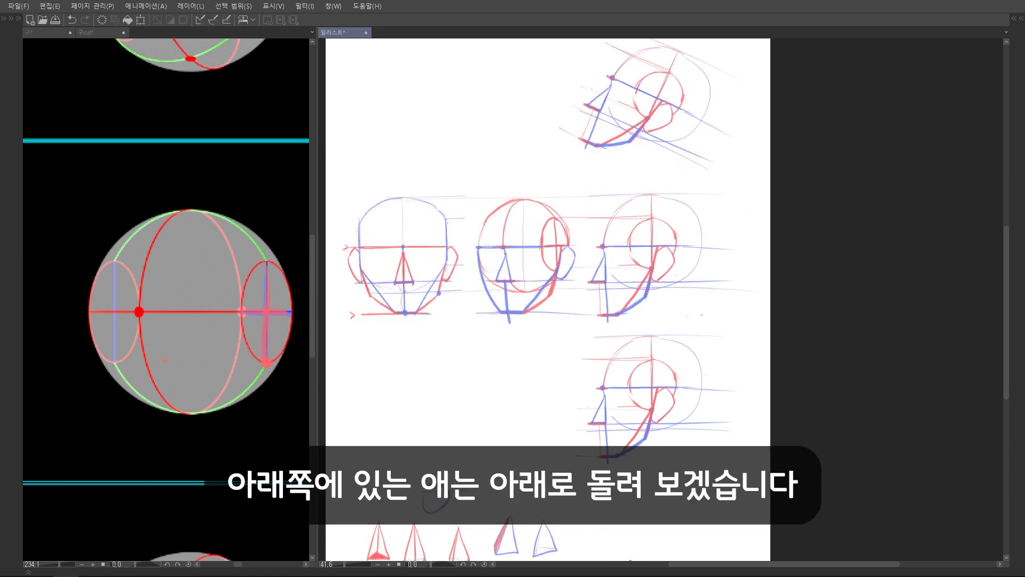
{"action": "key", "text": "ctrl+t"}
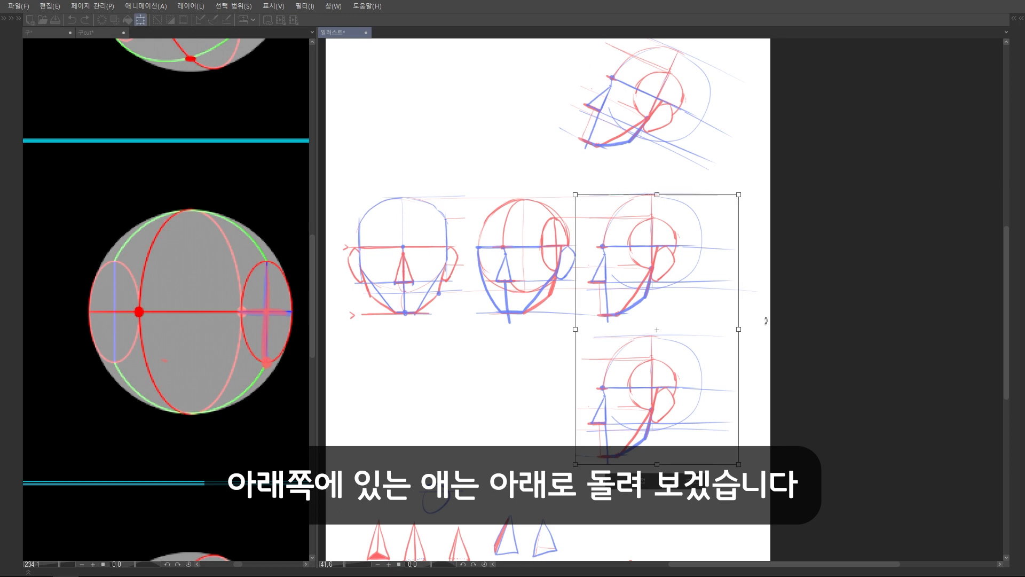
{"action": "left_click_drag", "start_coordinate": [777, 334], "coordinate": [736, 284]}
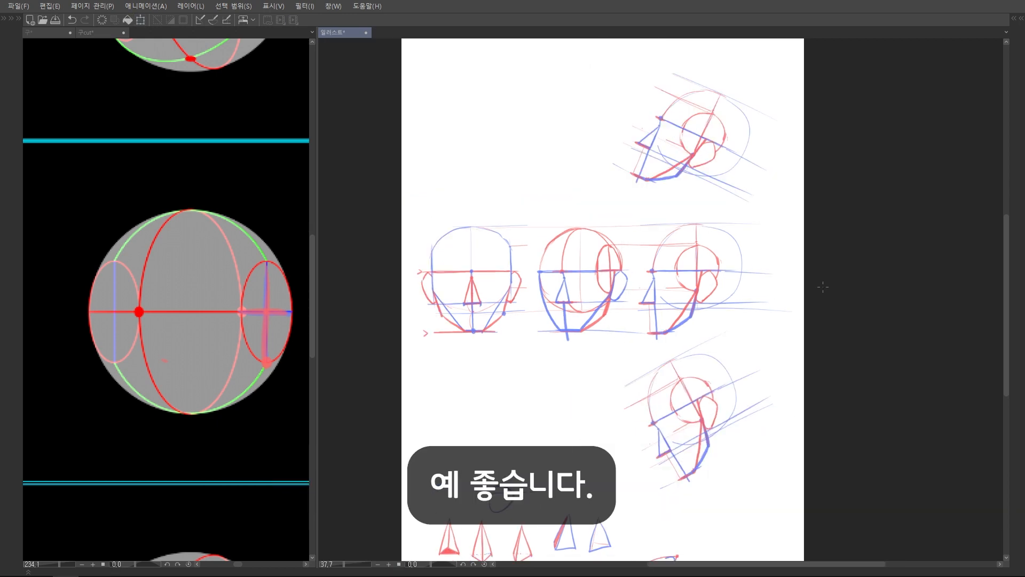
Try marking where the tilted front views go above and below the front head, and undo the marks
{"action": "scroll", "coordinate": [479, 214], "scroll_direction": "up", "scroll_amount": 3}
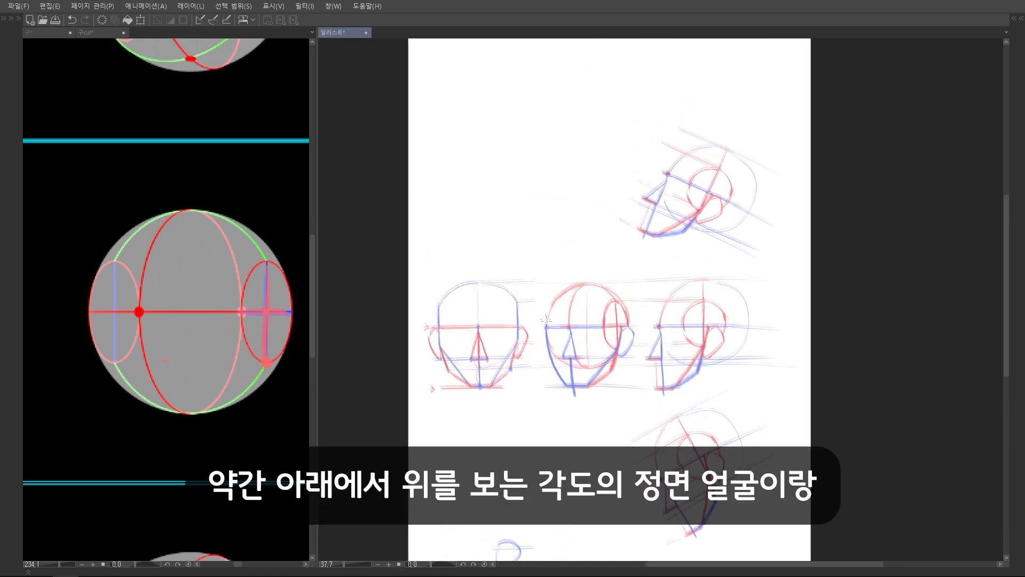
{"action": "left_click_drag", "start_coordinate": [473, 144], "coordinate": [486, 140]}
{"action": "left_click_drag", "start_coordinate": [629, 263], "coordinate": [653, 149]}
{"action": "mouse_move", "coordinate": [505, 298]}
{"action": "left_mouse_down"}
{"action": "mouse_move", "coordinate": [506, 324]}
{"action": "mouse_move", "coordinate": [517, 317]}
{"action": "mouse_move", "coordinate": [523, 337]}
{"action": "left_mouse_up"}
{"action": "key", "text": "ctrl+z"}
{"action": "key", "text": "ctrl+z"}
{"action": "key", "text": "ctrl+z"}
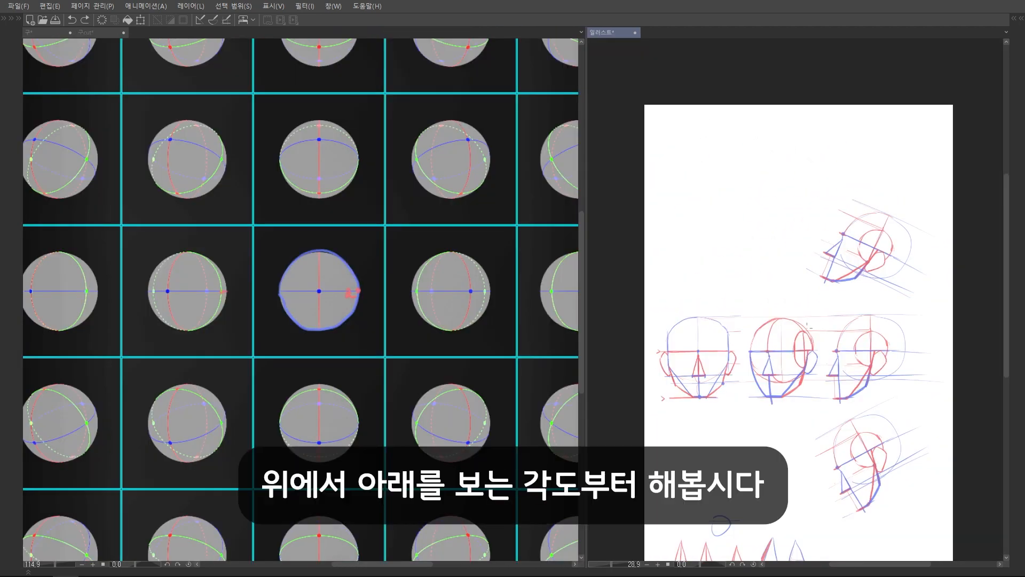
Draw a red arrow on the sphere reference sheet from the blue-outlined centre sphere down to the tilted sphere beneath it
{"action": "left_click_drag", "start_coordinate": [810, 326], "coordinate": [821, 210]}
{"action": "left_click_drag", "start_coordinate": [801, 289], "coordinate": [919, 256]}
{"action": "left_click_drag", "start_coordinate": [919, 160], "coordinate": [801, 214]}
{"action": "left_click_drag", "start_coordinate": [697, 268], "coordinate": [707, 249]}
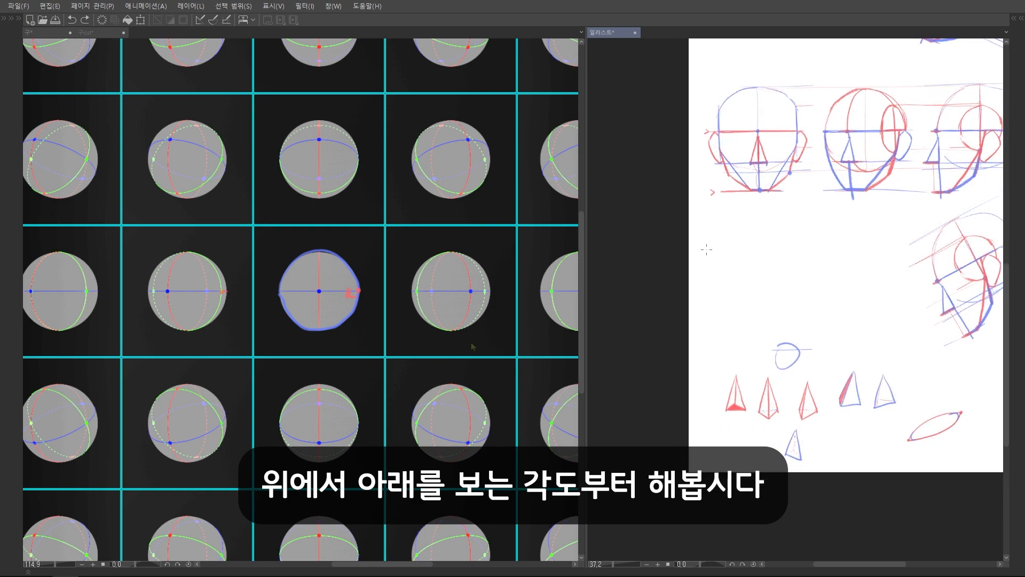
{"action": "left_click_drag", "start_coordinate": [328, 421], "coordinate": [333, 375]}
{"action": "scroll", "coordinate": [333, 374], "scroll_direction": "up", "scroll_amount": 2}
{"action": "mouse_move", "coordinate": [369, 197]}
{"action": "left_mouse_down"}
{"action": "mouse_move", "coordinate": [369, 147]}
{"action": "mouse_move", "coordinate": [363, 212]}
{"action": "mouse_move", "coordinate": [374, 320]}
{"action": "mouse_move", "coordinate": [380, 307]}
{"action": "left_mouse_up"}
{"action": "scroll", "coordinate": [396, 299], "scroll_direction": "down", "scroll_amount": 4}
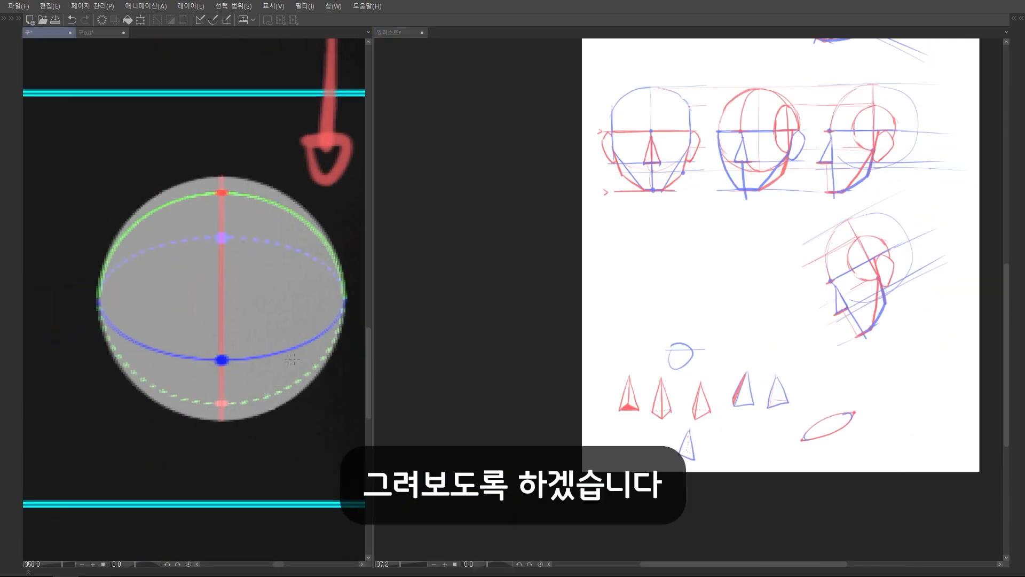
{"action": "scroll", "coordinate": [179, 368], "scroll_direction": "down", "scroll_amount": 3}
{"action": "left_click_drag", "start_coordinate": [206, 327], "coordinate": [187, 313]}
{"action": "scroll", "coordinate": [855, 264], "scroll_direction": "up", "scroll_amount": 4}
{"action": "scroll", "coordinate": [872, 276], "scroll_direction": "down", "scroll_amount": 3}
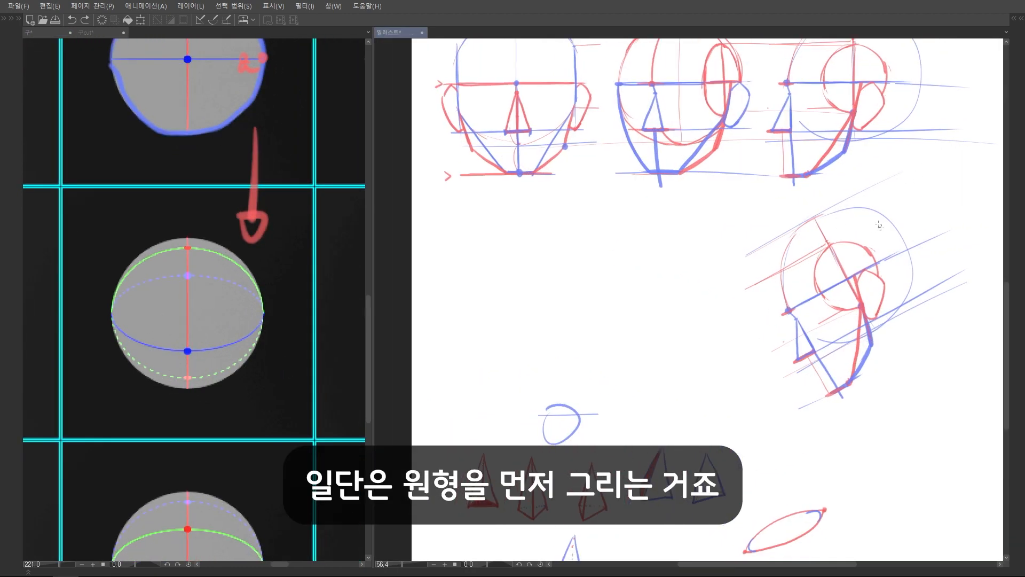
Carry thin red horizontal guides from the top and bottom of the downward-tilted side head's skull across to the empty area beside it
{"action": "left_click_drag", "start_coordinate": [858, 207], "coordinate": [598, 224]}
{"action": "key", "text": "ctrl+z"}
{"action": "left_click_drag", "start_coordinate": [840, 202], "coordinate": [651, 206]}
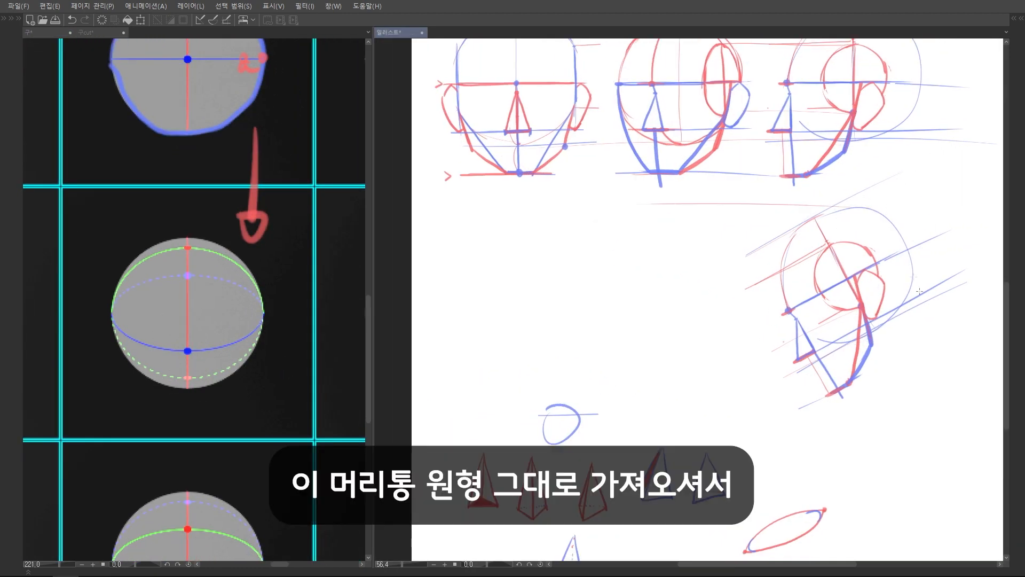
{"action": "left_click_drag", "start_coordinate": [809, 340], "coordinate": [538, 344]}
{"action": "key", "text": "ctrl+z"}
{"action": "left_click_drag", "start_coordinate": [857, 345], "coordinate": [619, 341]}
{"action": "mouse_move", "coordinate": [678, 214]}
{"action": "left_mouse_down"}
{"action": "mouse_move", "coordinate": [705, 339]}
{"action": "mouse_move", "coordinate": [635, 225]}
{"action": "mouse_move", "coordinate": [612, 246]}
{"action": "mouse_move", "coordinate": [662, 211]}
{"action": "mouse_move", "coordinate": [692, 213]}
{"action": "left_mouse_up"}
{"action": "key", "text": "ctrl+z"}
{"action": "key", "text": "ctrl+z"}
Draw the left half of a red head circle between the two guides, cleaning up rough strokes with the eraser
{"action": "scroll", "coordinate": [708, 290], "scroll_direction": "up", "scroll_amount": 2}
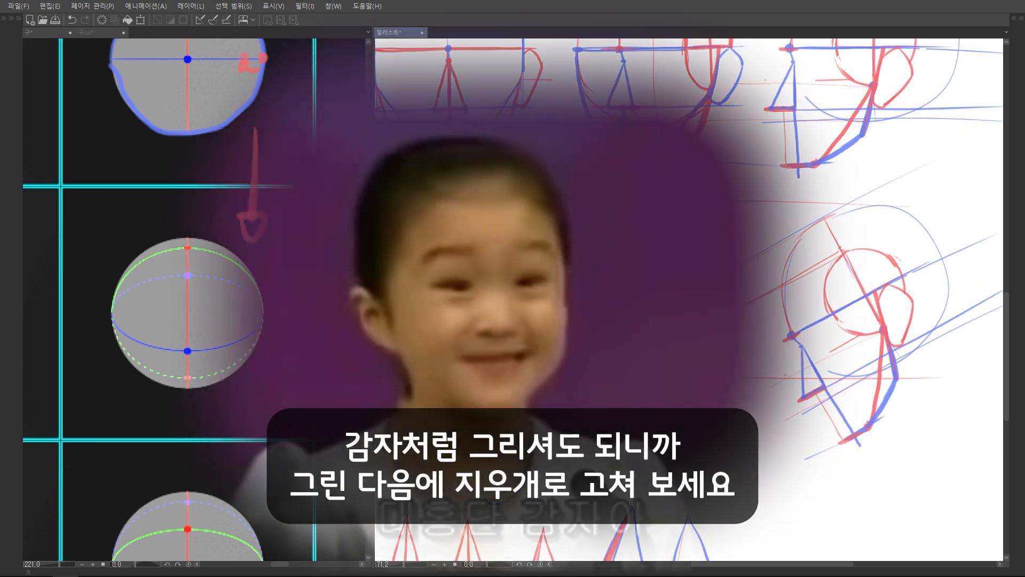
{"action": "scroll", "coordinate": [676, 234], "scroll_direction": "up", "scroll_amount": 2}
{"action": "key", "text": "e"}
{"action": "left_click_drag", "start_coordinate": [522, 283], "coordinate": [526, 377]}
{"action": "key", "text": "p"}
{"action": "left_click_drag", "start_coordinate": [508, 302], "coordinate": [548, 419]}
{"action": "key", "text": "e"}
{"action": "mouse_move", "coordinate": [526, 262]}
{"action": "left_mouse_down"}
{"action": "mouse_move", "coordinate": [568, 211]}
{"action": "mouse_move", "coordinate": [528, 259]}
{"action": "left_mouse_up"}
{"action": "key", "text": "p"}
{"action": "mouse_move", "coordinate": [503, 340]}
{"action": "left_mouse_down"}
{"action": "mouse_move", "coordinate": [565, 205]}
{"action": "mouse_move", "coordinate": [587, 192]}
{"action": "left_mouse_up"}
Complete the head circle's right and lower arcs in red, erasing and redrawing the uneven lower-right part
{"action": "left_click_drag", "start_coordinate": [715, 221], "coordinate": [738, 244]}
{"action": "key", "text": "e"}
{"action": "left_click_drag", "start_coordinate": [719, 393], "coordinate": [677, 415]}
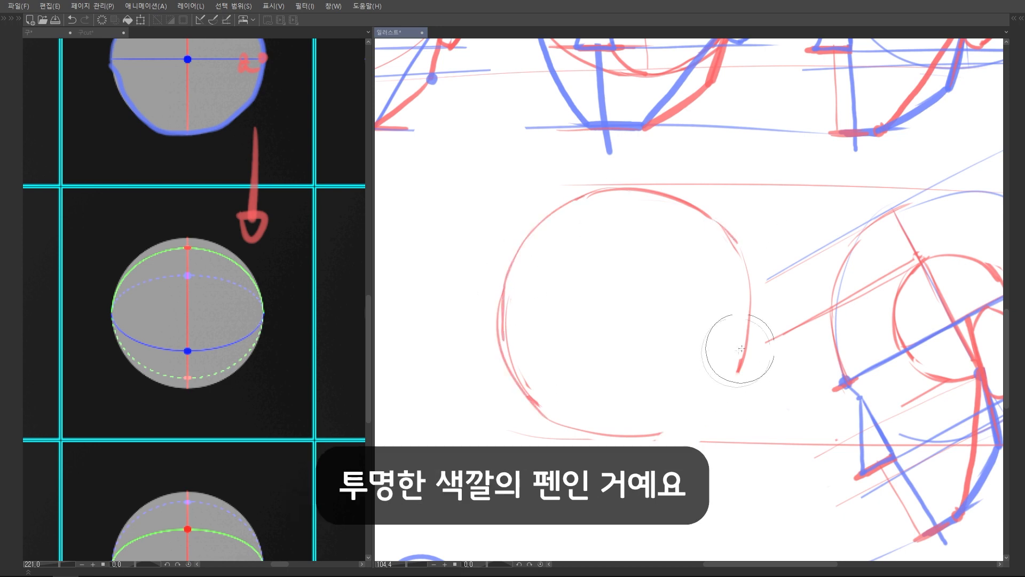
{"action": "key", "text": "p"}
{"action": "mouse_move", "coordinate": [746, 338]}
{"action": "left_mouse_down"}
{"action": "mouse_move", "coordinate": [725, 385]}
{"action": "mouse_move", "coordinate": [643, 433]}
{"action": "left_mouse_up"}
{"action": "left_click_drag", "start_coordinate": [643, 433], "coordinate": [709, 403]}
Draw a blue vertical centre line and a thin red horizontal line through the circle, with a red dot at their crossing
{"action": "scroll", "coordinate": [548, 416], "scroll_direction": "down", "scroll_amount": 2}
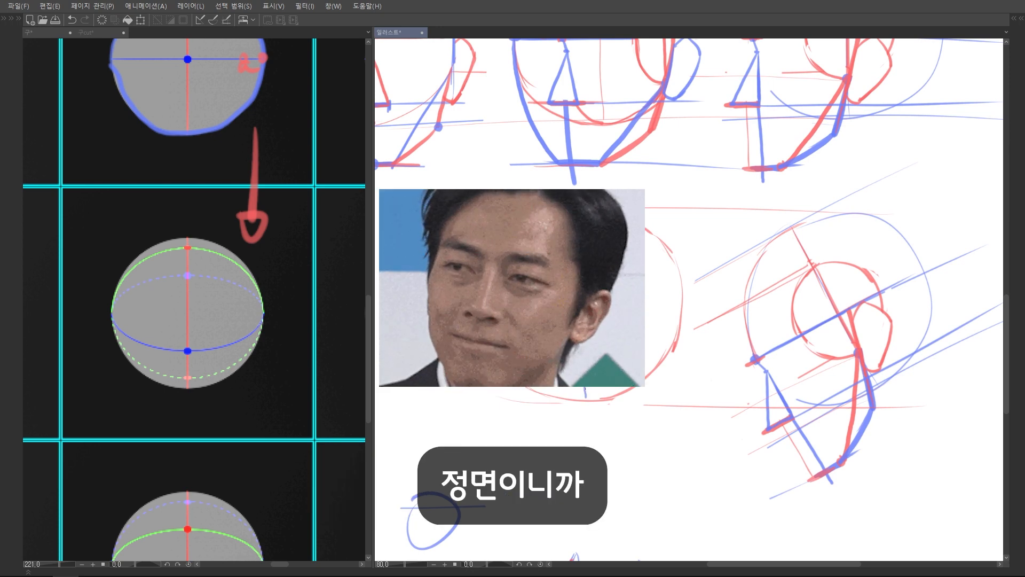
{"action": "scroll", "coordinate": [574, 328], "scroll_direction": "up", "scroll_amount": 2}
{"action": "left_click_drag", "start_coordinate": [457, 307], "coordinate": [727, 308]}
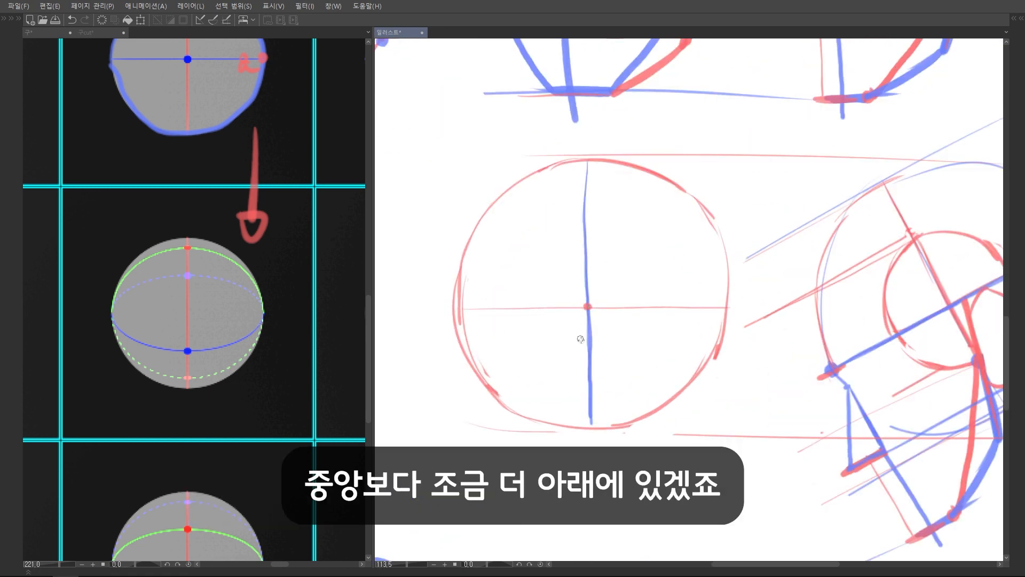
{"action": "key", "text": "ctrl+z"}
Try a red brow point slightly below the circle's centre with a red brow curve running to both edges
{"action": "left_click", "coordinate": [590, 345]}
{"action": "mouse_move", "coordinate": [458, 306]}
{"action": "left_mouse_down"}
{"action": "mouse_move", "coordinate": [466, 330]}
{"action": "mouse_move", "coordinate": [590, 351]}
{"action": "left_mouse_up"}
{"action": "mouse_move", "coordinate": [722, 302]}
{"action": "left_mouse_down"}
{"action": "mouse_move", "coordinate": [649, 345]}
{"action": "mouse_move", "coordinate": [596, 349]}
{"action": "left_mouse_up"}
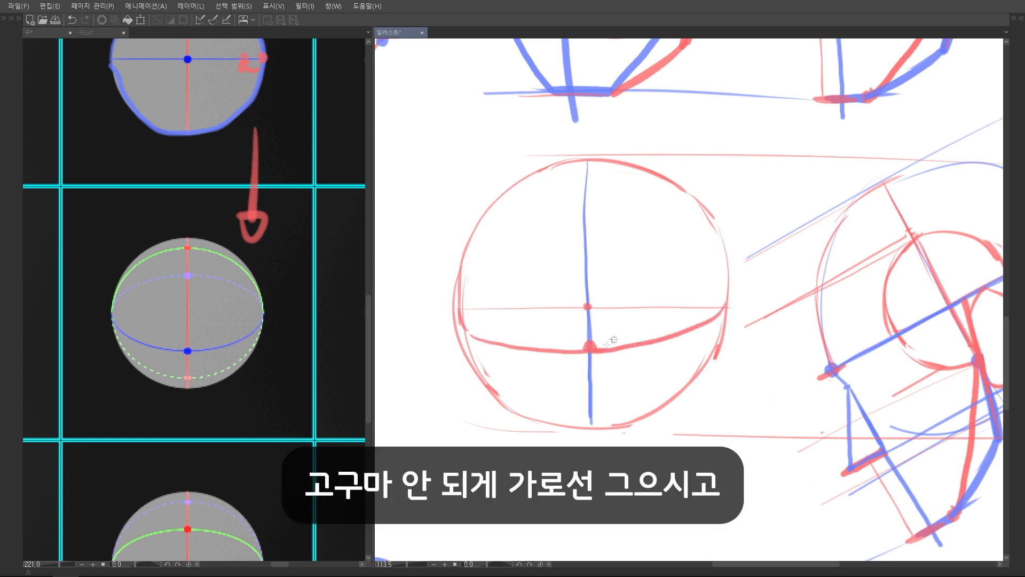
{"action": "scroll", "coordinate": [554, 323], "scroll_direction": "down", "scroll_amount": 5}
{"action": "scroll", "coordinate": [554, 323], "scroll_direction": "up", "scroll_amount": 4}
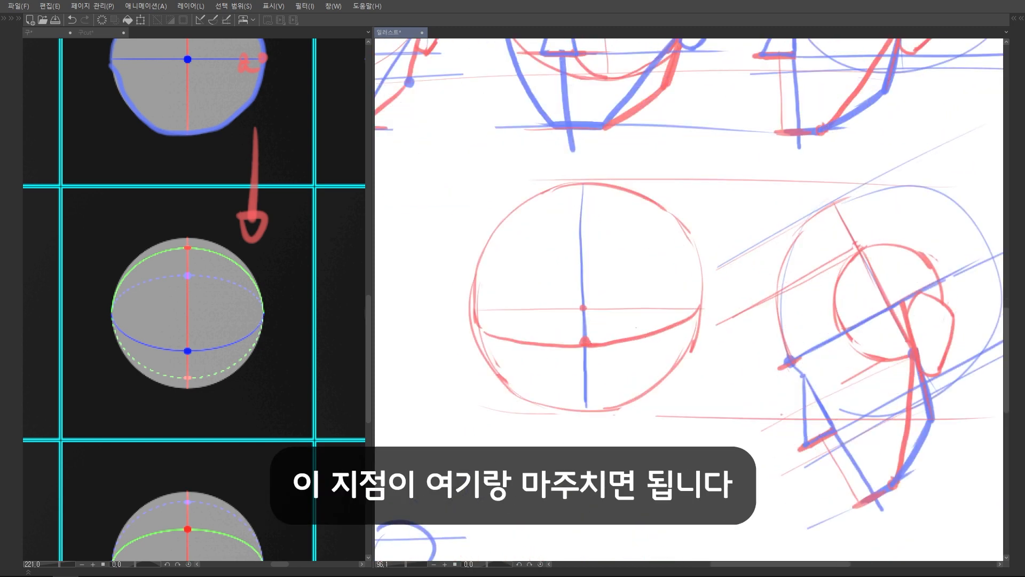
Try linking the circle's brow point to the tilted side head's brow in blue, and undo it together with the red brow curve
{"action": "left_click_drag", "start_coordinate": [583, 346], "coordinate": [588, 346]}
{"action": "mouse_move", "coordinate": [822, 341]}
{"action": "left_mouse_down"}
{"action": "mouse_move", "coordinate": [768, 314]}
{"action": "mouse_move", "coordinate": [539, 330]}
{"action": "left_mouse_up"}
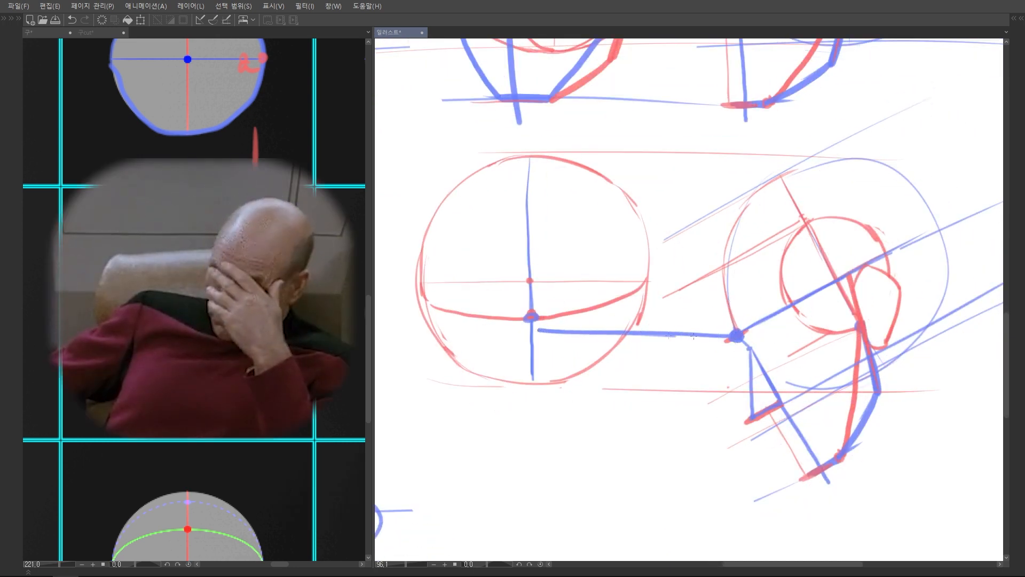
{"action": "scroll", "coordinate": [608, 314], "scroll_direction": "down", "scroll_amount": 3}
{"action": "scroll", "coordinate": [608, 314], "scroll_direction": "up", "scroll_amount": 4}
{"action": "key", "text": "ctrl+z"}
{"action": "key", "text": "ctrl+z"}
{"action": "key", "text": "ctrl+z"}
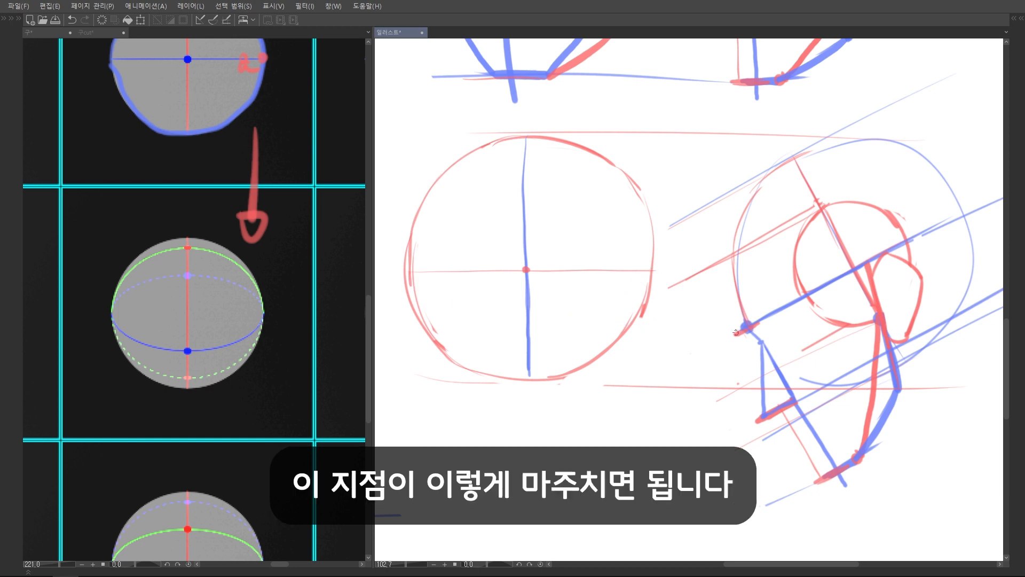
Carry a blue guide from the tilted side head's brow point to the circle's centre line and curve the brow line to both edges
{"action": "left_click_drag", "start_coordinate": [747, 326], "coordinate": [527, 323]}
{"action": "mouse_move", "coordinate": [649, 265]}
{"action": "left_mouse_down"}
{"action": "mouse_move", "coordinate": [631, 293]}
{"action": "mouse_move", "coordinate": [539, 324]}
{"action": "mouse_move", "coordinate": [646, 279]}
{"action": "left_mouse_up"}
{"action": "key", "text": "ctrl+z"}
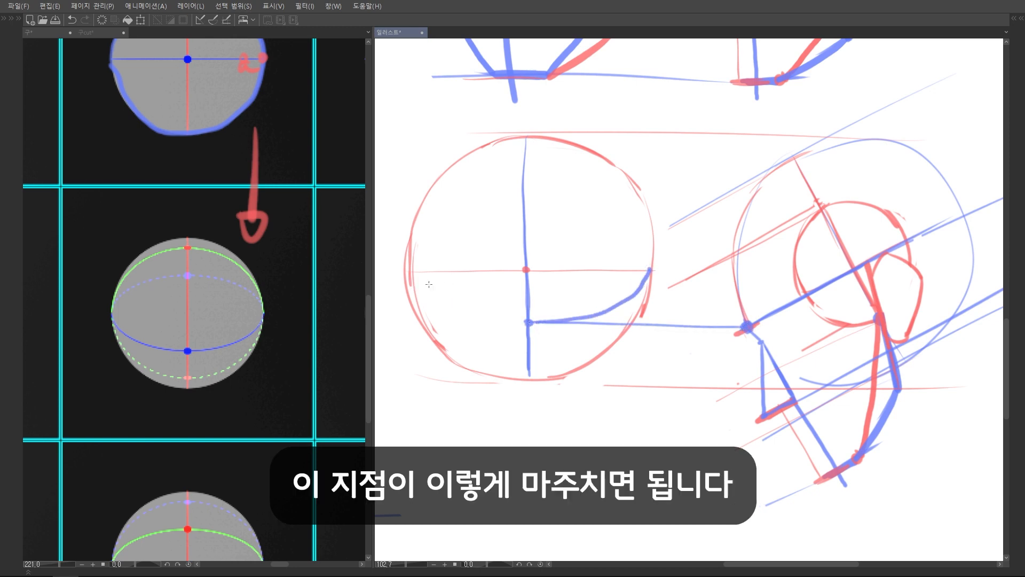
{"action": "mouse_move", "coordinate": [411, 276]}
{"action": "left_mouse_down"}
{"action": "mouse_move", "coordinate": [480, 319]}
{"action": "mouse_move", "coordinate": [526, 323]}
{"action": "left_mouse_up"}
{"action": "scroll", "coordinate": [647, 341], "scroll_direction": "down", "scroll_amount": 4}
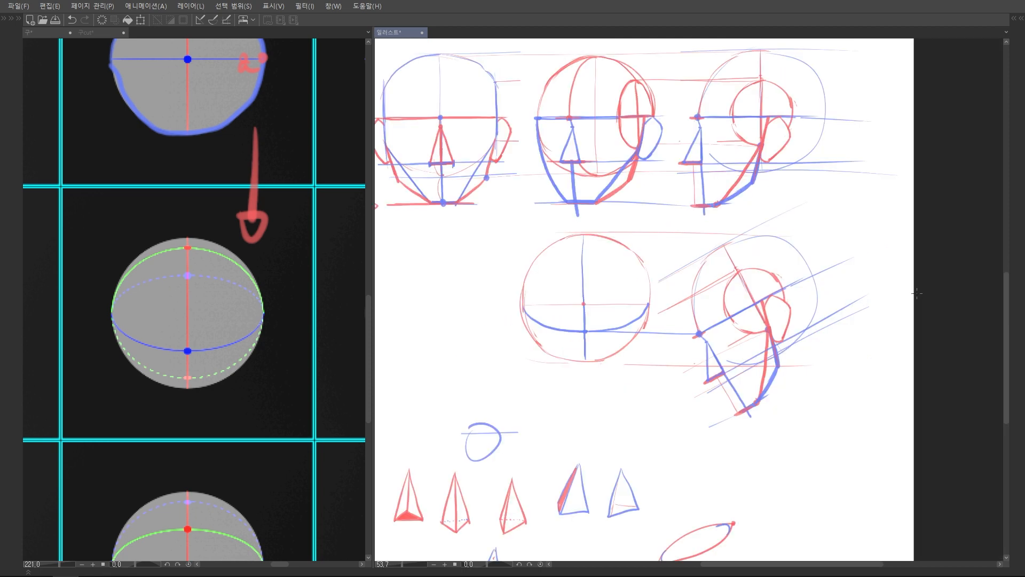
Project the tilted side head's crown point onto the circle's centre line with a red guide and draw red arcs from it to both edges
{"action": "scroll", "coordinate": [775, 201], "scroll_direction": "up", "scroll_amount": 3}
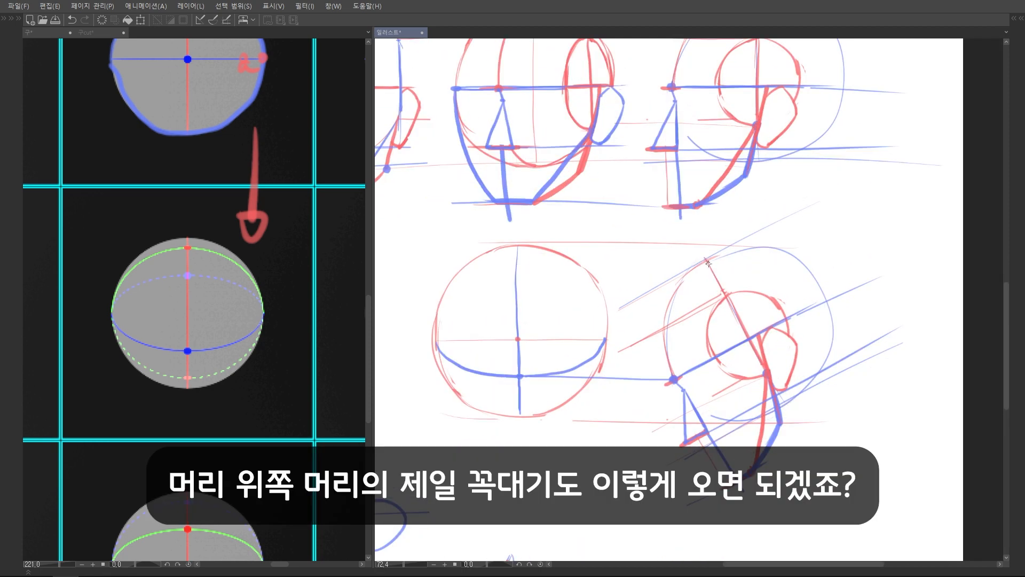
{"action": "left_click_drag", "start_coordinate": [677, 287], "coordinate": [744, 251]}
{"action": "mouse_move", "coordinate": [751, 250]}
{"action": "left_mouse_down"}
{"action": "mouse_move", "coordinate": [559, 249]}
{"action": "mouse_move", "coordinate": [748, 254]}
{"action": "left_mouse_up"}
{"action": "key", "text": "ctrl+z"}
{"action": "left_click", "coordinate": [560, 250]}
{"action": "left_click_drag", "start_coordinate": [479, 323], "coordinate": [552, 250]}
{"action": "key", "text": "h"}
{"action": "left_click_drag", "start_coordinate": [787, 288], "coordinate": [571, 295]}
{"action": "left_click_drag", "start_coordinate": [513, 335], "coordinate": [602, 256]}
{"action": "key", "text": "h"}
{"action": "scroll", "coordinate": [530, 298], "scroll_direction": "down", "scroll_amount": 4}
{"action": "scroll", "coordinate": [673, 296], "scroll_direction": "up", "scroll_amount": 3}
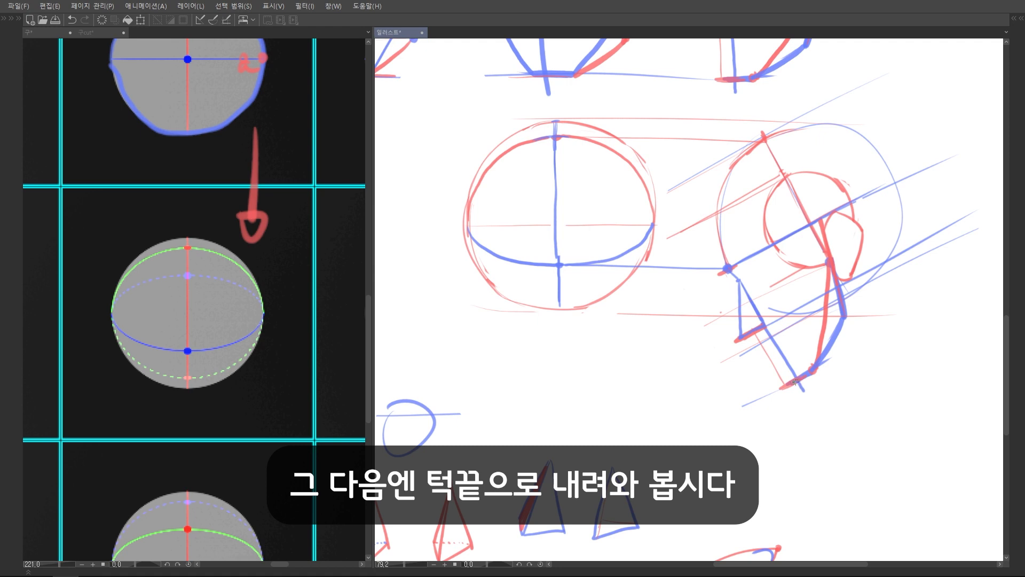
Extend the blue centre line below the circle and mark the chin with a horizontal guide from the tilted side head's chin
{"action": "mouse_move", "coordinate": [559, 280]}
{"action": "left_mouse_down"}
{"action": "mouse_move", "coordinate": [566, 392]}
{"action": "mouse_move", "coordinate": [790, 382]}
{"action": "left_mouse_up"}
{"action": "scroll", "coordinate": [817, 381], "scroll_direction": "up", "scroll_amount": 1}
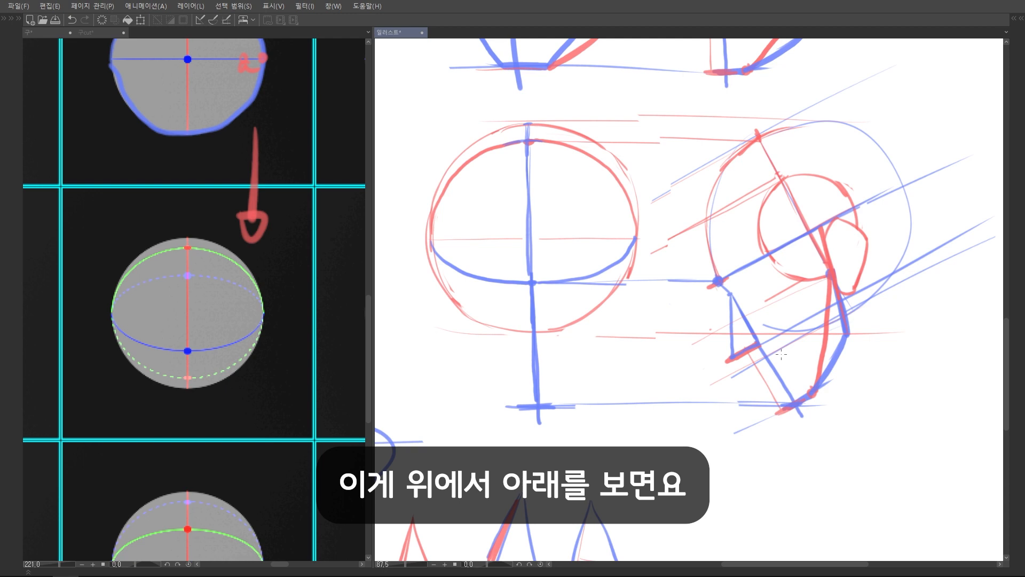
{"action": "scroll", "coordinate": [781, 354], "scroll_direction": "down", "scroll_amount": 2}
Sketch an upright red jaw on the tilted side head, with a blue curved arrow and horizontal lines at both chin levels
{"action": "left_click_drag", "start_coordinate": [688, 306], "coordinate": [679, 248]}
{"action": "scroll", "coordinate": [687, 247], "scroll_direction": "up", "scroll_amount": 3}
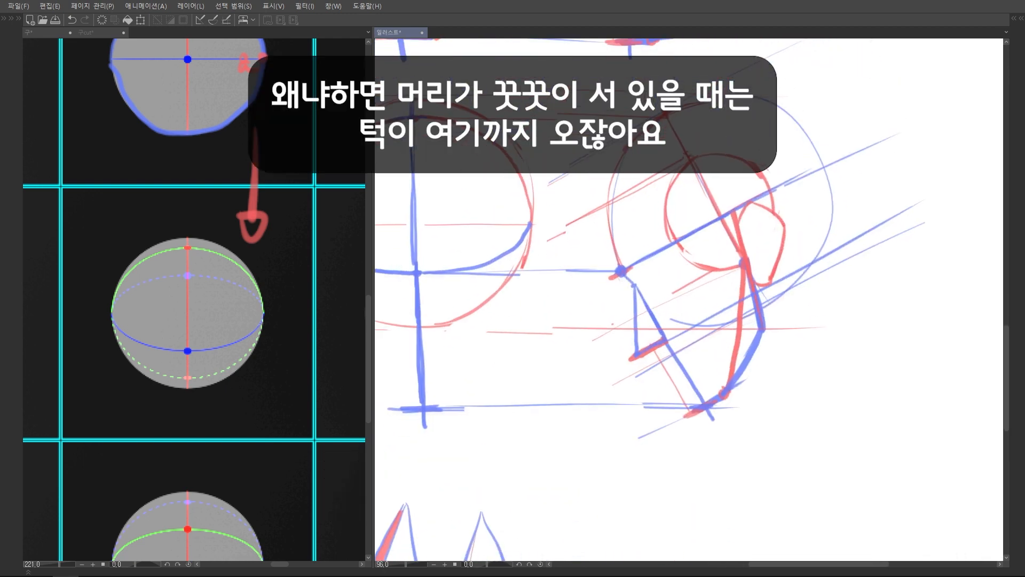
{"action": "mouse_move", "coordinate": [621, 272]}
{"action": "left_mouse_down"}
{"action": "mouse_move", "coordinate": [627, 425]}
{"action": "mouse_move", "coordinate": [638, 422]}
{"action": "left_mouse_up"}
{"action": "mouse_move", "coordinate": [582, 465]}
{"action": "left_mouse_down"}
{"action": "mouse_move", "coordinate": [686, 456]}
{"action": "mouse_move", "coordinate": [698, 479]}
{"action": "left_mouse_up"}
{"action": "scroll", "coordinate": [685, 436], "scroll_direction": "up", "scroll_amount": 3}
{"action": "mouse_move", "coordinate": [630, 424]}
{"action": "left_mouse_down"}
{"action": "mouse_move", "coordinate": [686, 420]}
{"action": "mouse_move", "coordinate": [739, 389]}
{"action": "mouse_move", "coordinate": [704, 399]}
{"action": "mouse_move", "coordinate": [731, 383]}
{"action": "left_mouse_up"}
{"action": "key", "text": "ctrl+z"}
{"action": "scroll", "coordinate": [761, 378], "scroll_direction": "down", "scroll_amount": 5}
{"action": "left_click_drag", "start_coordinate": [655, 401], "coordinate": [849, 402]}
{"action": "left_click_drag", "start_coordinate": [654, 383], "coordinate": [814, 384]}
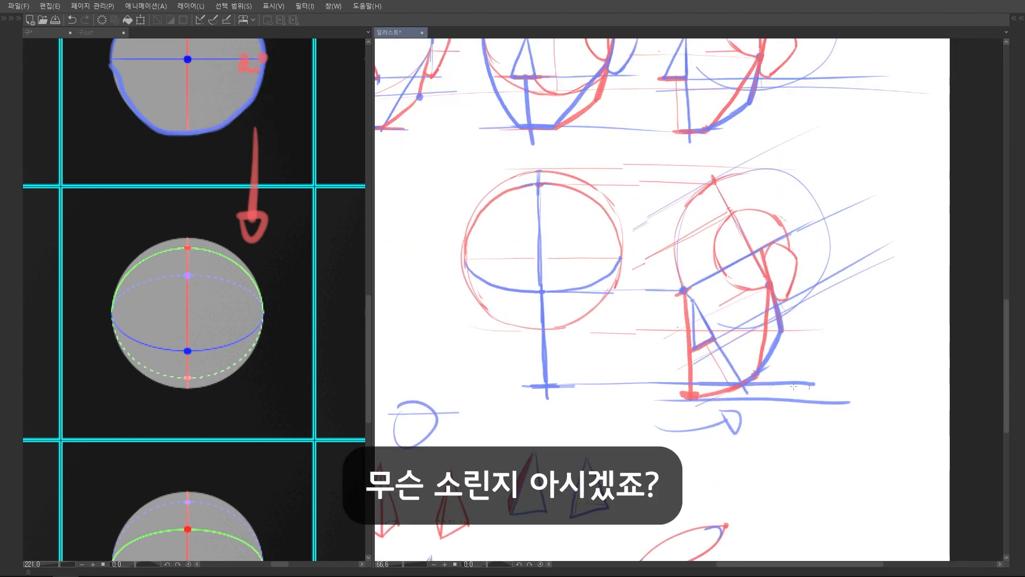
Compare the two chin lengths with blue downward arrows beside the tilted side head, and undo the comparison markings
{"action": "scroll", "coordinate": [759, 381], "scroll_direction": "up", "scroll_amount": 2}
{"action": "mouse_move", "coordinate": [661, 258]}
{"action": "left_mouse_down"}
{"action": "mouse_move", "coordinate": [671, 395]}
{"action": "mouse_move", "coordinate": [645, 281]}
{"action": "mouse_move", "coordinate": [644, 363]}
{"action": "mouse_move", "coordinate": [654, 357]}
{"action": "left_mouse_up"}
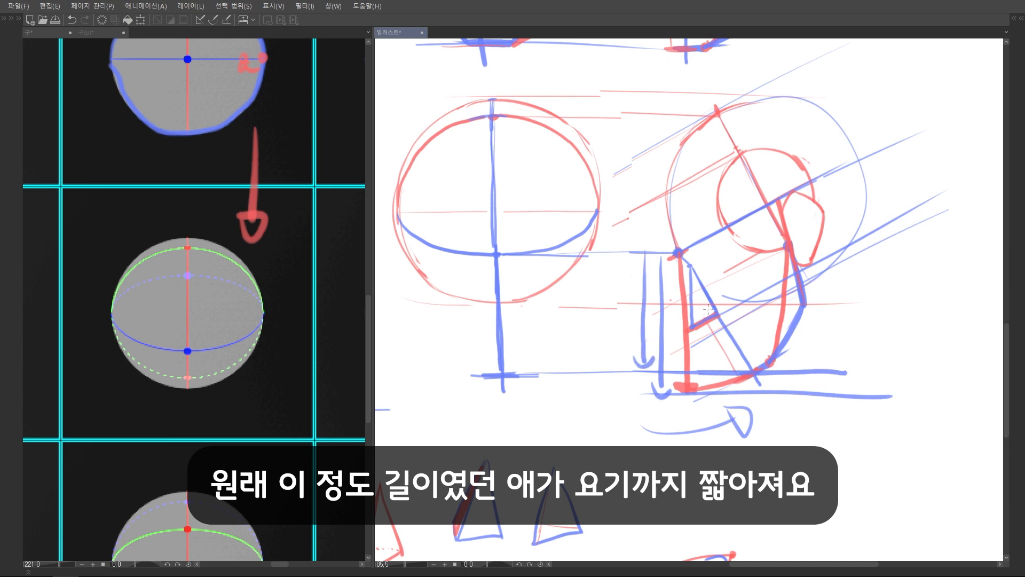
{"action": "scroll", "coordinate": [716, 366], "scroll_direction": "down", "scroll_amount": 4}
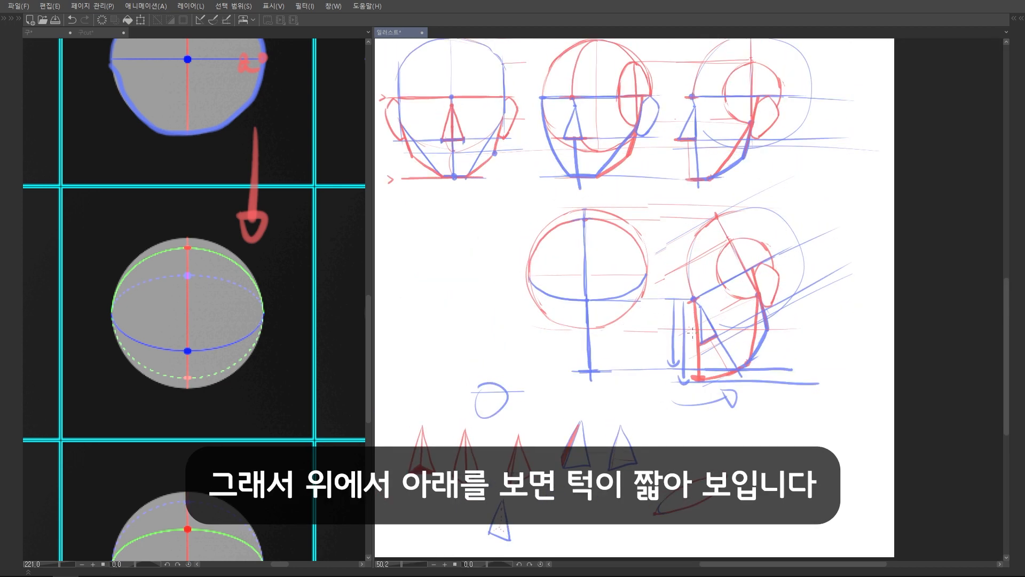
{"action": "key", "text": "ctrl+z"}
{"action": "key", "text": "ctrl+z"}
{"action": "key", "text": "ctrl+z"}
{"action": "key", "text": "ctrl+z"}
{"action": "key", "text": "ctrl+z"}
{"action": "key", "text": "ctrl+z"}
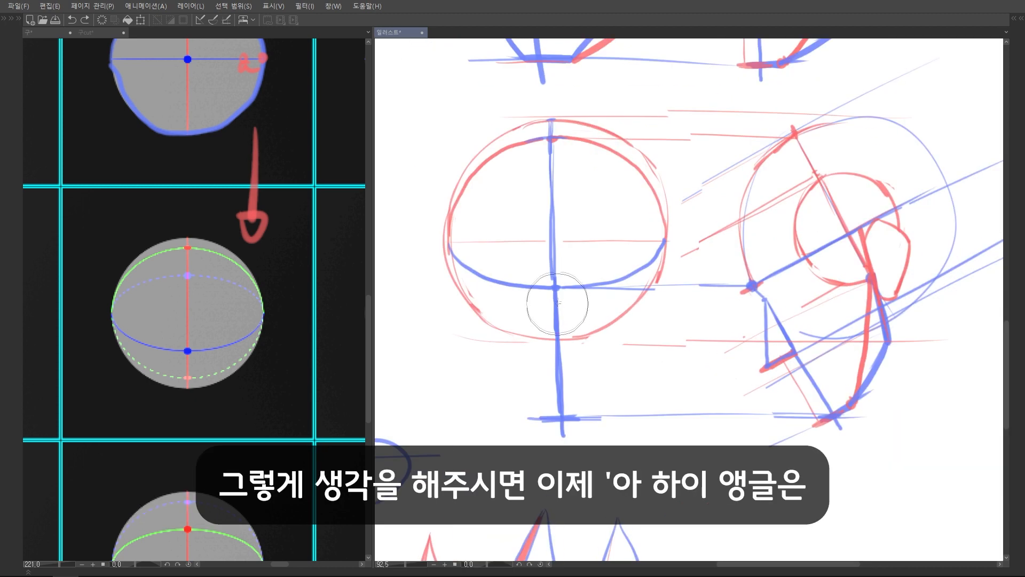
Strengthen the blue centre line of the front circle down to the chin guide and erase the overshoot below the chin
{"action": "left_click_drag", "start_coordinate": [557, 303], "coordinate": [554, 419]}
{"action": "mouse_move", "coordinate": [556, 349]}
{"action": "left_mouse_down"}
{"action": "mouse_move", "coordinate": [559, 434]}
{"action": "mouse_move", "coordinate": [573, 427]}
{"action": "left_mouse_up"}
{"action": "key", "text": "e"}
{"action": "key", "text": "p"}
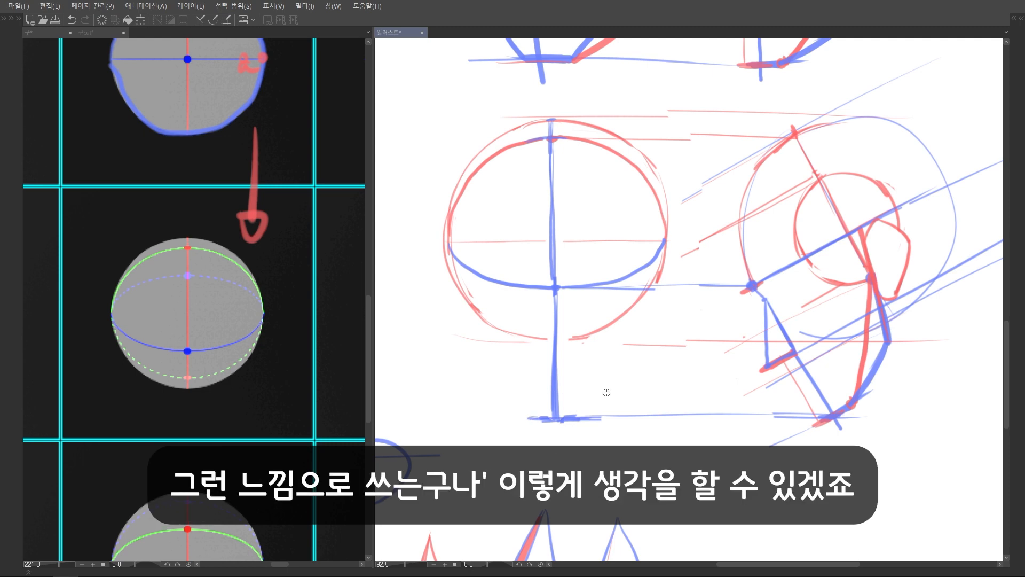
{"action": "left_click_drag", "start_coordinate": [578, 285], "coordinate": [576, 300]}
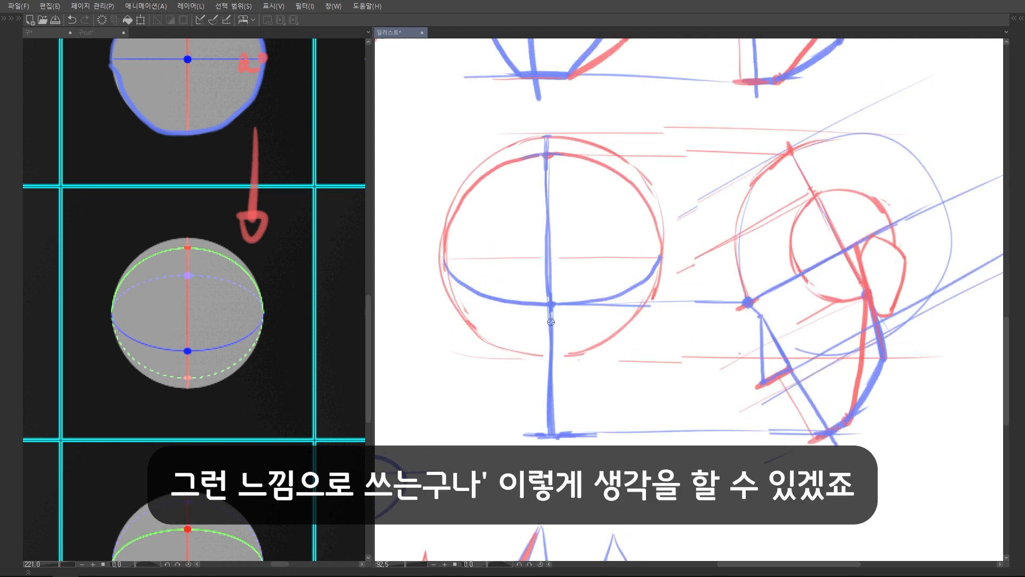
Cut both sides of the front circle with vertical blue lines after the side-cut sphere reference, and erase the arcs outside them
{"action": "scroll", "coordinate": [551, 322], "scroll_direction": "down", "scroll_amount": 3}
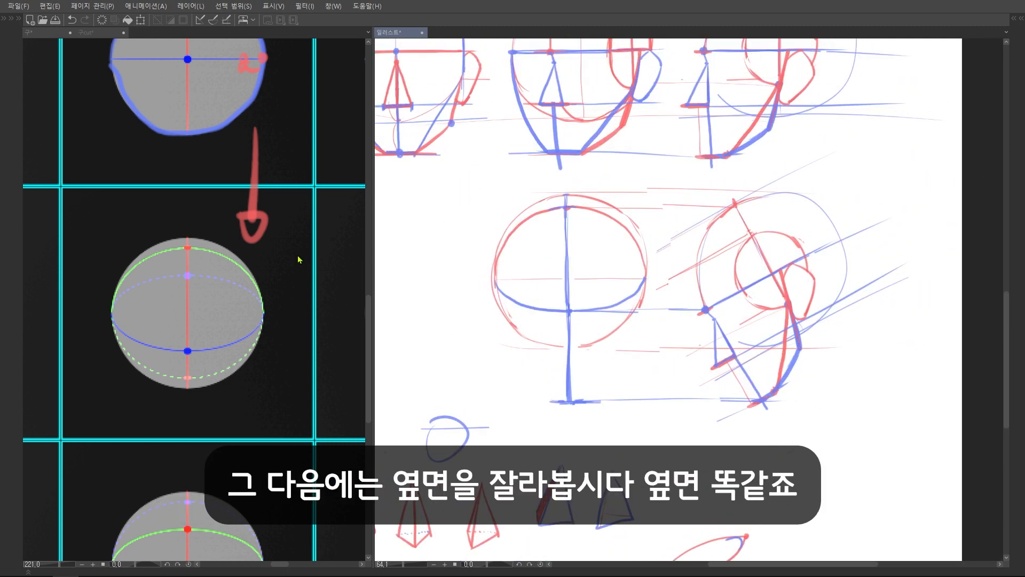
{"action": "left_click", "coordinate": [100, 33]}
{"action": "scroll", "coordinate": [199, 278], "scroll_direction": "down", "scroll_amount": 4}
{"action": "left_click_drag", "start_coordinate": [254, 267], "coordinate": [155, 160]}
{"action": "scroll", "coordinate": [198, 256], "scroll_direction": "up", "scroll_amount": 2}
{"action": "mouse_move", "coordinate": [230, 362]}
{"action": "left_mouse_down"}
{"action": "mouse_move", "coordinate": [229, 409]}
{"action": "mouse_move", "coordinate": [238, 402]}
{"action": "left_mouse_up"}
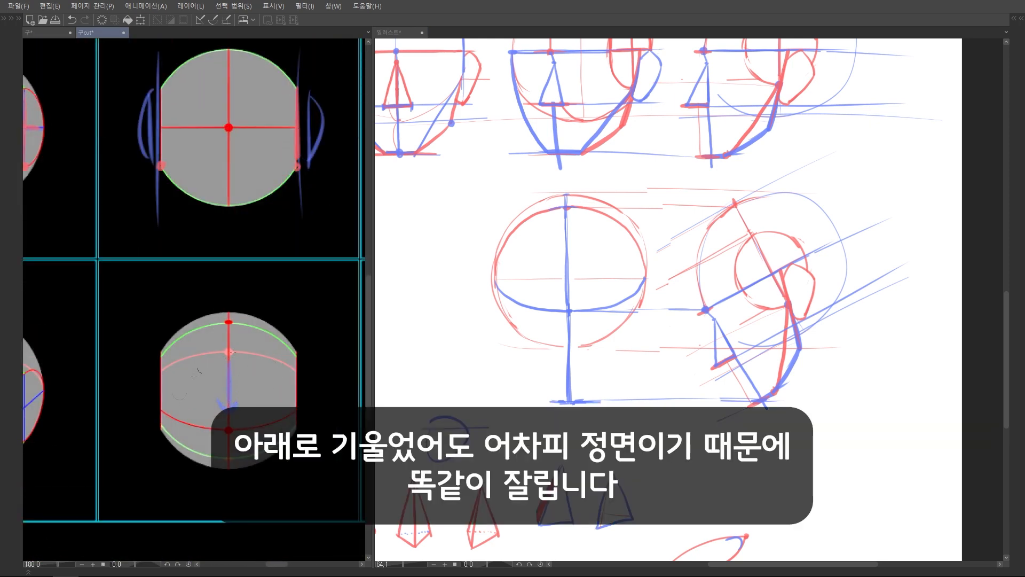
{"action": "scroll", "coordinate": [541, 293], "scroll_direction": "up", "scroll_amount": 1}
{"action": "left_click_drag", "start_coordinate": [490, 236], "coordinate": [490, 369]}
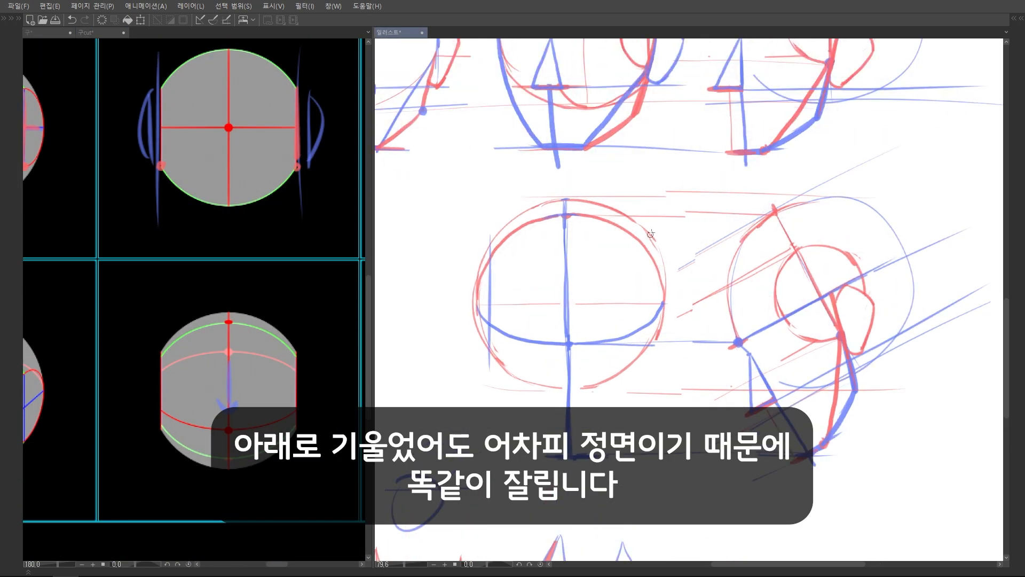
{"action": "left_click_drag", "start_coordinate": [650, 233], "coordinate": [651, 357]}
{"action": "left_click", "coordinate": [32, 33]}
{"action": "scroll", "coordinate": [618, 306], "scroll_direction": "down", "scroll_amount": 3}
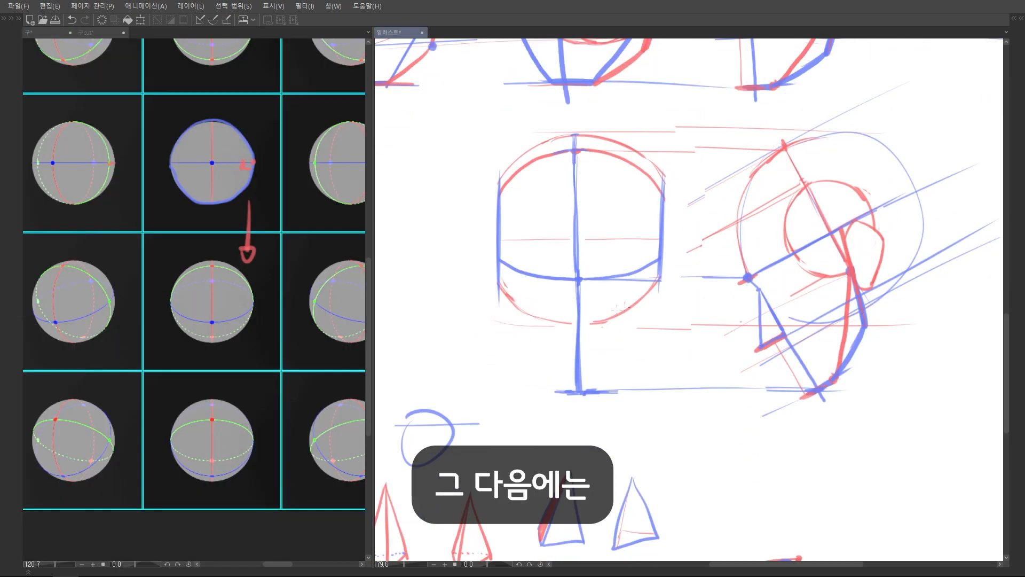
Point inward red arrows at both cut sides at brow level and mark the two chin corners with red dots
{"action": "scroll", "coordinate": [494, 283], "scroll_direction": "up", "scroll_amount": 3}
{"action": "mouse_move", "coordinate": [480, 283]}
{"action": "left_mouse_down"}
{"action": "mouse_move", "coordinate": [482, 297]}
{"action": "mouse_move", "coordinate": [487, 289]}
{"action": "left_mouse_up"}
{"action": "mouse_move", "coordinate": [772, 293]}
{"action": "left_mouse_down"}
{"action": "mouse_move", "coordinate": [749, 292]}
{"action": "mouse_move", "coordinate": [764, 282]}
{"action": "left_mouse_up"}
{"action": "left_click", "coordinate": [657, 444]}
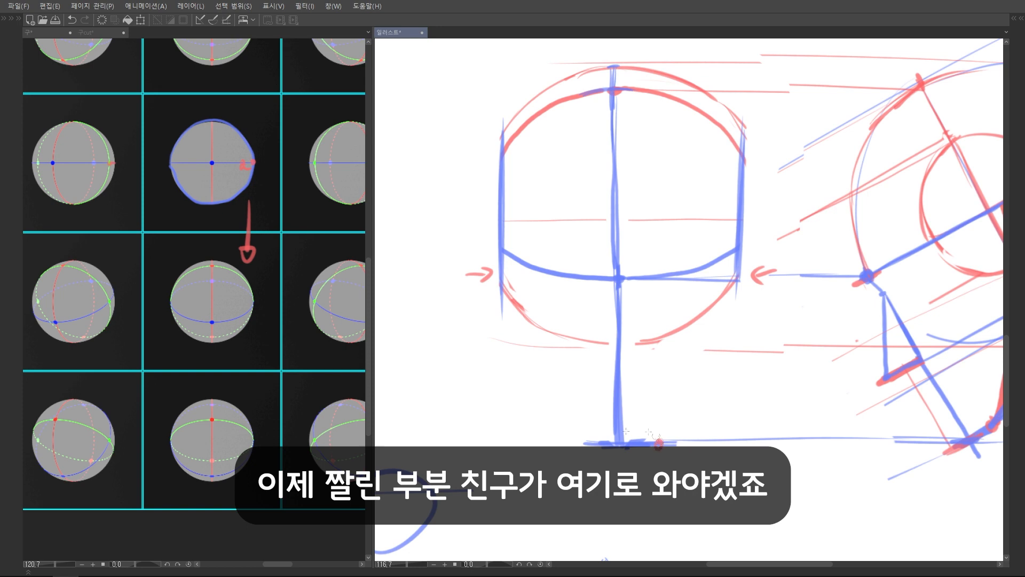
{"action": "left_click", "coordinate": [589, 446]}
Draw straight red jaw lines from the lower ends of both cut sides to the chin corner dots
{"action": "mouse_move", "coordinate": [502, 288]}
{"action": "left_mouse_down"}
{"action": "mouse_move", "coordinate": [553, 398]}
{"action": "mouse_move", "coordinate": [580, 437]}
{"action": "mouse_move", "coordinate": [548, 378]}
{"action": "mouse_move", "coordinate": [591, 446]}
{"action": "left_mouse_up"}
{"action": "key", "text": "ctrl+z"}
{"action": "left_click_drag", "start_coordinate": [739, 278], "coordinate": [655, 443]}
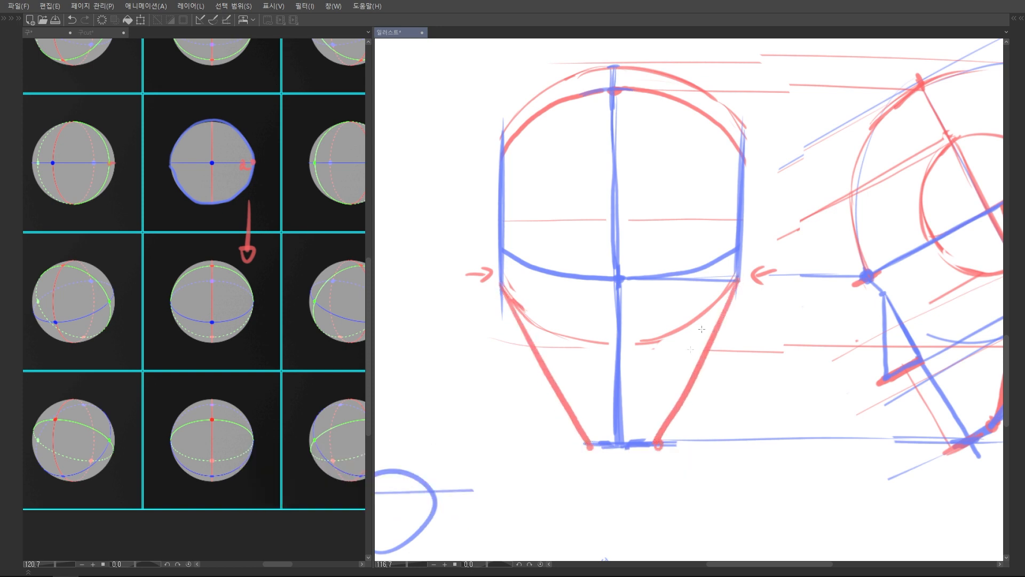
{"action": "key", "text": "ctrl+z"}
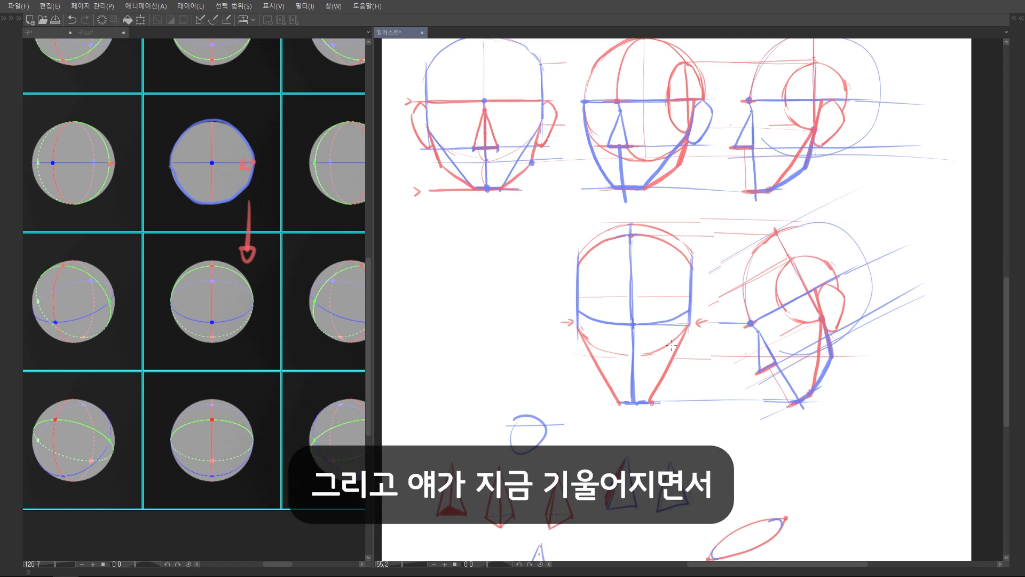
Mark the jaw slope with a red stroke beneath the upright side head's jaw and a steeper red arrow beside the tilted one
{"action": "scroll", "coordinate": [842, 326], "scroll_direction": "up", "scroll_amount": 1}
{"action": "mouse_move", "coordinate": [842, 325]}
{"action": "left_mouse_down"}
{"action": "mouse_move", "coordinate": [786, 340]}
{"action": "mouse_move", "coordinate": [768, 360]}
{"action": "left_mouse_up"}
{"action": "scroll", "coordinate": [737, 213], "scroll_direction": "up", "scroll_amount": 4}
{"action": "mouse_move", "coordinate": [737, 214]}
{"action": "left_mouse_down"}
{"action": "mouse_move", "coordinate": [735, 264]}
{"action": "mouse_move", "coordinate": [696, 234]}
{"action": "left_mouse_up"}
{"action": "key", "text": "ctrl+z"}
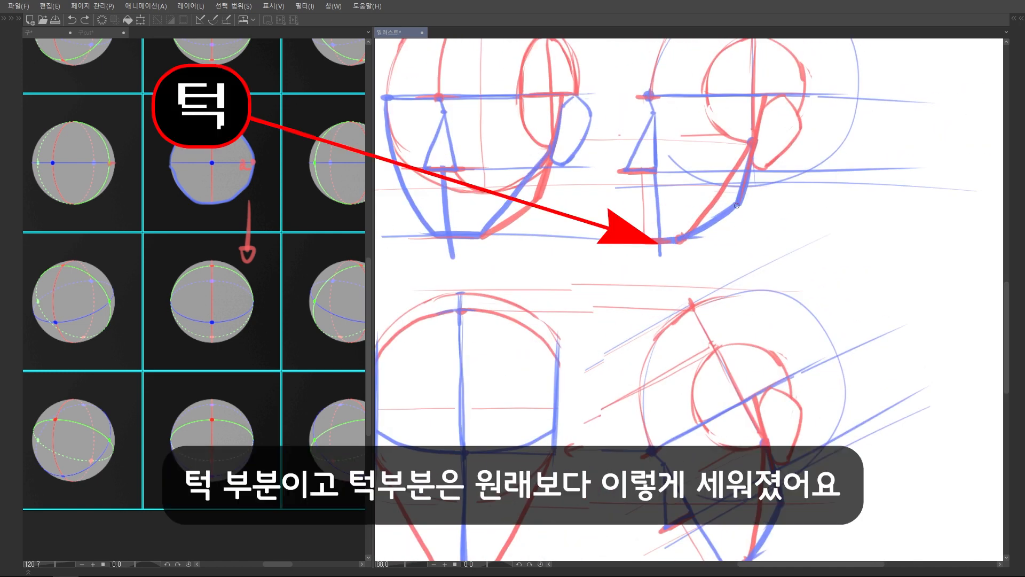
{"action": "scroll", "coordinate": [748, 230], "scroll_direction": "down", "scroll_amount": 4}
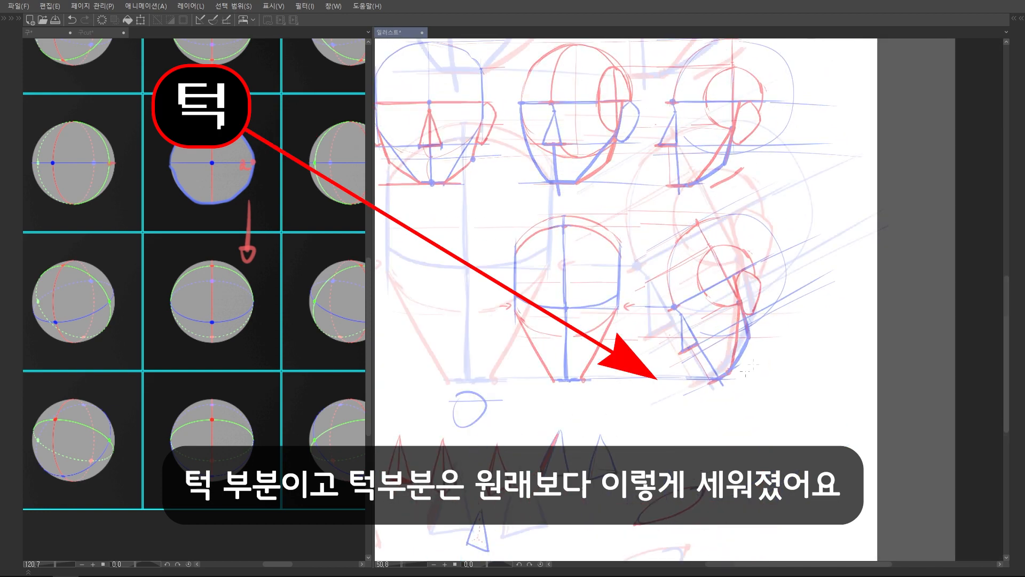
{"action": "scroll", "coordinate": [789, 315], "scroll_direction": "up", "scroll_amount": 4}
{"action": "left_click_drag", "start_coordinate": [789, 315], "coordinate": [747, 381]}
{"action": "scroll", "coordinate": [747, 381], "scroll_direction": "down", "scroll_amount": 3}
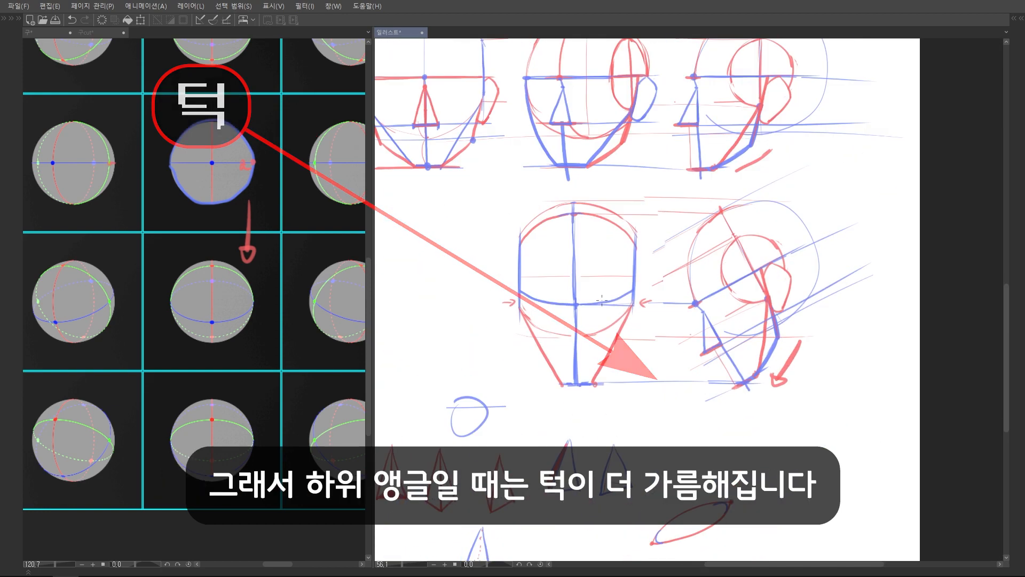
Project the tilted side head's jaw bend with a blue horizontal guide and draw bent blue jaw contours on both sides of the front head
{"action": "scroll", "coordinate": [694, 360], "scroll_direction": "up", "scroll_amount": 2}
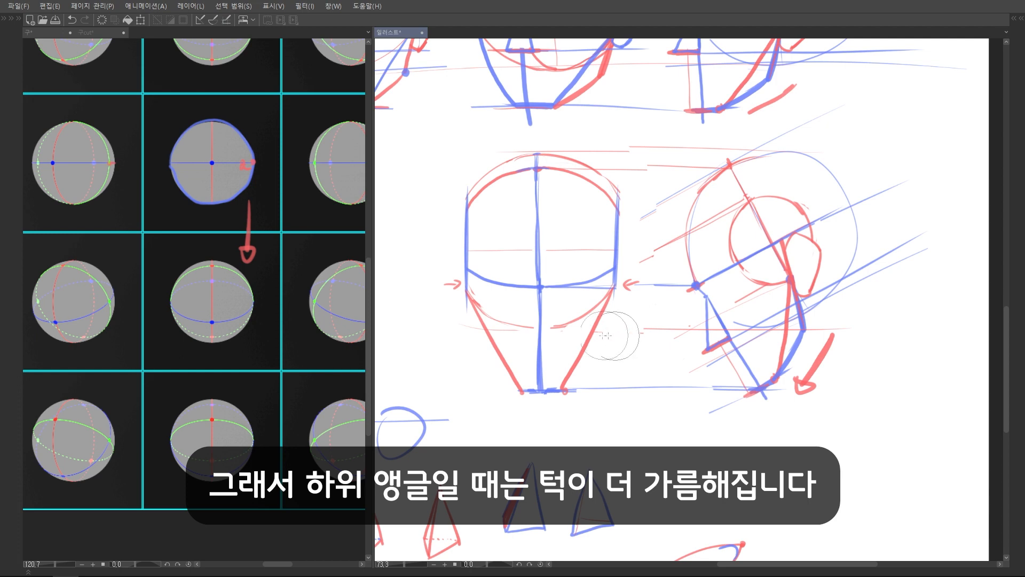
{"action": "left_click_drag", "start_coordinate": [808, 330], "coordinate": [612, 329]}
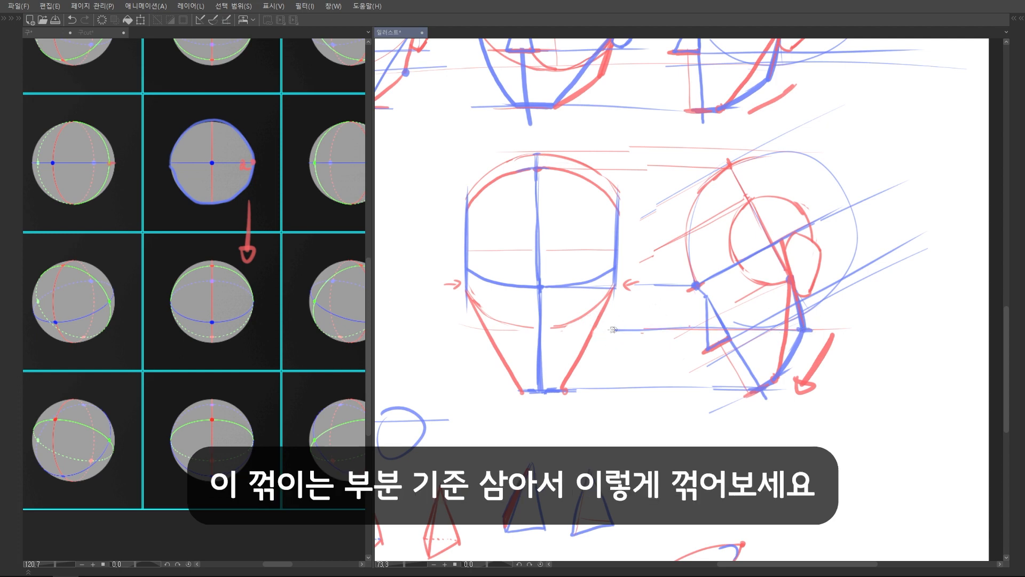
{"action": "mouse_move", "coordinate": [615, 289]}
{"action": "left_mouse_down"}
{"action": "mouse_move", "coordinate": [608, 329]}
{"action": "mouse_move", "coordinate": [564, 389]}
{"action": "left_mouse_up"}
{"action": "left_click_drag", "start_coordinate": [609, 324], "coordinate": [565, 389]}
{"action": "left_click_drag", "start_coordinate": [466, 293], "coordinate": [475, 332]}
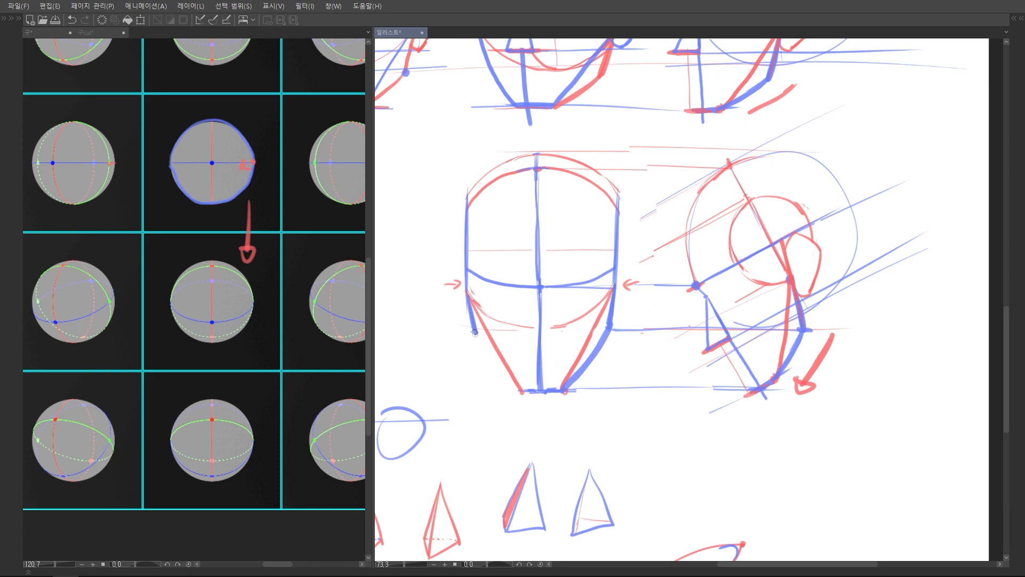
{"action": "left_click_drag", "start_coordinate": [475, 334], "coordinate": [521, 392]}
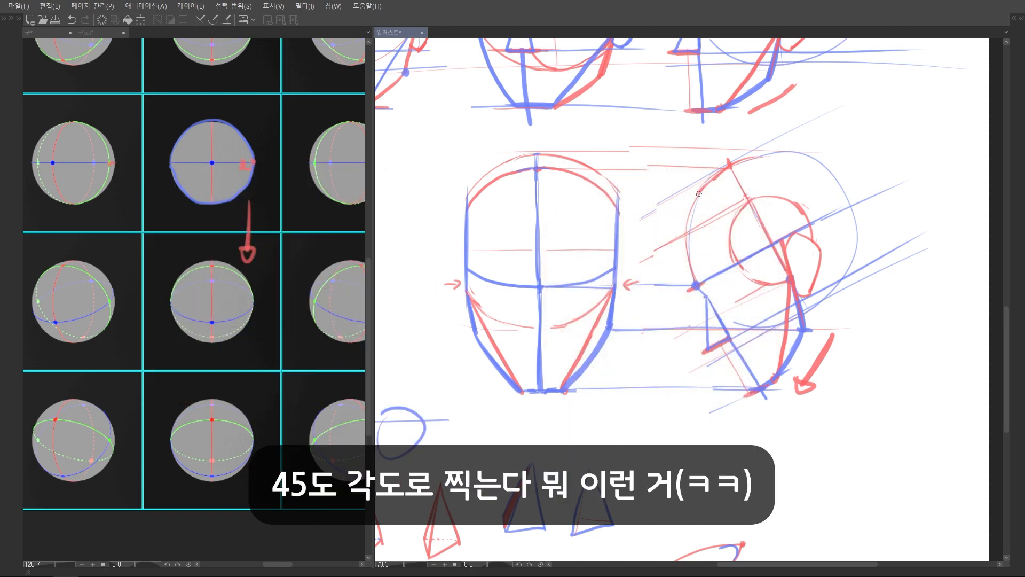
Trim the rough edges of the front head's blue jaw contours and the excess guide line beside the chin
{"action": "scroll", "coordinate": [696, 255], "scroll_direction": "down", "scroll_amount": 2}
{"action": "scroll", "coordinate": [602, 366], "scroll_direction": "up", "scroll_amount": 2}
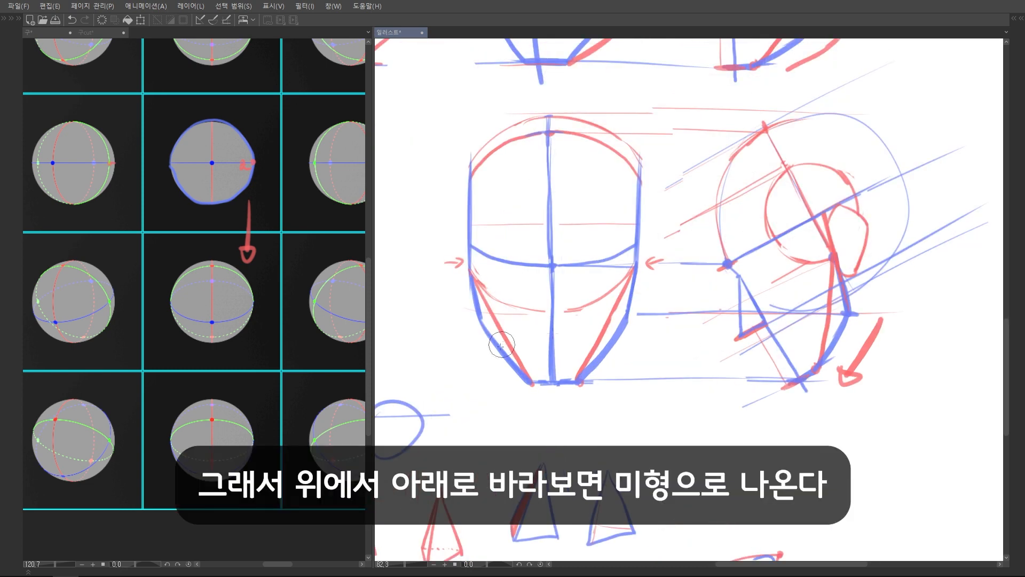
{"action": "left_click_drag", "start_coordinate": [628, 346], "coordinate": [589, 389]}
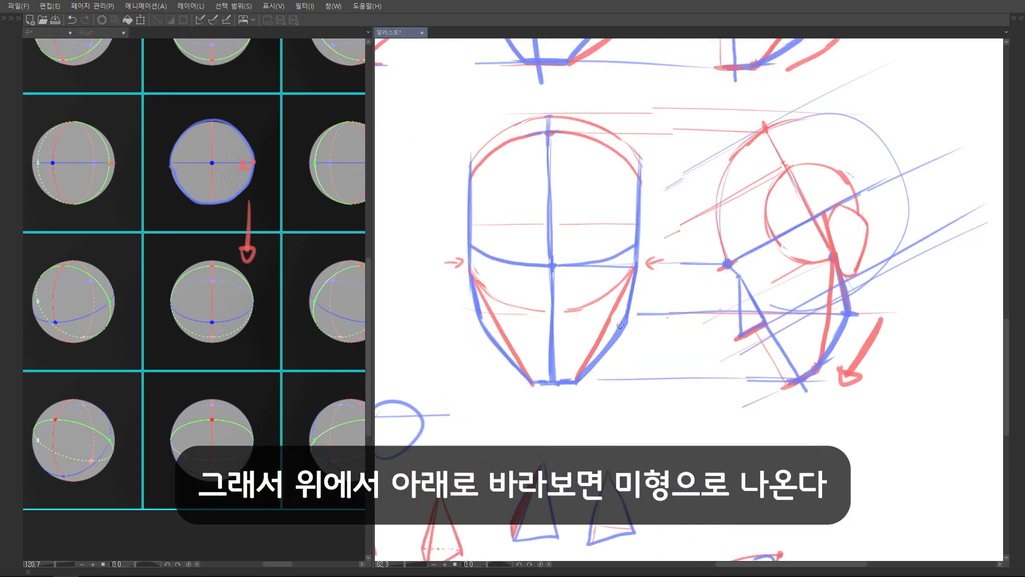
Dot both ends of the tilted side head's nose underside in red and draw a red nose-base line midway between the front brow and chin
{"action": "left_click_drag", "start_coordinate": [623, 263], "coordinate": [673, 278]}
{"action": "scroll", "coordinate": [806, 306], "scroll_direction": "up", "scroll_amount": 1}
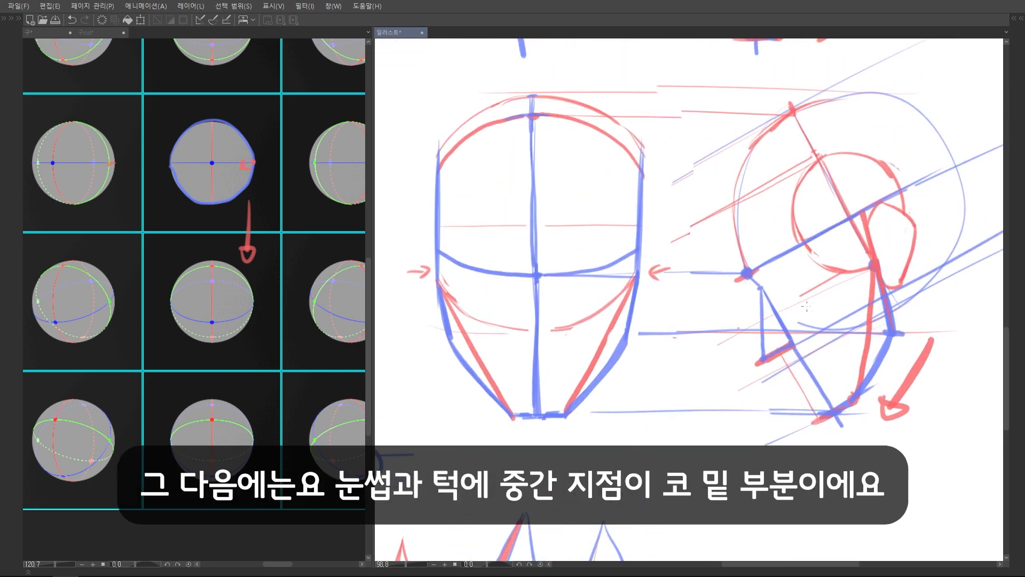
{"action": "mouse_move", "coordinate": [831, 338]}
{"action": "left_mouse_down"}
{"action": "mouse_move", "coordinate": [847, 317]}
{"action": "mouse_move", "coordinate": [781, 345]}
{"action": "mouse_move", "coordinate": [823, 311]}
{"action": "left_mouse_up"}
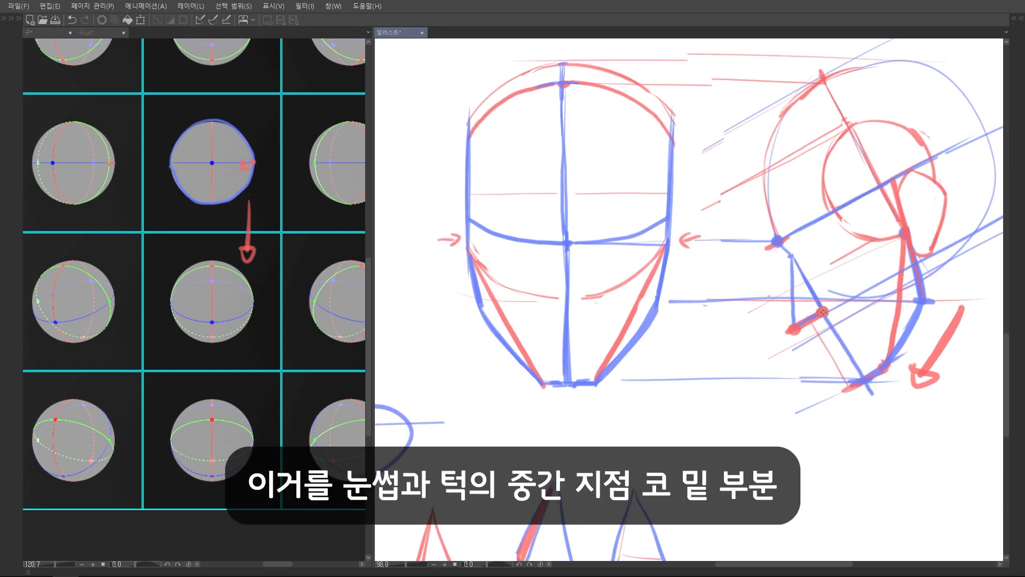
{"action": "left_click_drag", "start_coordinate": [538, 316], "coordinate": [631, 314]}
Compare the brow-to-nose and nose-to-chin distances with two red arcs beside the front centre line, and undo the arcs
{"action": "left_click_drag", "start_coordinate": [563, 246], "coordinate": [568, 381]}
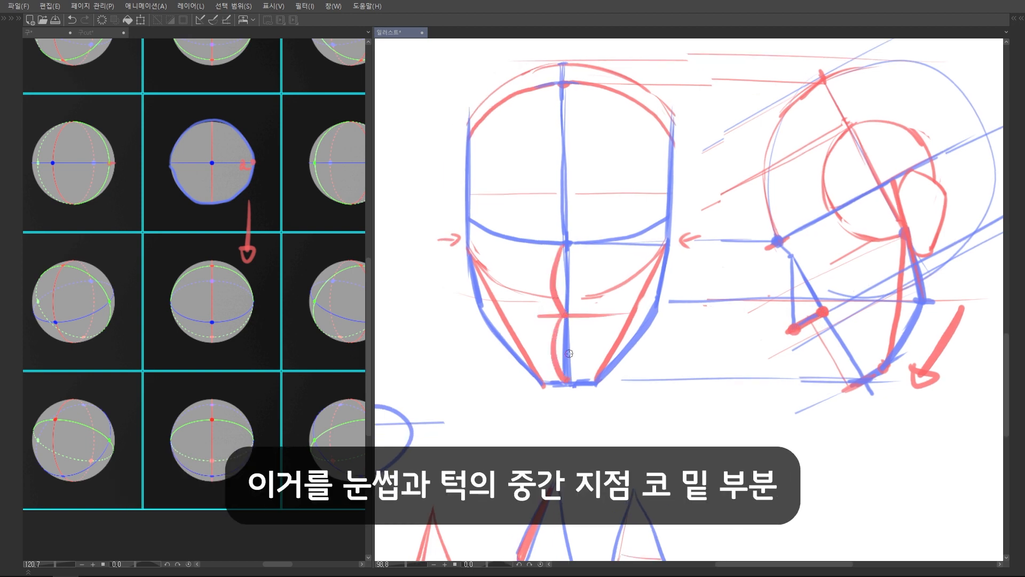
{"action": "key", "text": "ctrl+z"}
{"action": "key", "text": "ctrl+z"}
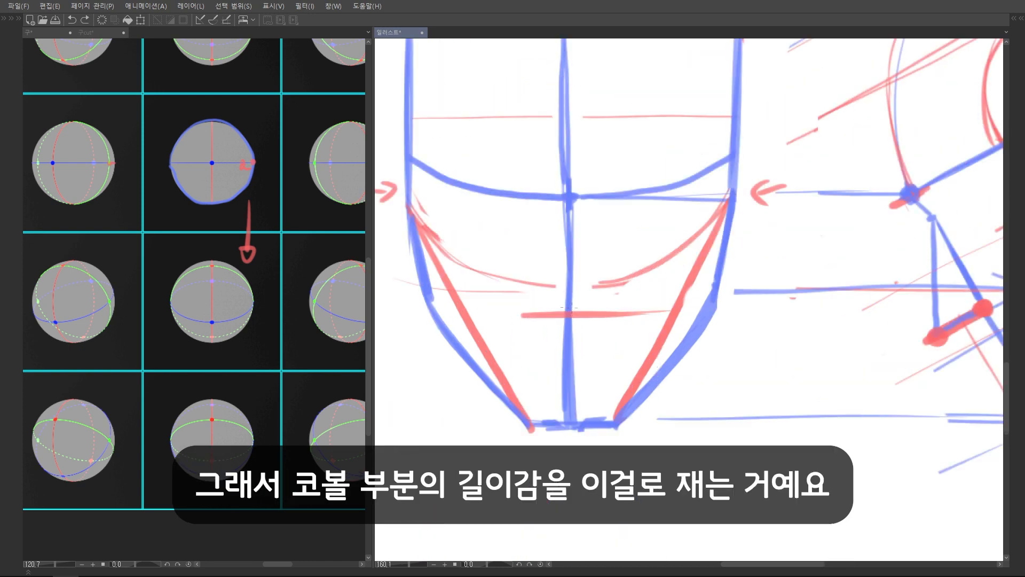
Cap the front nose-base line with red end dots, and try out a wider nose width before undoing it
{"action": "scroll", "coordinate": [755, 221], "scroll_direction": "down", "scroll_amount": 3}
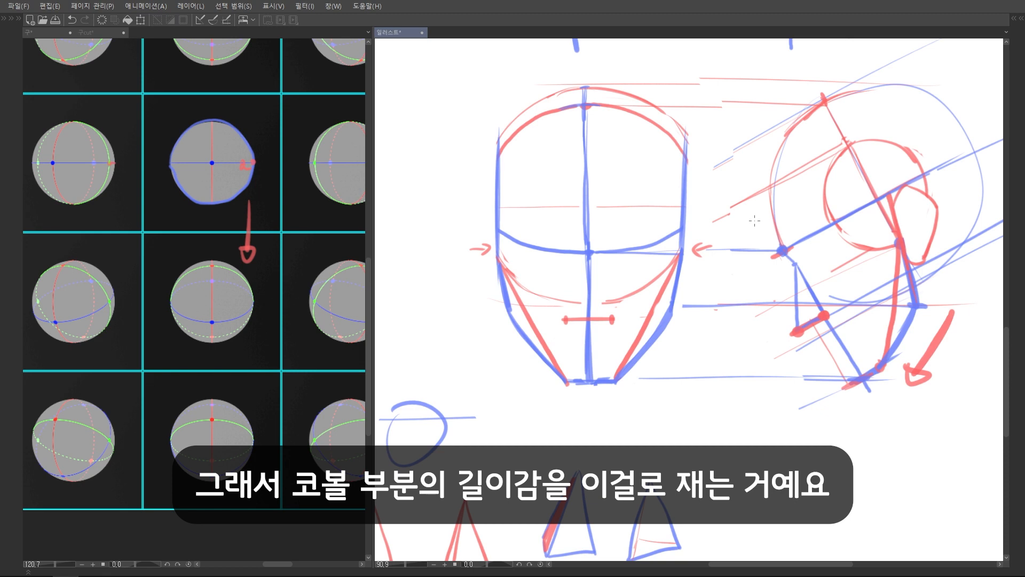
{"action": "scroll", "coordinate": [574, 320], "scroll_direction": "up", "scroll_amount": 3}
{"action": "left_click_drag", "start_coordinate": [533, 317], "coordinate": [667, 317]}
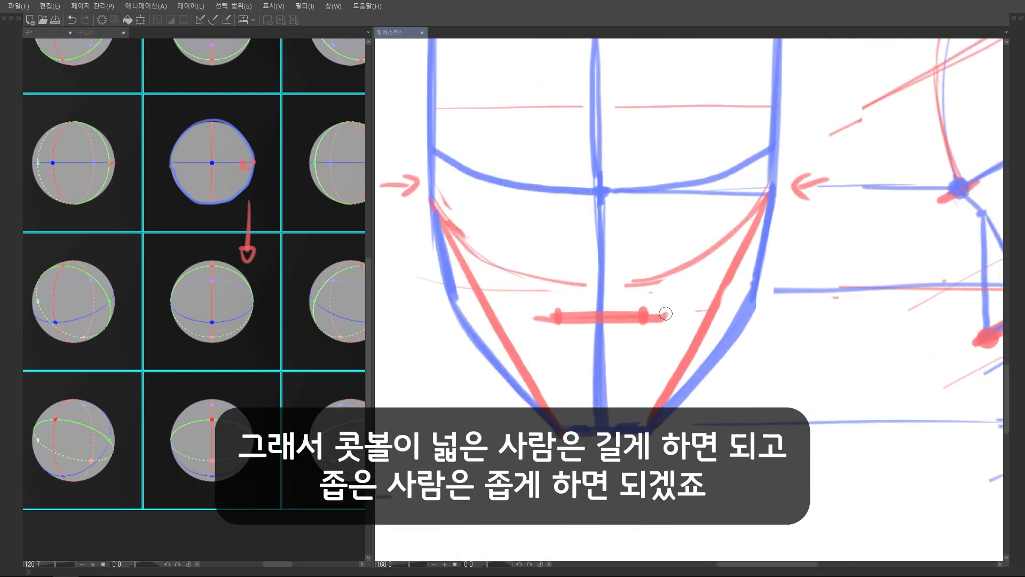
{"action": "key", "text": "ctrl+z"}
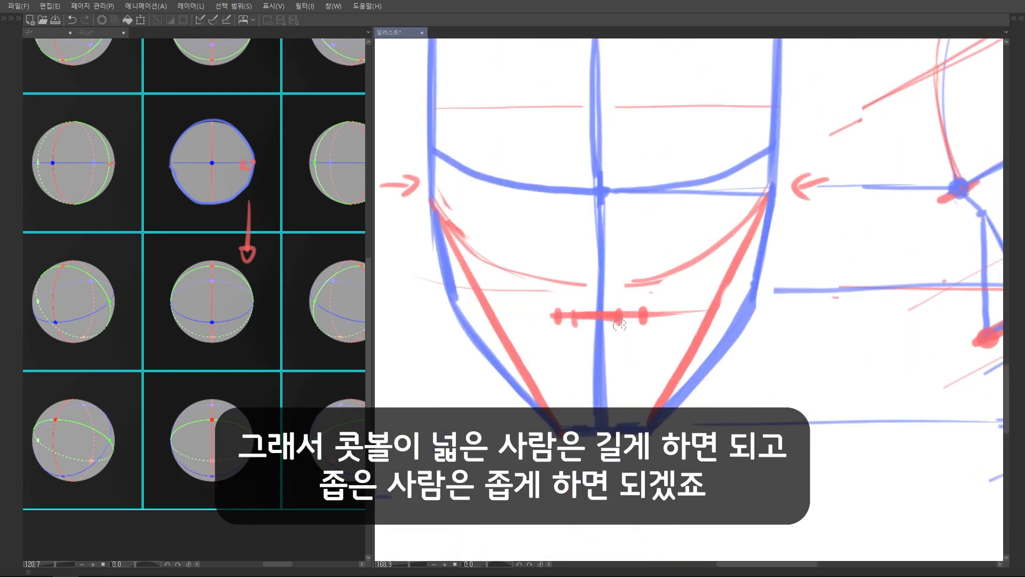
Compare nose tip and nose base levels on the upright and tilted side heads with temporary strokes, and undo them
{"action": "scroll", "coordinate": [789, 284], "scroll_direction": "down", "scroll_amount": 5}
{"action": "scroll", "coordinate": [788, 284], "scroll_direction": "up", "scroll_amount": 2}
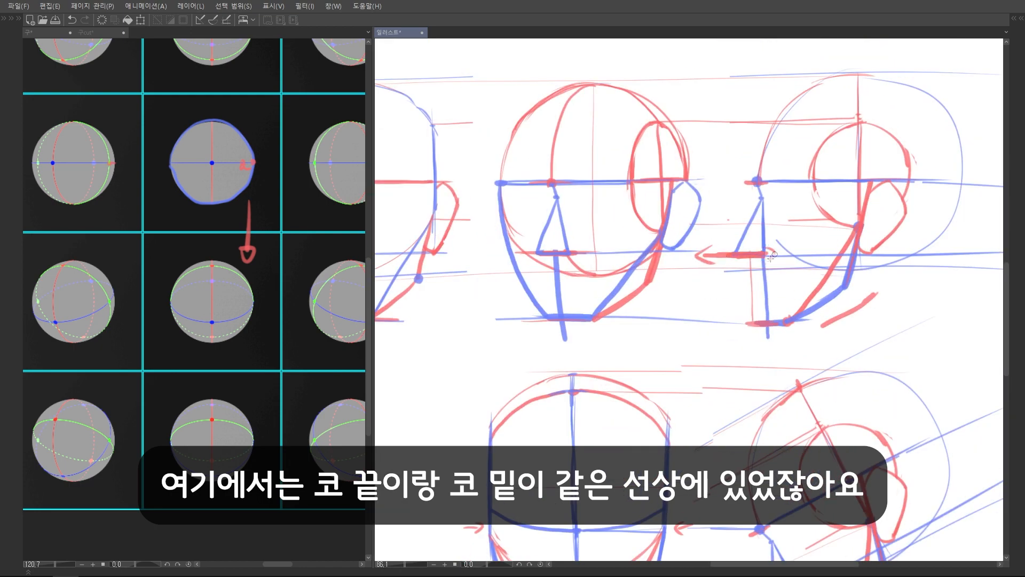
{"action": "scroll", "coordinate": [770, 254], "scroll_direction": "down", "scroll_amount": 3}
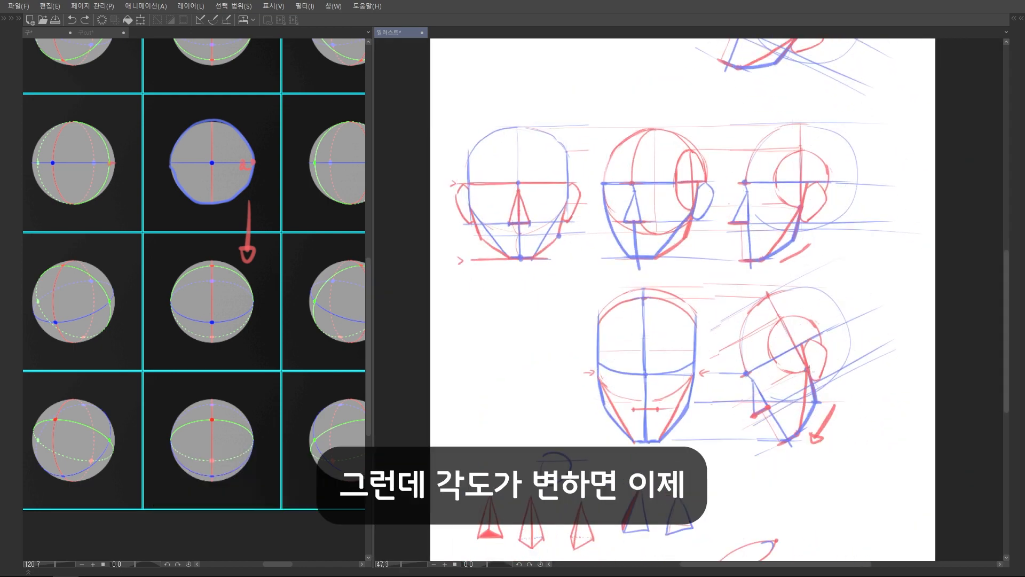
{"action": "scroll", "coordinate": [809, 367], "scroll_direction": "up", "scroll_amount": 3}
{"action": "left_click_drag", "start_coordinate": [783, 299], "coordinate": [784, 345]}
{"action": "key", "text": "ctrl+z"}
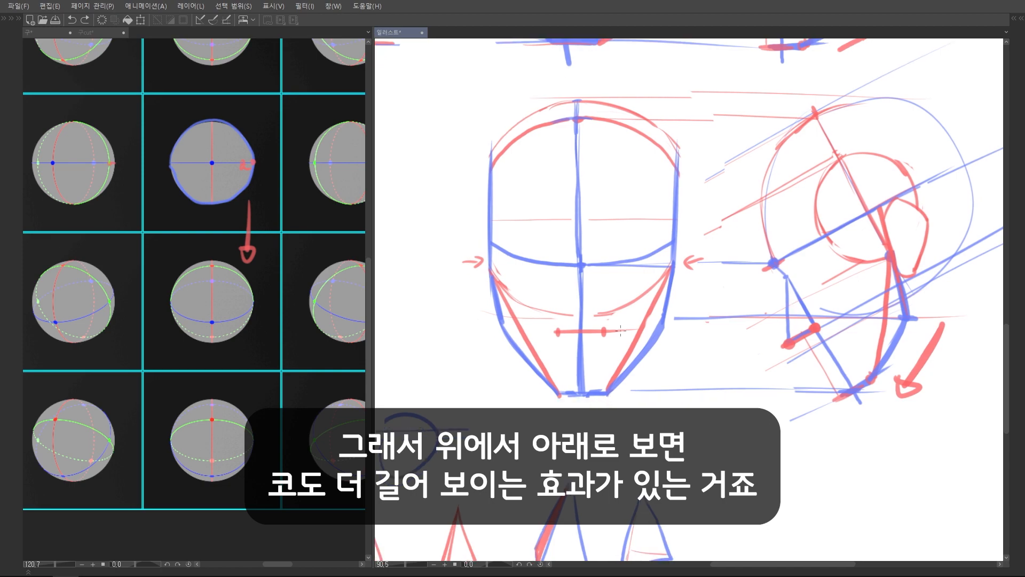
Mark the nose's top point just below the front brow and draw red lines from it to both ends of the nose base
{"action": "scroll", "coordinate": [789, 318], "scroll_direction": "up", "scroll_amount": 2}
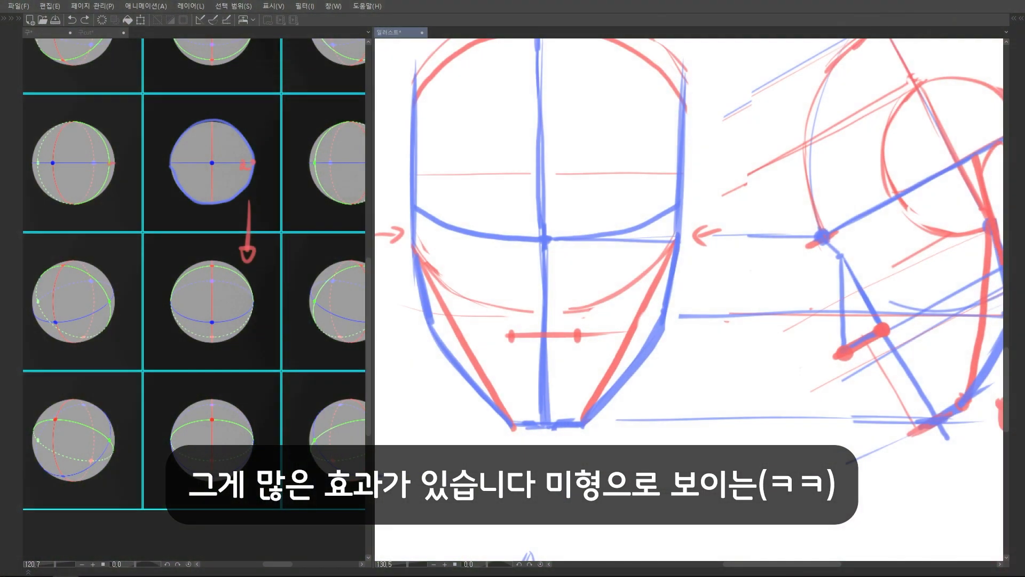
{"action": "left_click_drag", "start_coordinate": [553, 337], "coordinate": [526, 359]}
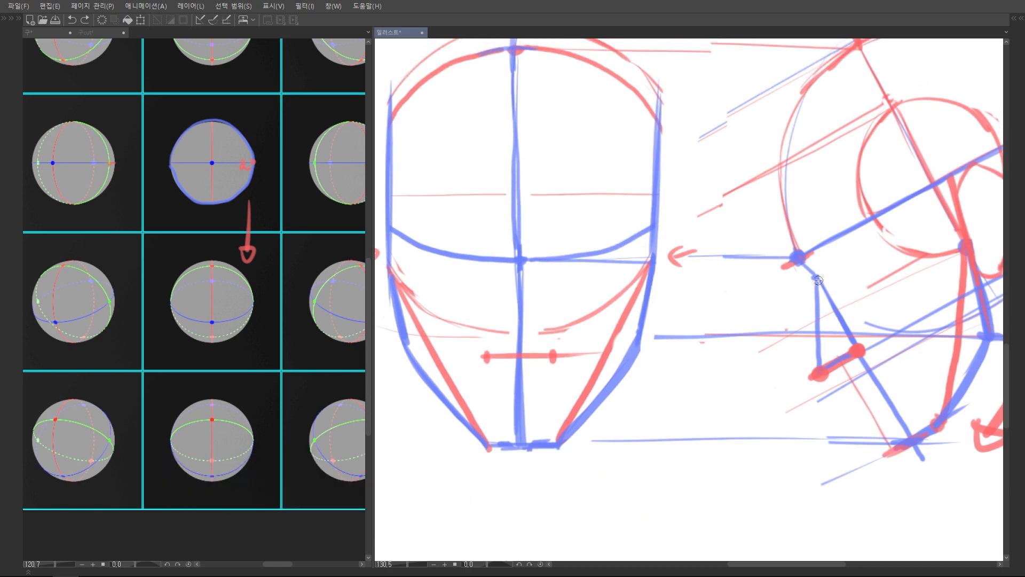
{"action": "left_click", "coordinate": [521, 278]}
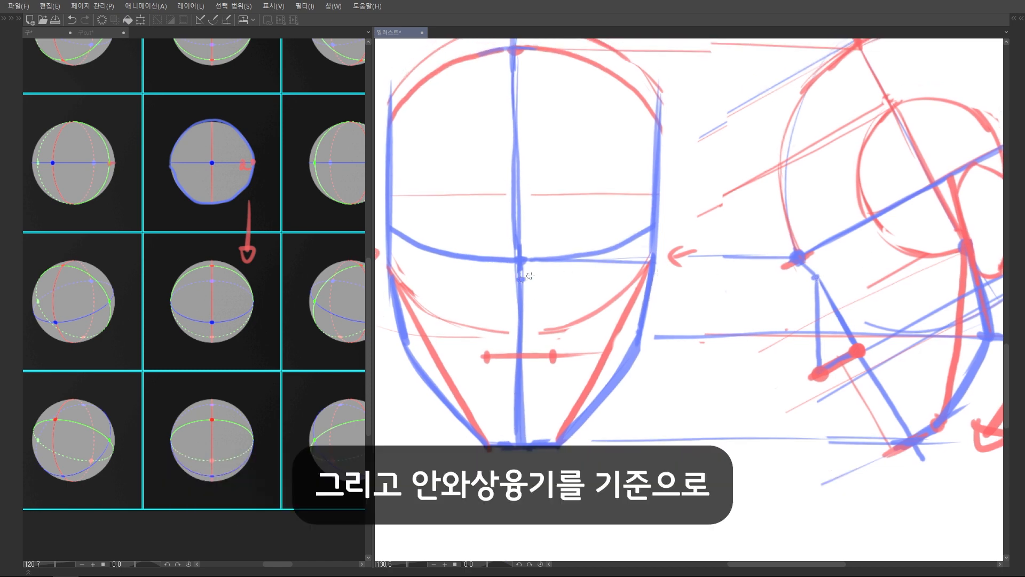
{"action": "left_click_drag", "start_coordinate": [518, 281], "coordinate": [481, 358]}
{"action": "left_click_drag", "start_coordinate": [516, 283], "coordinate": [551, 357]}
Place the nose tip on the centre line below the nose base and join it to both base ends with red lines
{"action": "scroll", "coordinate": [551, 357], "scroll_direction": "down", "scroll_amount": 3}
{"action": "scroll", "coordinate": [772, 314], "scroll_direction": "up", "scroll_amount": 4}
{"action": "left_click_drag", "start_coordinate": [773, 314], "coordinate": [826, 293]}
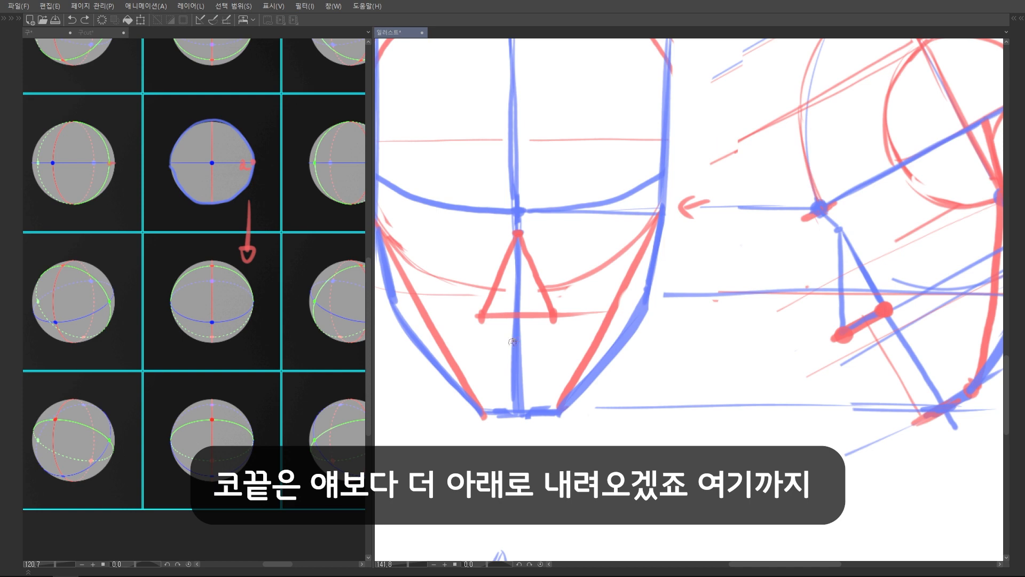
{"action": "mouse_move", "coordinate": [550, 319]}
{"action": "left_mouse_down"}
{"action": "mouse_move", "coordinate": [517, 341]}
{"action": "mouse_move", "coordinate": [481, 318]}
{"action": "mouse_move", "coordinate": [516, 340]}
{"action": "left_mouse_up"}
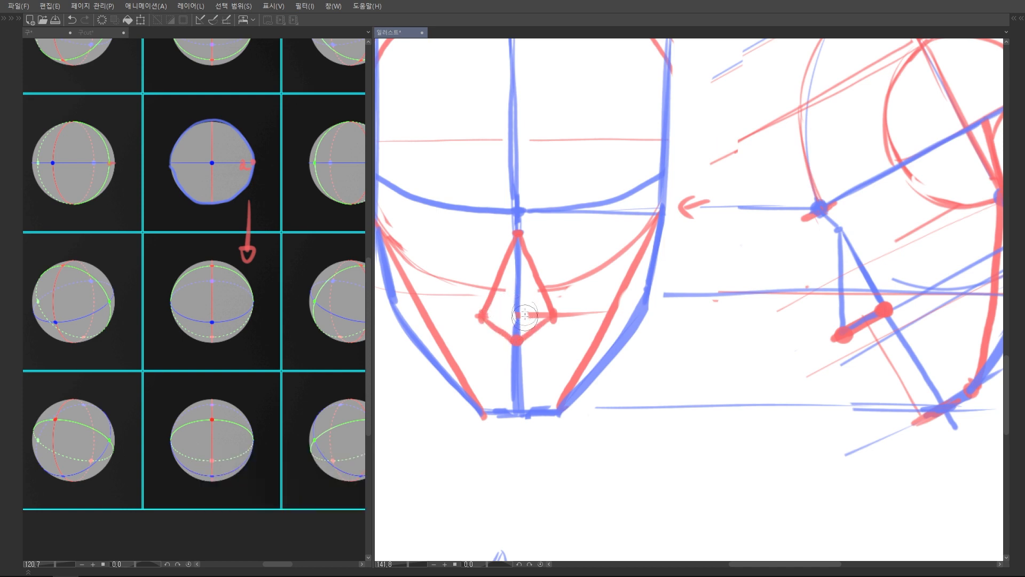
Replace the solid nose-base line inside the front nose with a dotted hidden line and erase its overshoot
{"action": "key", "text": "ctrl+0"}
{"action": "scroll", "coordinate": [634, 359], "scroll_direction": "up", "scroll_amount": 5}
{"action": "left_click_drag", "start_coordinate": [603, 253], "coordinate": [597, 278]}
{"action": "scroll", "coordinate": [596, 278], "scroll_direction": "up", "scroll_amount": 3}
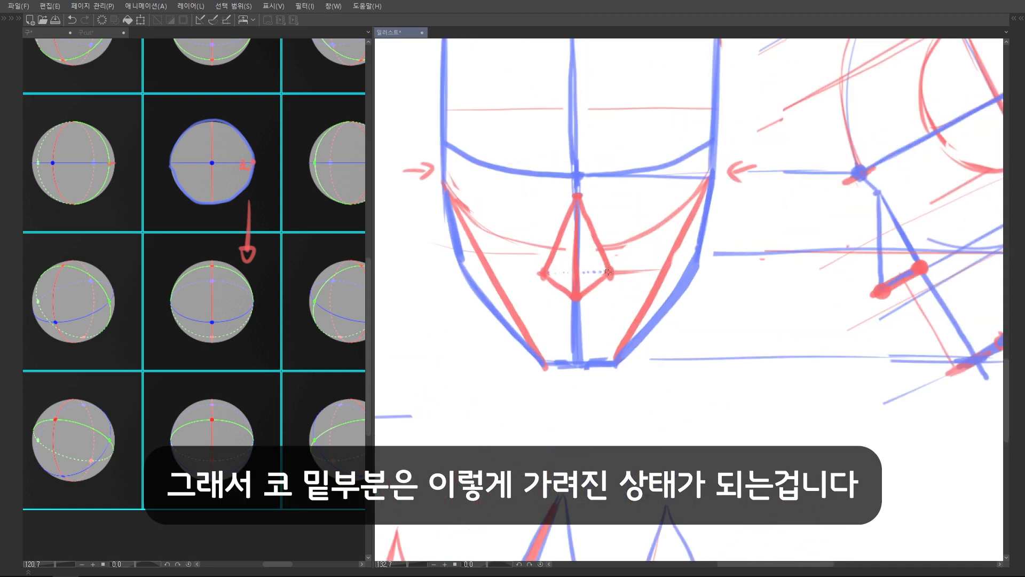
{"action": "scroll", "coordinate": [642, 260], "scroll_direction": "down", "scroll_amount": 4}
{"action": "scroll", "coordinate": [649, 325], "scroll_direction": "up", "scroll_amount": 1}
{"action": "left_click_drag", "start_coordinate": [649, 325], "coordinate": [632, 338]}
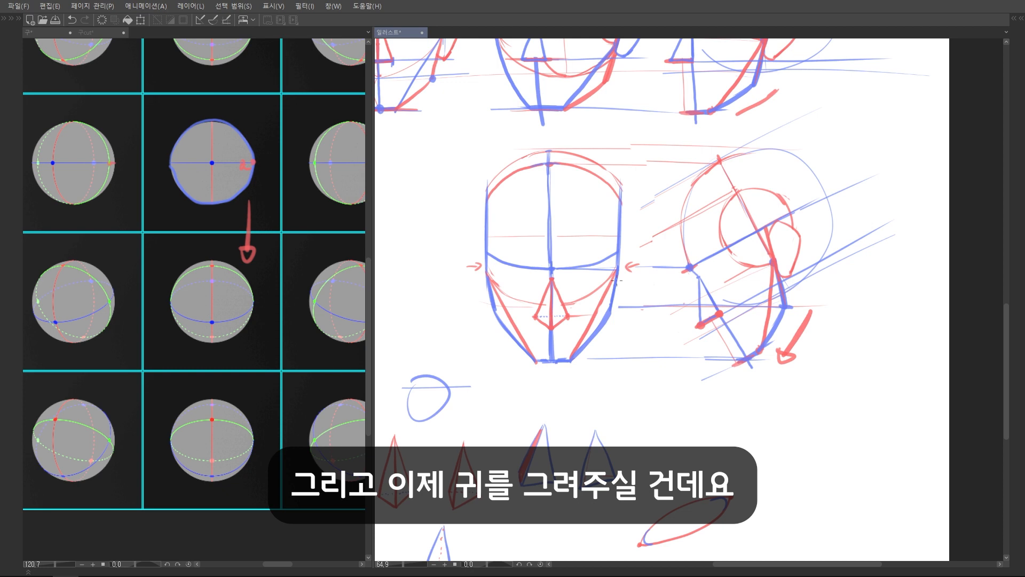
Undo the trial strokes on the tilted side head and retrace its slanted brow and nose-base lines in red
{"action": "left_click_drag", "start_coordinate": [757, 280], "coordinate": [737, 327]}
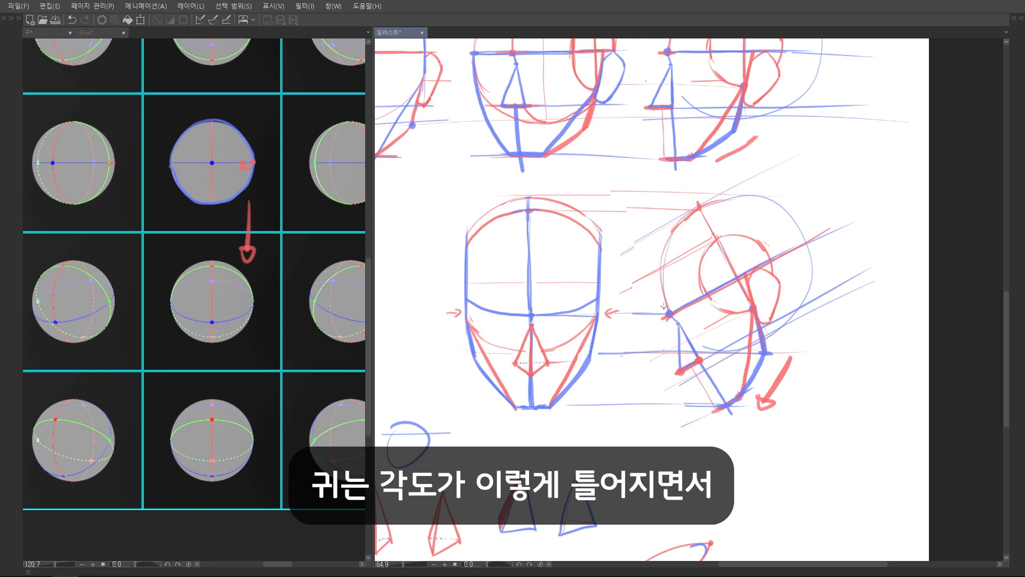
{"action": "left_click_drag", "start_coordinate": [689, 313], "coordinate": [661, 314]}
{"action": "left_click_drag", "start_coordinate": [700, 264], "coordinate": [862, 272]}
{"action": "key", "text": "ctrl+z"}
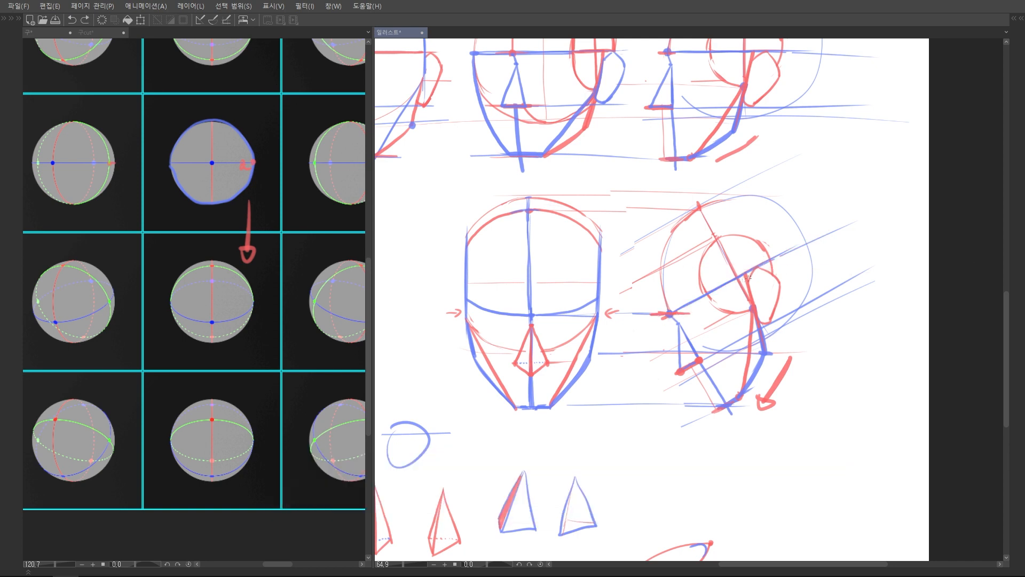
{"action": "key", "text": "ctrl+z"}
{"action": "left_click_drag", "start_coordinate": [710, 292], "coordinate": [779, 256]}
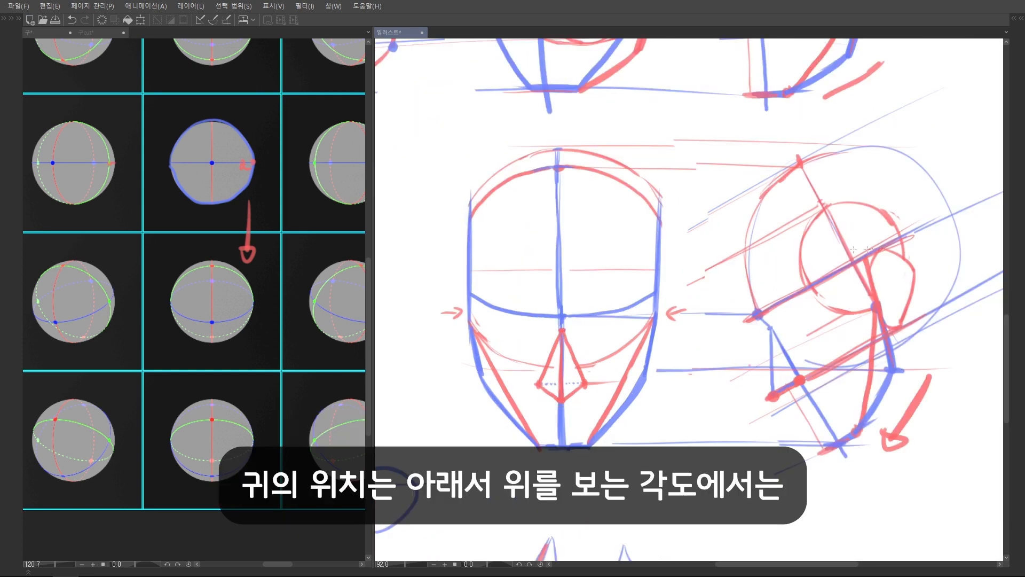
Project the side head's ear top and bottom levels onto the downward-tilted front head and draw its right ear in red
{"action": "left_click_drag", "start_coordinate": [854, 249], "coordinate": [664, 254]}
{"action": "left_click_drag", "start_coordinate": [677, 254], "coordinate": [660, 267]}
{"action": "left_click_drag", "start_coordinate": [886, 335], "coordinate": [654, 340]}
{"action": "left_click_drag", "start_coordinate": [675, 255], "coordinate": [688, 274]}
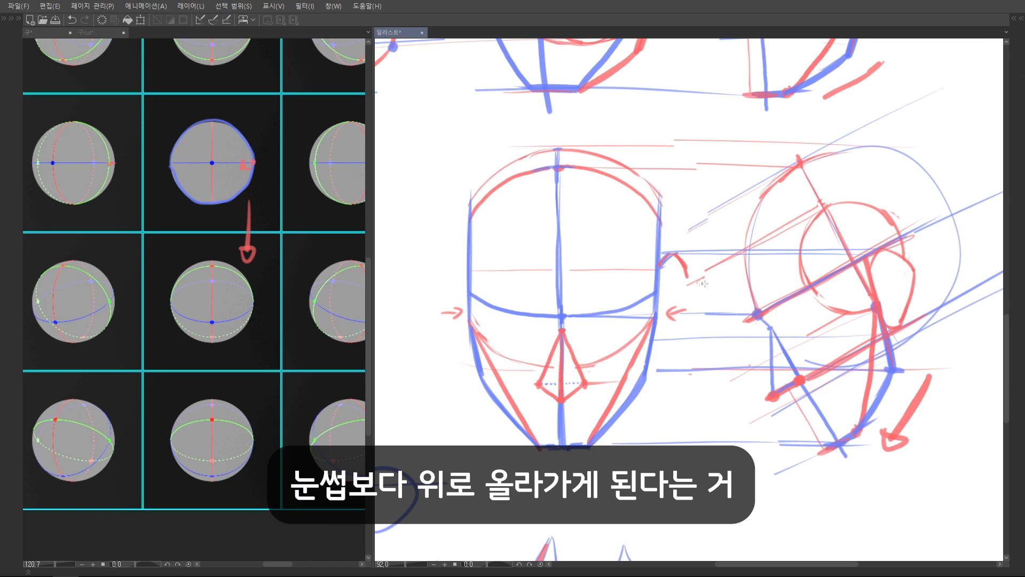
{"action": "left_click_drag", "start_coordinate": [655, 335], "coordinate": [664, 340]}
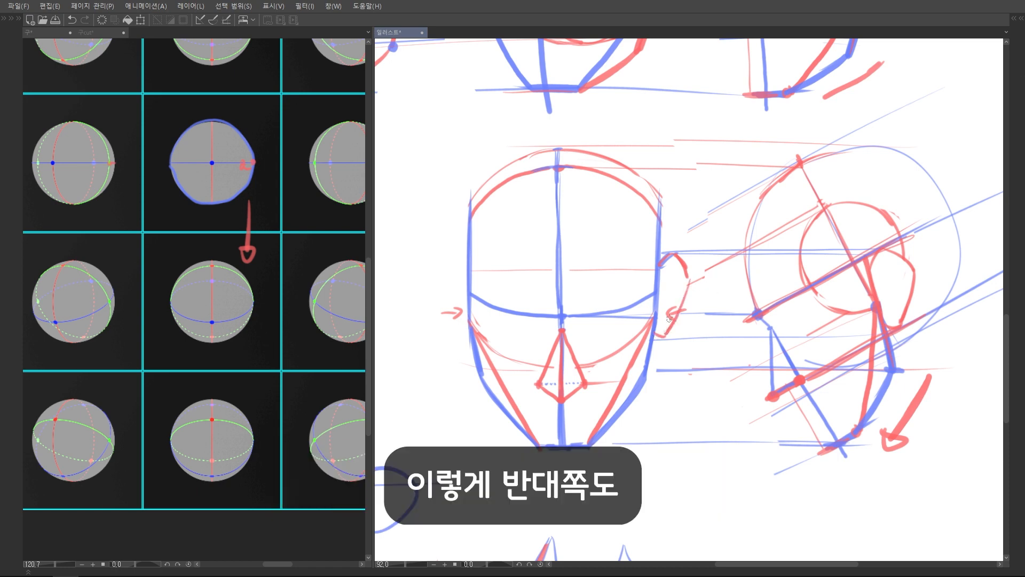
Carry both ear levels across the front head and draw the matching red ear on its left side
{"action": "left_click_drag", "start_coordinate": [660, 254], "coordinate": [414, 252]}
{"action": "left_click_drag", "start_coordinate": [512, 340], "coordinate": [423, 338]}
{"action": "mouse_move", "coordinate": [468, 258]}
{"action": "left_mouse_down"}
{"action": "mouse_move", "coordinate": [433, 286]}
{"action": "mouse_move", "coordinate": [461, 341]}
{"action": "left_mouse_up"}
Review the finished downward-tilted heads and examine the up-tilted side head and the matching upward-rotated reference sphere
{"action": "scroll", "coordinate": [692, 376], "scroll_direction": "down", "scroll_amount": 2}
{"action": "scroll", "coordinate": [673, 268], "scroll_direction": "down", "scroll_amount": 1}
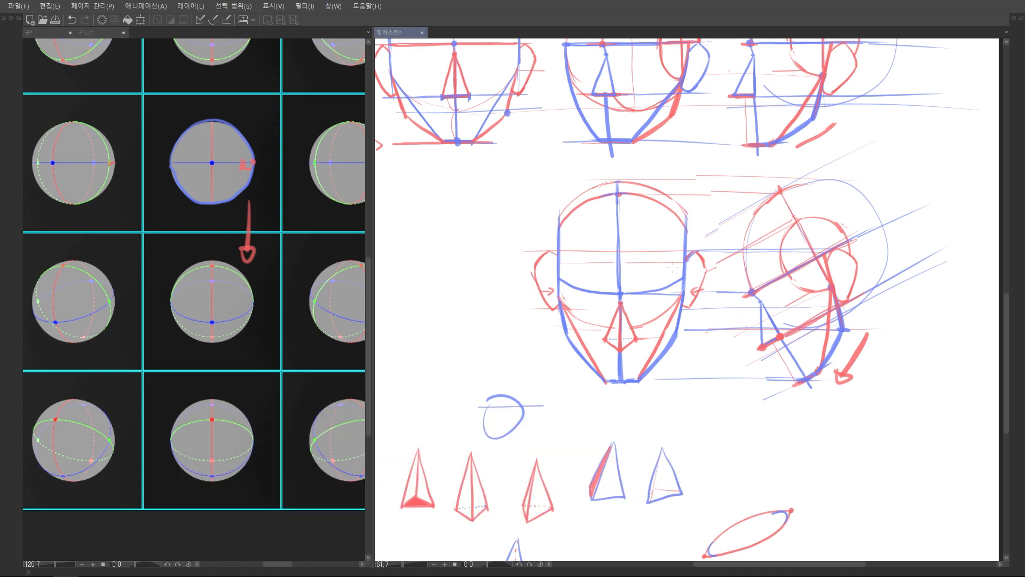
{"action": "scroll", "coordinate": [673, 268], "scroll_direction": "down", "scroll_amount": 3}
{"action": "scroll", "coordinate": [695, 279], "scroll_direction": "up", "scroll_amount": 4}
{"action": "scroll", "coordinate": [698, 278], "scroll_direction": "down", "scroll_amount": 3}
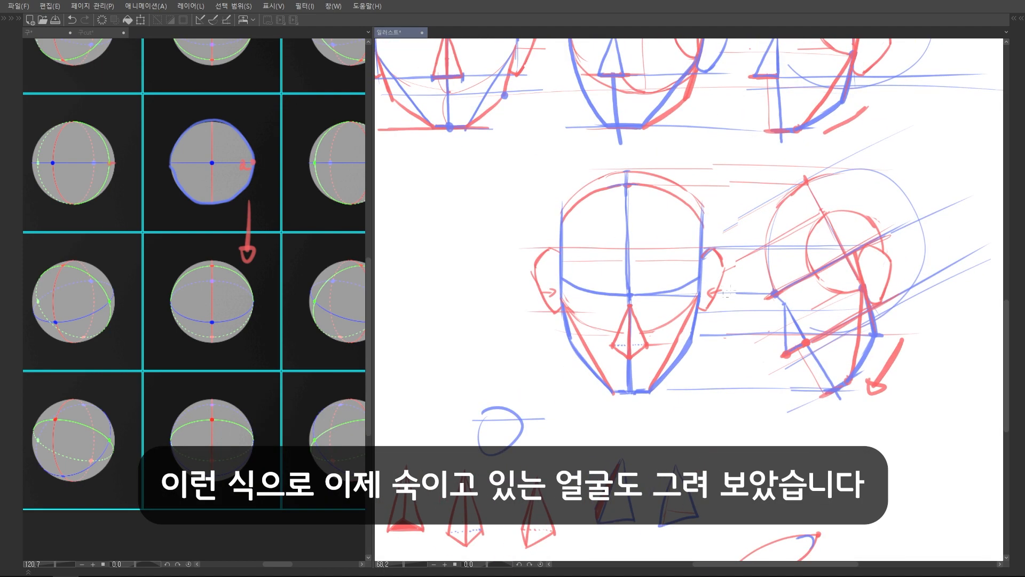
{"action": "left_click_drag", "start_coordinate": [778, 256], "coordinate": [755, 262]}
{"action": "scroll", "coordinate": [734, 315], "scroll_direction": "up", "scroll_amount": 6}
{"action": "scroll", "coordinate": [705, 312], "scroll_direction": "down", "scroll_amount": 5}
{"action": "scroll", "coordinate": [708, 299], "scroll_direction": "down", "scroll_amount": 4}
{"action": "left_click_drag", "start_coordinate": [719, 91], "coordinate": [707, 287]}
{"action": "scroll", "coordinate": [664, 252], "scroll_direction": "up", "scroll_amount": 6}
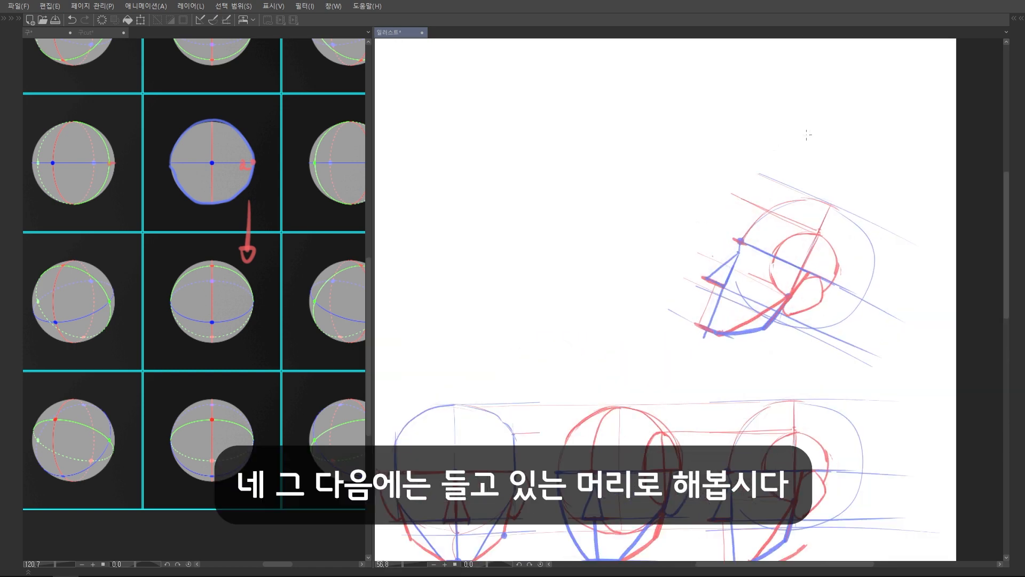
{"action": "left_click", "coordinate": [255, 337]}
{"action": "left_click_drag", "start_coordinate": [235, 176], "coordinate": [250, 444]}
{"action": "scroll", "coordinate": [249, 289], "scroll_direction": "up", "scroll_amount": 7}
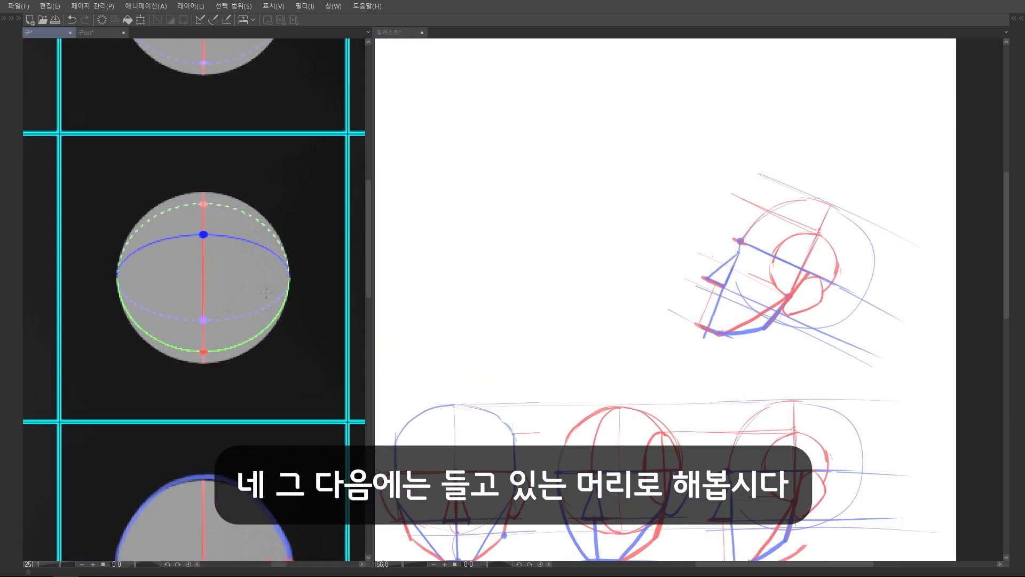
Project the top and bottom levels of the up-tilted side head's sphere across with horizontal blue guides and erase stray strokes
{"action": "left_click", "coordinate": [686, 223]}
{"action": "scroll", "coordinate": [685, 223], "scroll_direction": "up", "scroll_amount": 2}
{"action": "left_click_drag", "start_coordinate": [849, 195], "coordinate": [524, 202]}
{"action": "left_click_drag", "start_coordinate": [752, 351], "coordinate": [534, 355]}
{"action": "mouse_move", "coordinate": [590, 207]}
{"action": "left_mouse_down"}
{"action": "mouse_move", "coordinate": [550, 355]}
{"action": "mouse_move", "coordinate": [582, 206]}
{"action": "left_mouse_up"}
{"action": "scroll", "coordinate": [695, 242], "scroll_direction": "up", "scroll_amount": 2}
{"action": "left_click_drag", "start_coordinate": [695, 242], "coordinate": [534, 234]}
{"action": "key", "text": "e"}
{"action": "left_click_drag", "start_coordinate": [592, 201], "coordinate": [586, 391]}
Sketch a blue circle between the two guides for the front sphere and clean up its rough outline with the eraser
{"action": "key", "text": "p"}
{"action": "left_click_drag", "start_coordinate": [575, 207], "coordinate": [671, 196]}
{"action": "left_click_drag", "start_coordinate": [609, 190], "coordinate": [542, 358]}
{"action": "mouse_move", "coordinate": [552, 243]}
{"action": "left_mouse_down"}
{"action": "mouse_move", "coordinate": [530, 342]}
{"action": "mouse_move", "coordinate": [566, 391]}
{"action": "mouse_move", "coordinate": [633, 410]}
{"action": "left_mouse_up"}
{"action": "left_click_drag", "start_coordinate": [627, 395], "coordinate": [575, 388]}
{"action": "key", "text": "h"}
{"action": "left_click_drag", "start_coordinate": [717, 234], "coordinate": [616, 238]}
{"action": "key", "text": "e"}
{"action": "mouse_move", "coordinate": [542, 313]}
{"action": "left_mouse_down"}
{"action": "mouse_move", "coordinate": [527, 287]}
{"action": "mouse_move", "coordinate": [572, 388]}
{"action": "left_mouse_up"}
{"action": "scroll", "coordinate": [689, 235], "scroll_direction": "down", "scroll_amount": 2}
{"action": "left_click_drag", "start_coordinate": [723, 226], "coordinate": [678, 181]}
{"action": "key", "text": "p"}
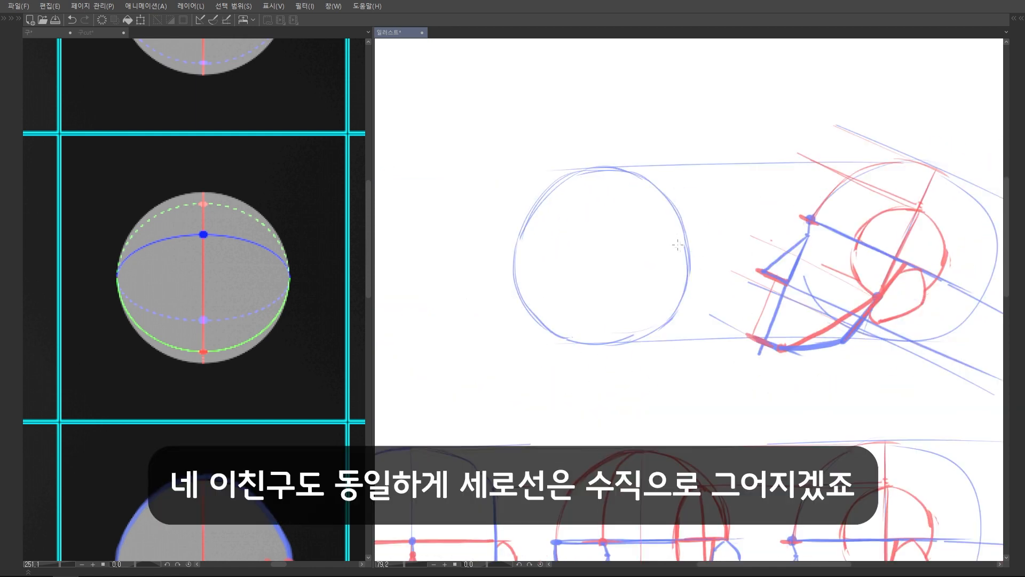
Draw the front sphere's vertical centre line in blue and a thin horizontal line across its middle in red
{"action": "scroll", "coordinate": [677, 244], "scroll_direction": "up", "scroll_amount": 2}
{"action": "left_click_drag", "start_coordinate": [545, 160], "coordinate": [549, 375]}
{"action": "left_click_drag", "start_coordinate": [601, 243], "coordinate": [648, 225]}
{"action": "key", "text": "x"}
{"action": "left_click_drag", "start_coordinate": [486, 259], "coordinate": [708, 261]}
{"action": "mouse_move", "coordinate": [606, 253]}
{"action": "left_mouse_down"}
{"action": "mouse_move", "coordinate": [590, 277]}
{"action": "mouse_move", "coordinate": [535, 275]}
{"action": "left_mouse_up"}
Project the raised brow point onto the centre line, draw the red brow arc through it, and sketch two leaf-shaped loops beside the sphere
{"action": "left_click_drag", "start_coordinate": [802, 246], "coordinate": [537, 244]}
{"action": "mouse_move", "coordinate": [436, 303]}
{"action": "left_mouse_down"}
{"action": "mouse_move", "coordinate": [439, 278]}
{"action": "mouse_move", "coordinate": [527, 242]}
{"action": "mouse_move", "coordinate": [684, 278]}
{"action": "mouse_move", "coordinate": [773, 333]}
{"action": "left_mouse_up"}
{"action": "mouse_move", "coordinate": [556, 338]}
{"action": "left_mouse_down"}
{"action": "mouse_move", "coordinate": [645, 214]}
{"action": "mouse_move", "coordinate": [674, 209]}
{"action": "left_mouse_up"}
{"action": "left_click_drag", "start_coordinate": [694, 227], "coordinate": [656, 227]}
{"action": "mouse_move", "coordinate": [558, 219]}
{"action": "left_mouse_down"}
{"action": "mouse_move", "coordinate": [538, 266]}
{"action": "mouse_move", "coordinate": [557, 219]}
{"action": "left_mouse_up"}
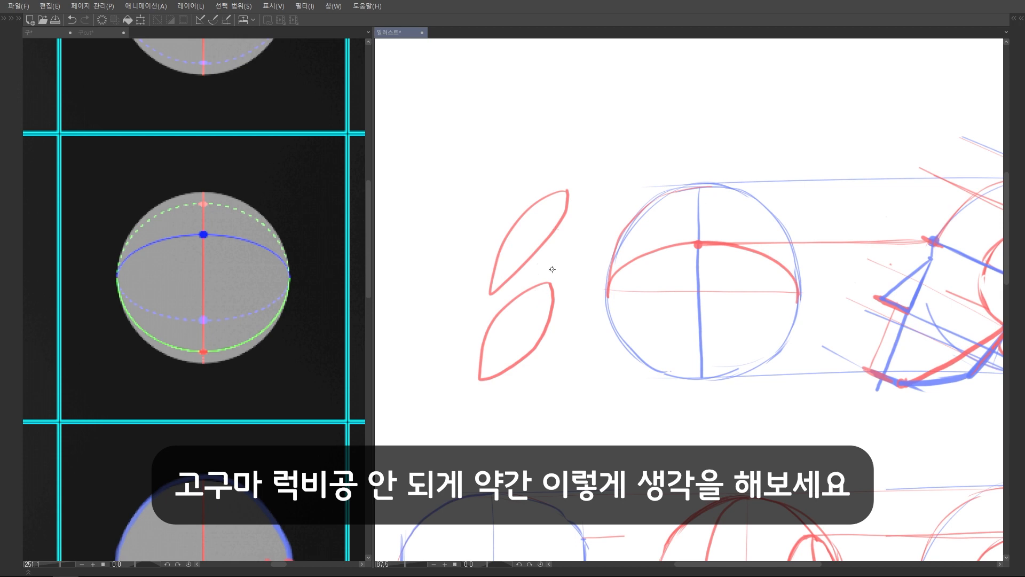
Sketch a thick red horseshoe with downward arrows over the brow arc as a demonstration, and undo it
{"action": "left_click_drag", "start_coordinate": [514, 200], "coordinate": [553, 324]}
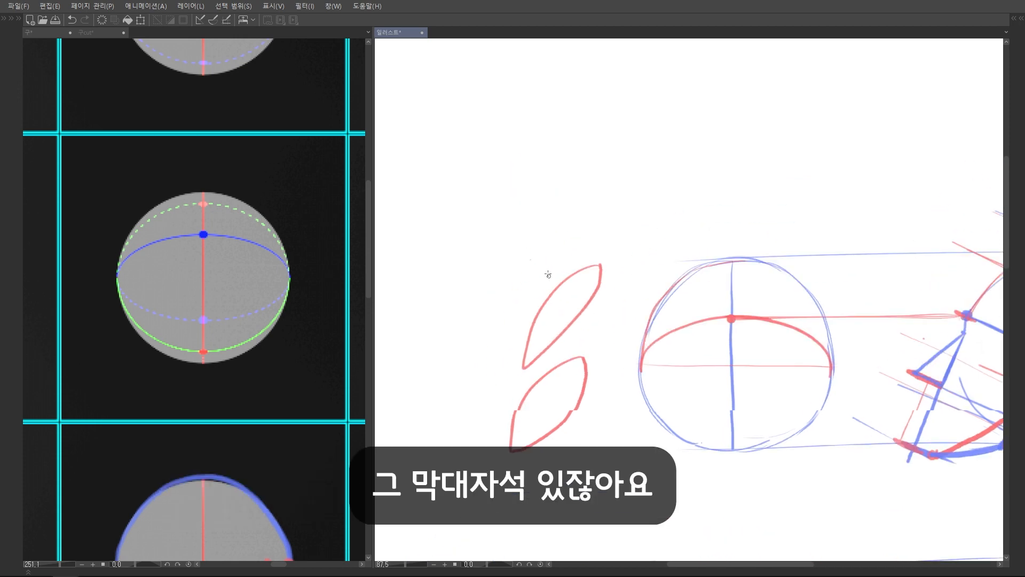
{"action": "mouse_move", "coordinate": [483, 177]}
{"action": "left_mouse_down"}
{"action": "mouse_move", "coordinate": [531, 263]}
{"action": "mouse_move", "coordinate": [590, 163]}
{"action": "left_mouse_up"}
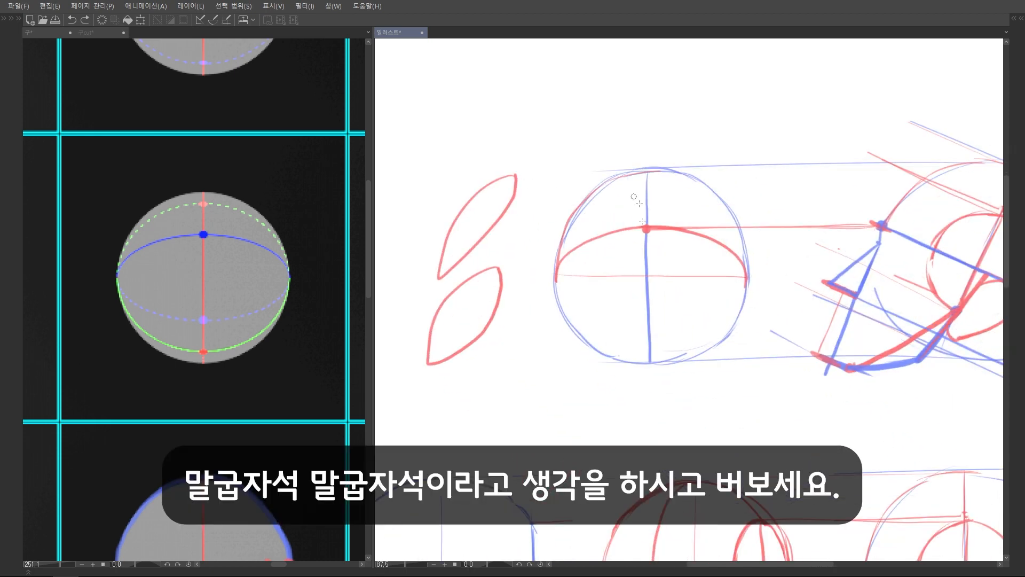
{"action": "mouse_move", "coordinate": [645, 228]}
{"action": "left_mouse_down"}
{"action": "mouse_move", "coordinate": [582, 243]}
{"action": "mouse_move", "coordinate": [555, 307]}
{"action": "mouse_move", "coordinate": [555, 339]}
{"action": "mouse_move", "coordinate": [565, 328]}
{"action": "left_mouse_up"}
{"action": "mouse_move", "coordinate": [666, 224]}
{"action": "left_mouse_down"}
{"action": "mouse_move", "coordinate": [737, 252]}
{"action": "mouse_move", "coordinate": [744, 323]}
{"action": "mouse_move", "coordinate": [733, 346]}
{"action": "mouse_move", "coordinate": [750, 363]}
{"action": "left_mouse_up"}
{"action": "scroll", "coordinate": [775, 317], "scroll_direction": "down", "scroll_amount": 3}
{"action": "scroll", "coordinate": [741, 320], "scroll_direction": "up", "scroll_amount": 3}
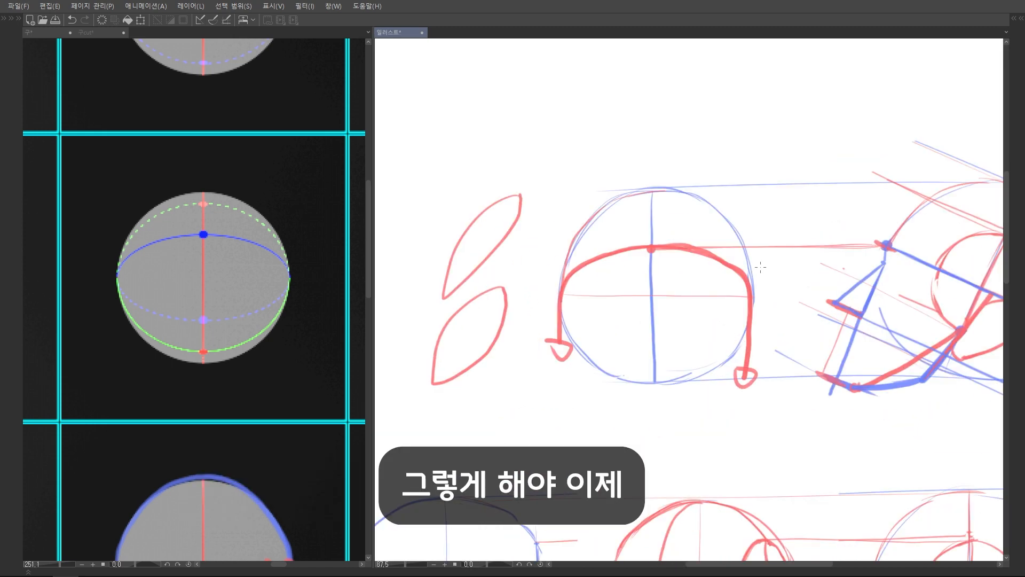
{"action": "key", "text": "ctrl+z"}
{"action": "key", "text": "ctrl+z"}
{"action": "key", "text": "ctrl+z"}
{"action": "key", "text": "ctrl+z"}
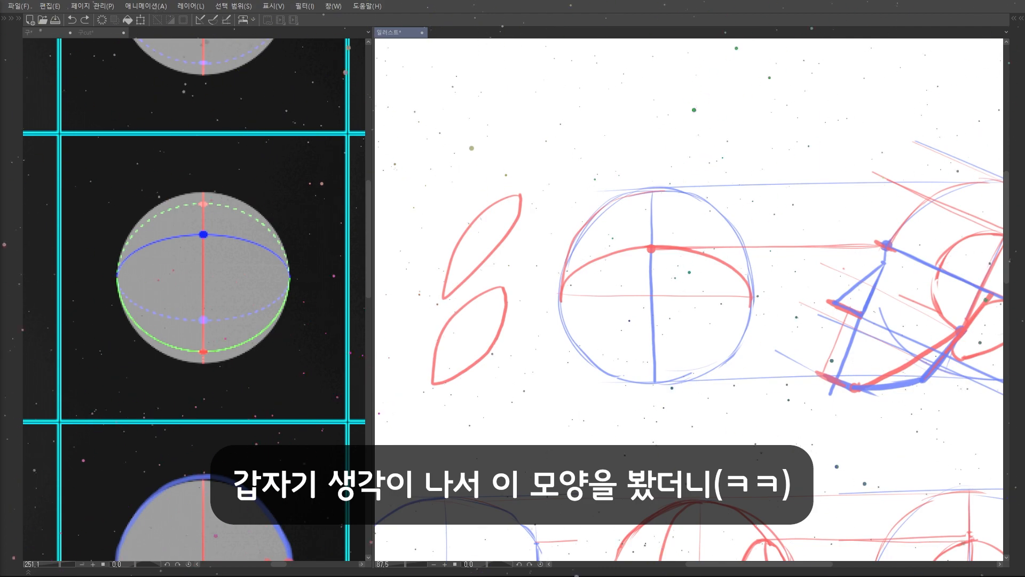
Compare the up- and down-rotated reference spheres and mark in red where the upward one's green line meets its vertical line
{"action": "scroll", "coordinate": [540, 268], "scroll_direction": "up", "scroll_amount": 1}
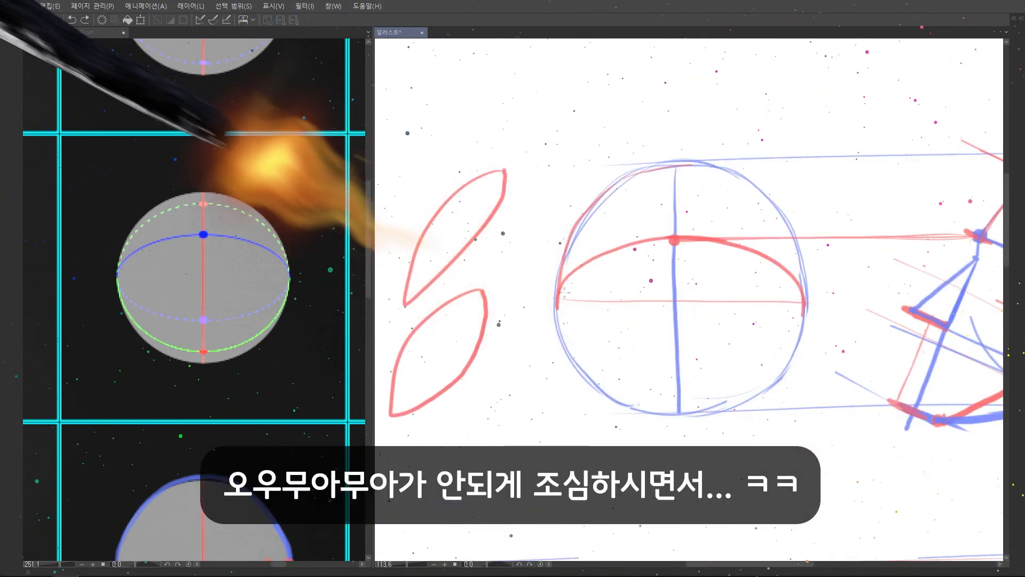
{"action": "scroll", "coordinate": [574, 288], "scroll_direction": "up", "scroll_amount": 4}
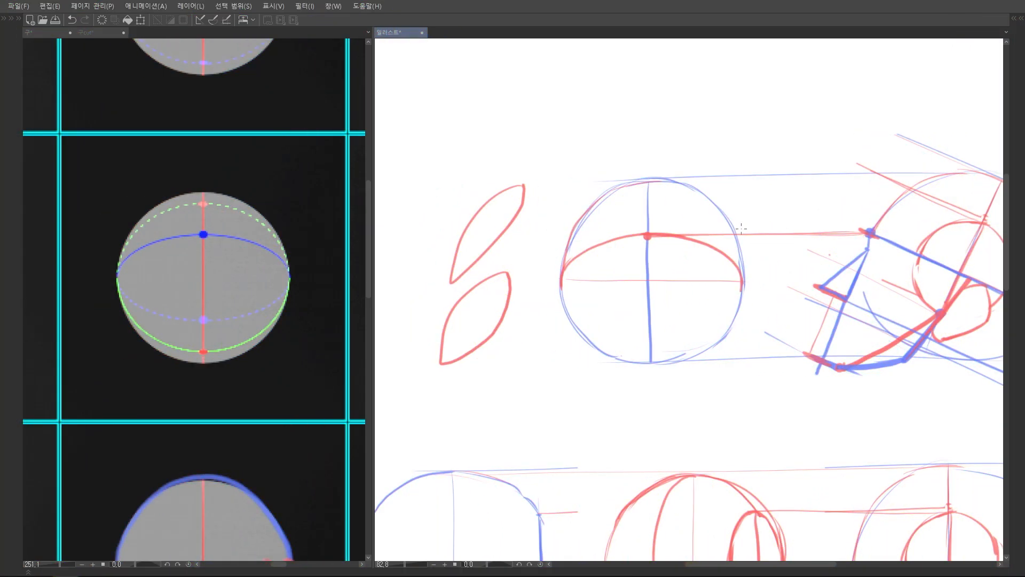
{"action": "scroll", "coordinate": [741, 229], "scroll_direction": "up", "scroll_amount": 1}
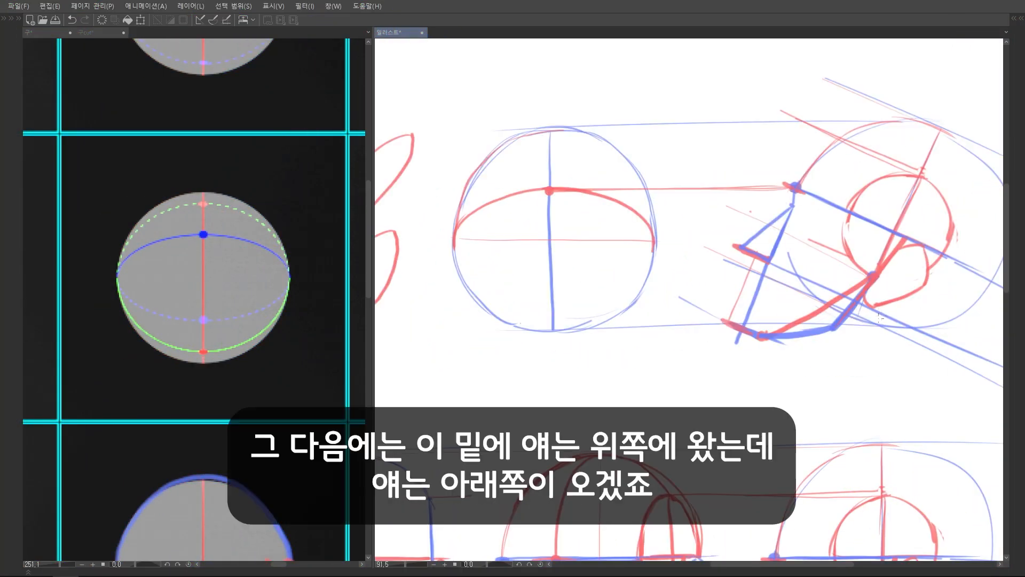
{"action": "scroll", "coordinate": [951, 289], "scroll_direction": "up", "scroll_amount": 1}
{"action": "scroll", "coordinate": [951, 224], "scroll_direction": "down", "scroll_amount": 2}
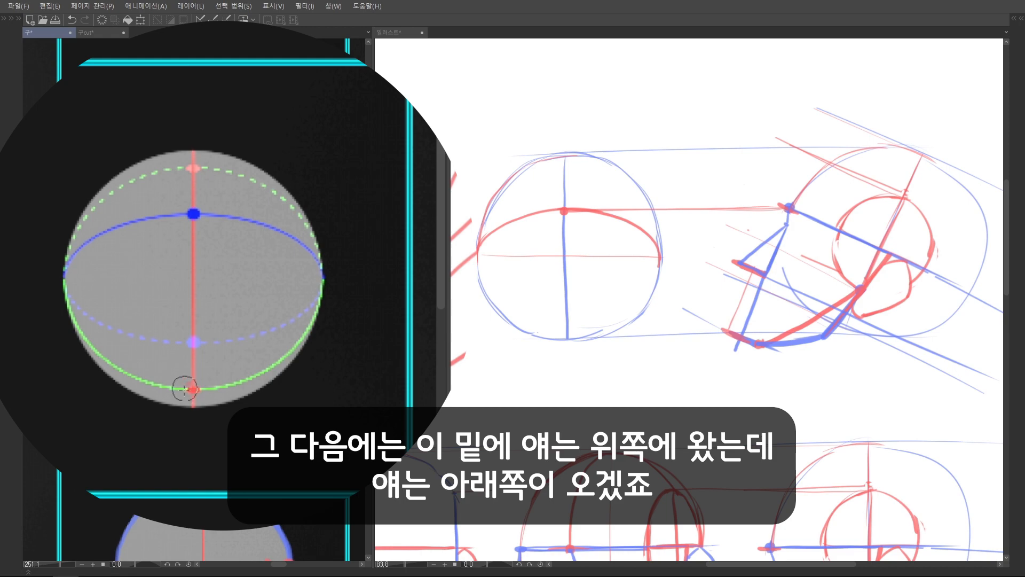
{"action": "scroll", "coordinate": [187, 384], "scroll_direction": "down", "scroll_amount": 3}
{"action": "scroll", "coordinate": [252, 291], "scroll_direction": "up", "scroll_amount": 3}
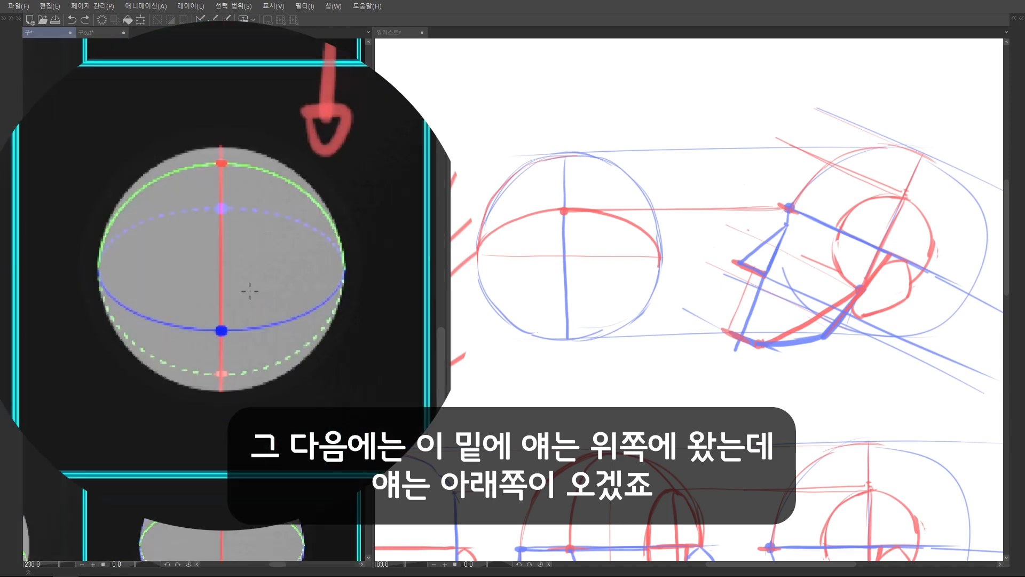
{"action": "left_click_drag", "start_coordinate": [214, 152], "coordinate": [226, 148]}
{"action": "scroll", "coordinate": [230, 155], "scroll_direction": "down", "scroll_amount": 4}
{"action": "left_click_drag", "start_coordinate": [240, 78], "coordinate": [242, 450]}
{"action": "scroll", "coordinate": [240, 312], "scroll_direction": "up", "scroll_amount": 4}
{"action": "left_click_drag", "start_coordinate": [251, 332], "coordinate": [256, 337]}
Project the side head's lower vertical-line point onto the front centre line and draw the red lower arc through it
{"action": "left_click_drag", "start_coordinate": [805, 330], "coordinate": [836, 306]}
{"action": "scroll", "coordinate": [839, 311], "scroll_direction": "up", "scroll_amount": 3}
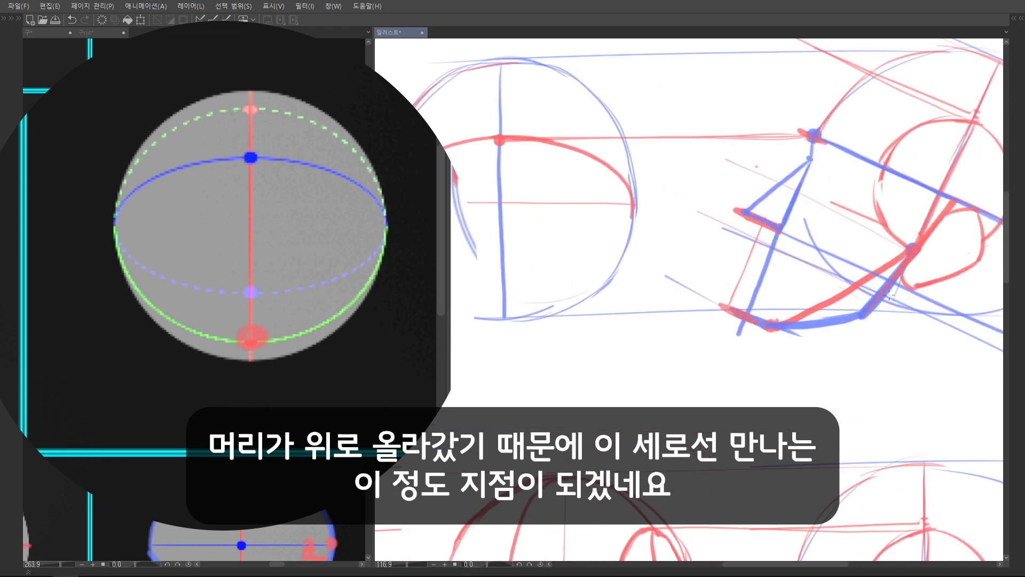
{"action": "scroll", "coordinate": [887, 307], "scroll_direction": "down", "scroll_amount": 2}
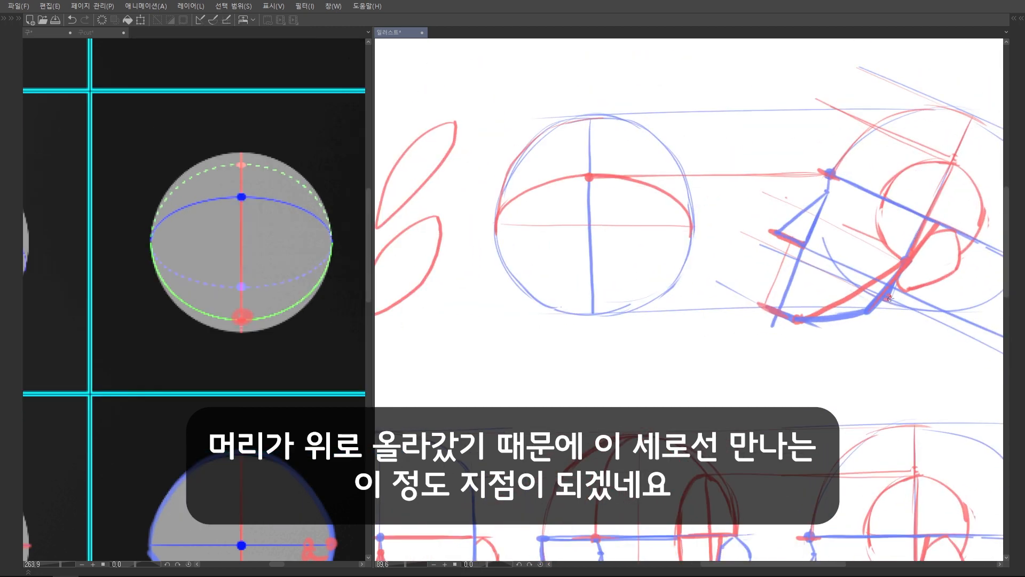
{"action": "mouse_move", "coordinate": [878, 299]}
{"action": "left_mouse_down"}
{"action": "mouse_move", "coordinate": [706, 289]}
{"action": "mouse_move", "coordinate": [600, 298]}
{"action": "left_mouse_up"}
{"action": "key", "text": "ctrl+z"}
{"action": "scroll", "coordinate": [599, 286], "scroll_direction": "up", "scroll_amount": 3}
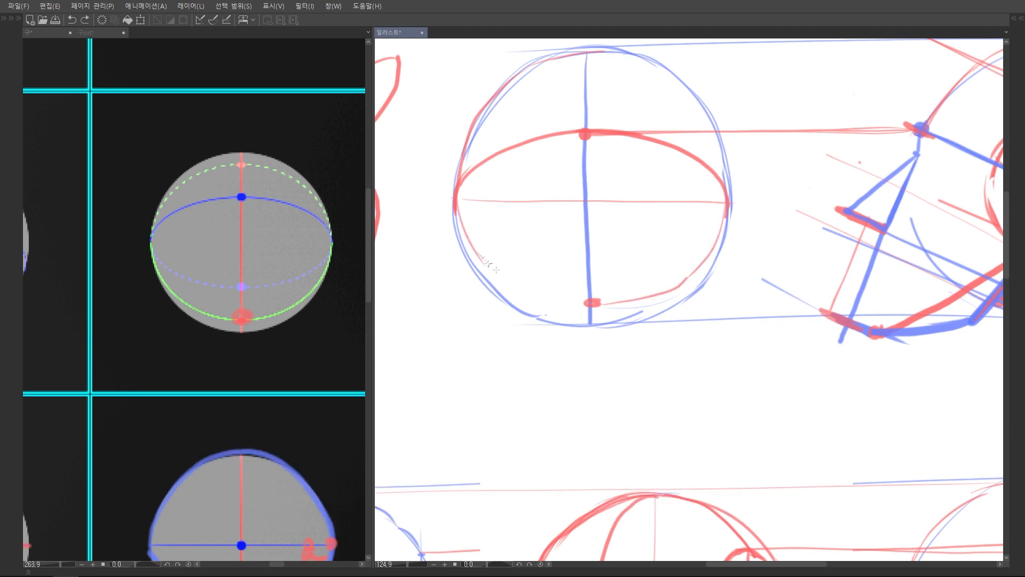
{"action": "scroll", "coordinate": [604, 232], "scroll_direction": "down", "scroll_amount": 3}
Cut both sides of the front sphere with vertical red lines and remove the outline outside them
{"action": "left_click_drag", "start_coordinate": [603, 232], "coordinate": [585, 308]}
{"action": "mouse_move", "coordinate": [497, 263]}
{"action": "left_mouse_down"}
{"action": "mouse_move", "coordinate": [498, 323]}
{"action": "mouse_move", "coordinate": [500, 247]}
{"action": "mouse_move", "coordinate": [503, 333]}
{"action": "left_mouse_up"}
{"action": "left_click_drag", "start_coordinate": [660, 227], "coordinate": [666, 323]}
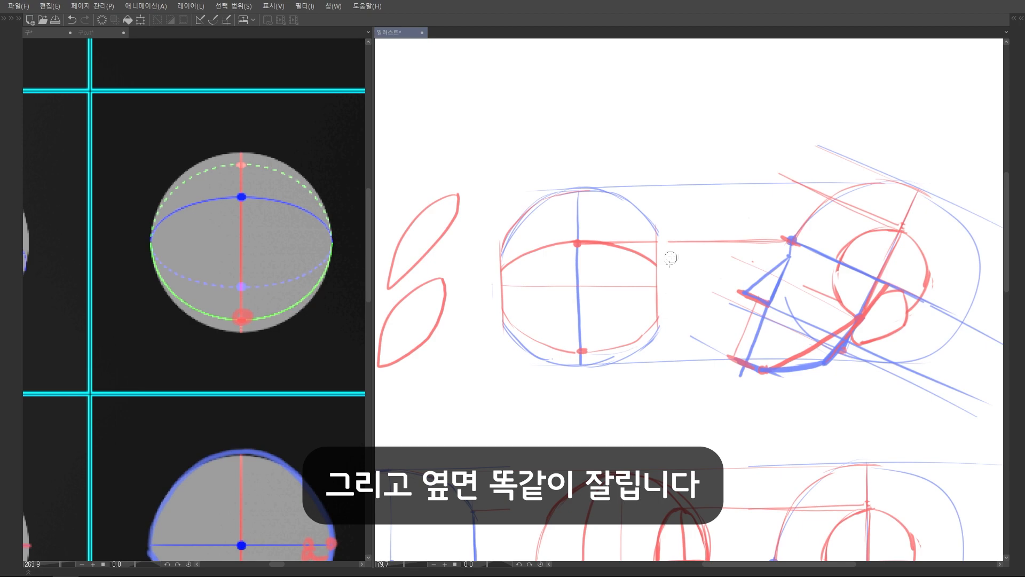
{"action": "left_click_drag", "start_coordinate": [660, 299], "coordinate": [660, 330]}
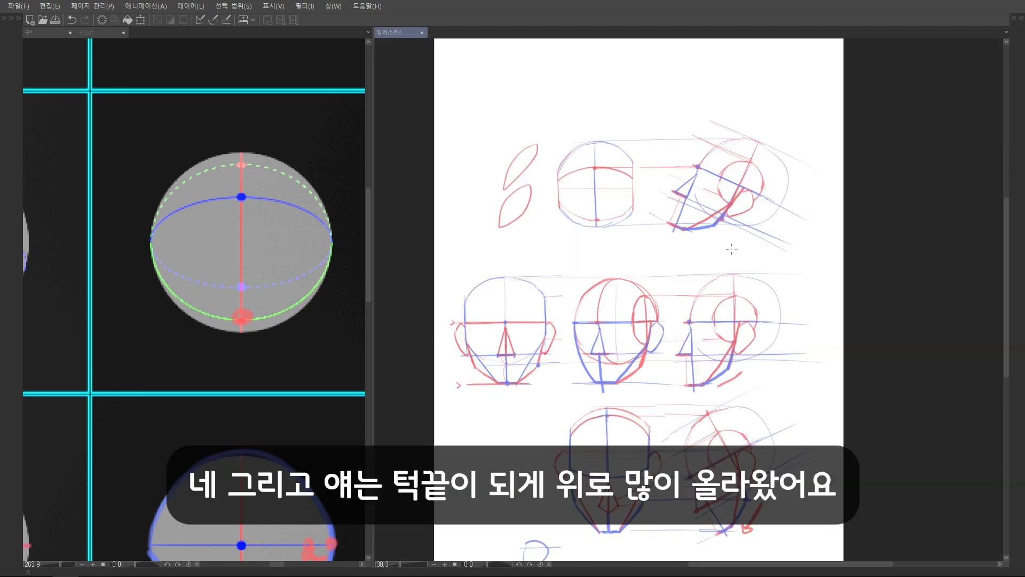
Project the up-tilted side head's chin level across and draw a short thick red chin line below the front sphere
{"action": "scroll", "coordinate": [694, 213], "scroll_direction": "up", "scroll_amount": 2}
{"action": "scroll", "coordinate": [694, 213], "scroll_direction": "up", "scroll_amount": 3}
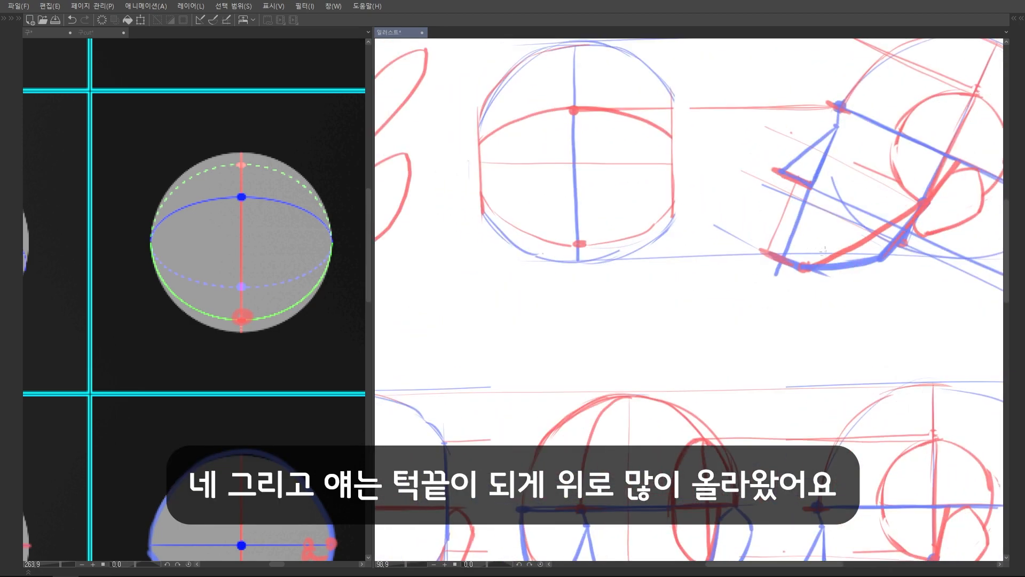
{"action": "scroll", "coordinate": [826, 253], "scroll_direction": "down", "scroll_amount": 2}
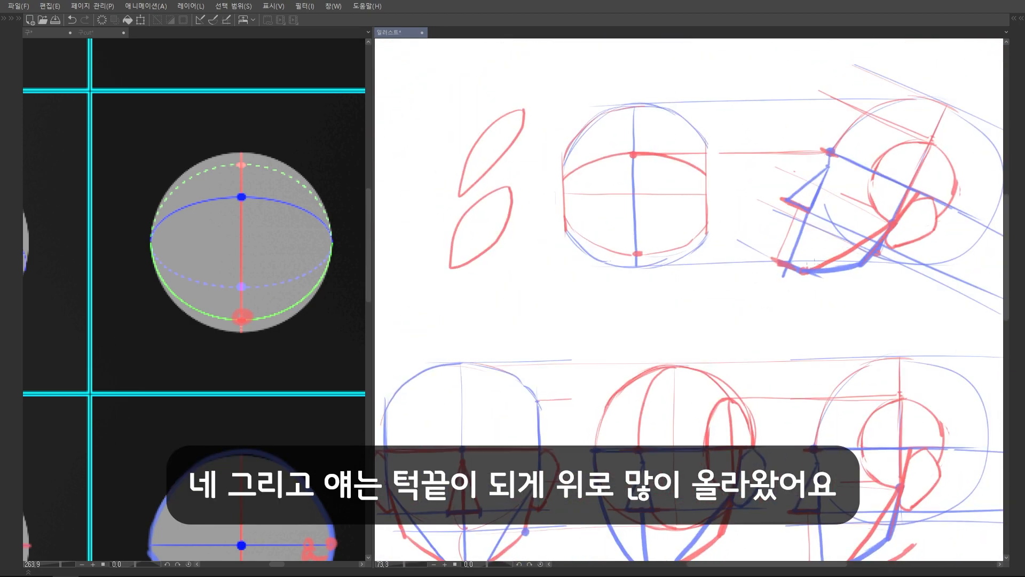
{"action": "scroll", "coordinate": [748, 271], "scroll_direction": "up", "scroll_amount": 2}
{"action": "mouse_move", "coordinate": [795, 272]}
{"action": "left_mouse_down"}
{"action": "mouse_move", "coordinate": [585, 282]}
{"action": "mouse_move", "coordinate": [622, 284]}
{"action": "left_mouse_up"}
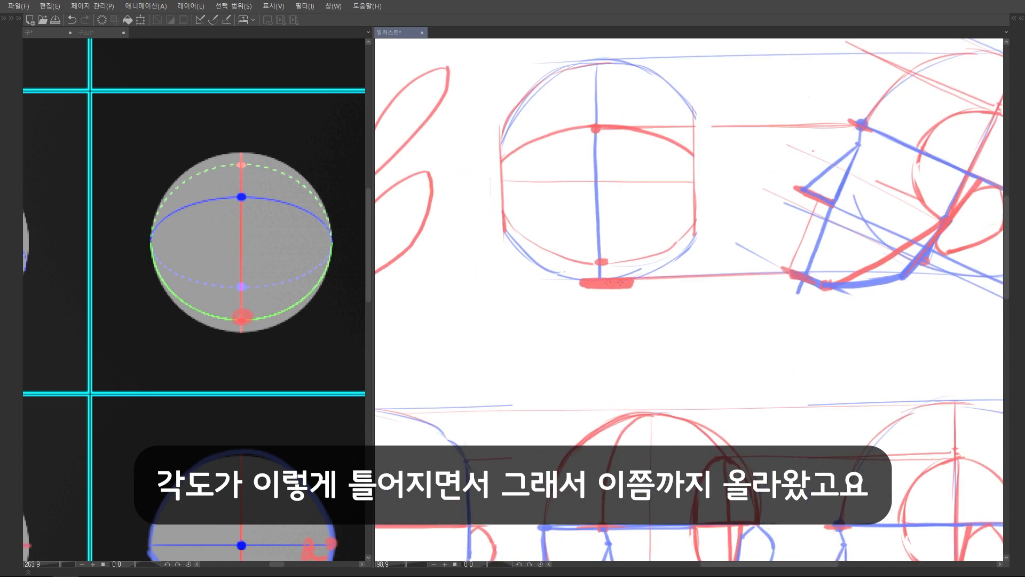
Switch to the cut-sphere reference and mark in blue both side points where the lower green line meets the cuts
{"action": "scroll", "coordinate": [737, 279], "scroll_direction": "down", "scroll_amount": 3}
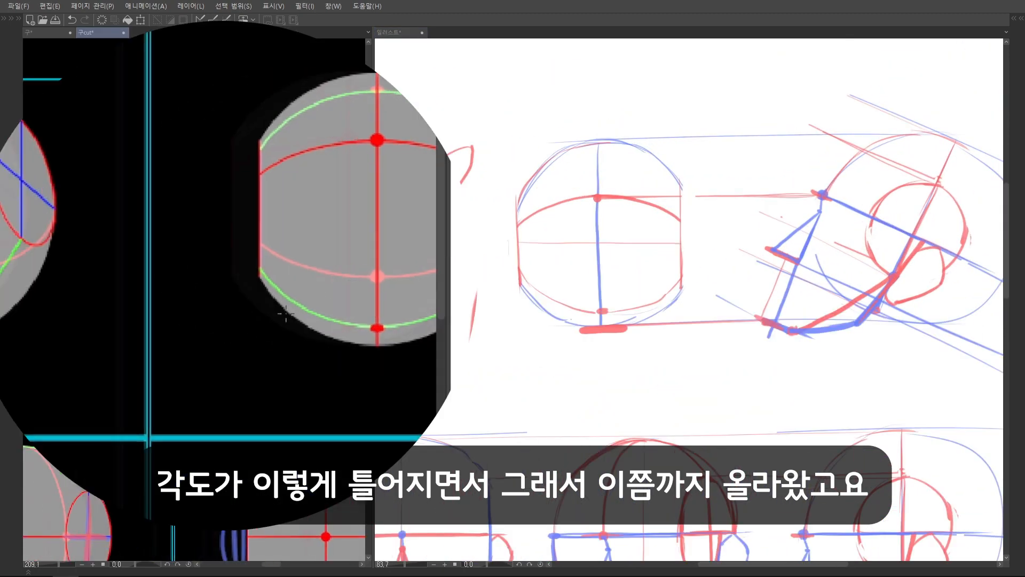
{"action": "left_click_drag", "start_coordinate": [128, 309], "coordinate": [211, 300]}
{"action": "left_click_drag", "start_coordinate": [135, 292], "coordinate": [216, 328]}
{"action": "scroll", "coordinate": [143, 299], "scroll_direction": "up", "scroll_amount": 2}
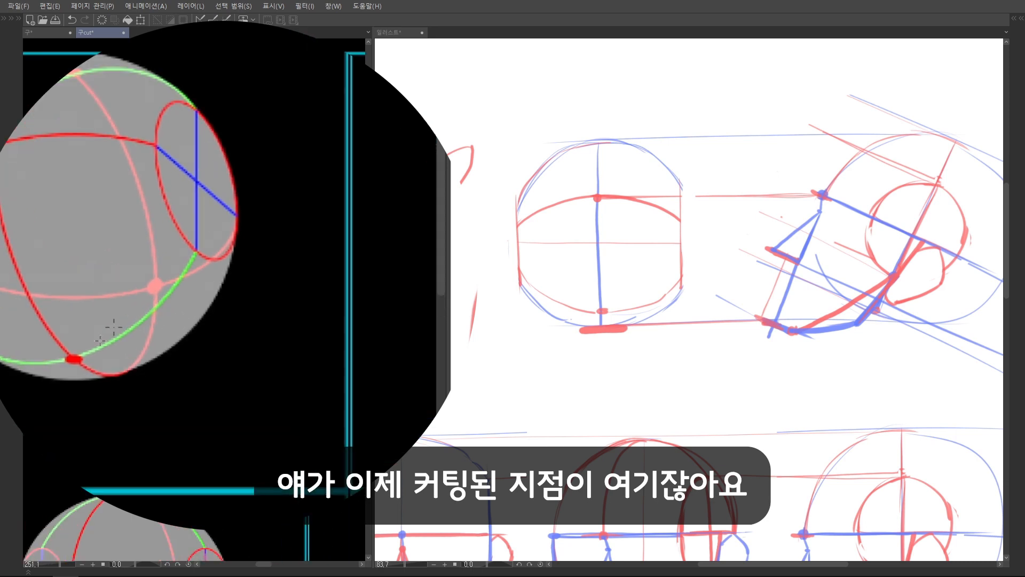
{"action": "mouse_move", "coordinate": [75, 359]}
{"action": "left_mouse_down"}
{"action": "mouse_move", "coordinate": [147, 318]}
{"action": "mouse_move", "coordinate": [199, 246]}
{"action": "left_mouse_up"}
{"action": "scroll", "coordinate": [195, 246], "scroll_direction": "down", "scroll_amount": 3}
{"action": "left_click_drag", "start_coordinate": [240, 293], "coordinate": [130, 312]}
{"action": "mouse_move", "coordinate": [336, 284]}
{"action": "left_mouse_down"}
{"action": "mouse_move", "coordinate": [258, 311]}
{"action": "mouse_move", "coordinate": [203, 298]}
{"action": "left_mouse_up"}
{"action": "scroll", "coordinate": [203, 298], "scroll_direction": "up", "scroll_amount": 3}
{"action": "left_click_drag", "start_coordinate": [62, 308], "coordinate": [65, 308]}
{"action": "left_click", "coordinate": [335, 297]}
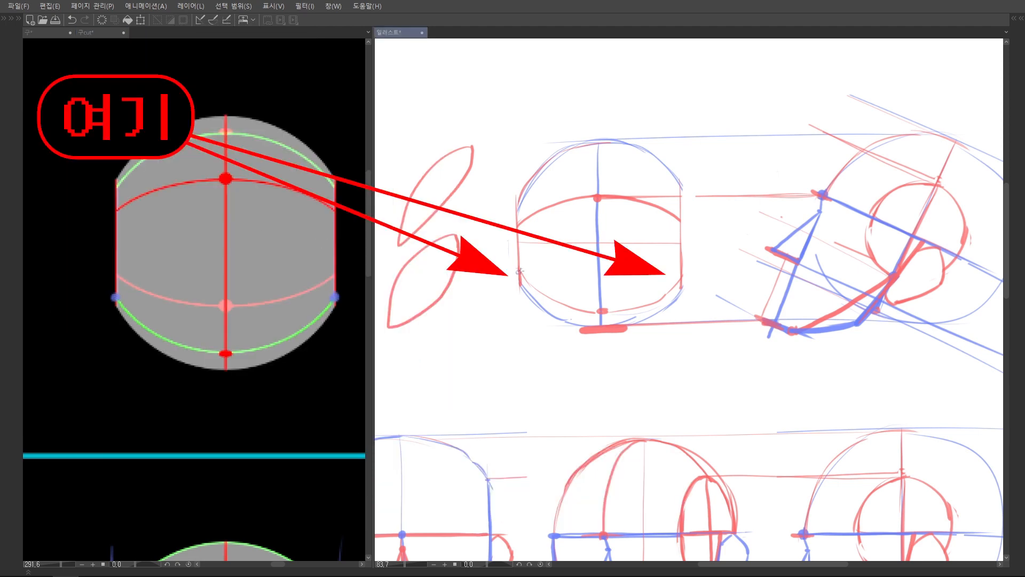
Circle the matching points on the front sphere's cut sides in blue and join them to the chin ends with thick blue lines
{"action": "scroll", "coordinate": [669, 263], "scroll_direction": "up", "scroll_amount": 2}
{"action": "mouse_move", "coordinate": [681, 244]}
{"action": "left_mouse_down"}
{"action": "mouse_move", "coordinate": [601, 320]}
{"action": "mouse_move", "coordinate": [682, 251]}
{"action": "left_mouse_up"}
{"action": "key", "text": "ctrl+z"}
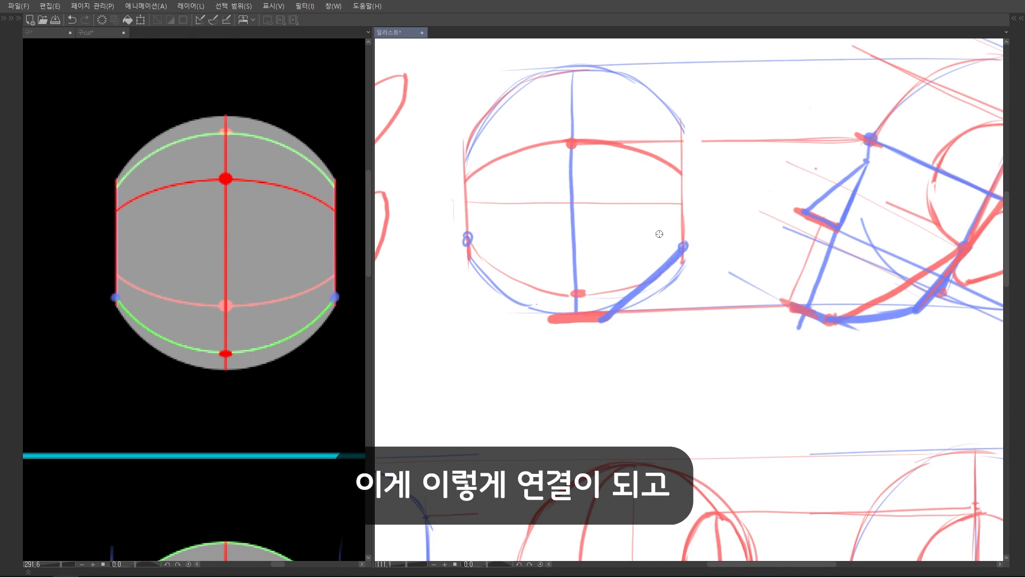
{"action": "left_click_drag", "start_coordinate": [468, 242], "coordinate": [550, 320]}
{"action": "scroll", "coordinate": [615, 200], "scroll_direction": "down", "scroll_amount": 3}
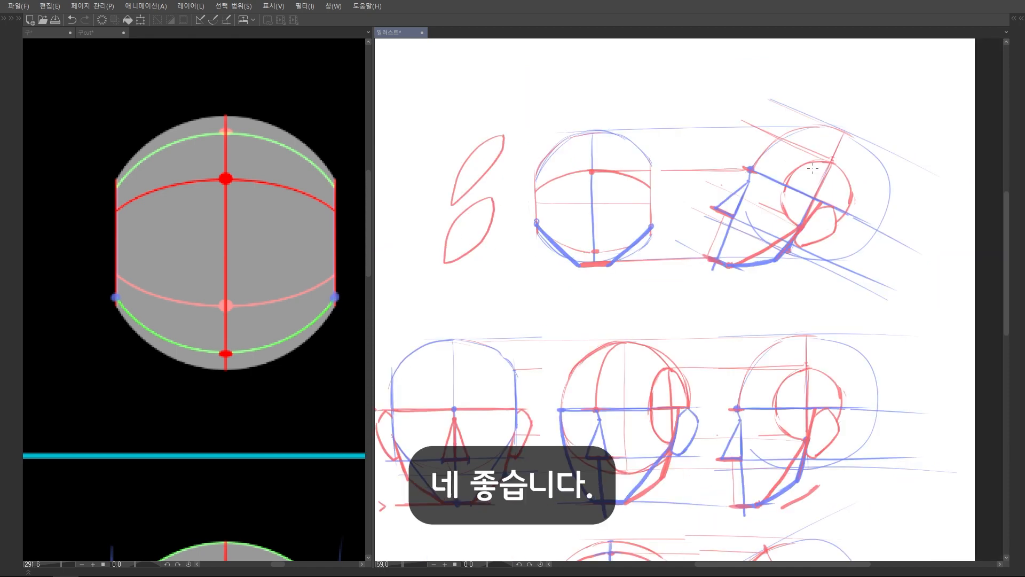
Draw thick red jaw outlines that run nearly flat from the chin and bend up to both cut-side points
{"action": "scroll", "coordinate": [741, 243], "scroll_direction": "up", "scroll_amount": 2}
{"action": "left_click_drag", "start_coordinate": [735, 295], "coordinate": [800, 294]}
{"action": "key", "text": "ctrl+z"}
{"action": "scroll", "coordinate": [562, 224], "scroll_direction": "up", "scroll_amount": 1}
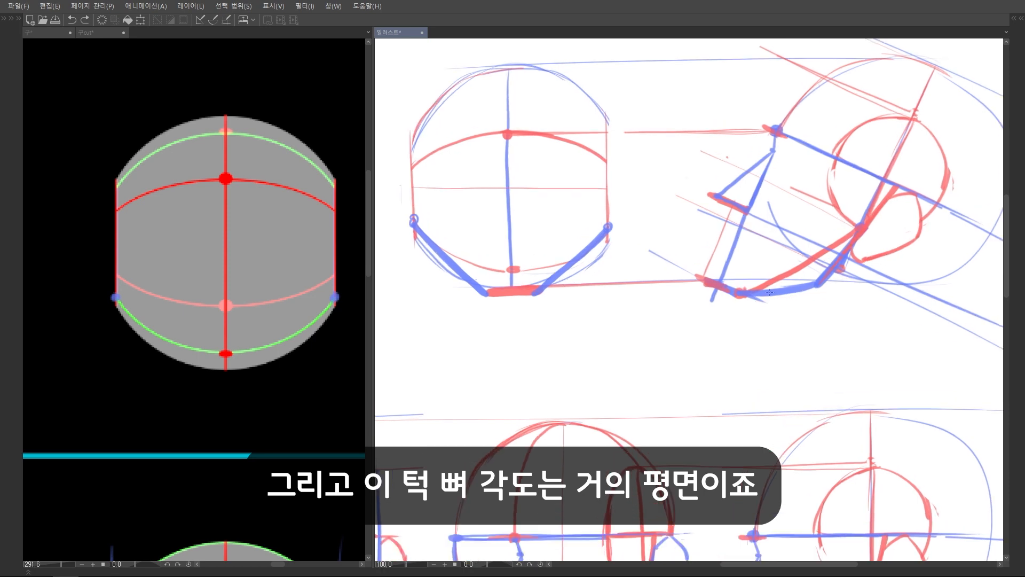
{"action": "left_click_drag", "start_coordinate": [543, 289], "coordinate": [607, 234]}
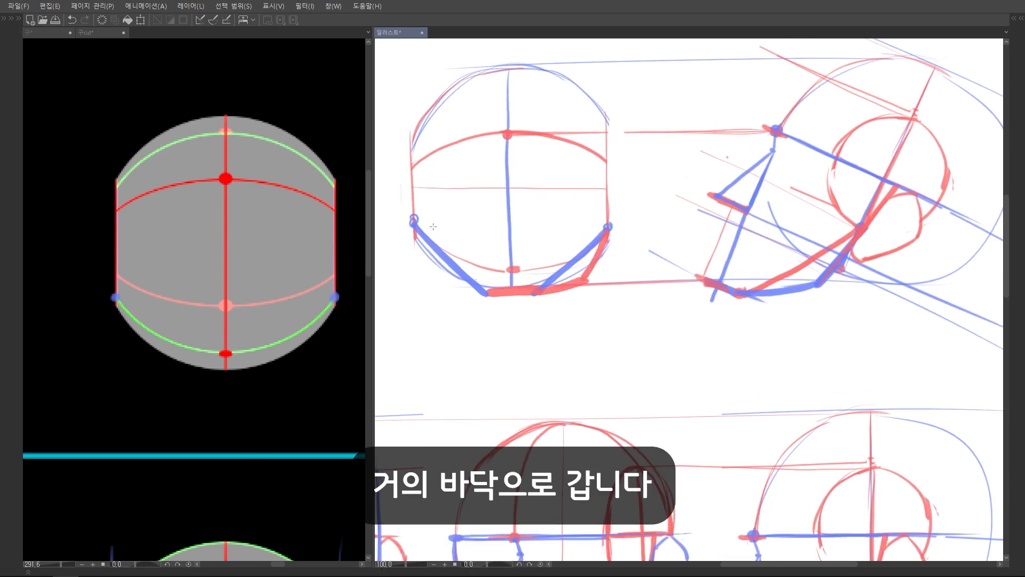
{"action": "mouse_move", "coordinate": [420, 254]}
{"action": "left_mouse_down"}
{"action": "mouse_move", "coordinate": [436, 280]}
{"action": "mouse_move", "coordinate": [485, 294]}
{"action": "left_mouse_up"}
{"action": "scroll", "coordinate": [604, 271], "scroll_direction": "down", "scroll_amount": 3}
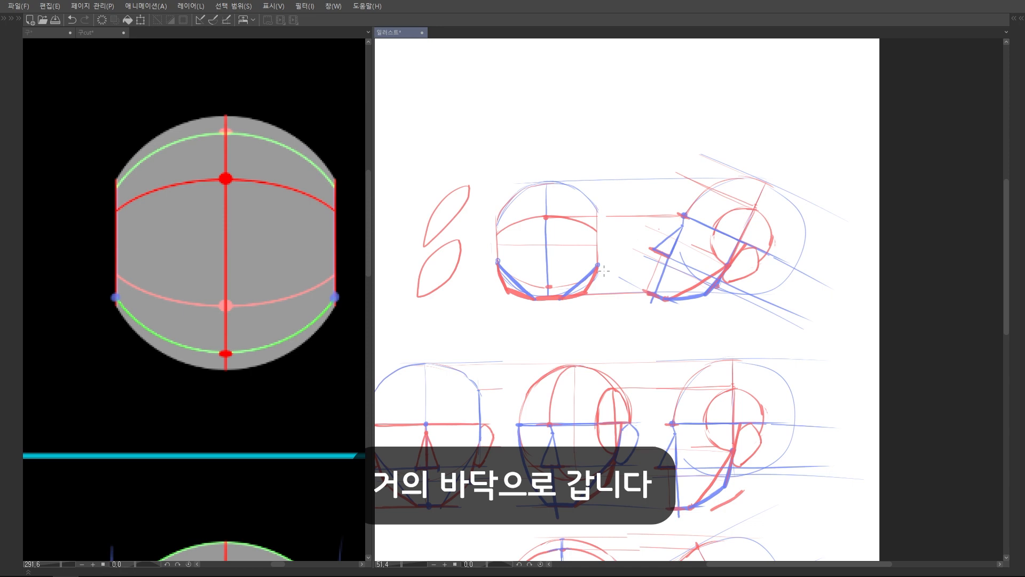
Mark the nose base midway between brow and chin on the side head and project it onto the front centre line in blue
{"action": "scroll", "coordinate": [604, 270], "scroll_direction": "up", "scroll_amount": 3}
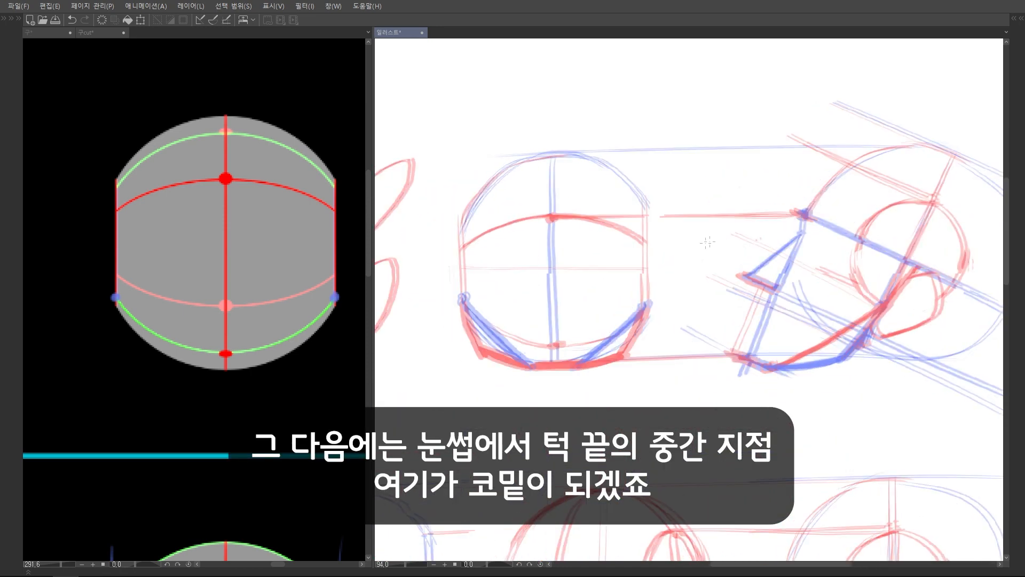
{"action": "mouse_move", "coordinate": [767, 292]}
{"action": "left_mouse_down"}
{"action": "mouse_move", "coordinate": [813, 290]}
{"action": "mouse_move", "coordinate": [848, 260]}
{"action": "left_mouse_up"}
{"action": "mouse_move", "coordinate": [575, 278]}
{"action": "left_mouse_down"}
{"action": "mouse_move", "coordinate": [558, 278]}
{"action": "mouse_move", "coordinate": [632, 292]}
{"action": "mouse_move", "coordinate": [630, 316]}
{"action": "left_mouse_up"}
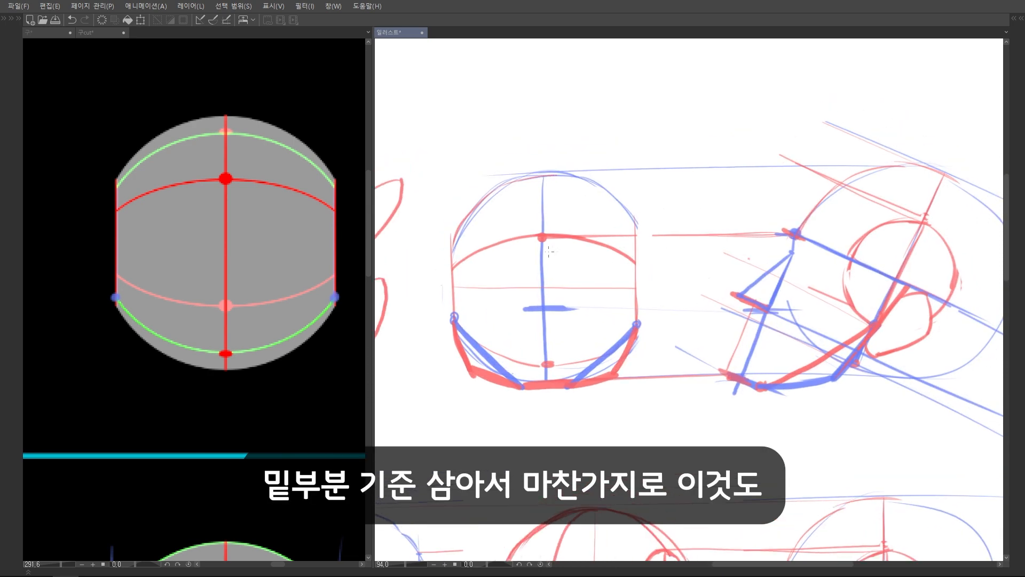
Mark the nose's top point in red just below the brow and join it to both nose-base ends with blue lines
{"action": "scroll", "coordinate": [630, 316], "scroll_direction": "up", "scroll_amount": 1}
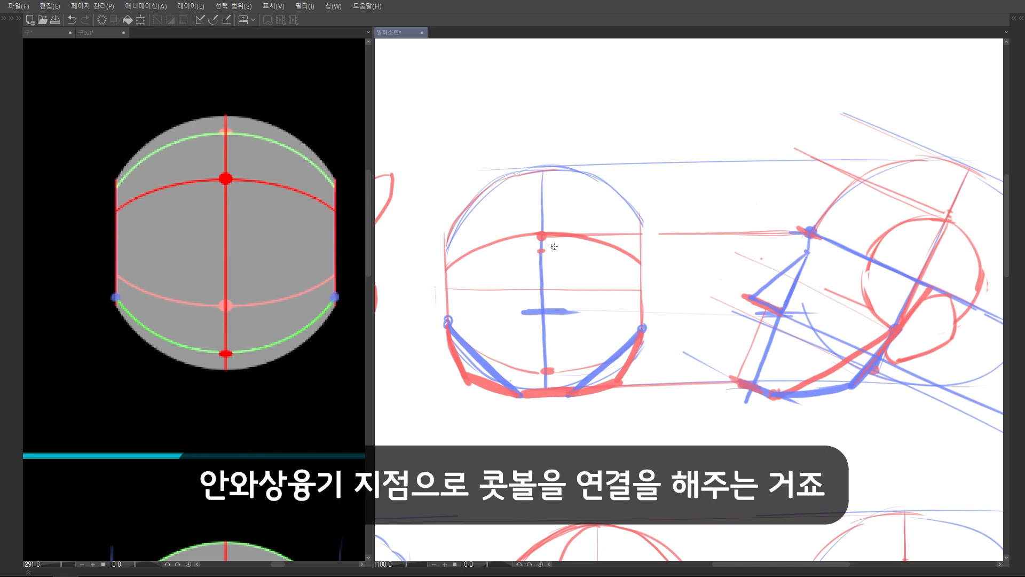
{"action": "scroll", "coordinate": [537, 254], "scroll_direction": "up", "scroll_amount": 3}
{"action": "left_click_drag", "start_coordinate": [543, 242], "coordinate": [510, 344]}
{"action": "left_click_drag", "start_coordinate": [545, 246], "coordinate": [586, 321]}
{"action": "scroll", "coordinate": [697, 228], "scroll_direction": "down", "scroll_amount": 3}
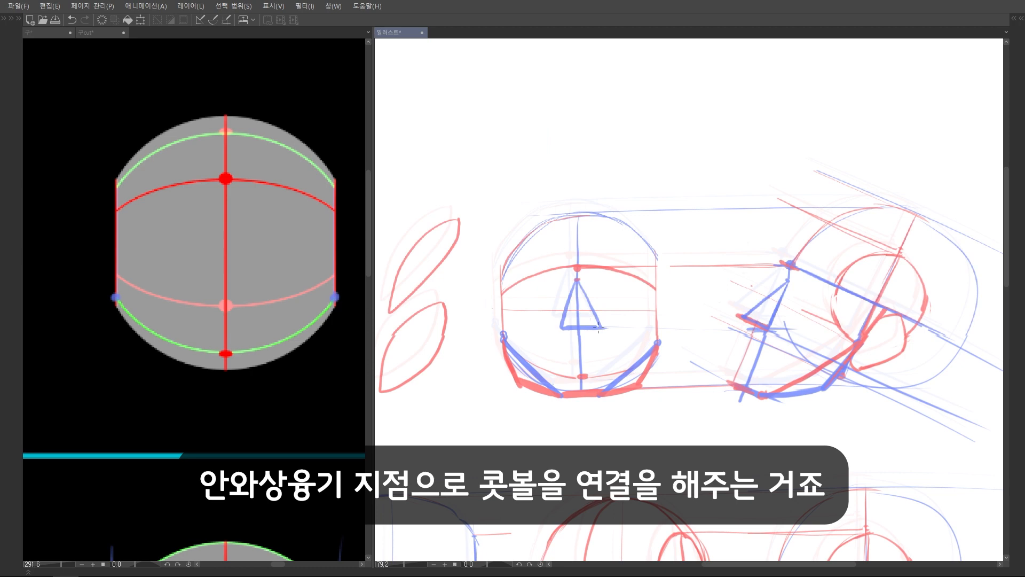
Project the nose tip's level above the nose base onto the front centre line and fill the nose's underside in red
{"action": "scroll", "coordinate": [804, 283], "scroll_direction": "up", "scroll_amount": 2}
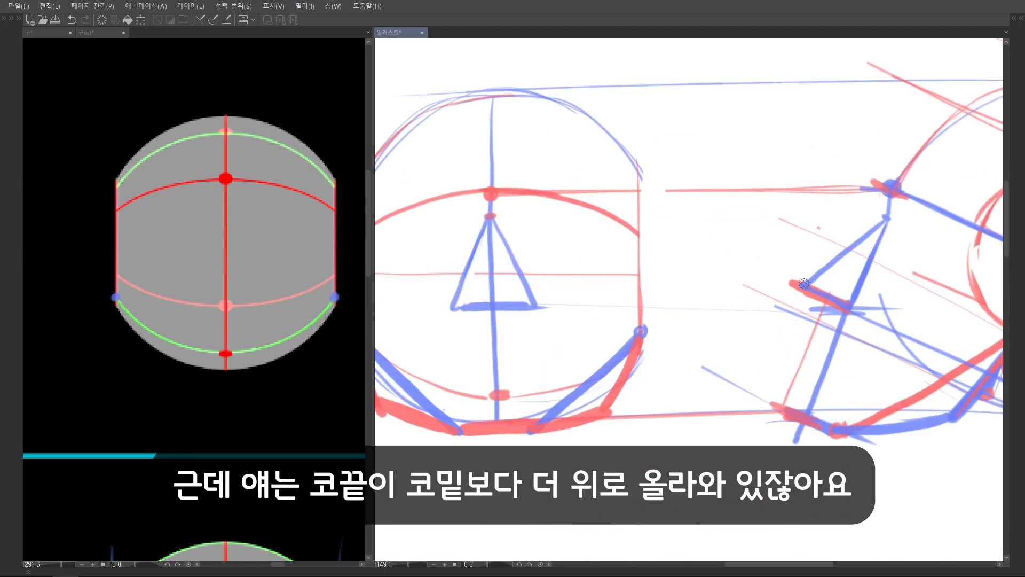
{"action": "left_click_drag", "start_coordinate": [844, 313], "coordinate": [791, 316]}
{"action": "left_click_drag", "start_coordinate": [794, 286], "coordinate": [756, 283]}
{"action": "left_click_drag", "start_coordinate": [950, 225], "coordinate": [971, 212]}
{"action": "left_click", "coordinate": [511, 268]}
{"action": "mouse_move", "coordinate": [507, 271]}
{"action": "left_mouse_down"}
{"action": "mouse_move", "coordinate": [536, 258]}
{"action": "mouse_move", "coordinate": [502, 281]}
{"action": "mouse_move", "coordinate": [579, 280]}
{"action": "mouse_move", "coordinate": [531, 273]}
{"action": "mouse_move", "coordinate": [567, 275]}
{"action": "left_mouse_up"}
{"action": "scroll", "coordinate": [599, 276], "scroll_direction": "down", "scroll_amount": 3}
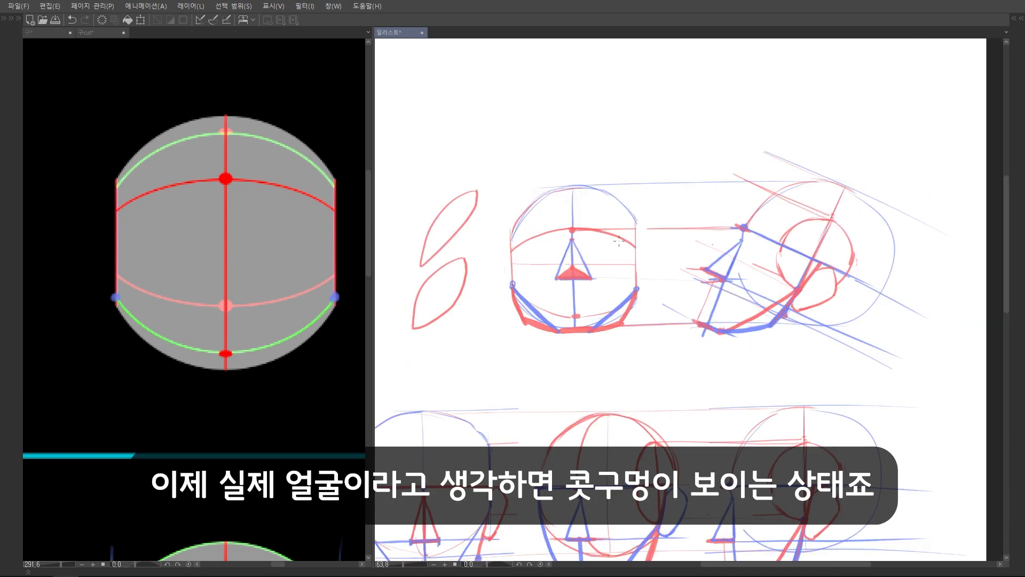
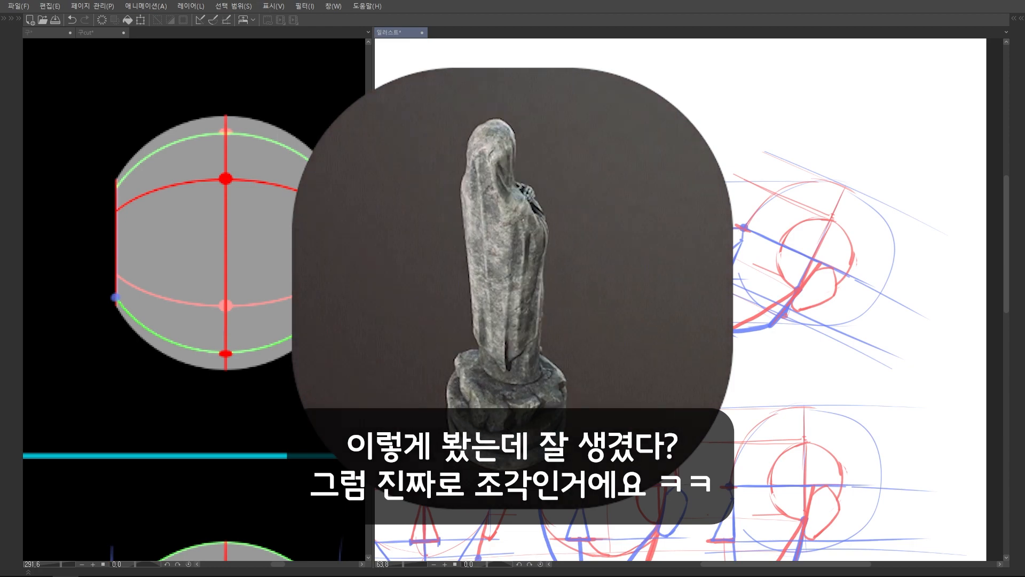
Project the ear level from the upward-tilted side head and draw blue ears on both sides of the front head
{"action": "scroll", "coordinate": [681, 299], "scroll_direction": "up", "scroll_amount": 3}
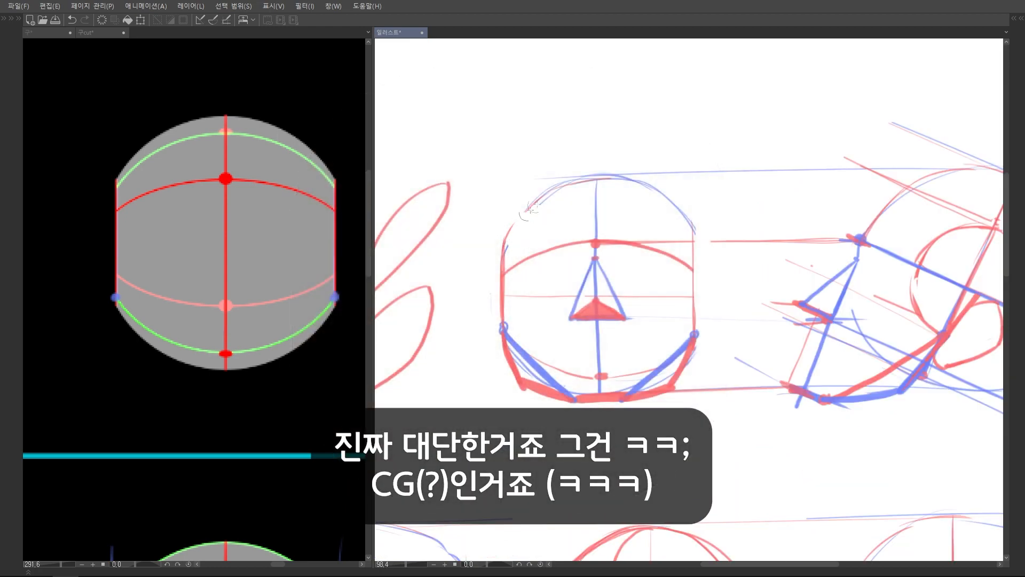
{"action": "scroll", "coordinate": [593, 314], "scroll_direction": "down", "scroll_amount": 2}
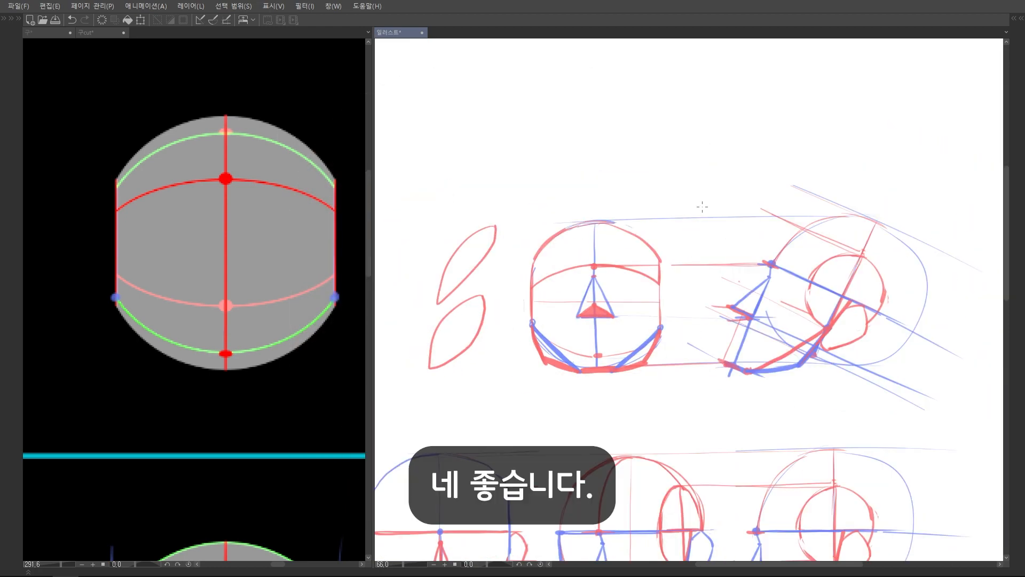
{"action": "scroll", "coordinate": [689, 299], "scroll_direction": "up", "scroll_amount": 2}
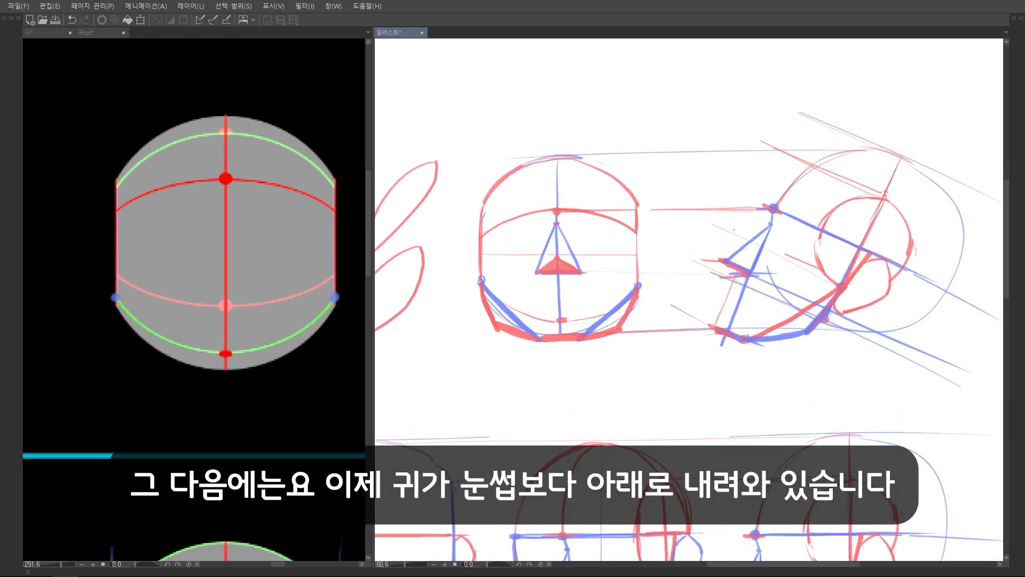
{"action": "scroll", "coordinate": [871, 295], "scroll_direction": "up", "scroll_amount": 1}
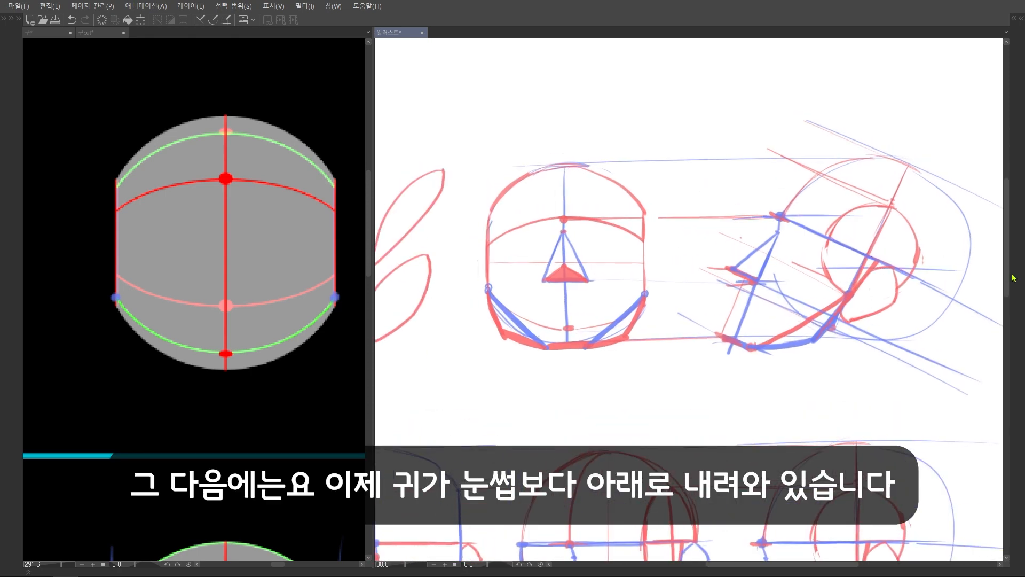
{"action": "mouse_move", "coordinate": [640, 268]}
{"action": "left_mouse_down"}
{"action": "mouse_move", "coordinate": [680, 268]}
{"action": "mouse_move", "coordinate": [666, 270]}
{"action": "mouse_move", "coordinate": [649, 320]}
{"action": "mouse_move", "coordinate": [633, 326]}
{"action": "left_mouse_up"}
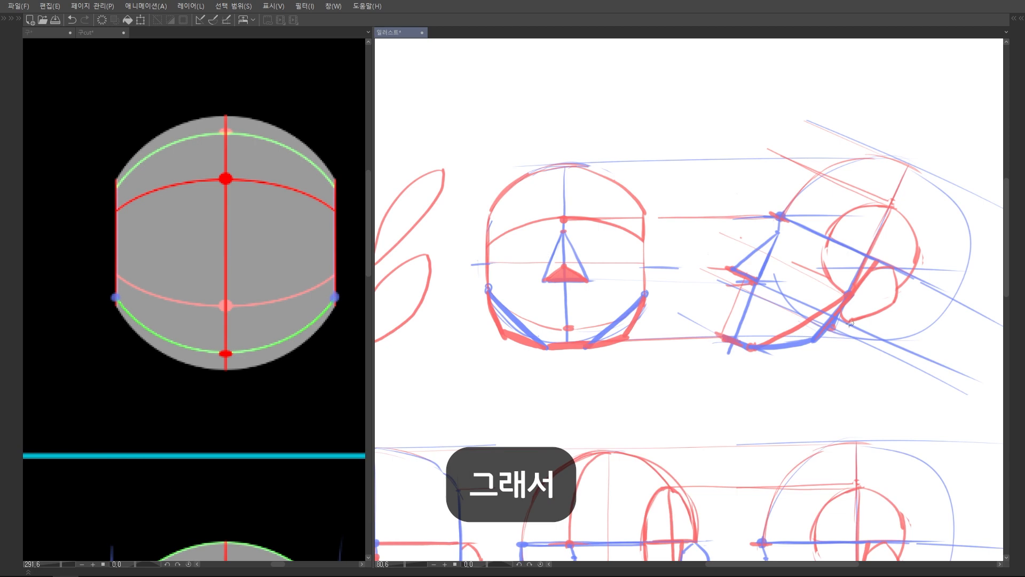
{"action": "scroll", "coordinate": [671, 292], "scroll_direction": "up", "scroll_amount": 2}
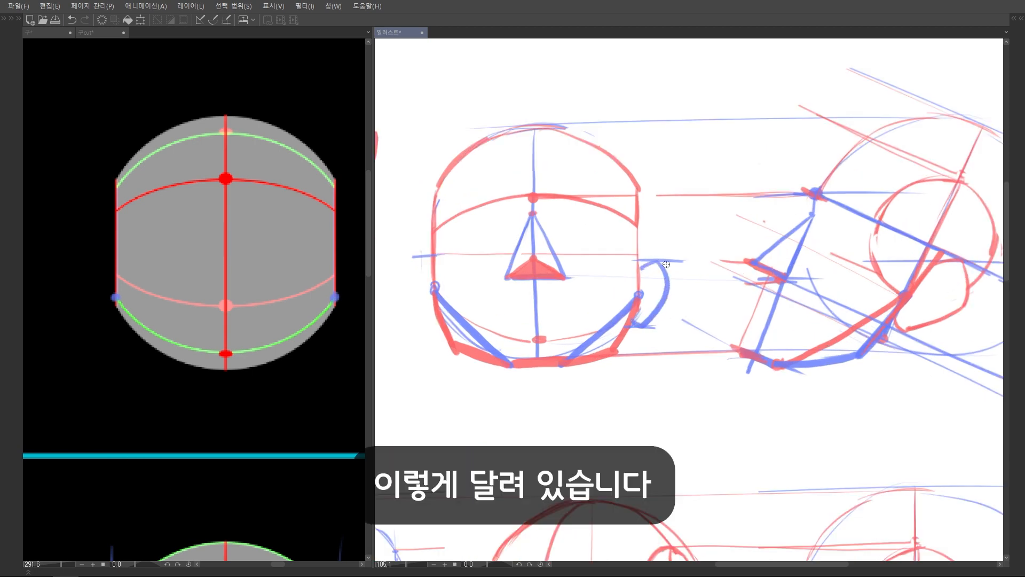
{"action": "left_click_drag", "start_coordinate": [431, 266], "coordinate": [419, 258]}
{"action": "left_click_drag", "start_coordinate": [405, 281], "coordinate": [436, 319]}
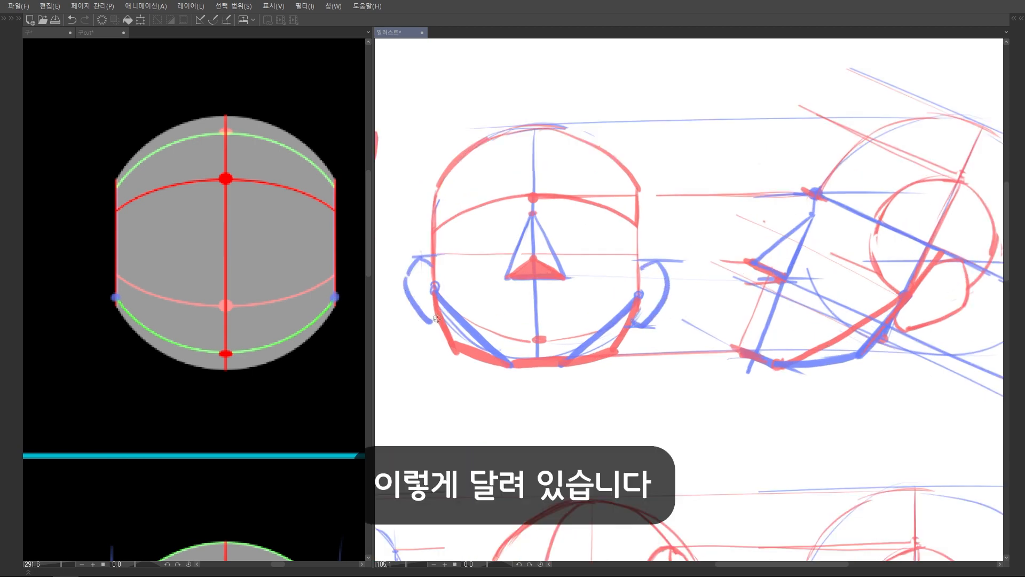
{"action": "scroll", "coordinate": [704, 273], "scroll_direction": "down", "scroll_amount": 5}
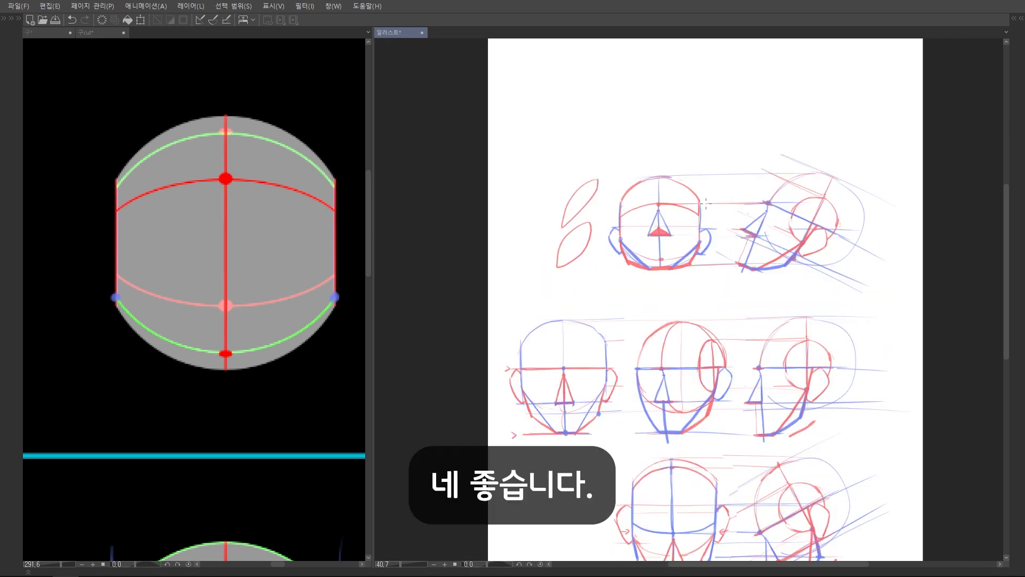
{"action": "scroll", "coordinate": [641, 202], "scroll_direction": "down", "scroll_amount": 3}
{"action": "scroll", "coordinate": [673, 188], "scroll_direction": "up", "scroll_amount": 2}
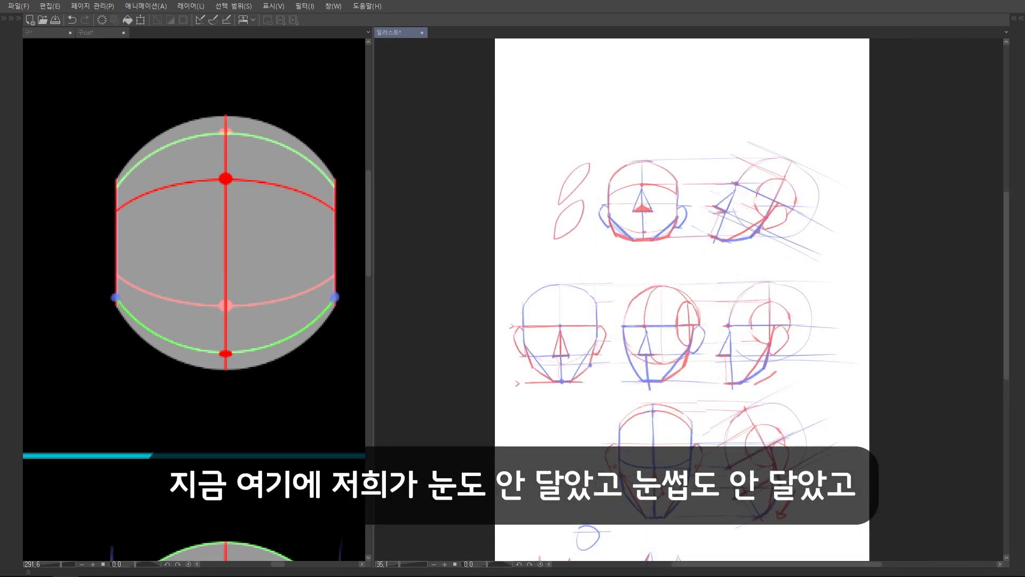
{"action": "scroll", "coordinate": [635, 222], "scroll_direction": "up", "scroll_amount": 5}
{"action": "left_click_drag", "start_coordinate": [617, 214], "coordinate": [618, 213]}
{"action": "left_click_drag", "start_coordinate": [697, 213], "coordinate": [706, 214]}
{"action": "key", "text": "ctrl+z"}
{"action": "key", "text": "ctrl+z"}
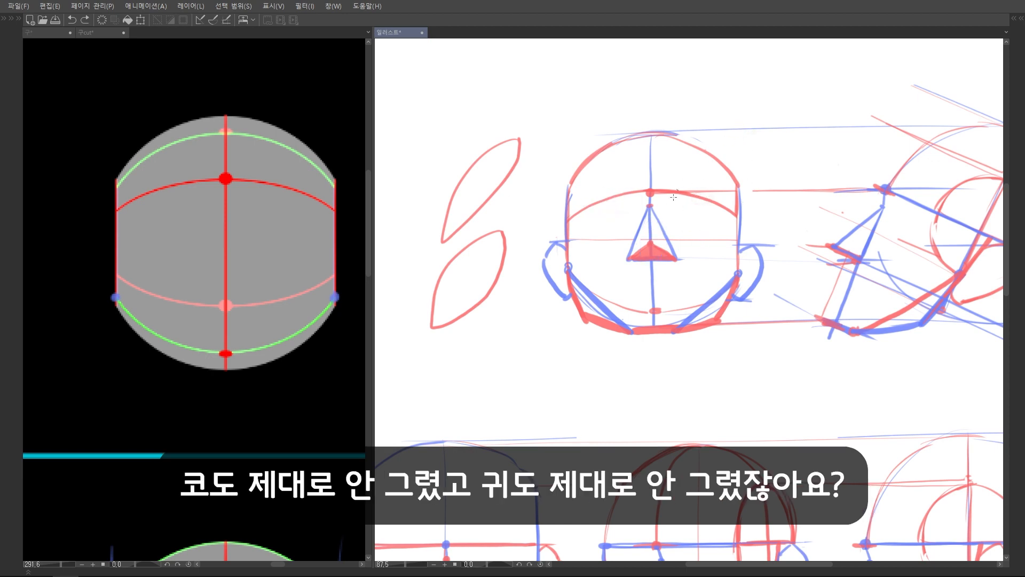
{"action": "scroll", "coordinate": [555, 272], "scroll_direction": "down", "scroll_amount": 5}
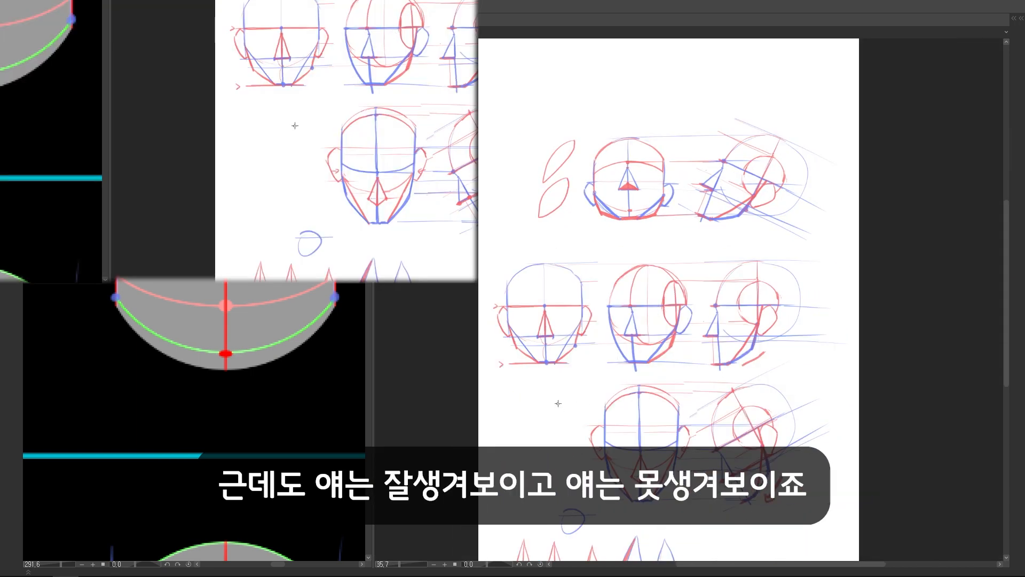
{"action": "mouse_move", "coordinate": [558, 403]}
{"action": "left_mouse_down"}
{"action": "mouse_move", "coordinate": [583, 407]}
{"action": "mouse_move", "coordinate": [592, 426]}
{"action": "left_mouse_up"}
{"action": "mouse_move", "coordinate": [565, 241]}
{"action": "left_mouse_down"}
{"action": "mouse_move", "coordinate": [587, 219]}
{"action": "mouse_move", "coordinate": [579, 233]}
{"action": "left_mouse_up"}
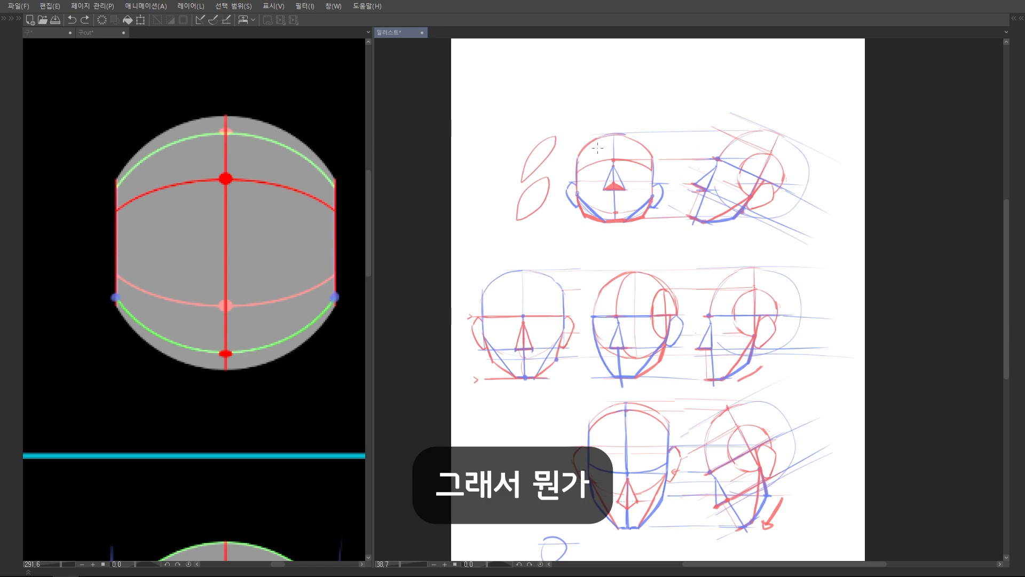
{"action": "mouse_move", "coordinate": [636, 165]}
{"action": "left_mouse_down"}
{"action": "mouse_move", "coordinate": [631, 141]}
{"action": "mouse_move", "coordinate": [628, 156]}
{"action": "left_mouse_up"}
{"action": "left_click_drag", "start_coordinate": [619, 234], "coordinate": [783, 236]}
{"action": "key", "text": "ctrl+z"}
{"action": "mouse_move", "coordinate": [544, 235]}
{"action": "left_mouse_down"}
{"action": "mouse_move", "coordinate": [651, 111]}
{"action": "mouse_move", "coordinate": [547, 220]}
{"action": "left_mouse_up"}
{"action": "key", "text": "ctrl+z"}
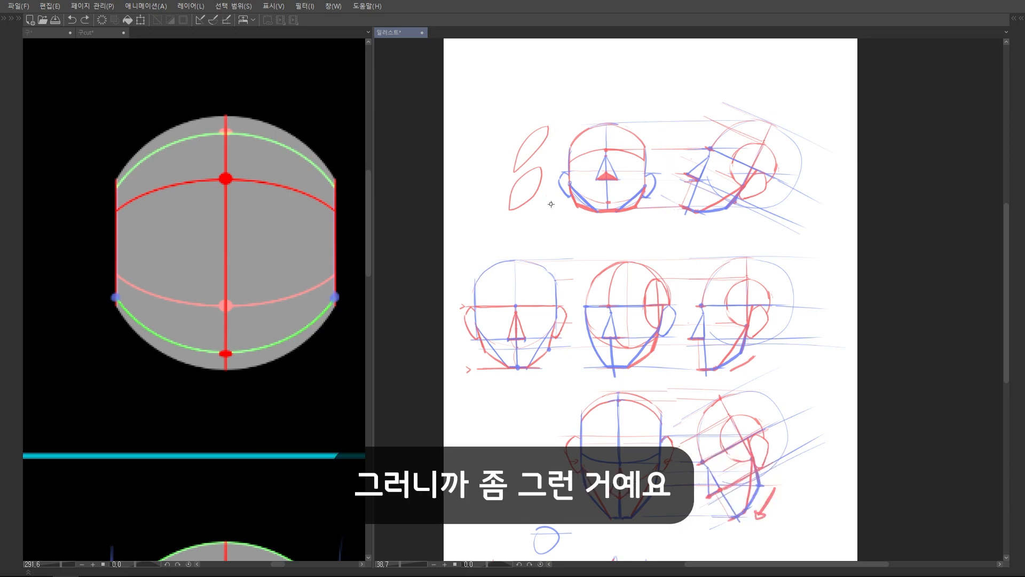
Sketch a left-facing cartoon head above the upper heads in red, with its bulging cheek traced in blue
{"action": "left_click_drag", "start_coordinate": [544, 65], "coordinate": [540, 180]}
{"action": "mouse_move", "coordinate": [540, 180]}
{"action": "left_mouse_down"}
{"action": "mouse_move", "coordinate": [574, 217]}
{"action": "mouse_move", "coordinate": [616, 221]}
{"action": "mouse_move", "coordinate": [497, 255]}
{"action": "mouse_move", "coordinate": [577, 325]}
{"action": "mouse_move", "coordinate": [597, 323]}
{"action": "left_mouse_up"}
{"action": "key", "text": "x"}
{"action": "mouse_move", "coordinate": [500, 267]}
{"action": "left_mouse_down"}
{"action": "mouse_move", "coordinate": [470, 319]}
{"action": "mouse_move", "coordinate": [486, 276]}
{"action": "mouse_move", "coordinate": [467, 309]}
{"action": "mouse_move", "coordinate": [504, 324]}
{"action": "left_mouse_up"}
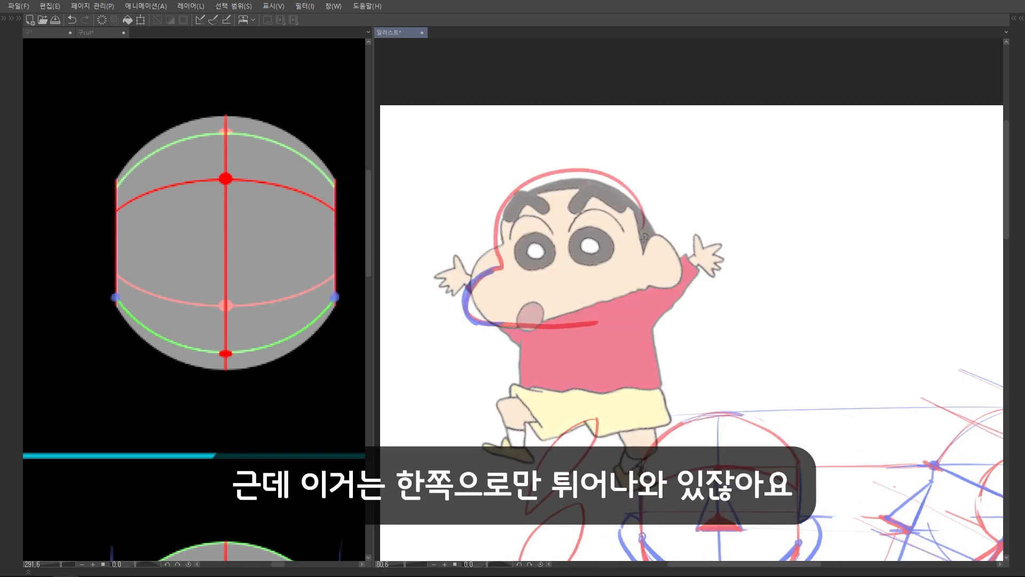
{"action": "key", "text": "x"}
{"action": "left_click_drag", "start_coordinate": [643, 228], "coordinate": [633, 310]}
{"action": "left_click_drag", "start_coordinate": [619, 320], "coordinate": [615, 319]}
{"action": "left_click_drag", "start_coordinate": [482, 322], "coordinate": [485, 273]}
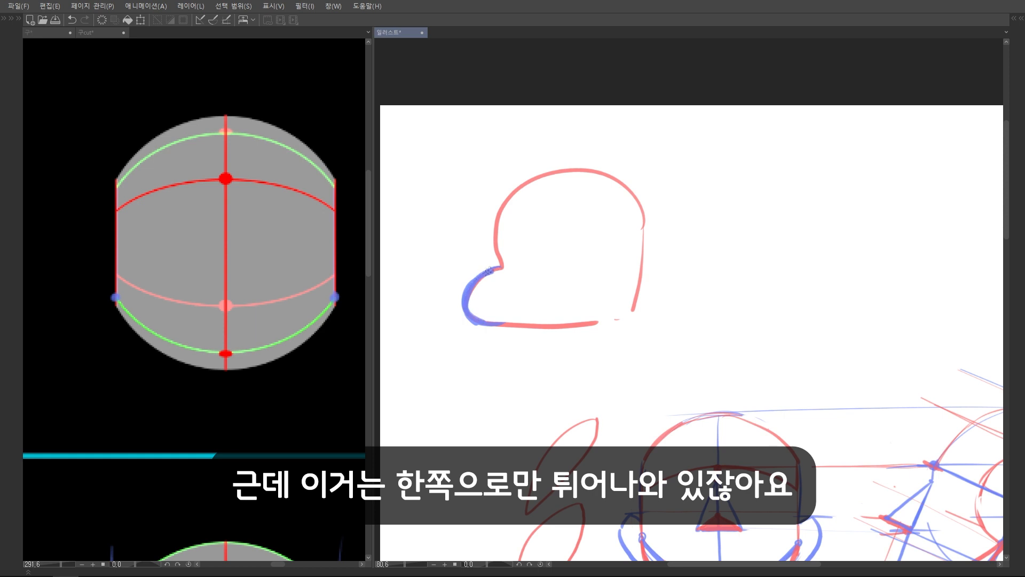
Sketch a right-facing cartoon head in blue beside the first one and add red face crosses to both
{"action": "left_click_drag", "start_coordinate": [731, 248], "coordinate": [712, 250]}
{"action": "left_click_drag", "start_coordinate": [538, 193], "coordinate": [527, 292]}
{"action": "left_click_drag", "start_coordinate": [504, 248], "coordinate": [536, 247]}
{"action": "mouse_move", "coordinate": [677, 315]}
{"action": "left_mouse_down"}
{"action": "mouse_move", "coordinate": [801, 251]}
{"action": "mouse_move", "coordinate": [785, 327]}
{"action": "mouse_move", "coordinate": [681, 323]}
{"action": "left_mouse_up"}
{"action": "scroll", "coordinate": [718, 235], "scroll_direction": "down", "scroll_amount": 3}
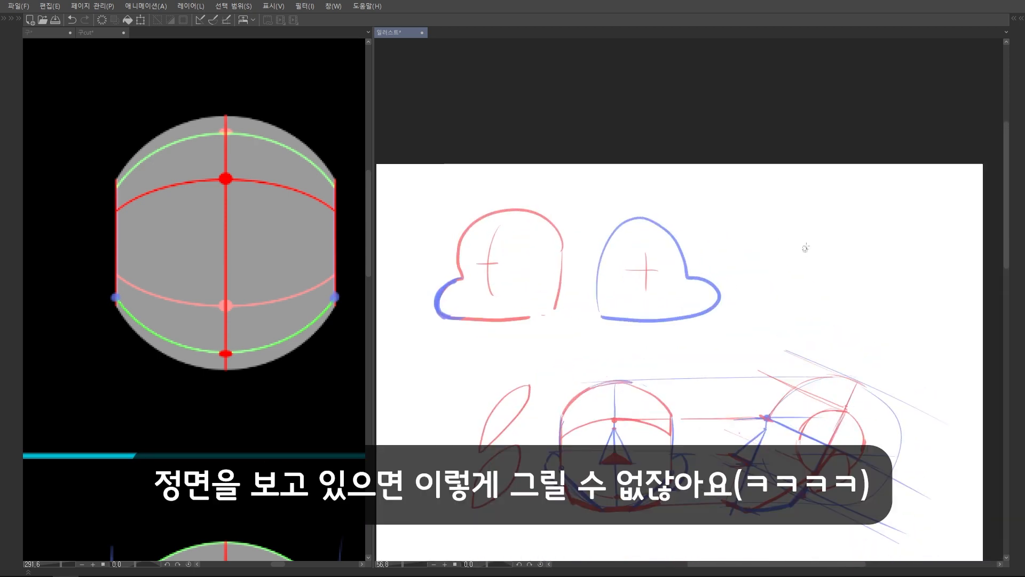
Try a front-facing cartoon head with cheeks bulging on both sides and a blue face cross, and undo it
{"action": "mouse_move", "coordinate": [777, 284]}
{"action": "left_mouse_down"}
{"action": "mouse_move", "coordinate": [854, 238]}
{"action": "mouse_move", "coordinate": [866, 286]}
{"action": "mouse_move", "coordinate": [791, 325]}
{"action": "mouse_move", "coordinate": [773, 276]}
{"action": "left_mouse_up"}
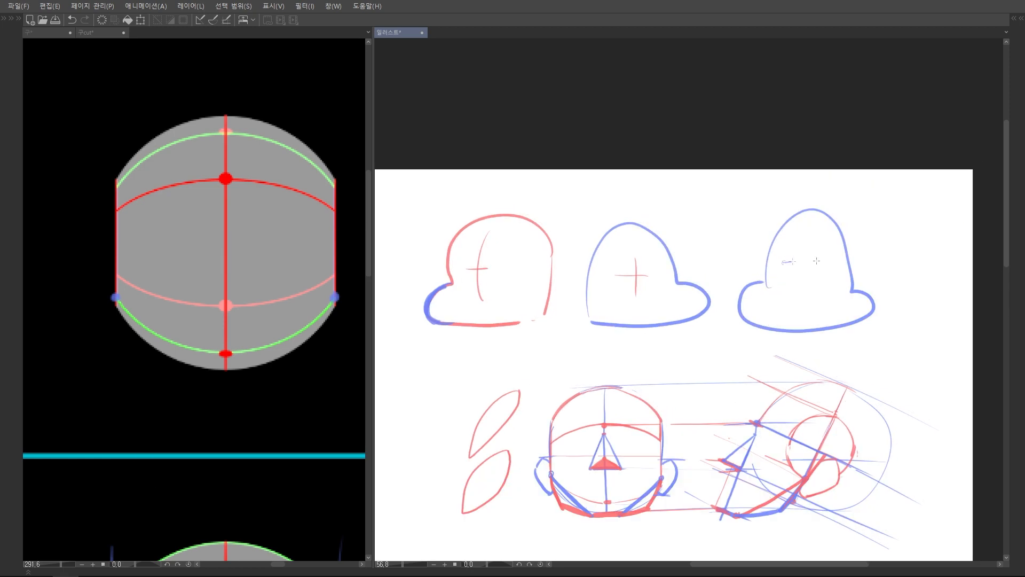
{"action": "left_click_drag", "start_coordinate": [804, 244], "coordinate": [803, 294]}
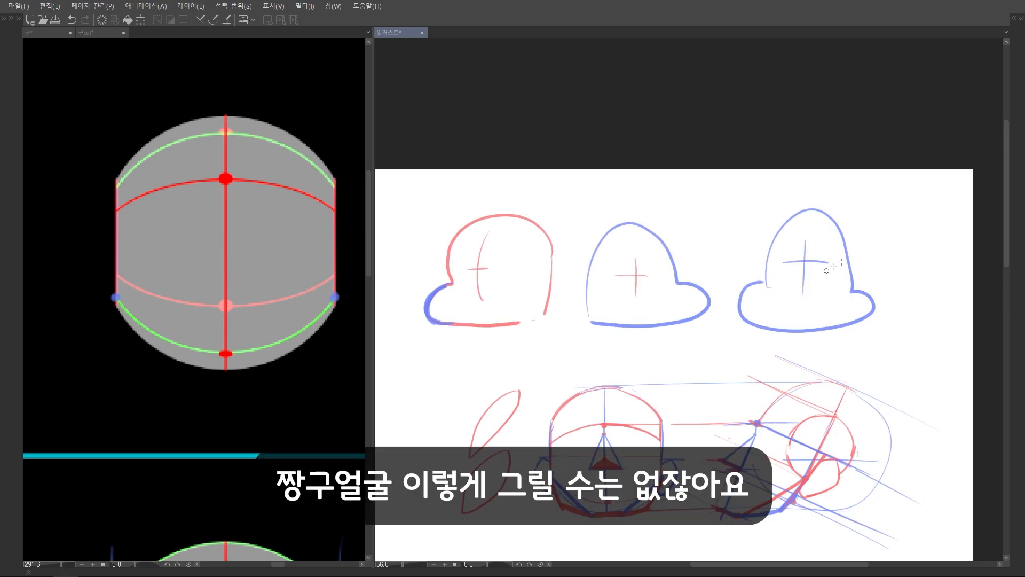
{"action": "key", "text": "ctrl+z"}
{"action": "key", "text": "ctrl+z"}
{"action": "key", "text": "ctrl+z"}
{"action": "key", "text": "ctrl+z"}
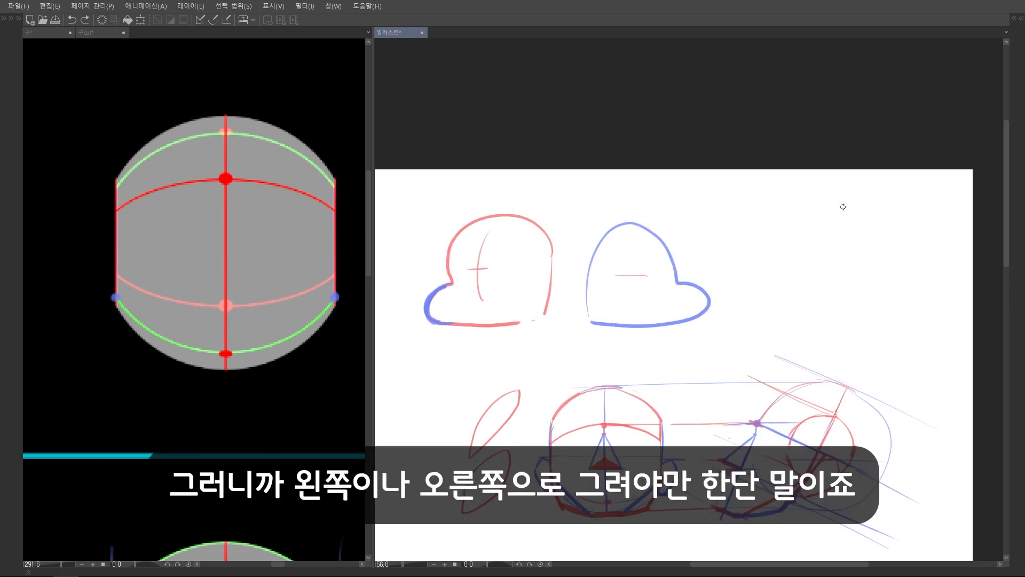
Complete the right-facing head's cross, separate the two cartoon heads with a blue vertical line, and delete these sketches
{"action": "left_click_drag", "start_coordinate": [629, 249], "coordinate": [632, 297]}
{"action": "scroll", "coordinate": [474, 321], "scroll_direction": "up", "scroll_amount": 2}
{"action": "left_click_drag", "start_coordinate": [597, 166], "coordinate": [596, 257]}
{"action": "mouse_move", "coordinate": [597, 318]}
{"action": "left_mouse_down"}
{"action": "mouse_move", "coordinate": [597, 358]}
{"action": "mouse_move", "coordinate": [602, 309]}
{"action": "mouse_move", "coordinate": [581, 302]}
{"action": "left_mouse_up"}
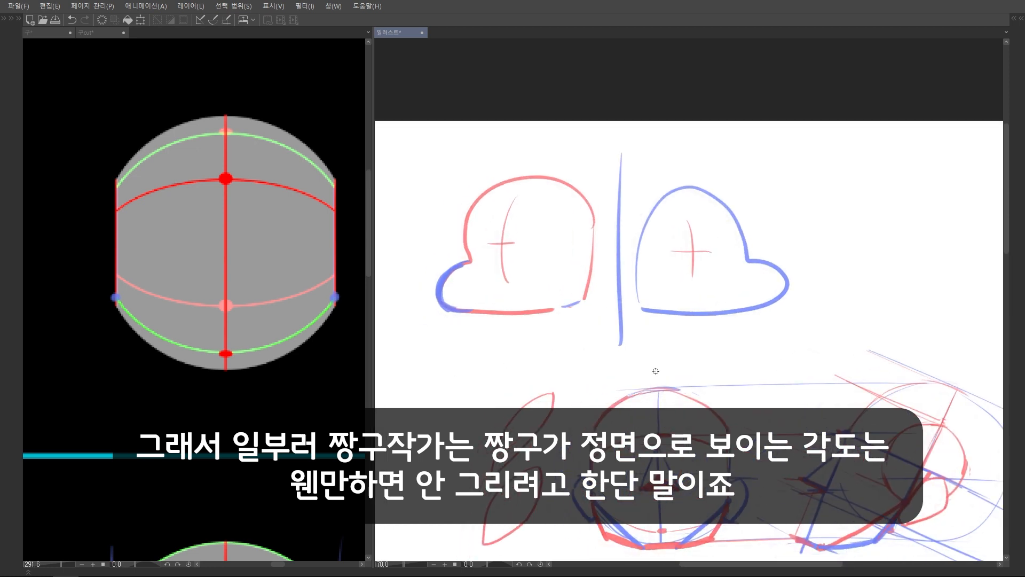
{"action": "scroll", "coordinate": [655, 371], "scroll_direction": "down", "scroll_amount": 2}
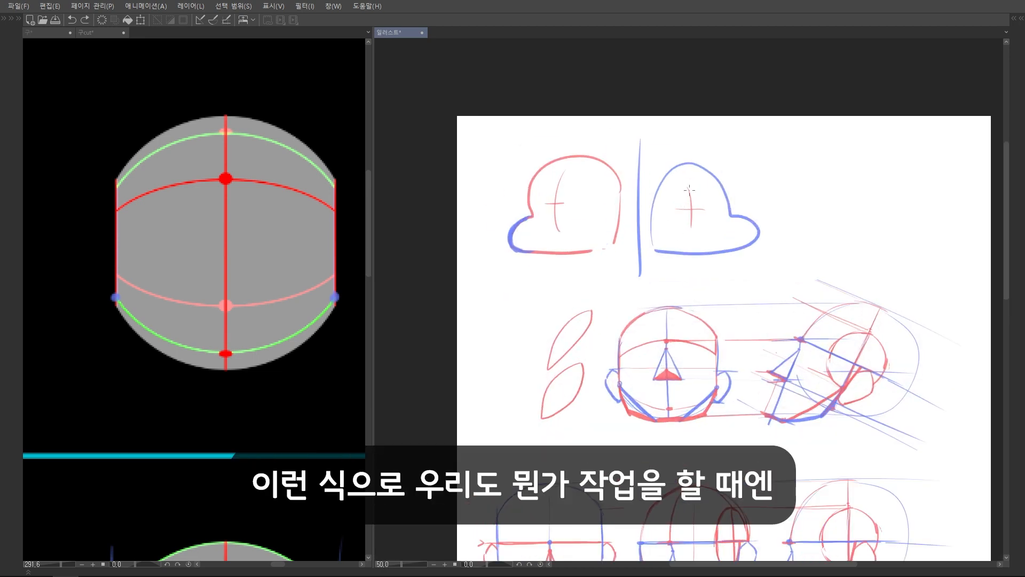
{"action": "key", "text": "Delete"}
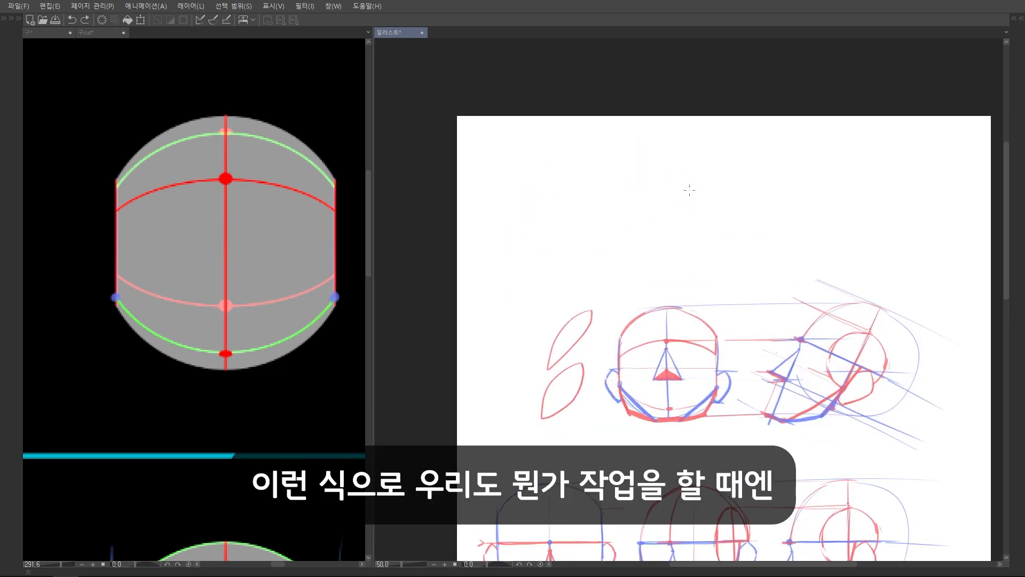
Review the finished rows of tilted and level heads alongside the cut-sphere reference
{"action": "scroll", "coordinate": [690, 190], "scroll_direction": "up", "scroll_amount": 1}
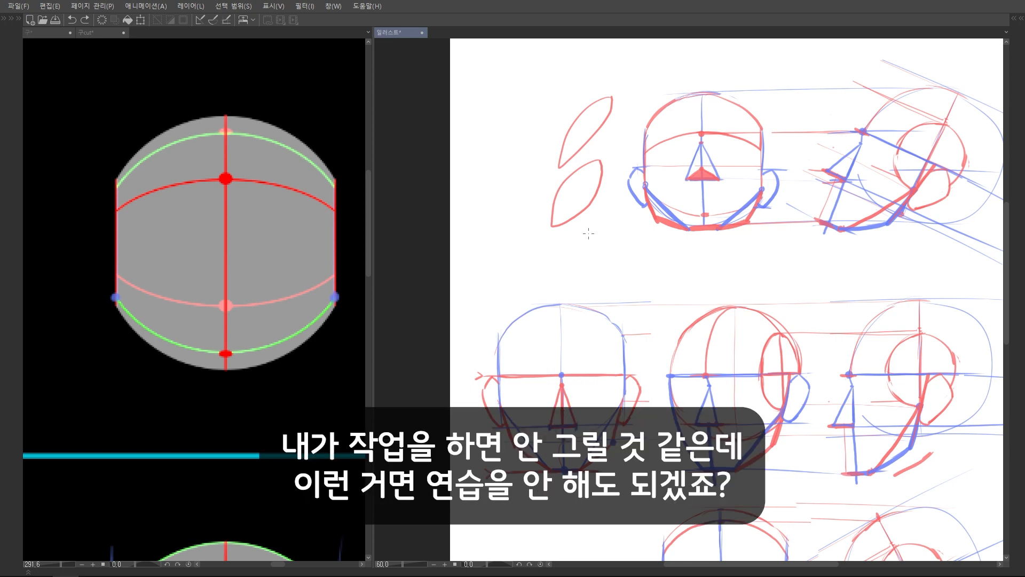
{"action": "scroll", "coordinate": [575, 192], "scroll_direction": "down", "scroll_amount": 2}
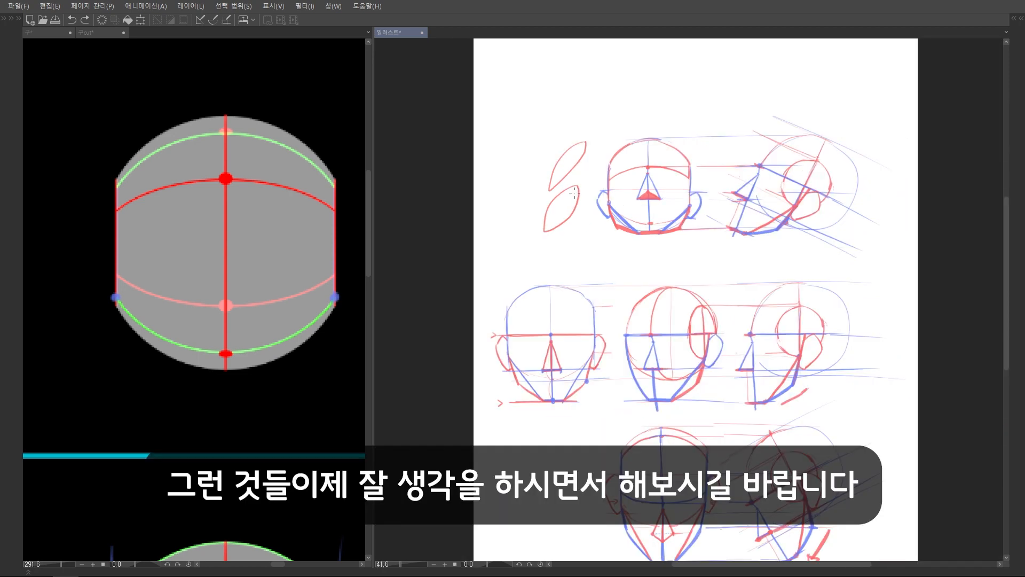
{"action": "left_click", "coordinate": [278, 287]}
{"action": "scroll", "coordinate": [271, 283], "scroll_direction": "down", "scroll_amount": 2}
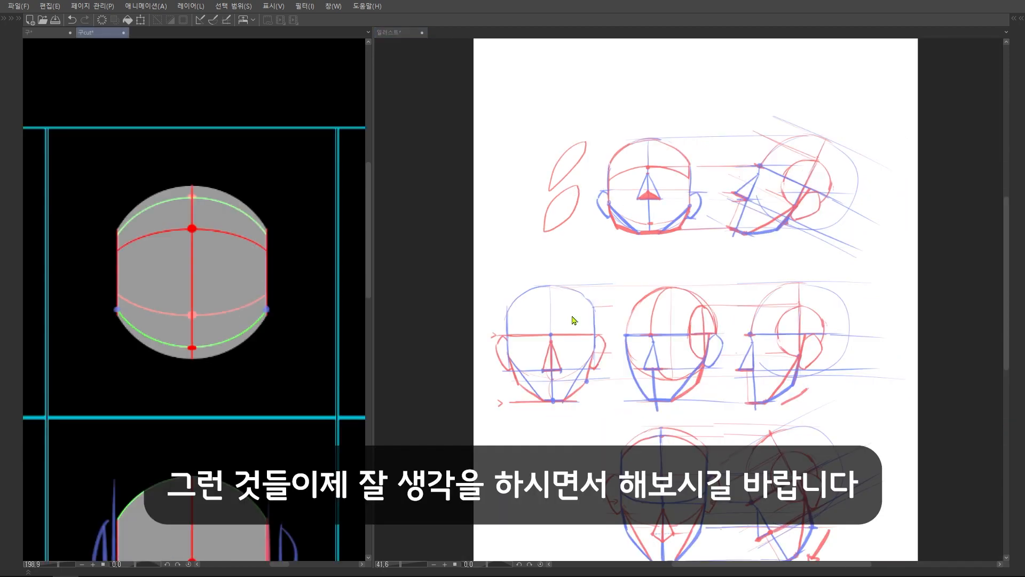
{"action": "scroll", "coordinate": [712, 282], "scroll_direction": "down", "scroll_amount": 2}
{"action": "scroll", "coordinate": [694, 283], "scroll_direction": "up", "scroll_amount": 3}
{"action": "scroll", "coordinate": [668, 285], "scroll_direction": "down", "scroll_amount": 2}
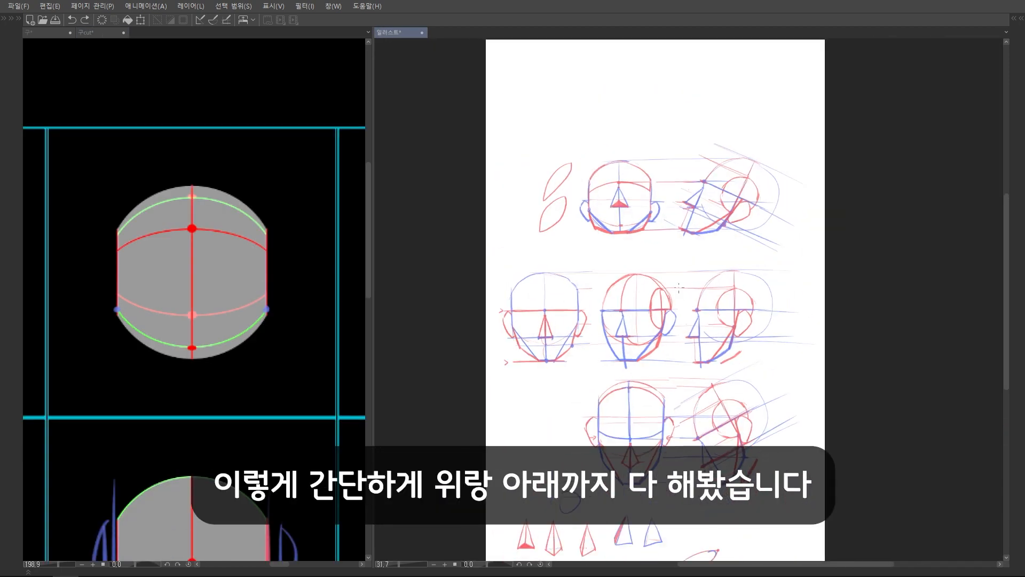
{"action": "left_click_drag", "start_coordinate": [661, 285], "coordinate": [636, 280]}
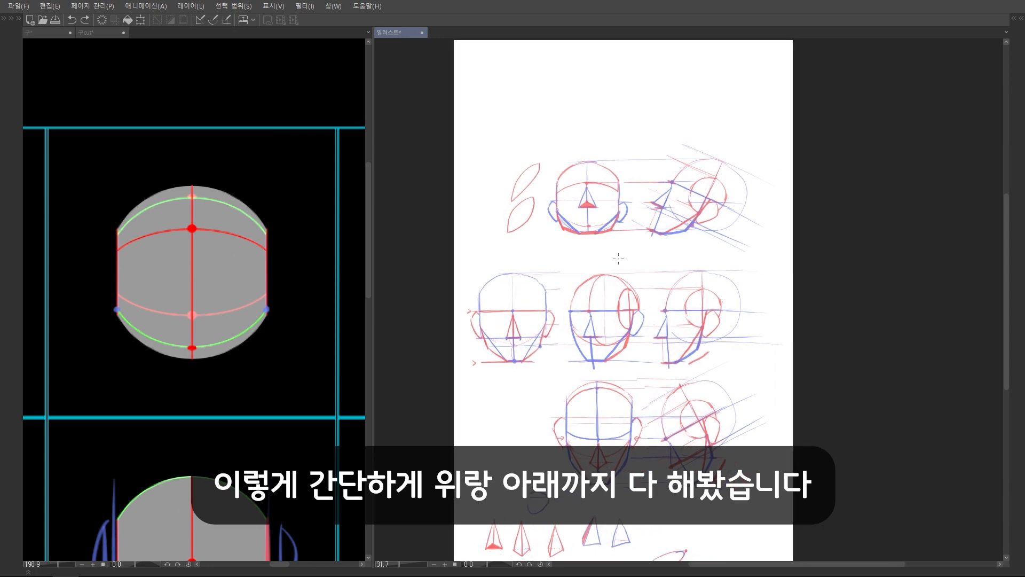
{"action": "scroll", "coordinate": [578, 246], "scroll_direction": "up", "scroll_amount": 2}
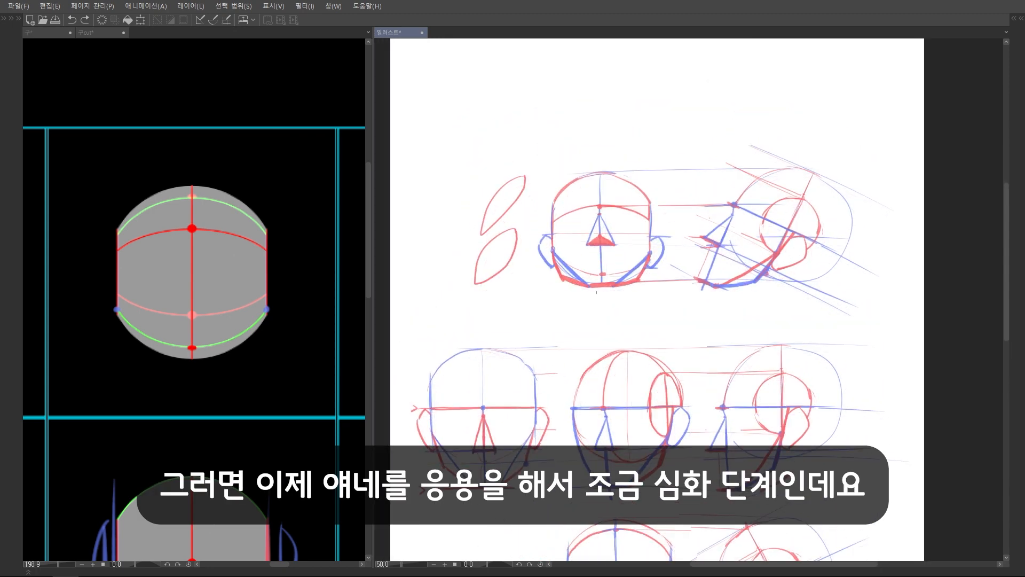
Select the two red leaf shapes beside the upward-tilted front head and move them up into the empty page area
{"action": "scroll", "coordinate": [534, 240], "scroll_direction": "up", "scroll_amount": 1}
{"action": "mouse_move", "coordinate": [505, 357]}
{"action": "left_mouse_down"}
{"action": "mouse_move", "coordinate": [498, 212]}
{"action": "mouse_move", "coordinate": [503, 344]}
{"action": "left_mouse_up"}
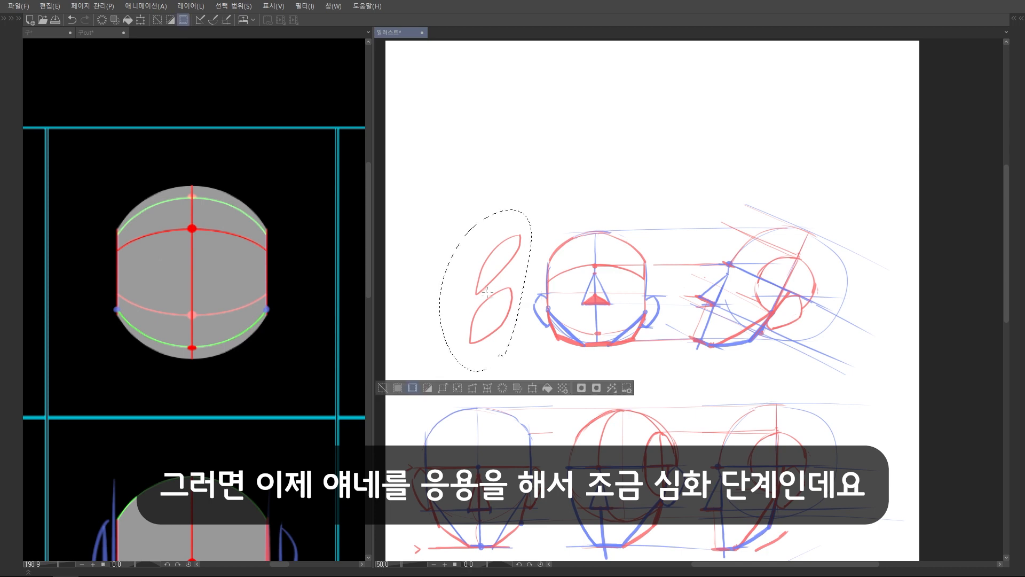
{"action": "left_click_drag", "start_coordinate": [497, 299], "coordinate": [476, 134]}
{"action": "left_click_drag", "start_coordinate": [625, 210], "coordinate": [700, 229]}
{"action": "key", "text": "ctrl+d"}
{"action": "left_click_drag", "start_coordinate": [743, 286], "coordinate": [721, 231]}
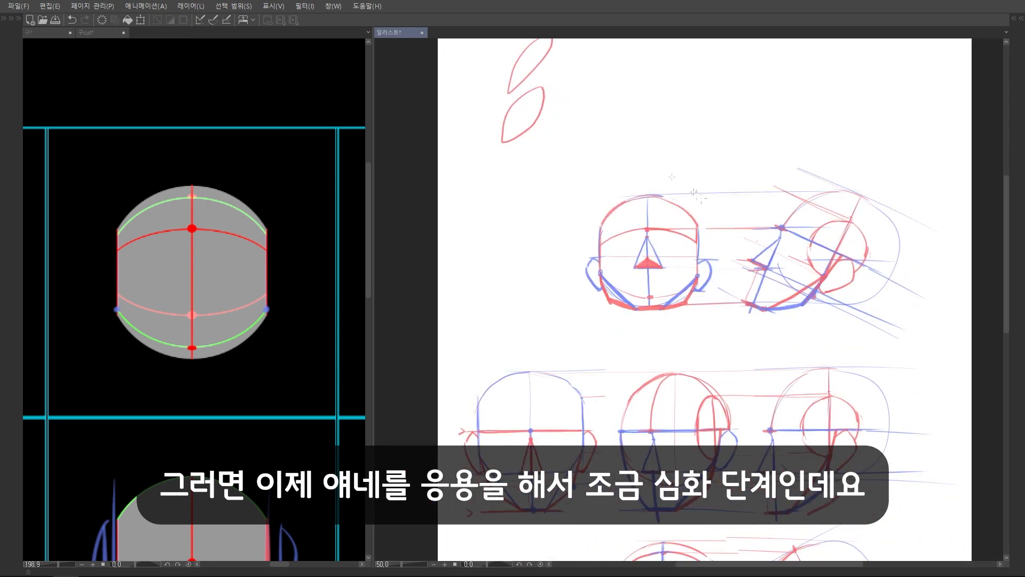
Move the upward-tilted and downward-tilted front heads left, leaving a gap between each one and its side view
{"action": "left_click_drag", "start_coordinate": [685, 183], "coordinate": [699, 175]}
{"action": "key", "text": "ctrl+t"}
{"action": "left_click_drag", "start_coordinate": [695, 296], "coordinate": [571, 295]}
{"action": "left_click", "coordinate": [497, 354]}
{"action": "scroll", "coordinate": [668, 240], "scroll_direction": "down", "scroll_amount": 3}
{"action": "scroll", "coordinate": [882, 259], "scroll_direction": "up", "scroll_amount": 4}
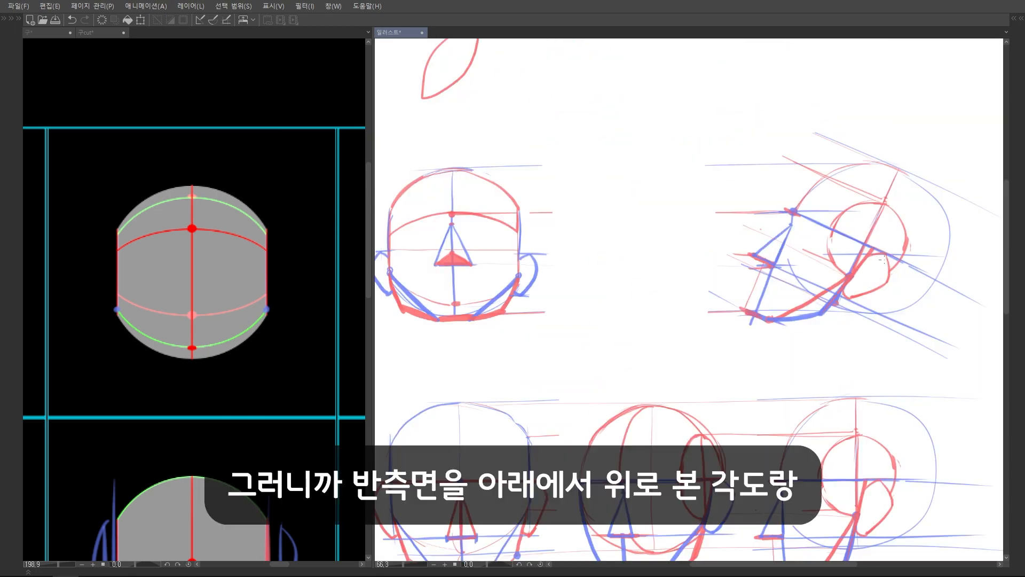
{"action": "scroll", "coordinate": [664, 423], "scroll_direction": "down", "scroll_amount": 5}
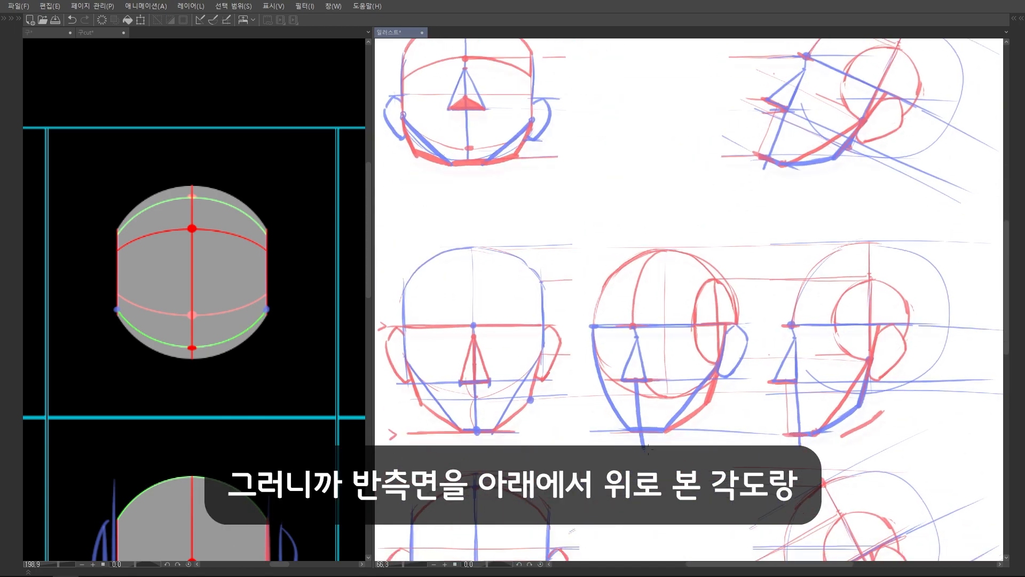
Try marking the view directions with blue arrows below and above the level three-quarter head, and undo them
{"action": "mouse_move", "coordinate": [639, 442]}
{"action": "left_mouse_down"}
{"action": "mouse_move", "coordinate": [638, 385]}
{"action": "mouse_move", "coordinate": [624, 395]}
{"action": "left_mouse_up"}
{"action": "left_click_drag", "start_coordinate": [687, 252], "coordinate": [691, 291]}
{"action": "mouse_move", "coordinate": [613, 177]}
{"action": "left_mouse_down"}
{"action": "mouse_move", "coordinate": [618, 209]}
{"action": "mouse_move", "coordinate": [605, 207]}
{"action": "left_mouse_up"}
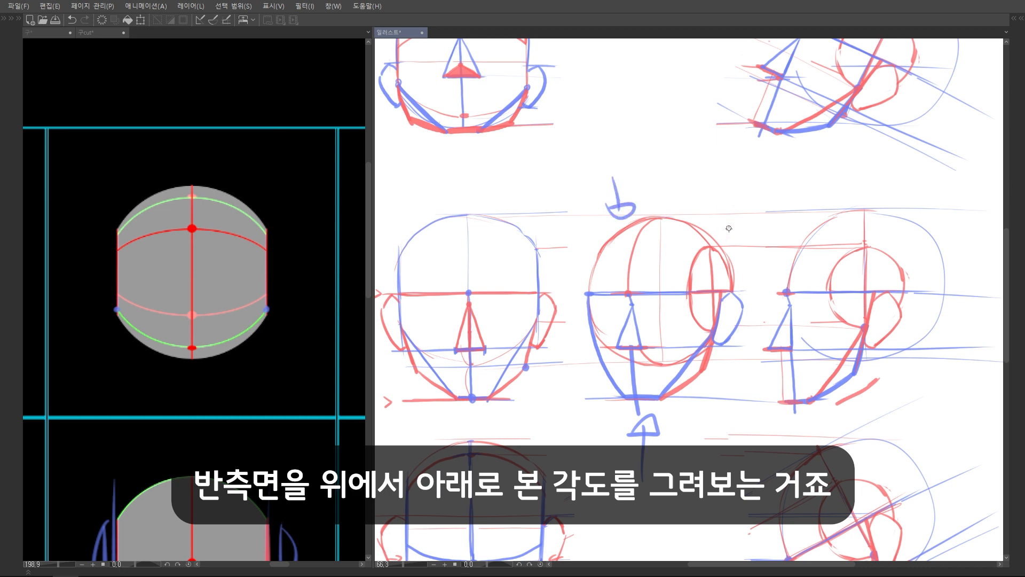
{"action": "scroll", "coordinate": [674, 291], "scroll_direction": "down", "scroll_amount": 5}
{"action": "left_click_drag", "start_coordinate": [663, 419], "coordinate": [643, 461]}
{"action": "key", "text": "ctrl+z"}
{"action": "key", "text": "ctrl+z"}
{"action": "key", "text": "ctrl+z"}
{"action": "key", "text": "ctrl+z"}
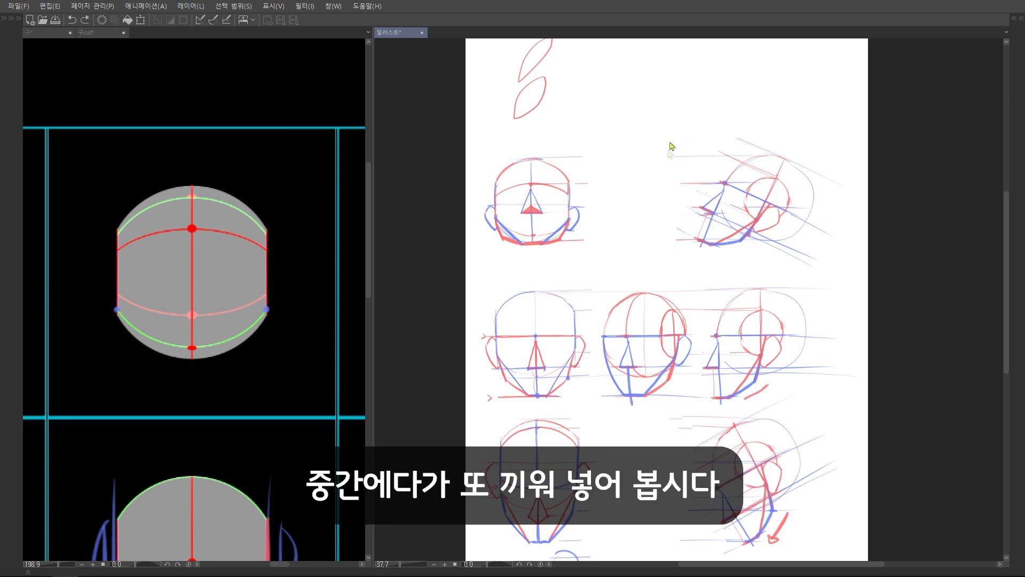
{"action": "key", "text": "ctrl+z"}
{"action": "key", "text": "ctrl+d"}
Draw blue guide lines across the gap in the downward-tilted row at the sphere's top and bottom levels
{"action": "left_click_drag", "start_coordinate": [662, 245], "coordinate": [654, 205]}
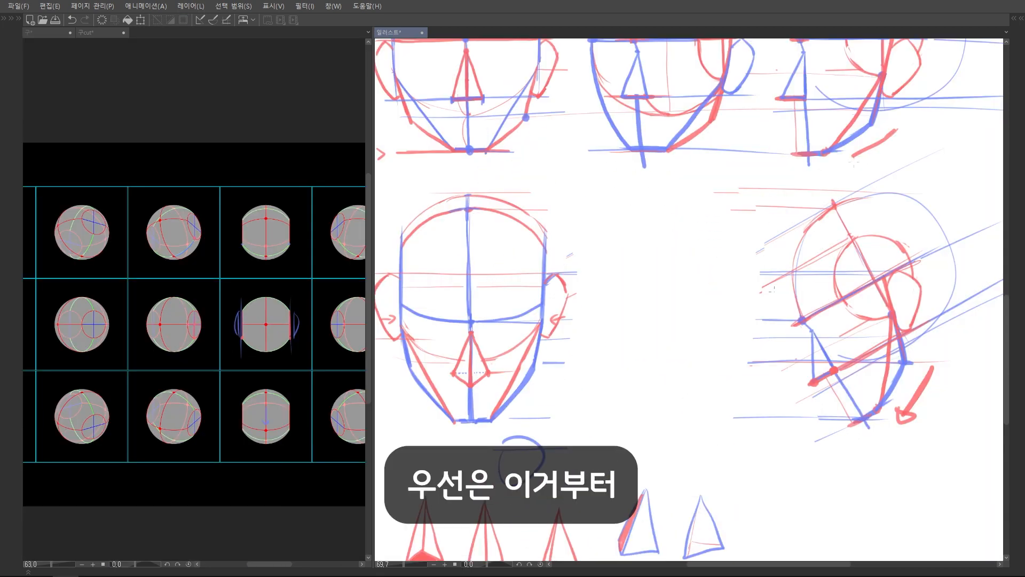
{"action": "left_click_drag", "start_coordinate": [816, 304], "coordinate": [828, 309]}
{"action": "left_click_drag", "start_coordinate": [485, 201], "coordinate": [870, 205]}
{"action": "mouse_move", "coordinate": [490, 373]}
{"action": "left_mouse_down"}
{"action": "mouse_move", "coordinate": [505, 333]}
{"action": "mouse_move", "coordinate": [913, 324]}
{"action": "left_mouse_up"}
Draw a blue circle between the two guide lines, in the gap between the downward-tilted front and side heads
{"action": "left_click_drag", "start_coordinate": [689, 235], "coordinate": [674, 248]}
{"action": "mouse_move", "coordinate": [662, 174]}
{"action": "left_mouse_down"}
{"action": "mouse_move", "coordinate": [769, 251]}
{"action": "mouse_move", "coordinate": [687, 172]}
{"action": "mouse_move", "coordinate": [743, 321]}
{"action": "mouse_move", "coordinate": [648, 171]}
{"action": "left_mouse_up"}
{"action": "key", "text": "ctrl+z"}
{"action": "mouse_move", "coordinate": [772, 230]}
{"action": "left_mouse_down"}
{"action": "mouse_move", "coordinate": [766, 295]}
{"action": "mouse_move", "coordinate": [770, 231]}
{"action": "mouse_move", "coordinate": [764, 278]}
{"action": "left_mouse_up"}
{"action": "left_click_drag", "start_coordinate": [765, 279], "coordinate": [758, 304]}
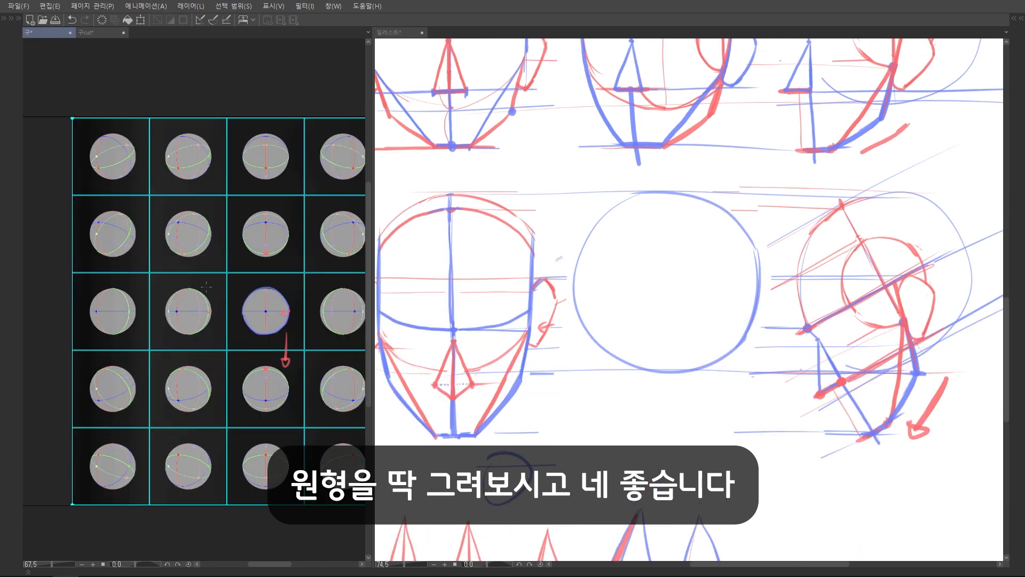
Mark the reference sphere chart with a blue arrow running down from the centre sphere and left to the downward-tilted, turned sphere
{"action": "left_click_drag", "start_coordinate": [260, 330], "coordinate": [243, 294]}
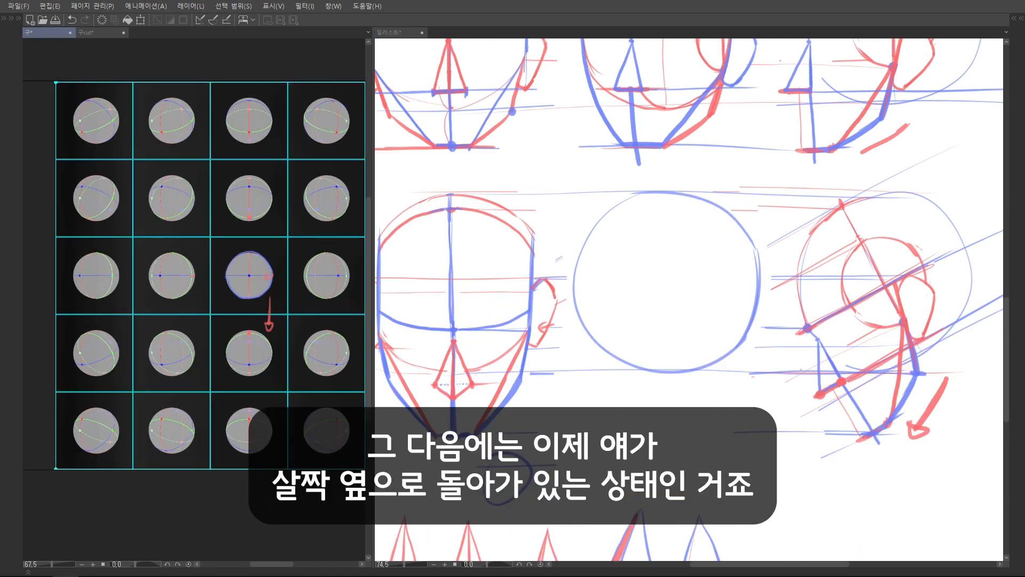
{"action": "left_click_drag", "start_coordinate": [220, 367], "coordinate": [250, 342]}
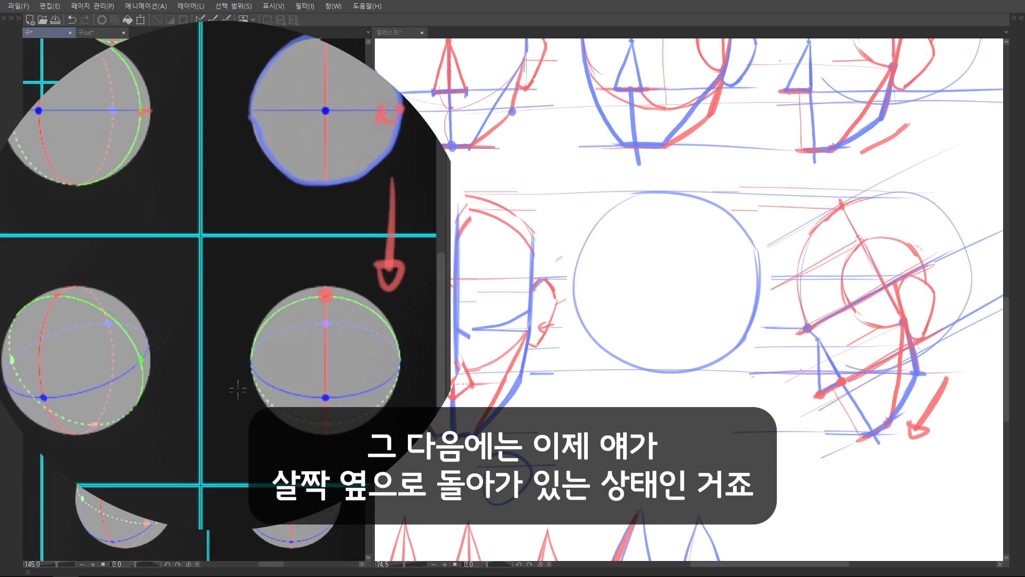
{"action": "mouse_move", "coordinate": [241, 174]}
{"action": "left_mouse_down"}
{"action": "mouse_move", "coordinate": [238, 363]}
{"action": "mouse_move", "coordinate": [173, 363]}
{"action": "mouse_move", "coordinate": [178, 346]}
{"action": "left_mouse_up"}
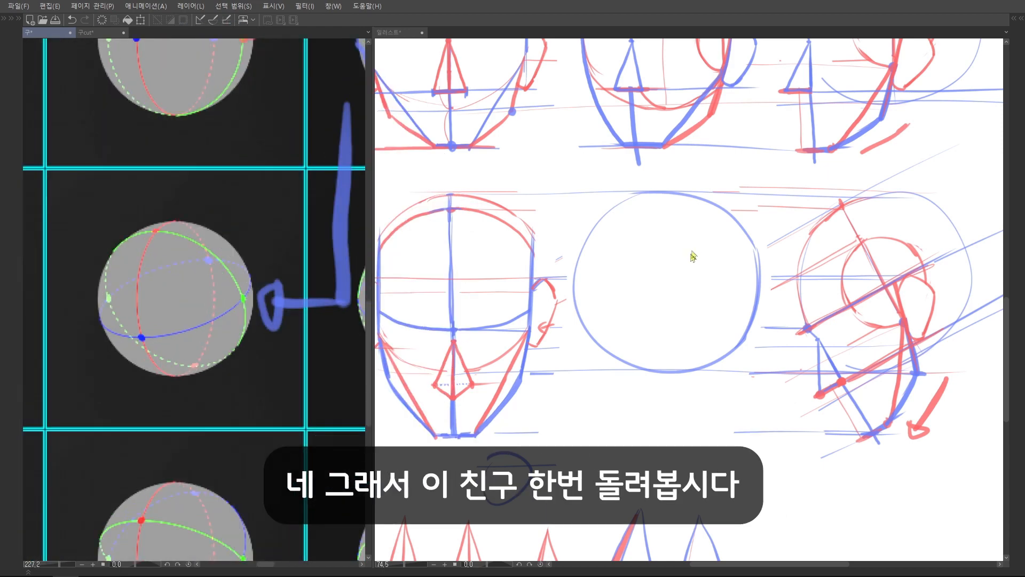
Draw blue vertical and horizontal centre lines across the circle between the downward-tilted front and side heads
{"action": "left_click_drag", "start_coordinate": [693, 256], "coordinate": [660, 262]}
{"action": "left_click_drag", "start_coordinate": [747, 247], "coordinate": [775, 236]}
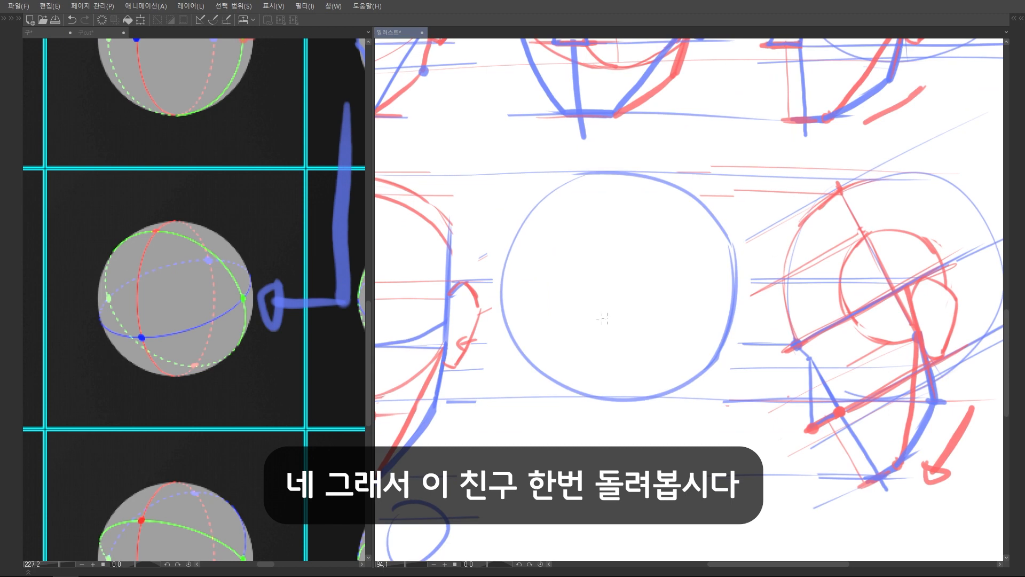
{"action": "left_click_drag", "start_coordinate": [600, 328], "coordinate": [676, 313]}
{"action": "left_click_drag", "start_coordinate": [676, 313], "coordinate": [632, 315]}
{"action": "left_click_drag", "start_coordinate": [690, 212], "coordinate": [687, 359]}
{"action": "left_click_drag", "start_coordinate": [608, 285], "coordinate": [766, 292]}
{"action": "left_click_drag", "start_coordinate": [704, 288], "coordinate": [769, 283]}
Try tracing the centre point's shift down and then left on the sketched circle and the reference sphere, and undo the marks
{"action": "mouse_move", "coordinate": [667, 282]}
{"action": "left_mouse_down"}
{"action": "mouse_move", "coordinate": [670, 334]}
{"action": "mouse_move", "coordinate": [622, 307]}
{"action": "left_mouse_up"}
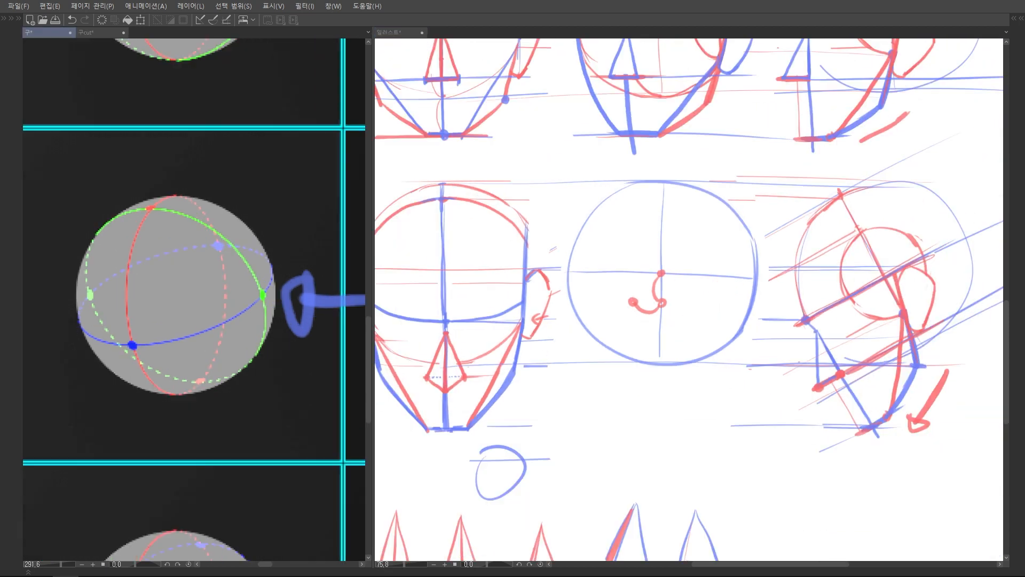
{"action": "left_click_drag", "start_coordinate": [88, 296], "coordinate": [292, 305]}
{"action": "left_click_drag", "start_coordinate": [179, 197], "coordinate": [182, 391]}
{"action": "key", "text": "x"}
{"action": "mouse_move", "coordinate": [177, 300]}
{"action": "left_mouse_down"}
{"action": "mouse_move", "coordinate": [182, 344]}
{"action": "mouse_move", "coordinate": [182, 334]}
{"action": "mouse_move", "coordinate": [162, 348]}
{"action": "mouse_move", "coordinate": [131, 338]}
{"action": "left_mouse_up"}
{"action": "scroll", "coordinate": [186, 318], "scroll_direction": "down", "scroll_amount": 2}
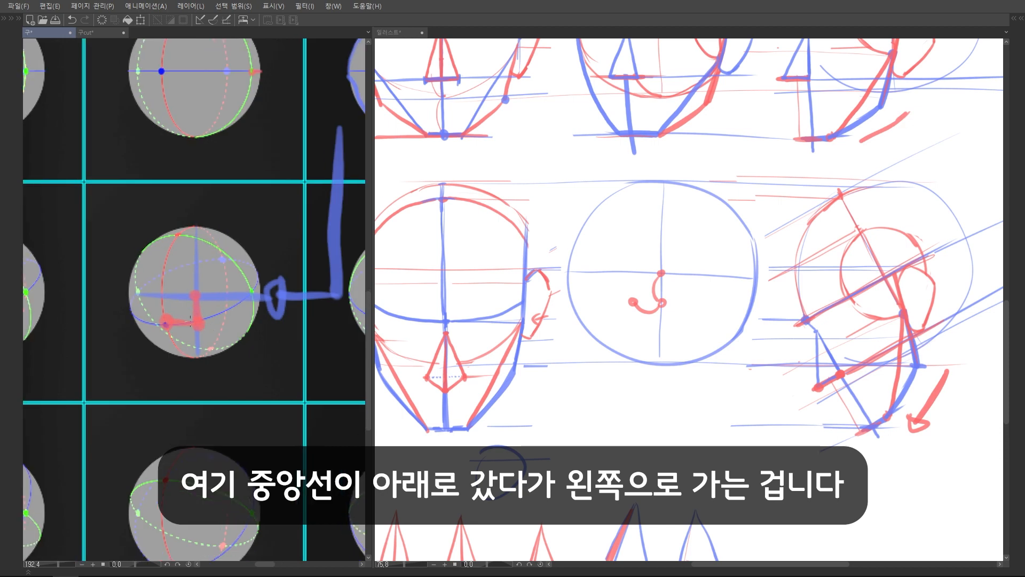
{"action": "scroll", "coordinate": [186, 317], "scroll_direction": "up", "scroll_amount": 1}
{"action": "key", "text": "ctrl+z"}
{"action": "key", "text": "ctrl+z"}
{"action": "key", "text": "ctrl+z"}
{"action": "key", "text": "ctrl+z"}
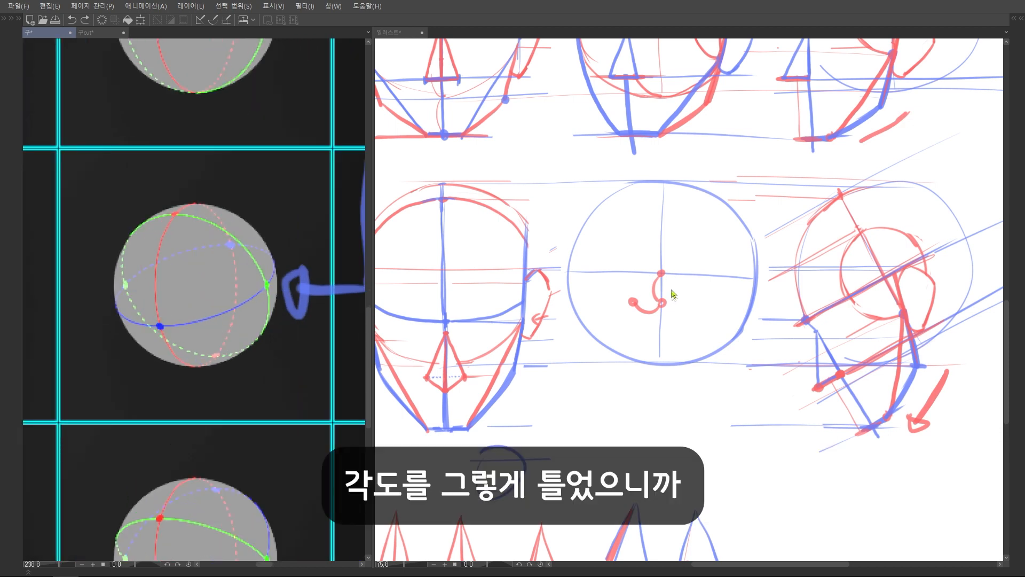
{"action": "left_click", "coordinate": [793, 270]}
{"action": "scroll", "coordinate": [793, 270], "scroll_direction": "up", "scroll_amount": 1}
{"action": "key", "text": "ctrl+z"}
{"action": "key", "text": "ctrl+z"}
{"action": "key", "text": "ctrl+z"}
{"action": "key", "text": "ctrl+z"}
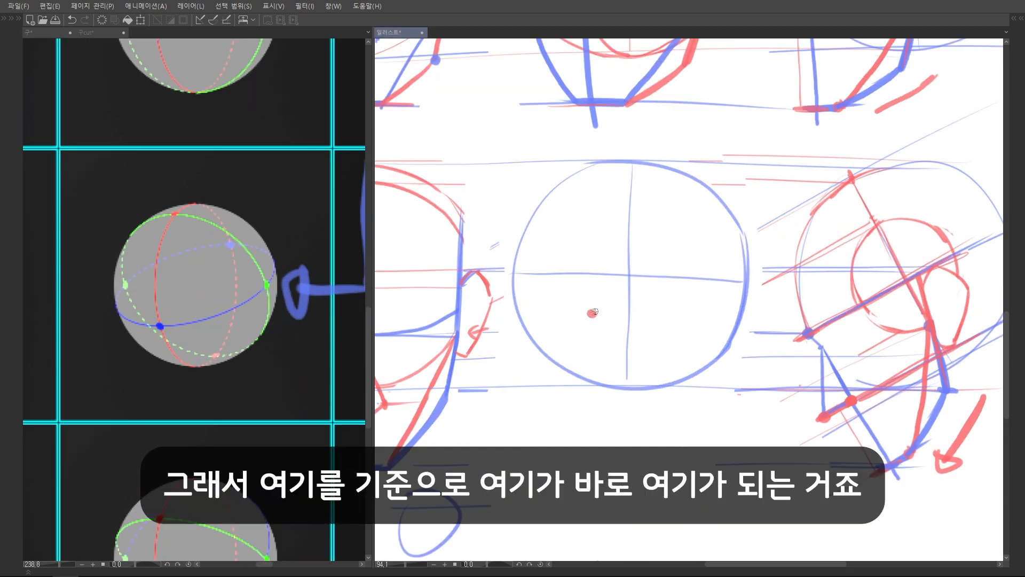
Draw a red brow-level guide line from the front head to the side head, with a brow-centre dot left of the sphere's vertical axis
{"action": "left_click_drag", "start_coordinate": [590, 311], "coordinate": [583, 302]}
{"action": "scroll", "coordinate": [751, 329], "scroll_direction": "down", "scroll_amount": 2}
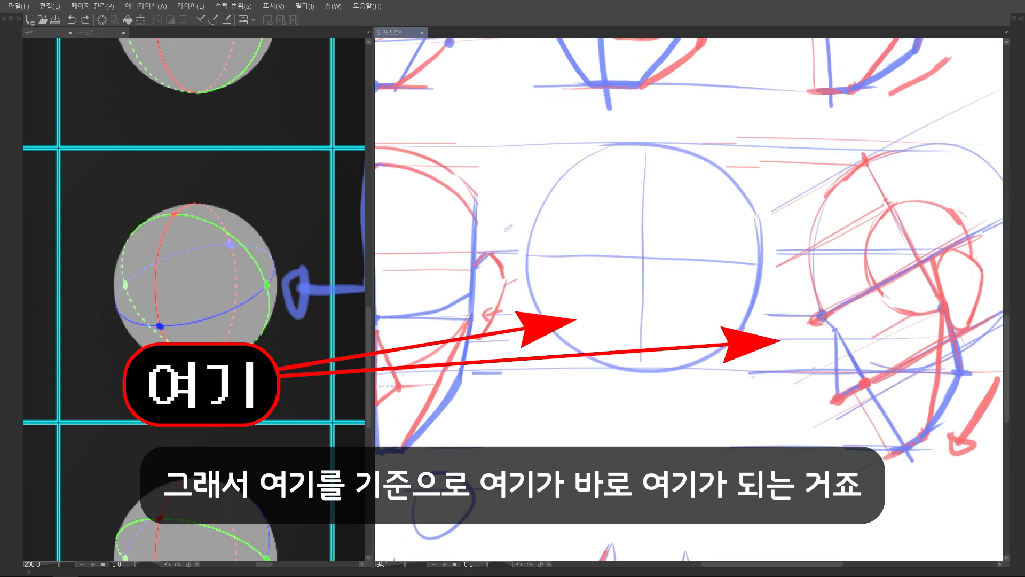
{"action": "left_click_drag", "start_coordinate": [487, 320], "coordinate": [822, 319]}
{"action": "left_click", "coordinate": [660, 318]}
{"action": "scroll", "coordinate": [700, 256], "scroll_direction": "up", "scroll_amount": 3}
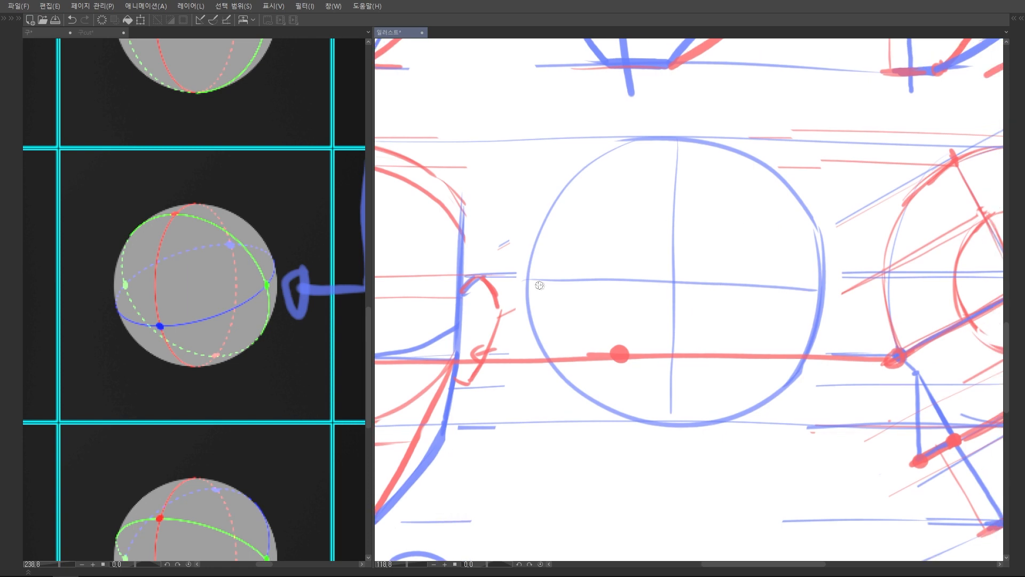
Draw a tilted red brow ellipse wrapping around the sphere, its front half curving through the brow-centre dot
{"action": "mouse_move", "coordinate": [530, 298]}
{"action": "left_mouse_down"}
{"action": "mouse_move", "coordinate": [540, 316]}
{"action": "mouse_move", "coordinate": [619, 354]}
{"action": "left_mouse_up"}
{"action": "key", "text": "ctrl+z"}
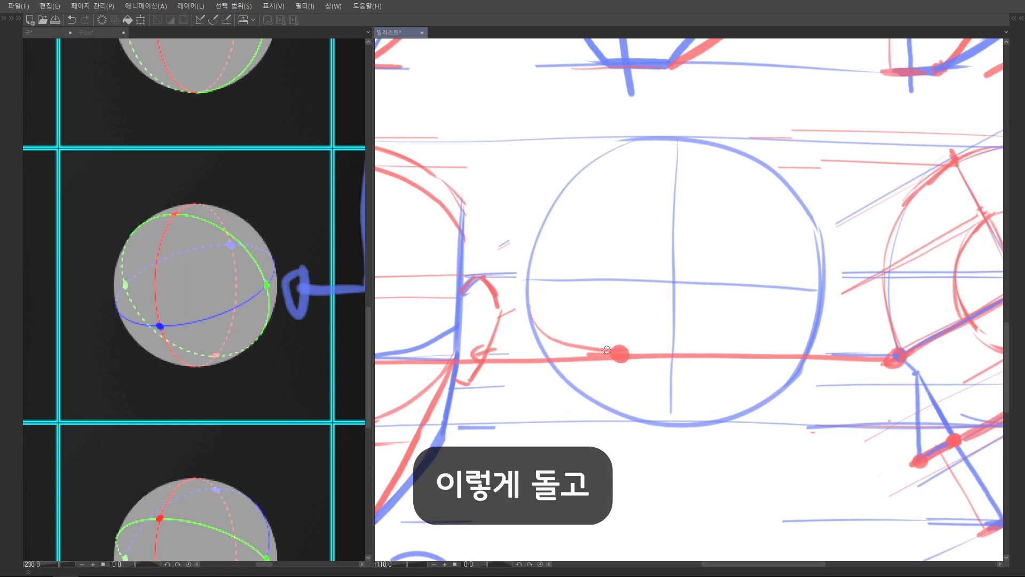
{"action": "left_click_drag", "start_coordinate": [619, 354], "coordinate": [812, 291]}
{"action": "scroll", "coordinate": [737, 259], "scroll_direction": "down", "scroll_amount": 3}
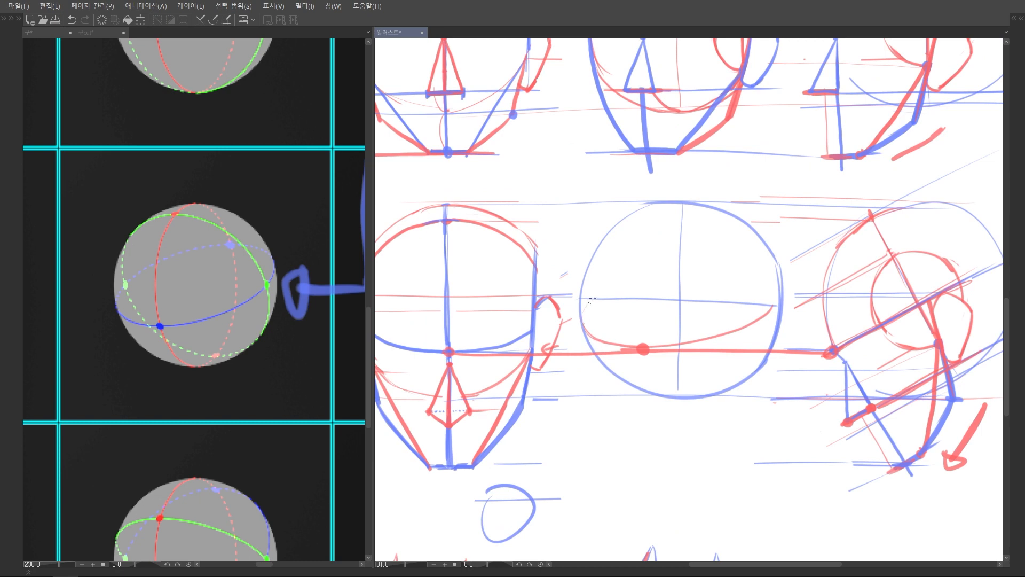
{"action": "mouse_move", "coordinate": [591, 299]}
{"action": "left_mouse_down"}
{"action": "mouse_move", "coordinate": [689, 270]}
{"action": "mouse_move", "coordinate": [777, 309]}
{"action": "left_mouse_up"}
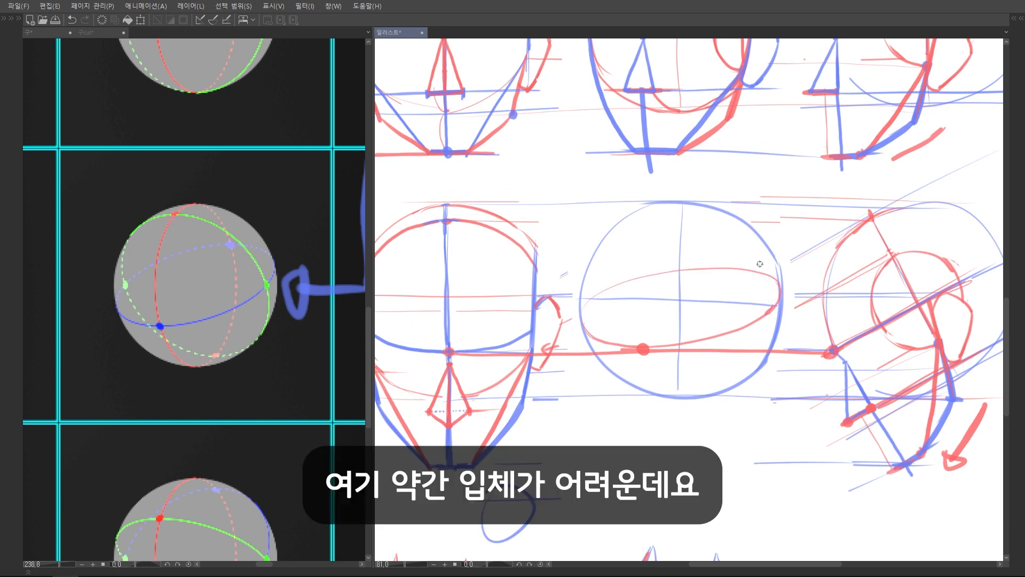
Mark the ends of the reference sphere's brow ring and draw a slanted red axis through it and through the sketched brow ellipse
{"action": "scroll", "coordinate": [186, 320], "scroll_direction": "up", "scroll_amount": 3}
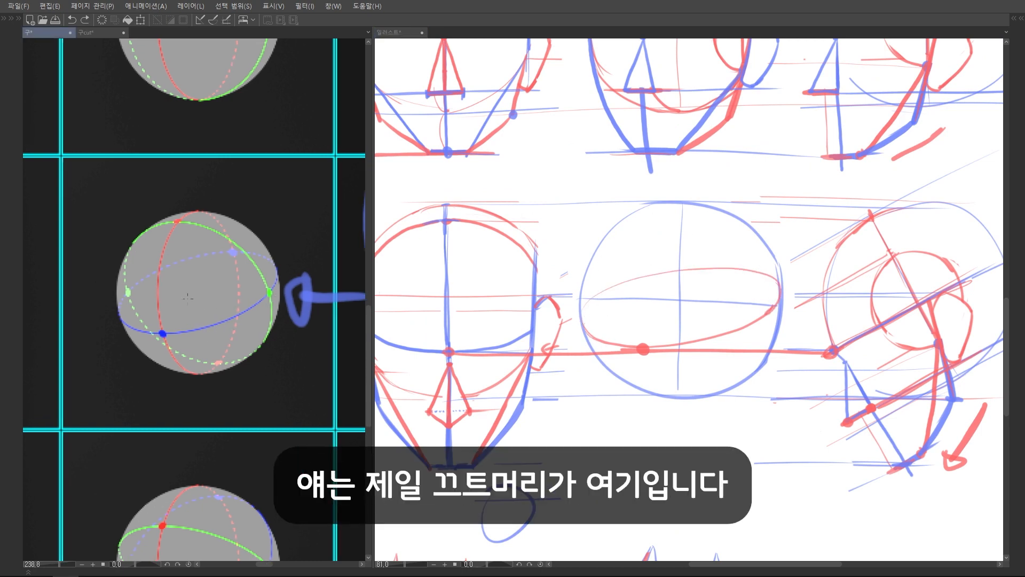
{"action": "left_click_drag", "start_coordinate": [308, 265], "coordinate": [305, 270]}
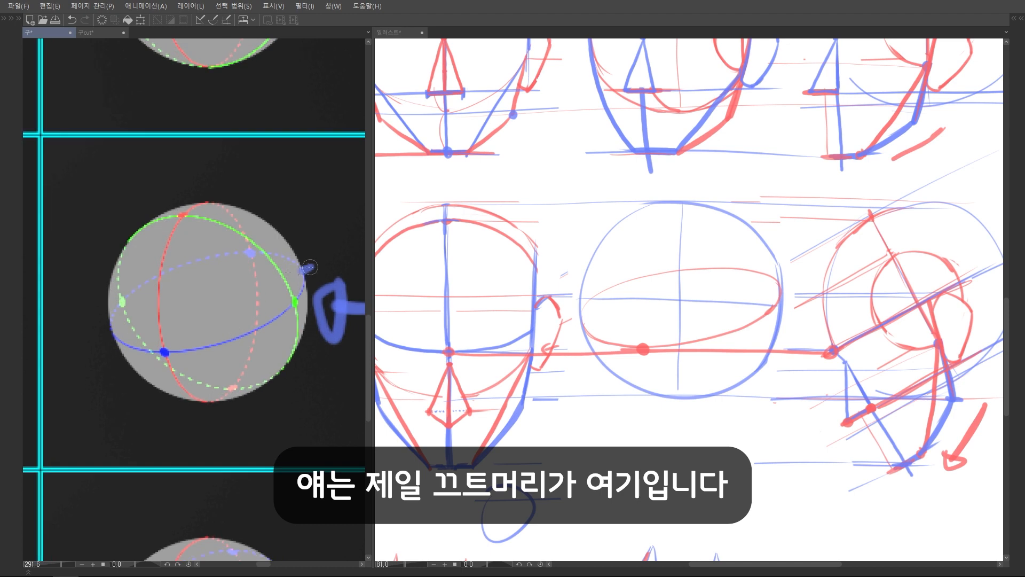
{"action": "left_click_drag", "start_coordinate": [111, 333], "coordinate": [318, 261]}
{"action": "left_click_drag", "start_coordinate": [584, 327], "coordinate": [593, 315]}
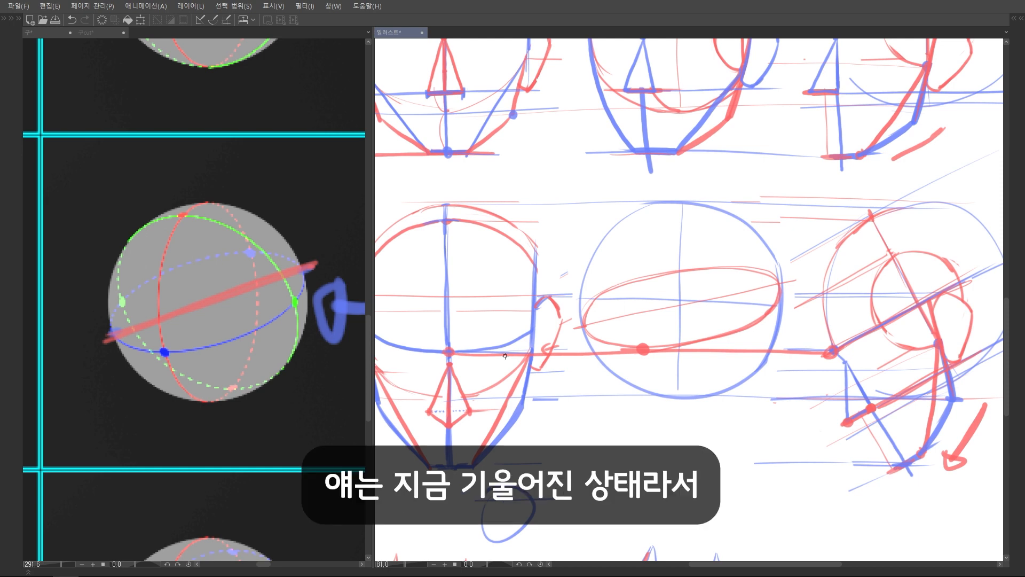
Trace the tilted ring and its axis in red on the reference sphere and doodle a small ringed planet beside it
{"action": "left_click", "coordinate": [148, 333]}
{"action": "mouse_move", "coordinate": [128, 341]}
{"action": "left_mouse_down"}
{"action": "mouse_move", "coordinate": [245, 336]}
{"action": "mouse_move", "coordinate": [304, 273]}
{"action": "left_mouse_up"}
{"action": "mouse_move", "coordinate": [107, 338]}
{"action": "left_mouse_down"}
{"action": "mouse_move", "coordinate": [329, 252]}
{"action": "mouse_move", "coordinate": [82, 347]}
{"action": "mouse_move", "coordinate": [346, 251]}
{"action": "mouse_move", "coordinate": [115, 335]}
{"action": "mouse_move", "coordinate": [171, 270]}
{"action": "mouse_move", "coordinate": [295, 266]}
{"action": "left_mouse_up"}
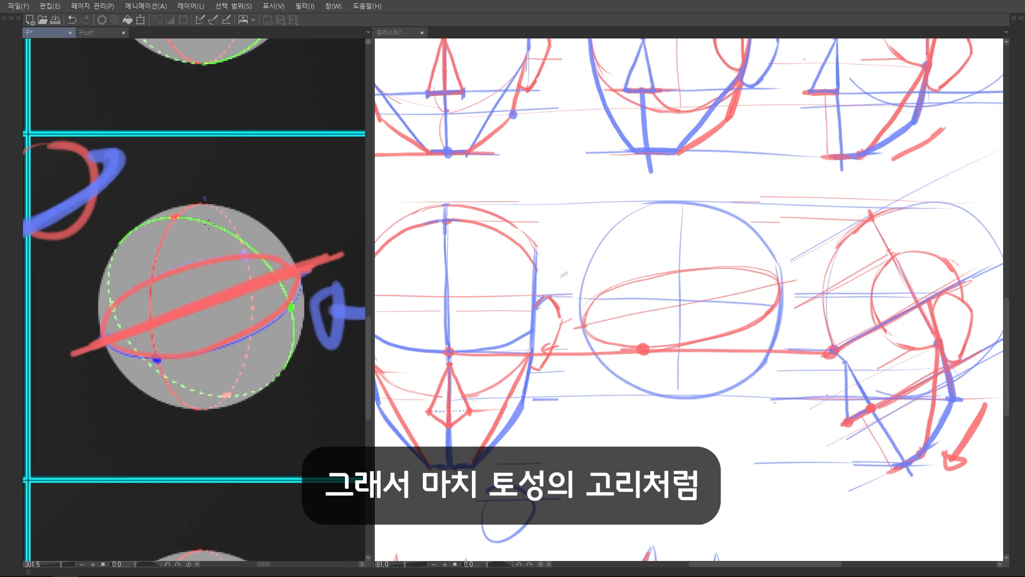
Mark the reference sphere's vertical axis in red, and draw the sketched sphere's vertical axis and curved face centre line in blue
{"action": "left_click_drag", "start_coordinate": [204, 198], "coordinate": [202, 422]}
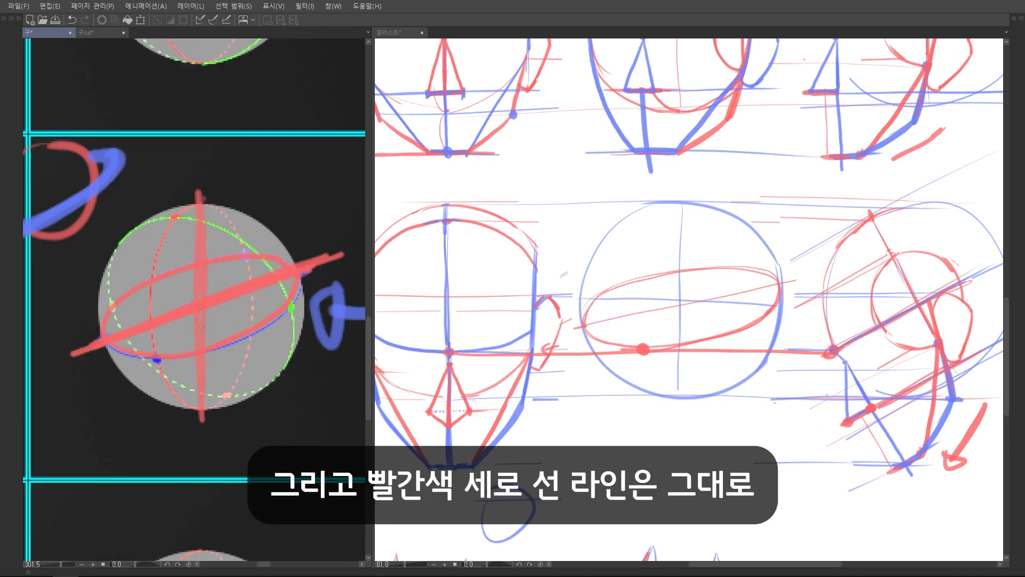
{"action": "left_click", "coordinate": [678, 297]}
{"action": "left_click_drag", "start_coordinate": [680, 206], "coordinate": [678, 395]}
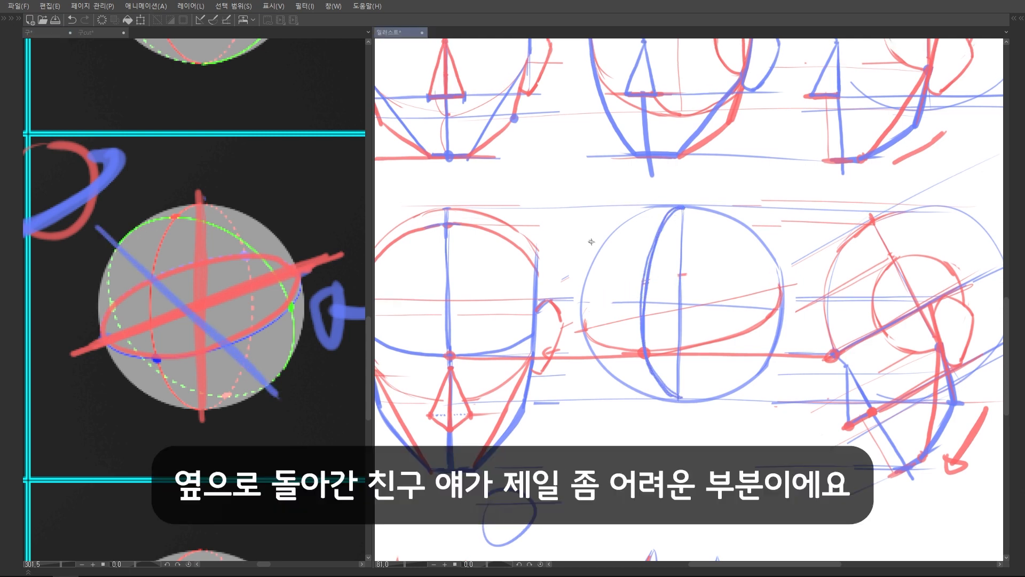
Draw a thin diagonal axis across the sphere and a red guide from the side head's crown point to the curved centre line
{"action": "mouse_move", "coordinate": [675, 309]}
{"action": "left_mouse_down"}
{"action": "mouse_move", "coordinate": [762, 404]}
{"action": "mouse_move", "coordinate": [595, 226]}
{"action": "left_mouse_up"}
{"action": "key", "text": "ctrl+z"}
{"action": "key", "text": "ctrl+z"}
{"action": "left_click_drag", "start_coordinate": [762, 382], "coordinate": [622, 261]}
{"action": "left_click_drag", "start_coordinate": [622, 262], "coordinate": [587, 230]}
{"action": "left_click_drag", "start_coordinate": [873, 224], "coordinate": [669, 223]}
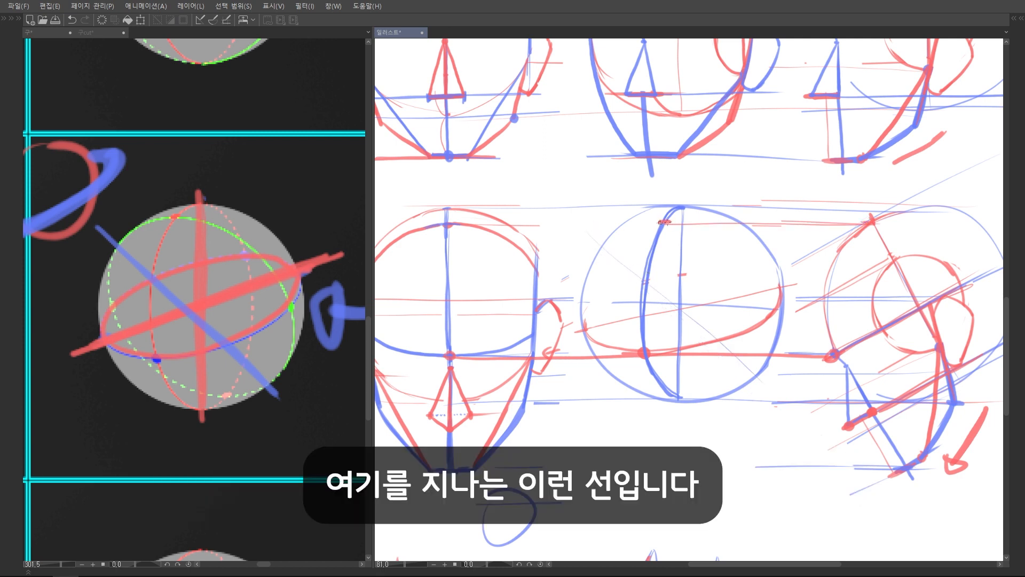
Draw a red curve from the sphere's upper left through the crown point and down to the lower right, along the diagonal axis
{"action": "left_click_drag", "start_coordinate": [603, 245], "coordinate": [640, 226]}
{"action": "key", "text": "ctrl+z"}
{"action": "mouse_move", "coordinate": [662, 223]}
{"action": "left_mouse_down"}
{"action": "mouse_move", "coordinate": [689, 225]}
{"action": "mouse_move", "coordinate": [741, 283]}
{"action": "mouse_move", "coordinate": [753, 344]}
{"action": "mouse_move", "coordinate": [744, 377]}
{"action": "left_mouse_up"}
{"action": "key", "text": "ctrl+z"}
{"action": "left_click_drag", "start_coordinate": [692, 230], "coordinate": [755, 374]}
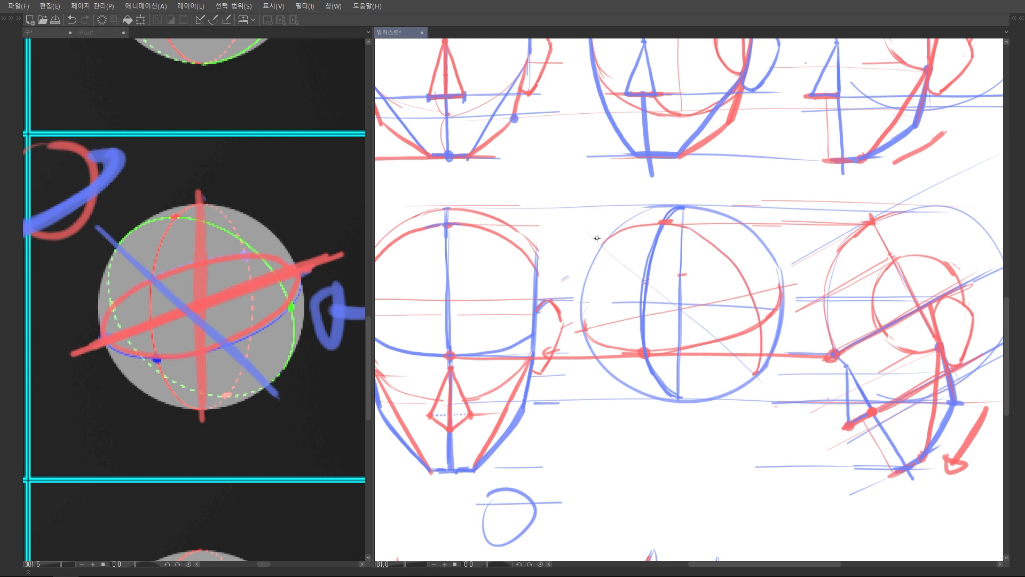
Undo the red ring, axis lines and planet doodle on the reference sphere chart
{"action": "left_click", "coordinate": [260, 286]}
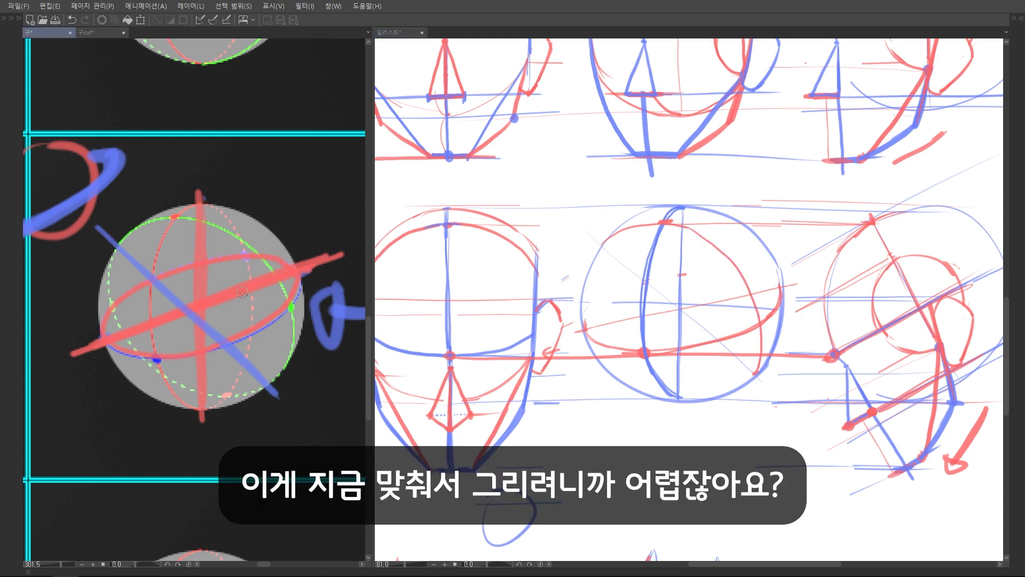
{"action": "scroll", "coordinate": [248, 315], "scroll_direction": "down", "scroll_amount": 5}
{"action": "scroll", "coordinate": [238, 313], "scroll_direction": "up", "scroll_amount": 3}
{"action": "key", "text": "ctrl+z"}
{"action": "key", "text": "ctrl+z"}
{"action": "key", "text": "ctrl+z"}
{"action": "key", "text": "ctrl+z"}
{"action": "key", "text": "ctrl+z"}
{"action": "key", "text": "ctrl+z"}
{"action": "key", "text": "ctrl+z"}
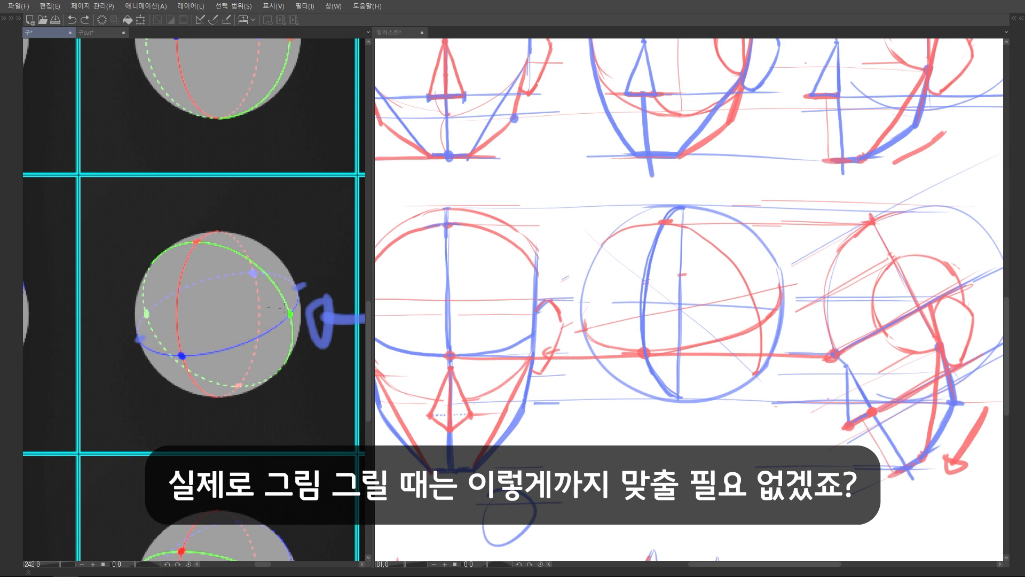
Sketch a freehand red circle with curved brow and centre lines in the blank area at the canvas's lower right
{"action": "left_click", "coordinate": [642, 369]}
{"action": "scroll", "coordinate": [641, 342], "scroll_direction": "down", "scroll_amount": 6}
{"action": "scroll", "coordinate": [641, 320], "scroll_direction": "up", "scroll_amount": 1}
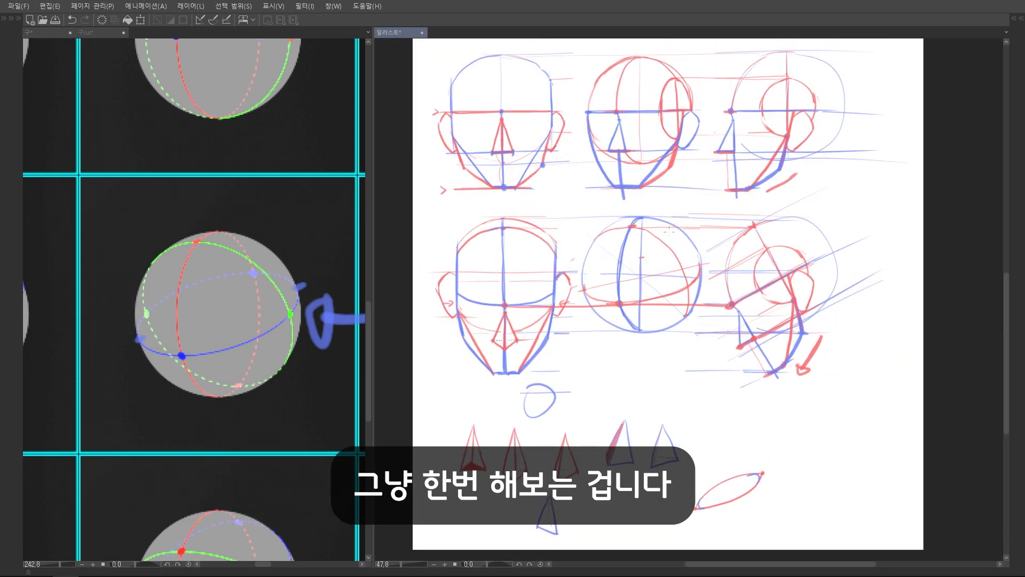
{"action": "left_click_drag", "start_coordinate": [648, 347], "coordinate": [554, 246]}
{"action": "scroll", "coordinate": [717, 318], "scroll_direction": "up", "scroll_amount": 1}
{"action": "left_click_drag", "start_coordinate": [714, 299], "coordinate": [726, 292]}
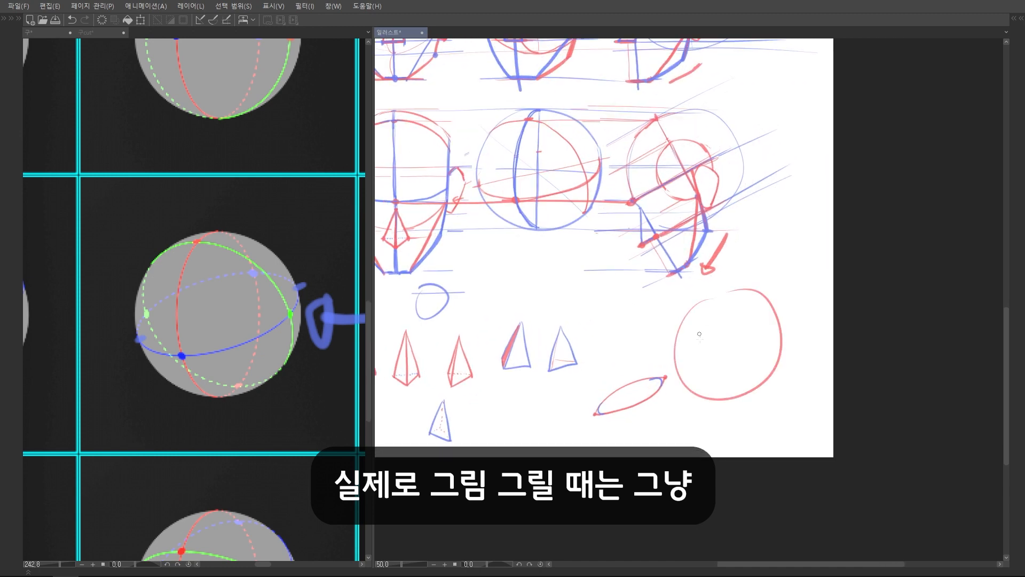
{"action": "scroll", "coordinate": [704, 362], "scroll_direction": "up", "scroll_amount": 4}
{"action": "left_click_drag", "start_coordinate": [666, 366], "coordinate": [774, 371]}
{"action": "left_click_drag", "start_coordinate": [702, 307], "coordinate": [706, 406]}
{"action": "key", "text": "ctrl+z"}
{"action": "left_click_drag", "start_coordinate": [709, 298], "coordinate": [708, 415]}
Add a blue jaw, cranium outline, side oval and slanted cross line to the freehand three-quarter head
{"action": "left_click_drag", "start_coordinate": [680, 402], "coordinate": [680, 379]}
{"action": "key", "text": "x"}
{"action": "left_click_drag", "start_coordinate": [661, 341], "coordinate": [689, 439]}
{"action": "left_click_drag", "start_coordinate": [675, 412], "coordinate": [727, 460]}
{"action": "mouse_move", "coordinate": [787, 343]}
{"action": "left_mouse_down"}
{"action": "mouse_move", "coordinate": [786, 427]}
{"action": "mouse_move", "coordinate": [719, 462]}
{"action": "left_mouse_up"}
{"action": "left_click_drag", "start_coordinate": [701, 363], "coordinate": [720, 458]}
{"action": "left_click_drag", "start_coordinate": [770, 295], "coordinate": [777, 293]}
{"action": "left_click_drag", "start_coordinate": [728, 363], "coordinate": [828, 296]}
{"action": "left_click_drag", "start_coordinate": [675, 272], "coordinate": [813, 376]}
{"action": "left_click_drag", "start_coordinate": [781, 295], "coordinate": [787, 374]}
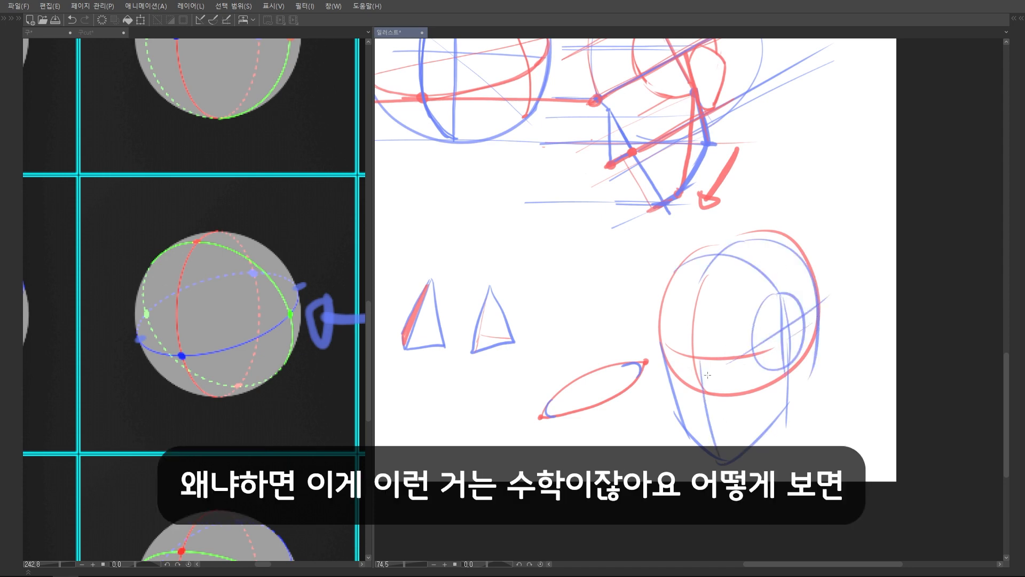
Undo the strokes of the freehand three-quarter head
{"action": "scroll", "coordinate": [756, 337], "scroll_direction": "down", "scroll_amount": 4}
{"action": "key", "text": "ctrl+z"}
{"action": "key", "text": "ctrl+z"}
{"action": "key", "text": "ctrl+z"}
{"action": "key", "text": "ctrl+z"}
{"action": "key", "text": "ctrl+z"}
{"action": "key", "text": "ctrl+z"}
{"action": "key", "text": "ctrl+z"}
{"action": "key", "text": "ctrl+z"}
{"action": "key", "text": "ctrl+z"}
{"action": "key", "text": "ctrl+z"}
{"action": "key", "text": "ctrl+z"}
{"action": "key", "text": "ctrl+z"}
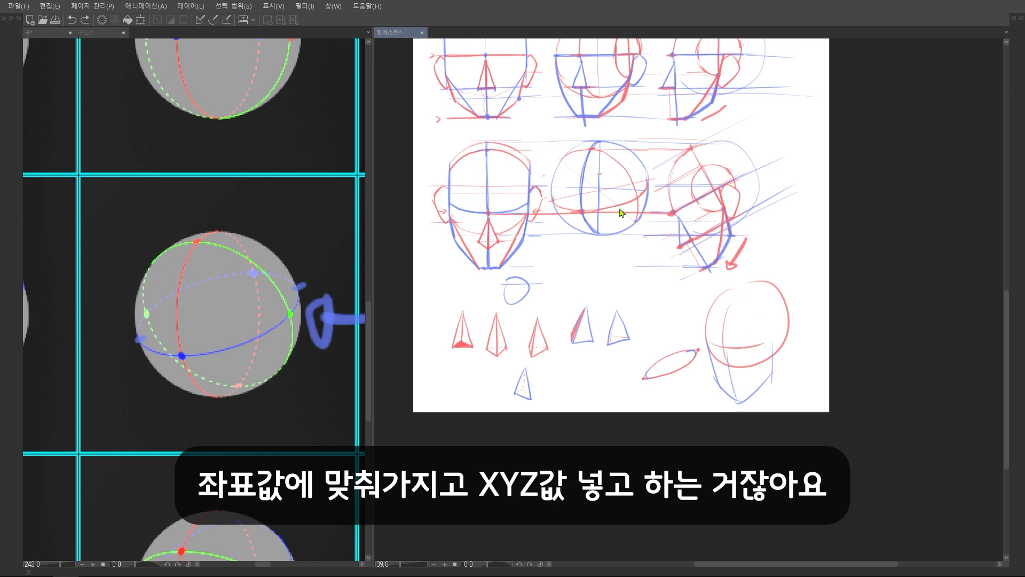
Mark the brow-to-chin direction with red arrows on the downward-tilted front head and side head
{"action": "left_click_drag", "start_coordinate": [621, 249], "coordinate": [622, 303]}
{"action": "scroll", "coordinate": [622, 304], "scroll_direction": "up", "scroll_amount": 3}
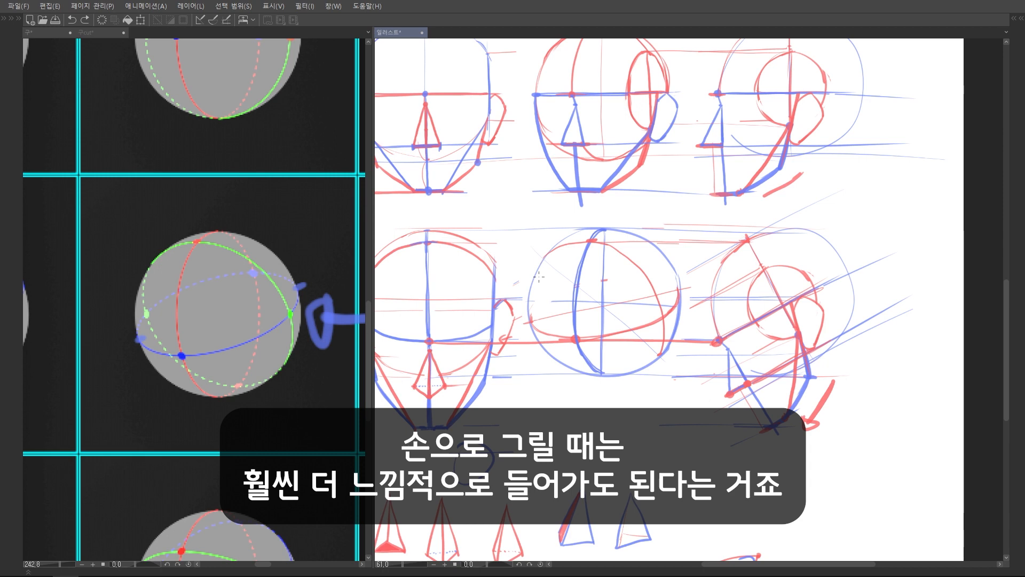
{"action": "mouse_move", "coordinate": [618, 332]}
{"action": "left_mouse_down"}
{"action": "mouse_move", "coordinate": [619, 236]}
{"action": "mouse_move", "coordinate": [614, 275]}
{"action": "left_mouse_up"}
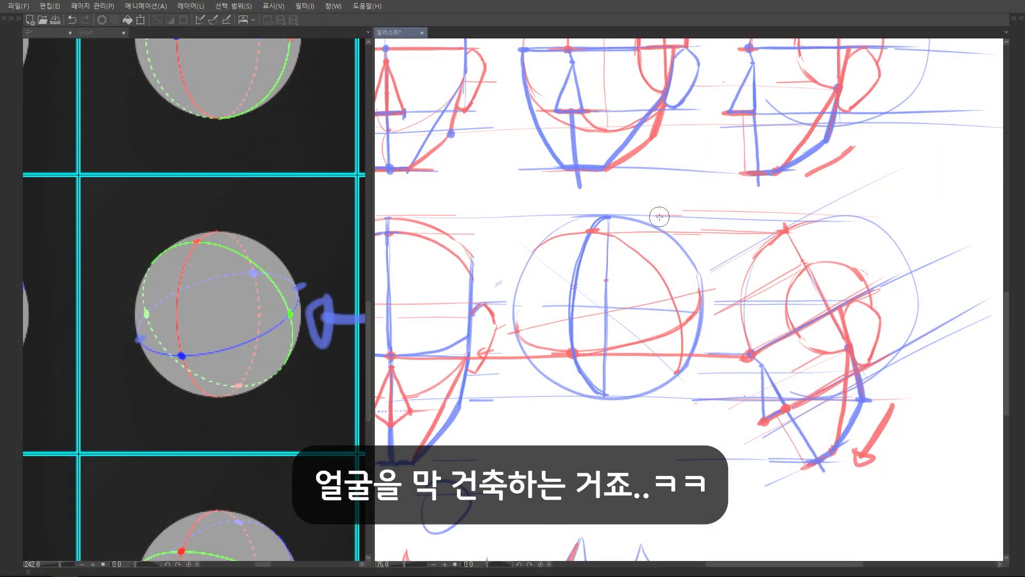
{"action": "scroll", "coordinate": [659, 217], "scroll_direction": "down", "scroll_amount": 2}
{"action": "scroll", "coordinate": [434, 445], "scroll_direction": "up", "scroll_amount": 2}
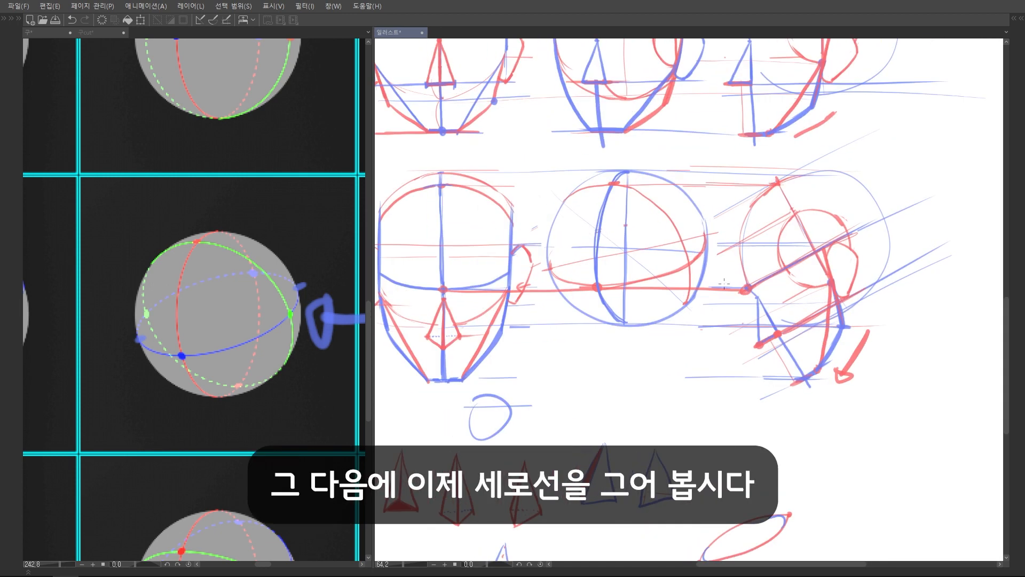
{"action": "left_click_drag", "start_coordinate": [776, 287], "coordinate": [817, 292]}
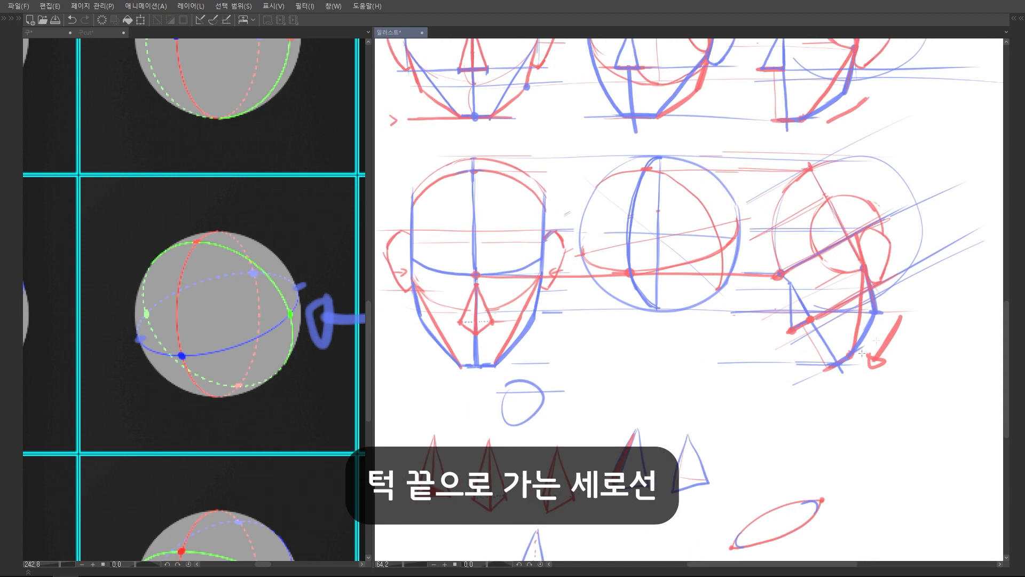
{"action": "mouse_move", "coordinate": [476, 275]}
{"action": "left_mouse_down"}
{"action": "mouse_move", "coordinate": [477, 387]}
{"action": "mouse_move", "coordinate": [470, 361]}
{"action": "left_mouse_up"}
{"action": "left_click_drag", "start_coordinate": [780, 275], "coordinate": [854, 399]}
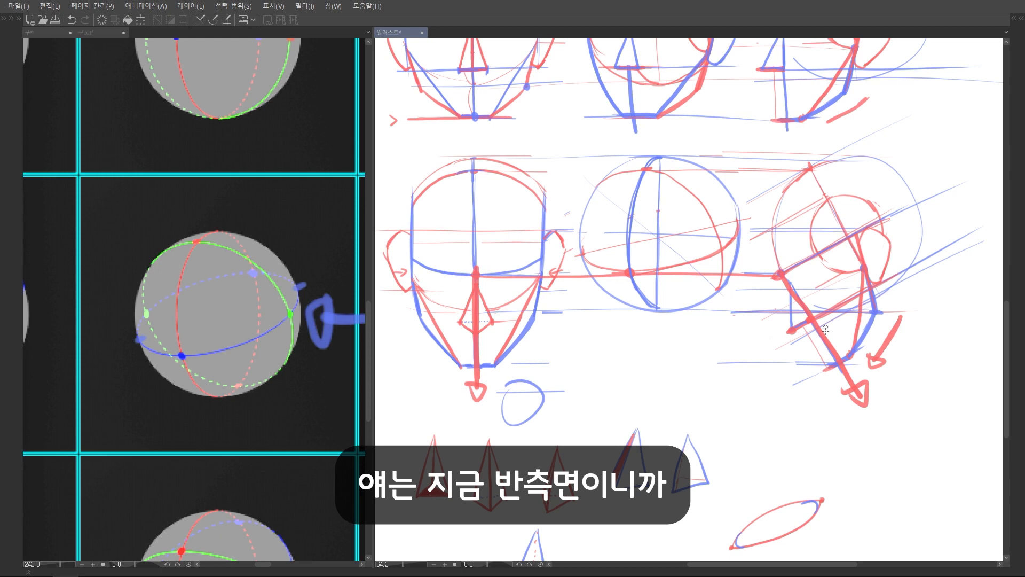
Try an arrow at an angle halfway between vertical and the side head's face line, repeat it on the three-quarter sphere, and undo the arrows
{"action": "mouse_move", "coordinate": [781, 275]}
{"action": "left_mouse_down"}
{"action": "mouse_move", "coordinate": [786, 390]}
{"action": "mouse_move", "coordinate": [856, 383]}
{"action": "left_mouse_up"}
{"action": "mouse_move", "coordinate": [784, 276]}
{"action": "left_mouse_down"}
{"action": "mouse_move", "coordinate": [817, 412]}
{"action": "mouse_move", "coordinate": [809, 408]}
{"action": "left_mouse_up"}
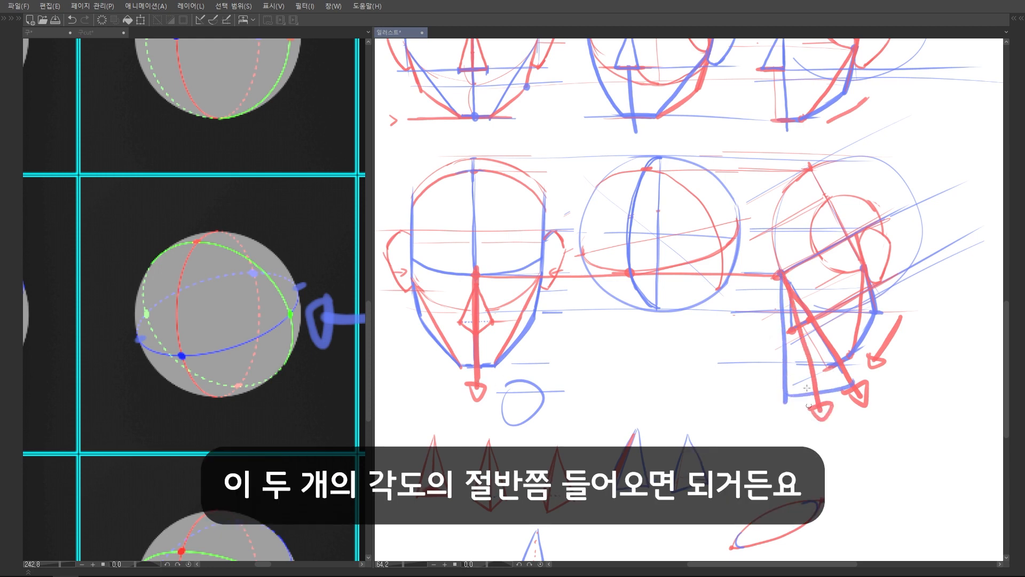
{"action": "mouse_move", "coordinate": [629, 273]}
{"action": "left_mouse_down"}
{"action": "mouse_move", "coordinate": [660, 393]}
{"action": "mouse_move", "coordinate": [644, 382]}
{"action": "left_mouse_up"}
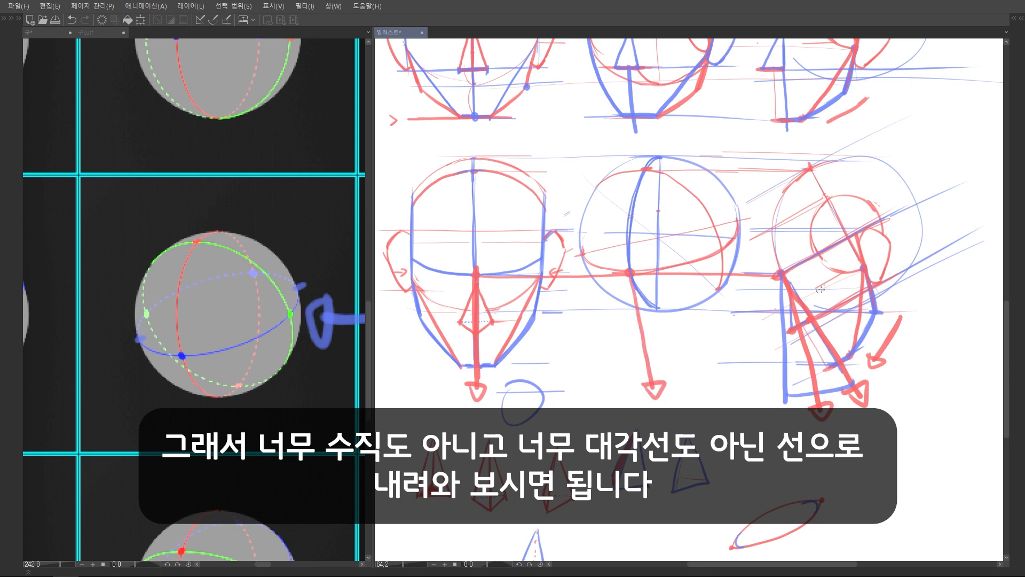
{"action": "key", "text": "ctrl+z"}
{"action": "key", "text": "ctrl+z"}
{"action": "key", "text": "ctrl+z"}
{"action": "key", "text": "ctrl+z"}
{"action": "key", "text": "ctrl+z"}
{"action": "key", "text": "ctrl+z"}
Draw a slightly slanted red face line down from the brow dot, add a chin-level guide between the heads, and mark a short chin
{"action": "mouse_move", "coordinate": [630, 276]}
{"action": "left_mouse_down"}
{"action": "mouse_move", "coordinate": [654, 396]}
{"action": "mouse_move", "coordinate": [648, 387]}
{"action": "left_mouse_up"}
{"action": "left_click_drag", "start_coordinate": [523, 363], "coordinate": [772, 365]}
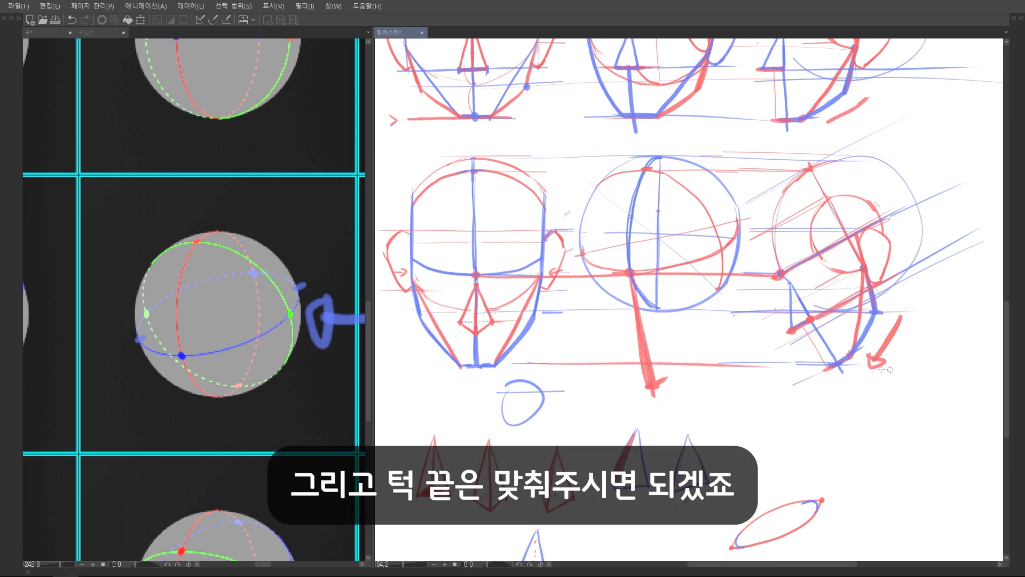
{"action": "mouse_move", "coordinate": [637, 365]}
{"action": "left_mouse_down"}
{"action": "mouse_move", "coordinate": [669, 363]}
{"action": "mouse_move", "coordinate": [637, 372]}
{"action": "mouse_move", "coordinate": [665, 384]}
{"action": "left_mouse_up"}
{"action": "key", "text": "e"}
{"action": "left_click_drag", "start_coordinate": [718, 282], "coordinate": [708, 313]}
Extend a guide from the side head's cut circle and draw a blue side-cut ellipse with crossed axes on the downward-tilted three-quarter sphere
{"action": "left_click_drag", "start_coordinate": [838, 169], "coordinate": [833, 182]}
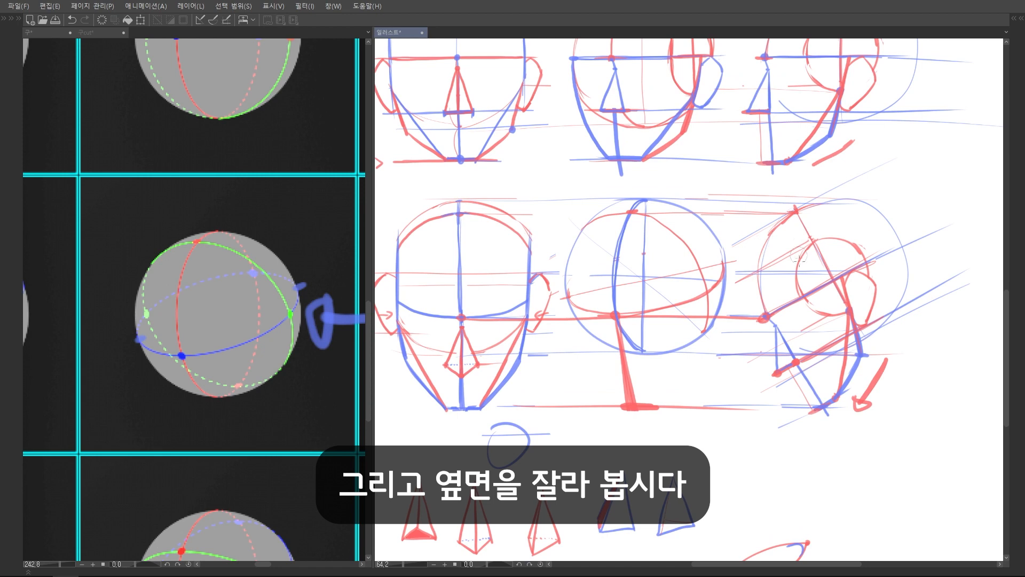
{"action": "left_click_drag", "start_coordinate": [834, 263], "coordinate": [857, 238]}
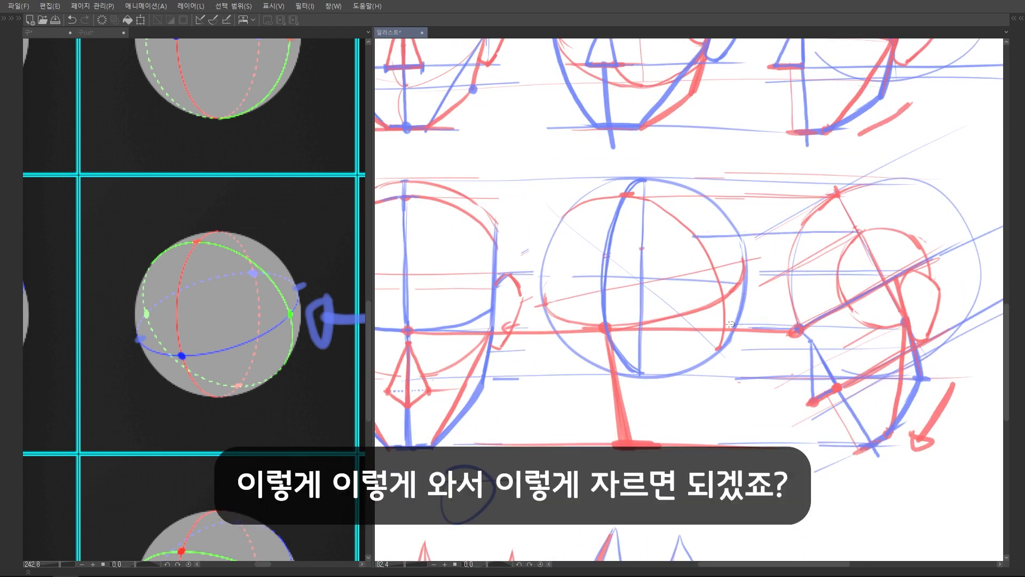
{"action": "mouse_move", "coordinate": [694, 237]}
{"action": "left_mouse_down"}
{"action": "mouse_move", "coordinate": [696, 325]}
{"action": "mouse_move", "coordinate": [722, 258]}
{"action": "mouse_move", "coordinate": [684, 315]}
{"action": "mouse_move", "coordinate": [727, 252]}
{"action": "mouse_move", "coordinate": [679, 311]}
{"action": "mouse_move", "coordinate": [727, 245]}
{"action": "mouse_move", "coordinate": [698, 334]}
{"action": "mouse_move", "coordinate": [713, 236]}
{"action": "mouse_move", "coordinate": [716, 331]}
{"action": "mouse_move", "coordinate": [710, 245]}
{"action": "left_mouse_up"}
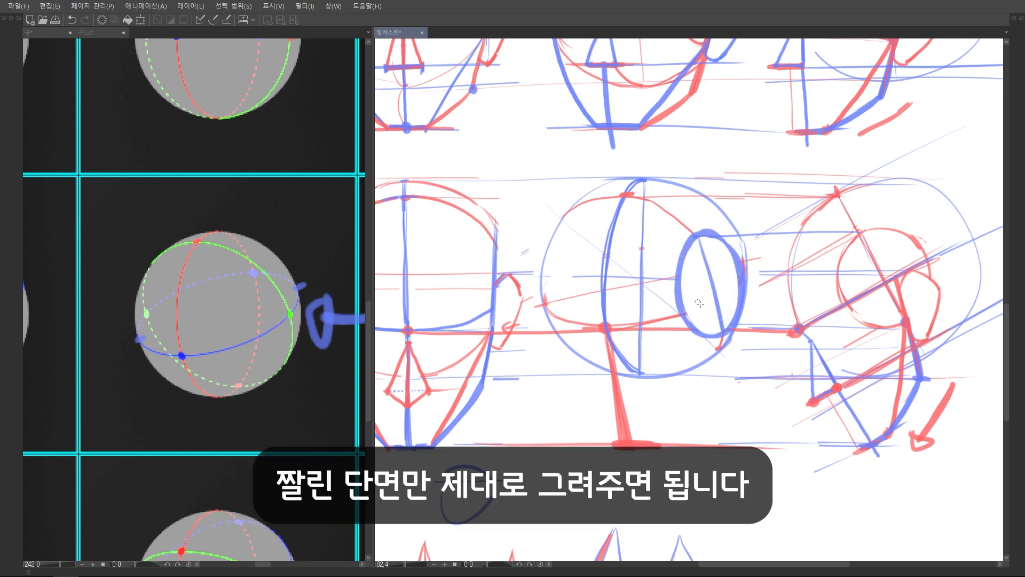
{"action": "left_click_drag", "start_coordinate": [685, 311], "coordinate": [744, 270]}
{"action": "key", "text": "ctrl+z"}
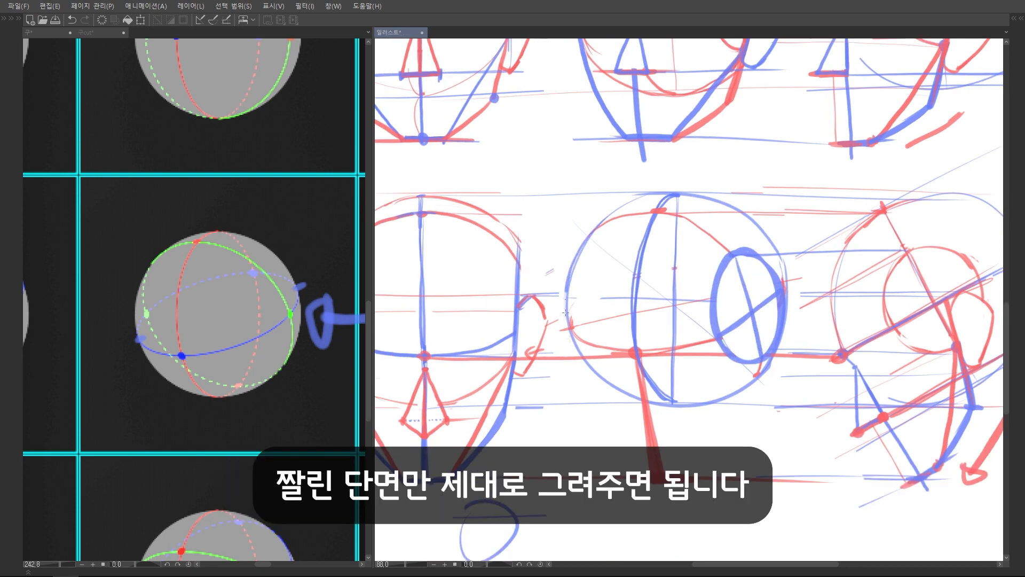
{"action": "scroll", "coordinate": [776, 257], "scroll_direction": "down", "scroll_amount": 3}
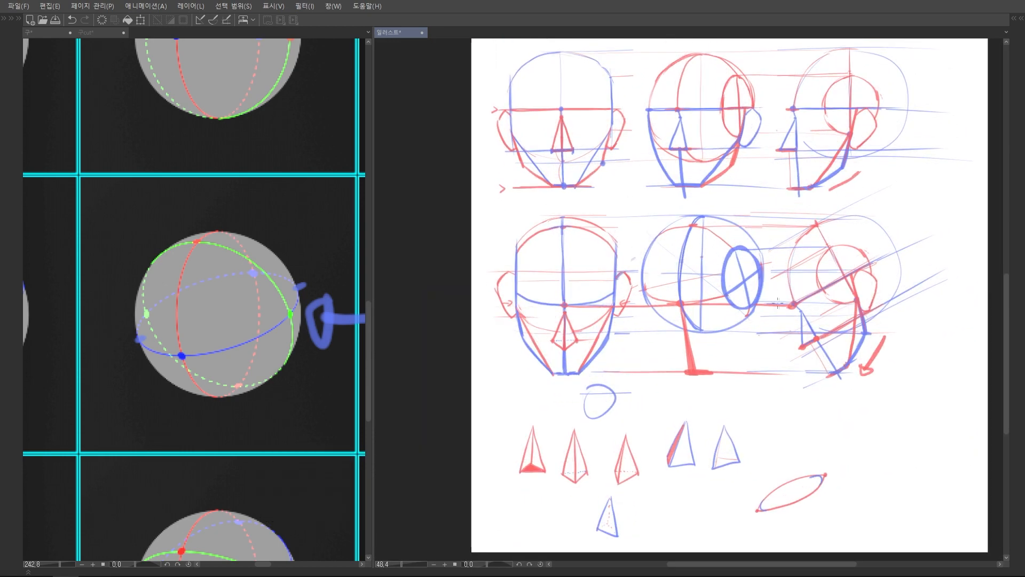
{"action": "scroll", "coordinate": [778, 303], "scroll_direction": "up", "scroll_amount": 2}
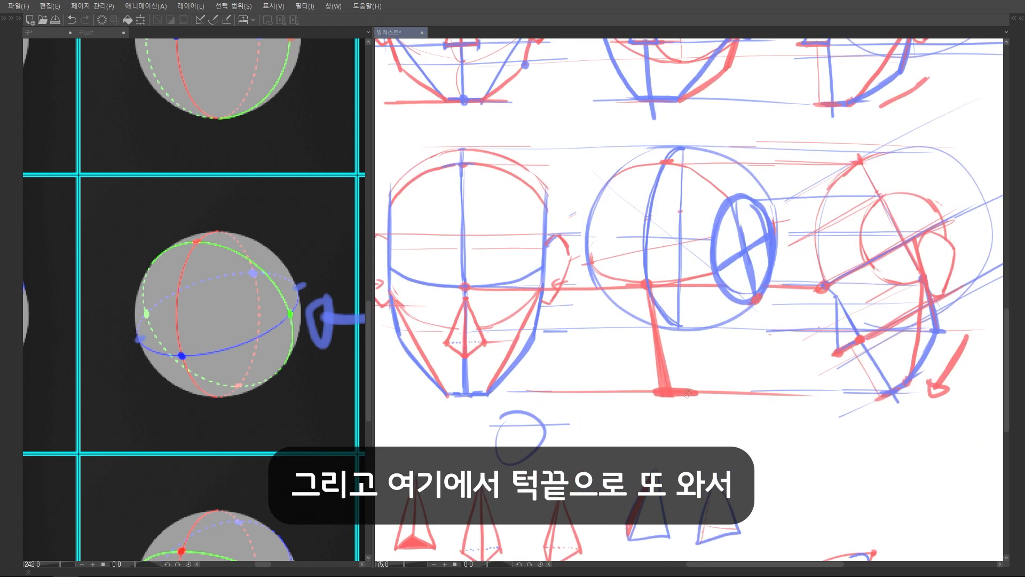
Draw a red jaw line from the side-cut ellipse to the chin and outline the near jaw in blue with a sharp, pointed angle
{"action": "left_click_drag", "start_coordinate": [756, 300], "coordinate": [692, 387]}
{"action": "key", "text": "ctrl+z"}
{"action": "scroll", "coordinate": [941, 328], "scroll_direction": "up", "scroll_amount": 1}
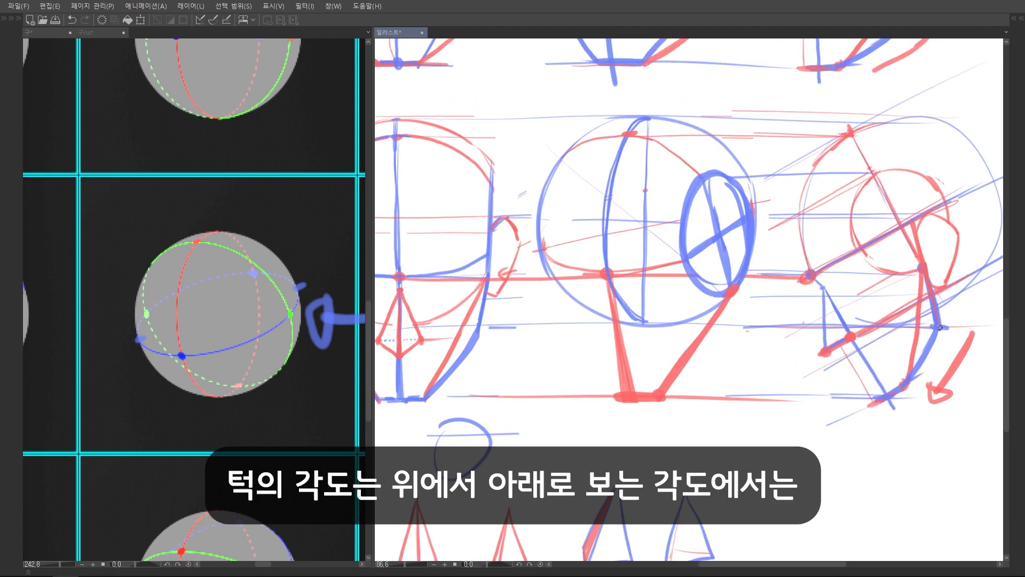
{"action": "scroll", "coordinate": [732, 329], "scroll_direction": "down", "scroll_amount": 2}
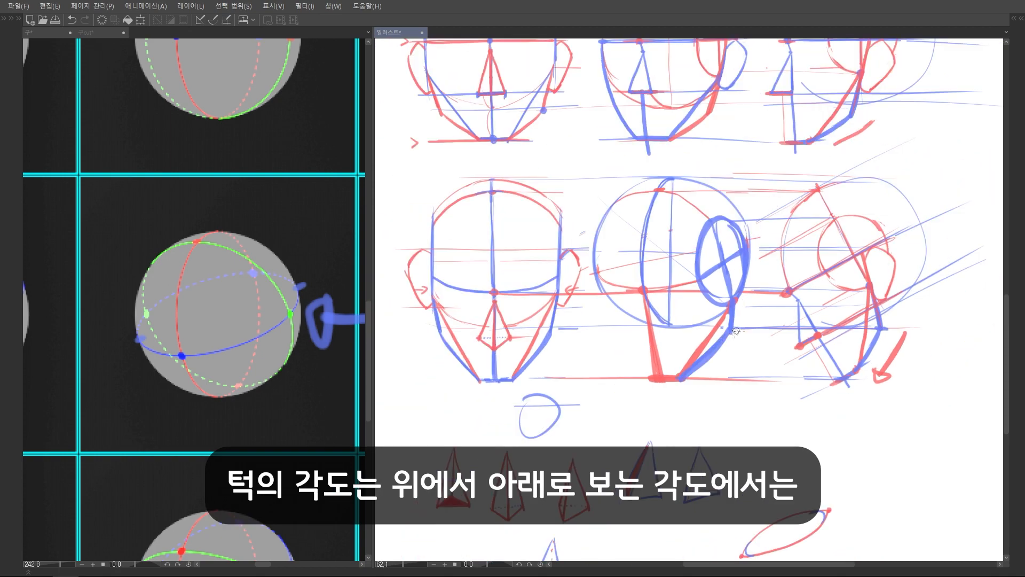
{"action": "scroll", "coordinate": [736, 331], "scroll_direction": "down", "scroll_amount": 2}
{"action": "scroll", "coordinate": [742, 318], "scroll_direction": "up", "scroll_amount": 2}
{"action": "left_click_drag", "start_coordinate": [746, 342], "coordinate": [682, 372]}
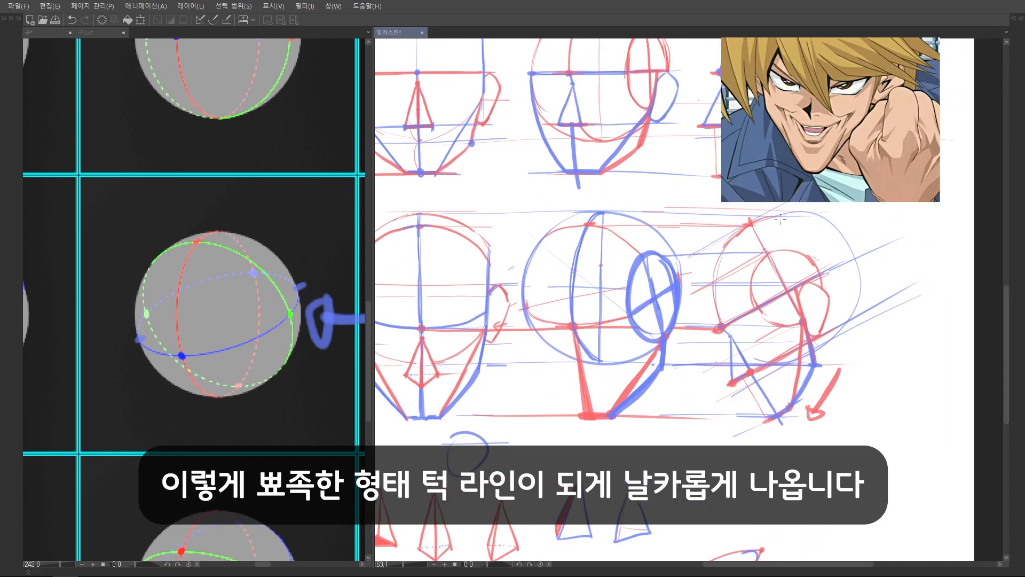
{"action": "left_click_drag", "start_coordinate": [655, 307], "coordinate": [690, 308]}
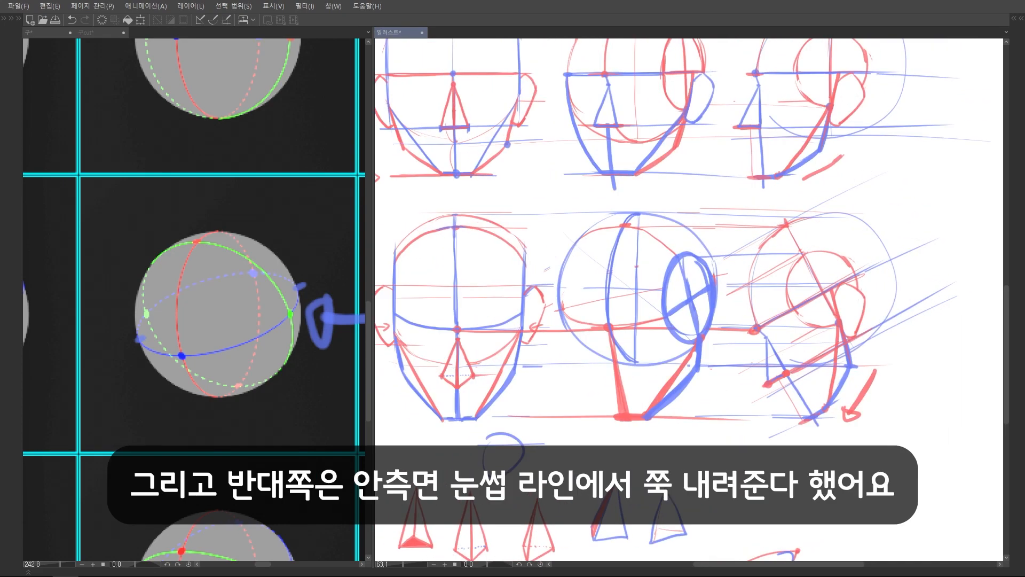
Thicken the far brow line in blue and draw the far face contour from it down to the chin
{"action": "left_click_drag", "start_coordinate": [576, 314], "coordinate": [612, 345]}
{"action": "mouse_move", "coordinate": [603, 103]}
{"action": "left_mouse_down"}
{"action": "mouse_move", "coordinate": [603, 132]}
{"action": "mouse_move", "coordinate": [636, 203]}
{"action": "left_mouse_up"}
{"action": "key", "text": "ctrl+z"}
{"action": "mouse_move", "coordinate": [612, 337]}
{"action": "left_mouse_down"}
{"action": "mouse_move", "coordinate": [607, 305]}
{"action": "mouse_move", "coordinate": [635, 330]}
{"action": "mouse_move", "coordinate": [645, 413]}
{"action": "left_mouse_up"}
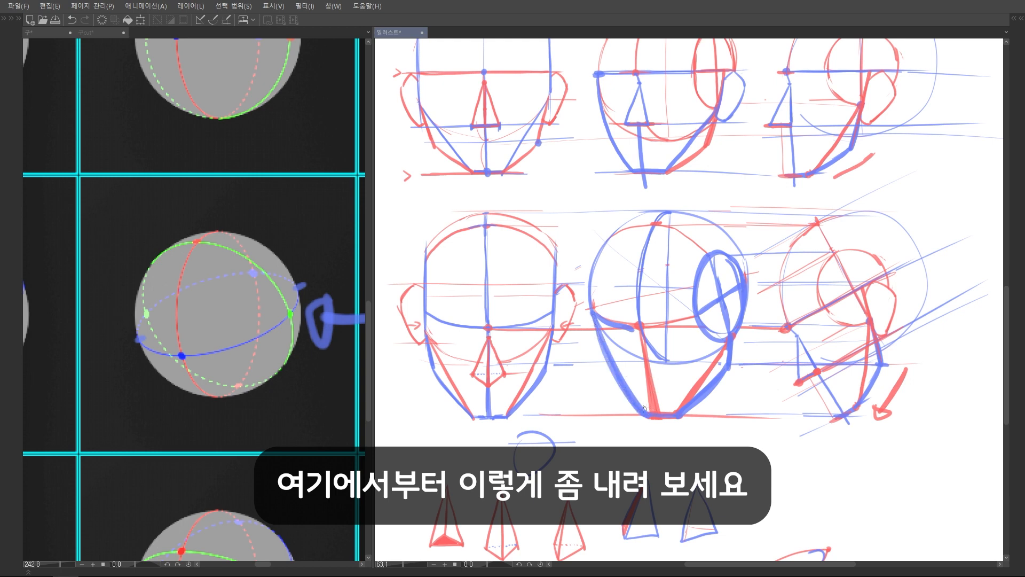
{"action": "scroll", "coordinate": [712, 317], "scroll_direction": "down", "scroll_amount": 4}
{"action": "scroll", "coordinate": [706, 275], "scroll_direction": "up", "scroll_amount": 5}
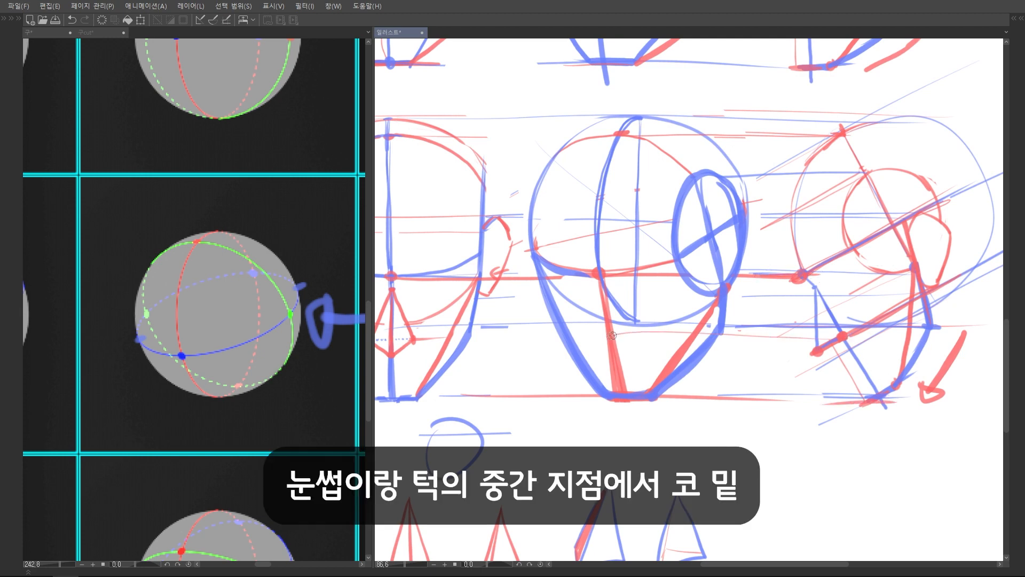
Mark the nose base midway between brow and chin, draw a blue wedge nose with its tip slightly lower, and erase the overlapping red line
{"action": "left_click_drag", "start_coordinate": [595, 336], "coordinate": [637, 335]}
{"action": "scroll", "coordinate": [608, 301], "scroll_direction": "up", "scroll_amount": 1}
{"action": "mouse_move", "coordinate": [609, 300]}
{"action": "left_mouse_down"}
{"action": "mouse_move", "coordinate": [606, 316]}
{"action": "mouse_move", "coordinate": [645, 332]}
{"action": "mouse_move", "coordinate": [630, 340]}
{"action": "left_mouse_up"}
{"action": "mouse_move", "coordinate": [605, 290]}
{"action": "left_mouse_down"}
{"action": "mouse_move", "coordinate": [610, 303]}
{"action": "mouse_move", "coordinate": [577, 322]}
{"action": "mouse_move", "coordinate": [576, 342]}
{"action": "left_mouse_up"}
{"action": "scroll", "coordinate": [635, 304], "scroll_direction": "down", "scroll_amount": 4}
{"action": "scroll", "coordinate": [695, 352], "scroll_direction": "up", "scroll_amount": 3}
{"action": "key", "text": "ctrl+z"}
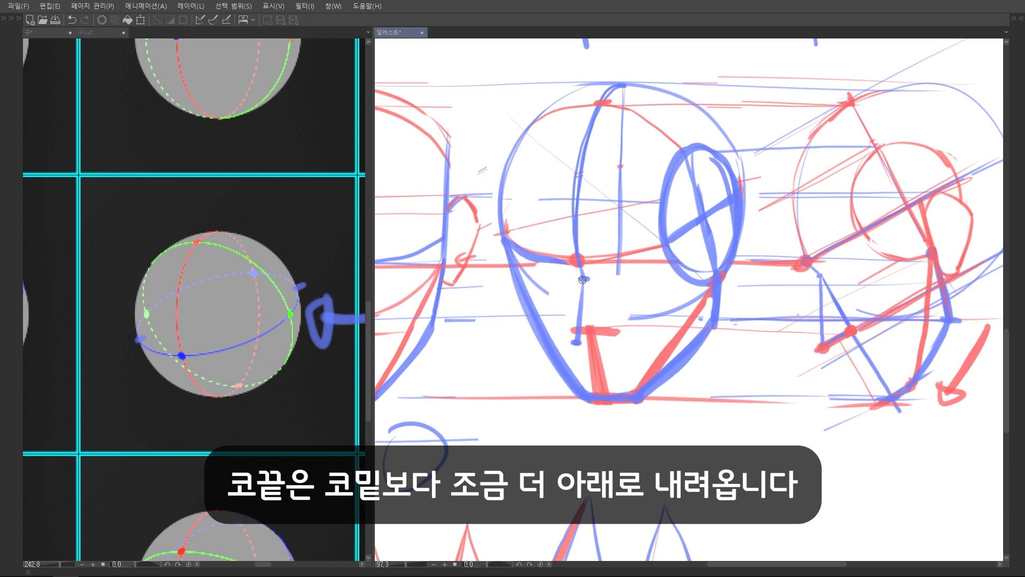
{"action": "mouse_move", "coordinate": [583, 278]}
{"action": "left_mouse_down"}
{"action": "mouse_move", "coordinate": [571, 329]}
{"action": "mouse_move", "coordinate": [614, 332]}
{"action": "mouse_move", "coordinate": [573, 343]}
{"action": "left_mouse_up"}
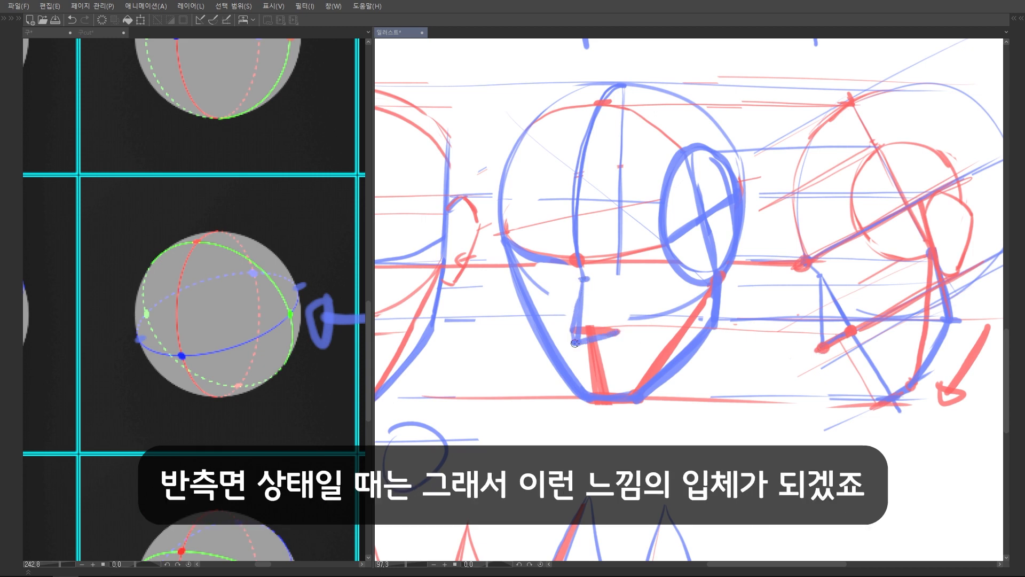
{"action": "mouse_move", "coordinate": [588, 281]}
{"action": "left_mouse_down"}
{"action": "mouse_move", "coordinate": [618, 331]}
{"action": "mouse_move", "coordinate": [577, 332]}
{"action": "mouse_move", "coordinate": [593, 327]}
{"action": "left_mouse_up"}
{"action": "key", "text": "e"}
{"action": "mouse_move", "coordinate": [592, 327]}
{"action": "left_mouse_down"}
{"action": "mouse_move", "coordinate": [579, 342]}
{"action": "mouse_move", "coordinate": [610, 327]}
{"action": "mouse_move", "coordinate": [579, 335]}
{"action": "left_mouse_up"}
{"action": "scroll", "coordinate": [630, 283], "scroll_direction": "down", "scroll_amount": 3}
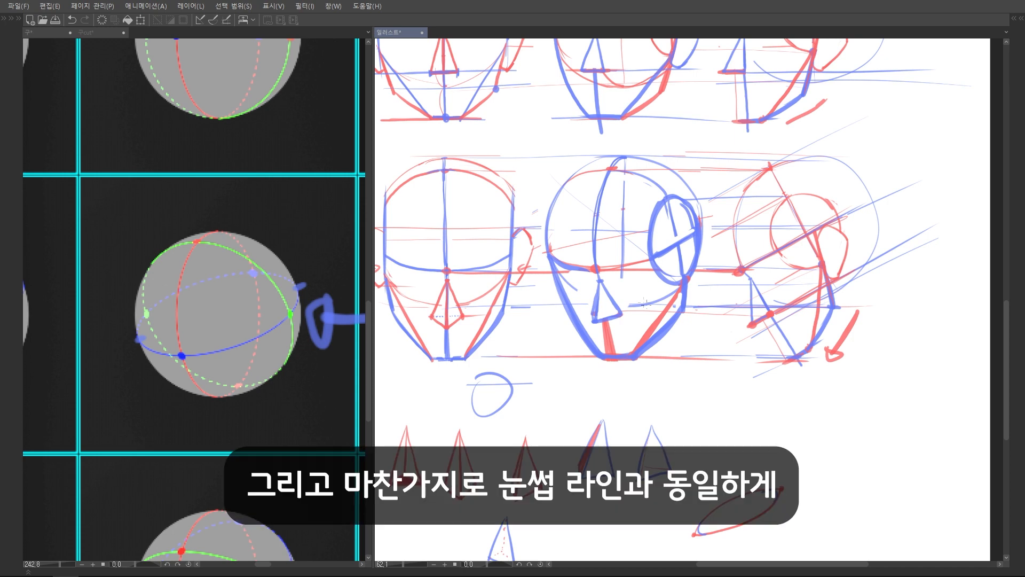
Continue the red brow line across the side-cut ellipse and draw the near ear in blue behind the extended jaw line
{"action": "scroll", "coordinate": [643, 302], "scroll_direction": "up", "scroll_amount": 3}
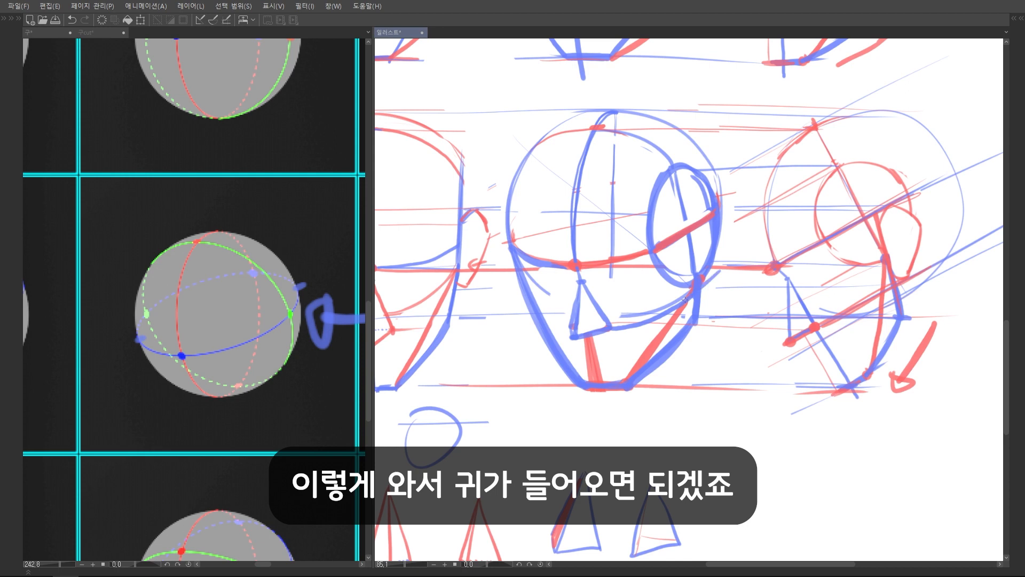
{"action": "left_click_drag", "start_coordinate": [841, 172], "coordinate": [826, 184]}
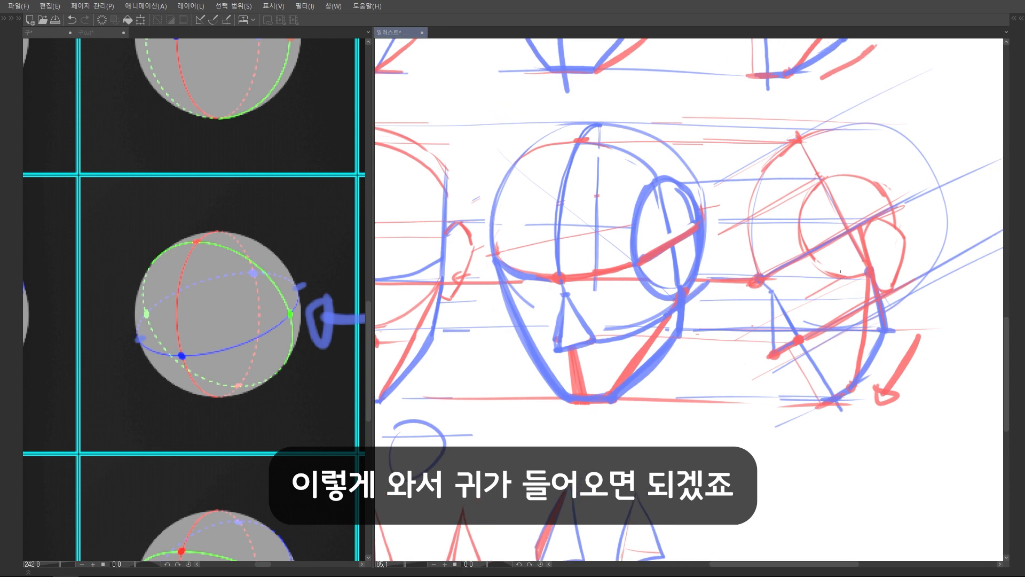
{"action": "left_click_drag", "start_coordinate": [841, 271], "coordinate": [831, 281]}
{"action": "mouse_move", "coordinate": [673, 250]}
{"action": "left_mouse_down"}
{"action": "mouse_move", "coordinate": [670, 328]}
{"action": "mouse_move", "coordinate": [685, 300]}
{"action": "left_mouse_up"}
{"action": "mouse_move", "coordinate": [677, 257]}
{"action": "left_mouse_down"}
{"action": "mouse_move", "coordinate": [703, 258]}
{"action": "mouse_move", "coordinate": [682, 300]}
{"action": "left_mouse_up"}
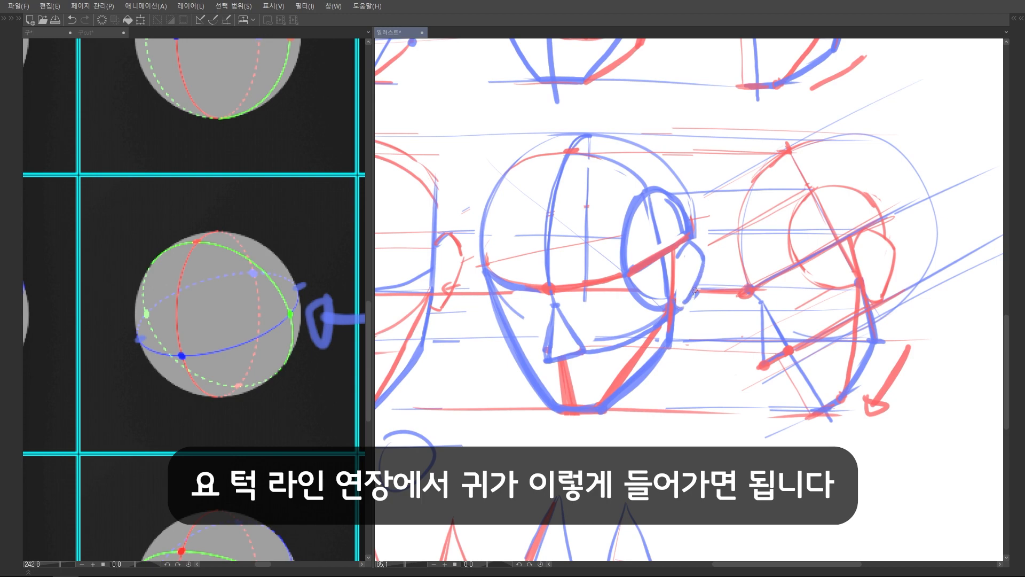
{"action": "scroll", "coordinate": [694, 291], "scroll_direction": "down", "scroll_amount": 3}
{"action": "scroll", "coordinate": [770, 231], "scroll_direction": "up", "scroll_amount": 2}
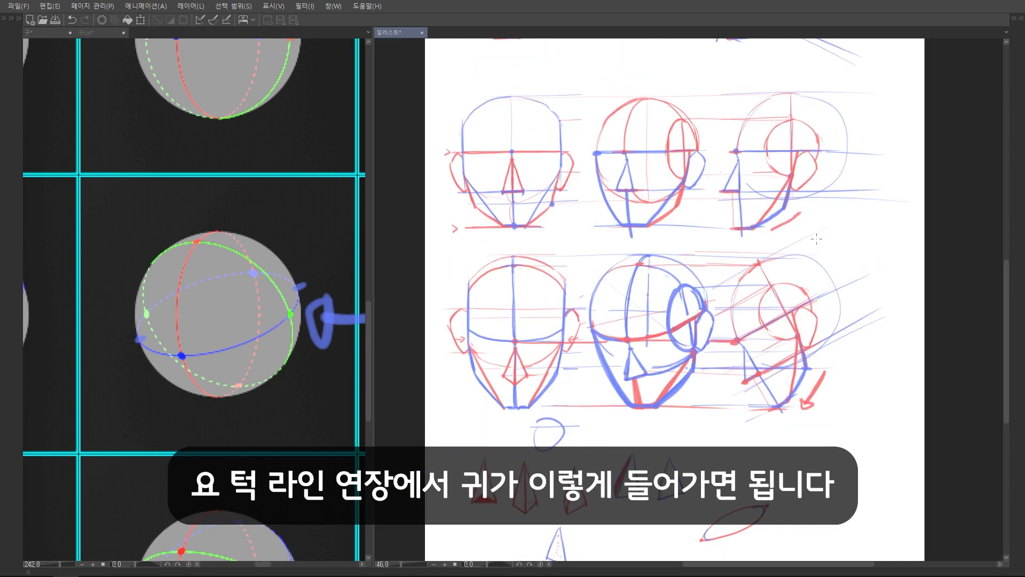
Try a partly visible red ear on the far side of the three-quarter head
{"action": "scroll", "coordinate": [615, 337], "scroll_direction": "up", "scroll_amount": 2}
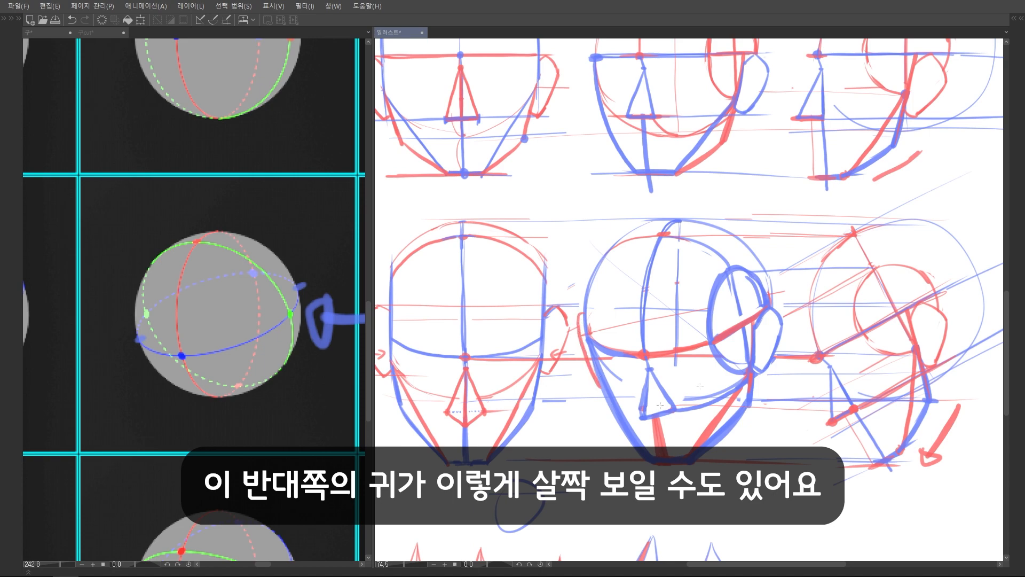
{"action": "scroll", "coordinate": [676, 347], "scroll_direction": "down", "scroll_amount": 2}
{"action": "scroll", "coordinate": [675, 349], "scroll_direction": "up", "scroll_amount": 3}
{"action": "scroll", "coordinate": [774, 321], "scroll_direction": "down", "scroll_amount": 3}
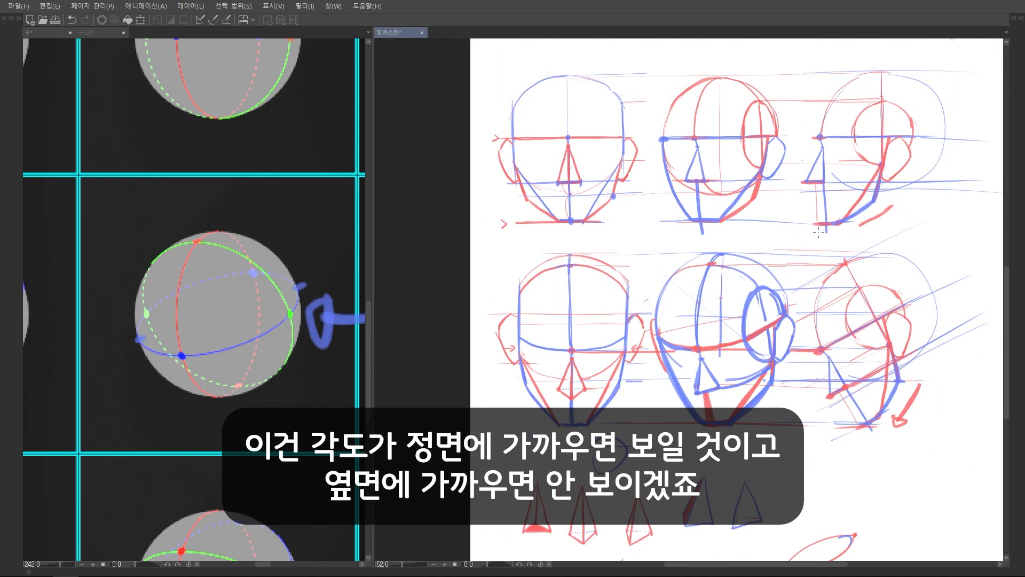
{"action": "left_click_drag", "start_coordinate": [653, 319], "coordinate": [664, 366]}
{"action": "key", "text": "ctrl+z"}
Extend red head-top and chin guides between the front and side views of the upward-tilted head
{"action": "scroll", "coordinate": [742, 284], "scroll_direction": "down", "scroll_amount": 2}
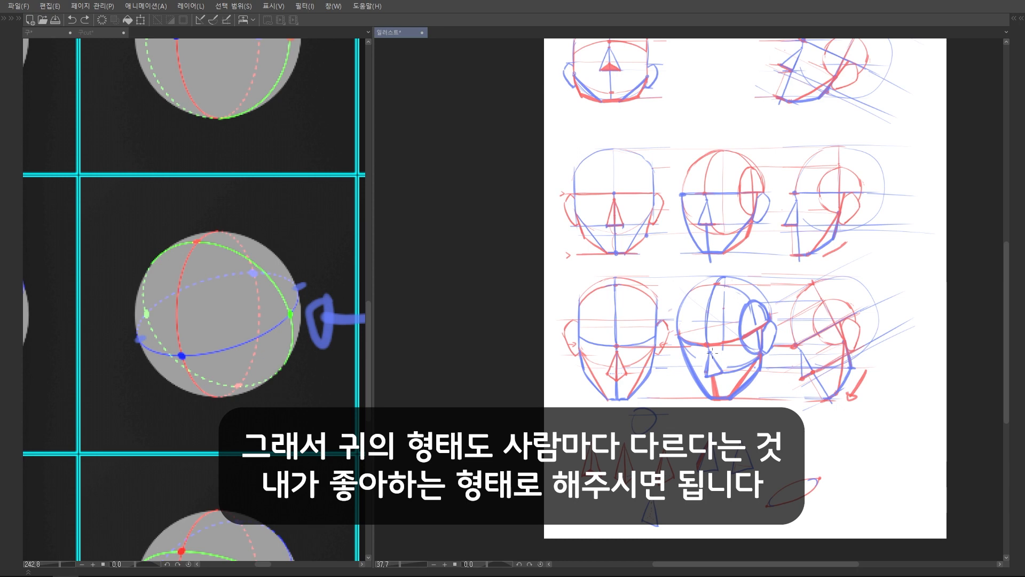
{"action": "scroll", "coordinate": [766, 278], "scroll_direction": "up", "scroll_amount": 3}
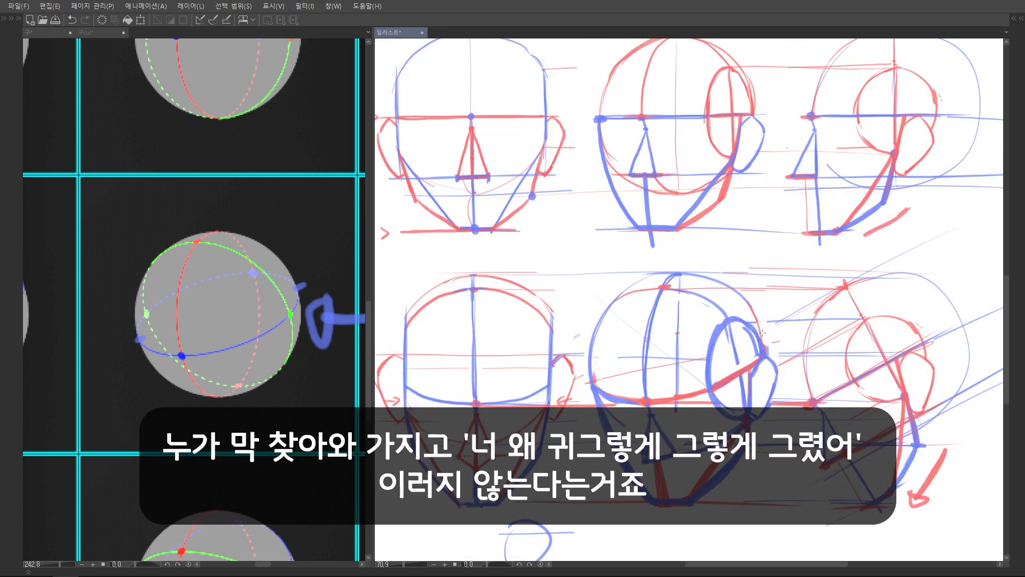
{"action": "scroll", "coordinate": [692, 269], "scroll_direction": "up", "scroll_amount": 2}
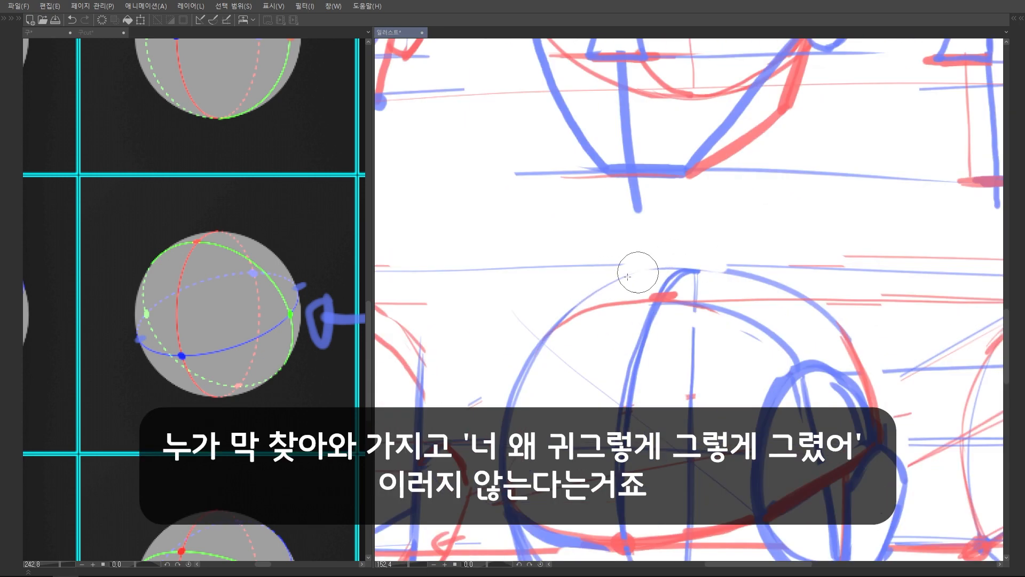
{"action": "scroll", "coordinate": [719, 283], "scroll_direction": "down", "scroll_amount": 4}
{"action": "scroll", "coordinate": [719, 283], "scroll_direction": "down", "scroll_amount": 3}
{"action": "scroll", "coordinate": [691, 254], "scroll_direction": "up", "scroll_amount": 4}
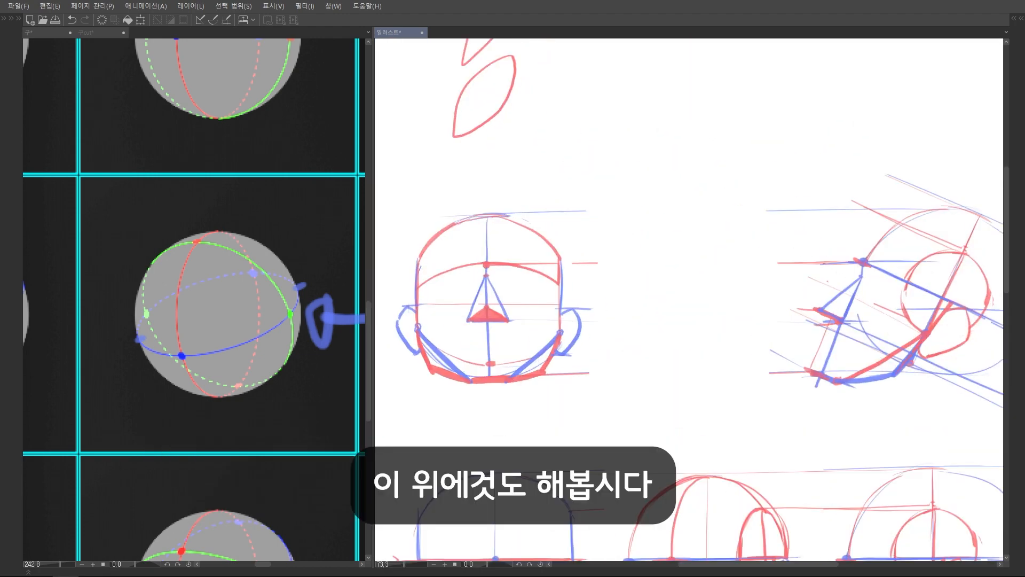
{"action": "scroll", "coordinate": [777, 288], "scroll_direction": "down", "scroll_amount": 3}
{"action": "scroll", "coordinate": [859, 267], "scroll_direction": "up", "scroll_amount": 1}
{"action": "scroll", "coordinate": [246, 287], "scroll_direction": "down", "scroll_amount": 5}
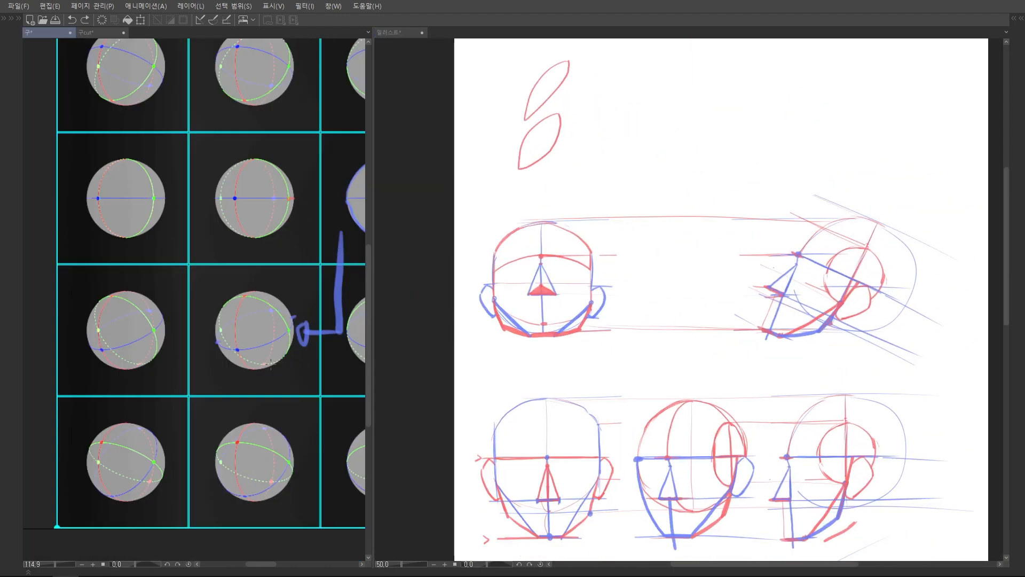
Sketch a red sphere between the upward-tilted front and side heads, referring to the chart sphere with its front point at the upper left
{"action": "scroll", "coordinate": [246, 287], "scroll_direction": "up", "scroll_amount": 7}
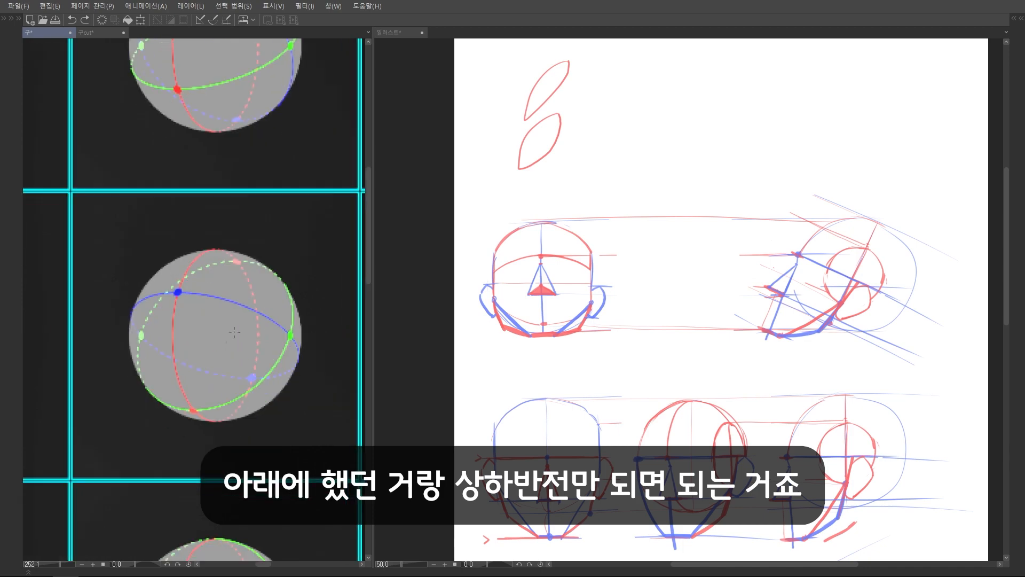
{"action": "scroll", "coordinate": [720, 121], "scroll_direction": "down", "scroll_amount": 3}
{"action": "scroll", "coordinate": [676, 334], "scroll_direction": "up", "scroll_amount": 4}
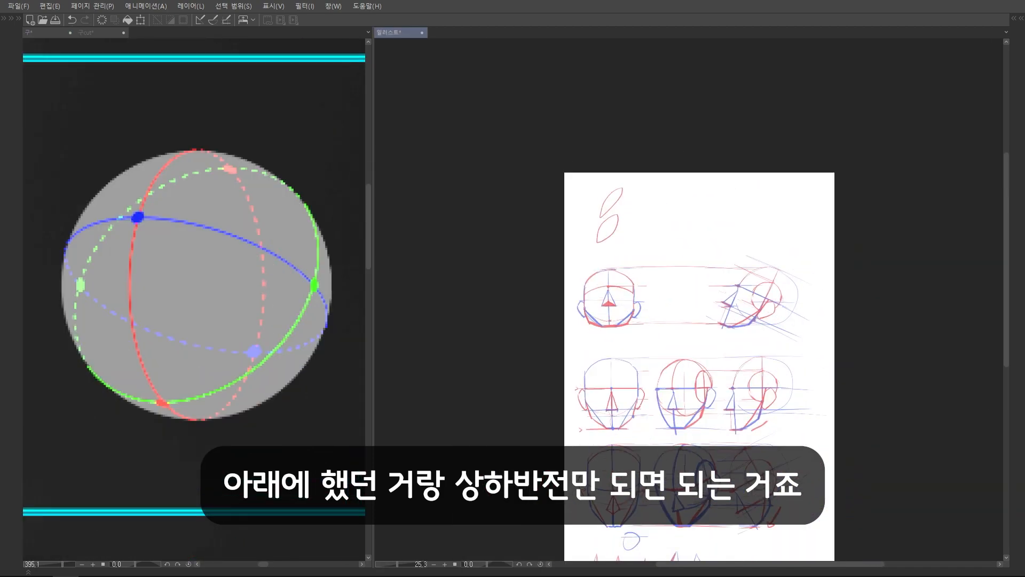
{"action": "left_click_drag", "start_coordinate": [654, 376], "coordinate": [716, 354]}
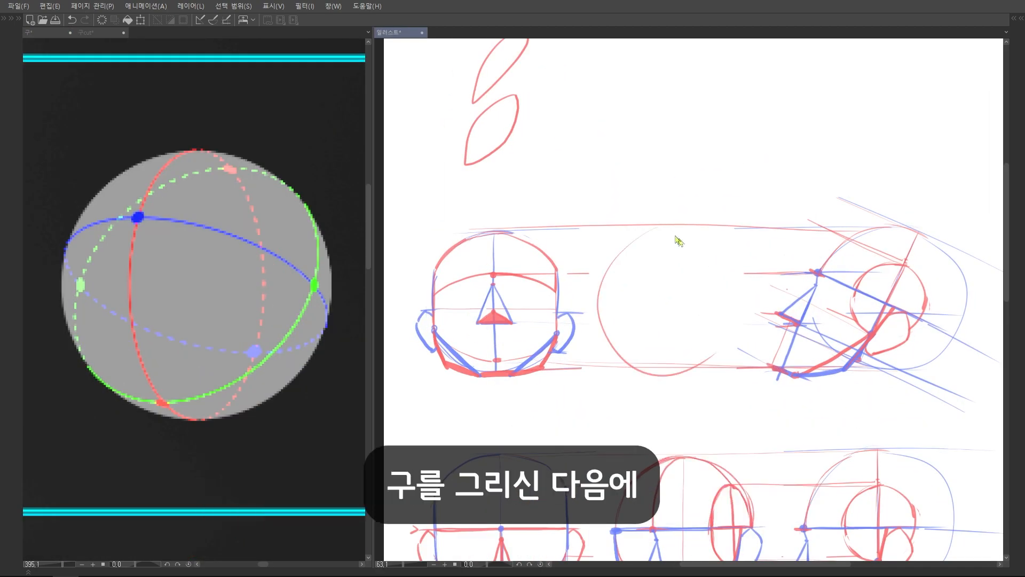
{"action": "key", "text": "ctrl+z"}
{"action": "mouse_move", "coordinate": [668, 227]}
{"action": "left_mouse_down"}
{"action": "mouse_move", "coordinate": [626, 242]}
{"action": "mouse_move", "coordinate": [626, 359]}
{"action": "left_mouse_up"}
{"action": "key", "text": "ctrl+z"}
{"action": "mouse_move", "coordinate": [671, 227]}
{"action": "left_mouse_down"}
{"action": "mouse_move", "coordinate": [621, 355]}
{"action": "mouse_move", "coordinate": [704, 229]}
{"action": "mouse_move", "coordinate": [732, 260]}
{"action": "mouse_move", "coordinate": [667, 368]}
{"action": "mouse_move", "coordinate": [640, 365]}
{"action": "left_mouse_up"}
{"action": "left_click", "coordinate": [634, 357]}
Try blue horizontal and vertical centre lines in the new sphere and undo them
{"action": "scroll", "coordinate": [635, 268], "scroll_direction": "up", "scroll_amount": 2}
{"action": "left_click_drag", "start_coordinate": [568, 298], "coordinate": [715, 299]}
{"action": "left_click_drag", "start_coordinate": [642, 229], "coordinate": [638, 352]}
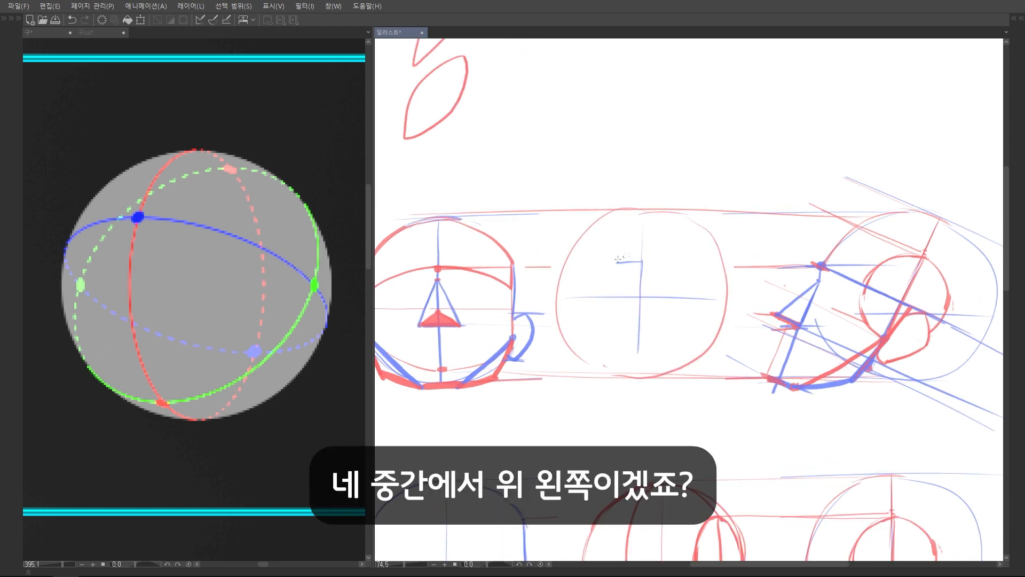
{"action": "key", "text": "ctrl+z"}
{"action": "key", "text": "ctrl+z"}
Place a blue brow dot at the sphere's upper left and draw the curved brow line and face centre line through it
{"action": "scroll", "coordinate": [614, 241], "scroll_direction": "up", "scroll_amount": 1}
{"action": "left_click", "coordinate": [619, 237]}
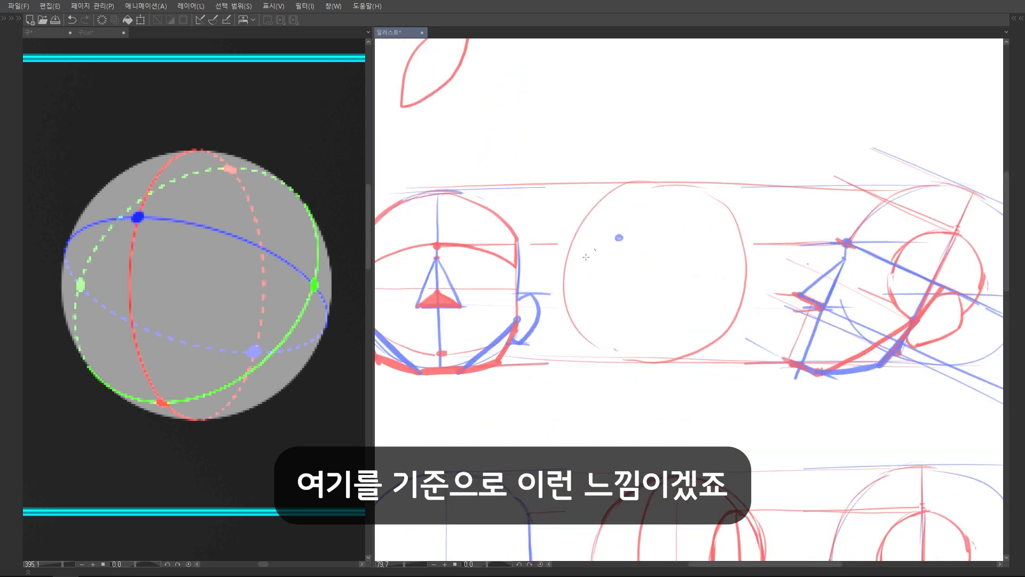
{"action": "left_click_drag", "start_coordinate": [573, 261], "coordinate": [659, 255]}
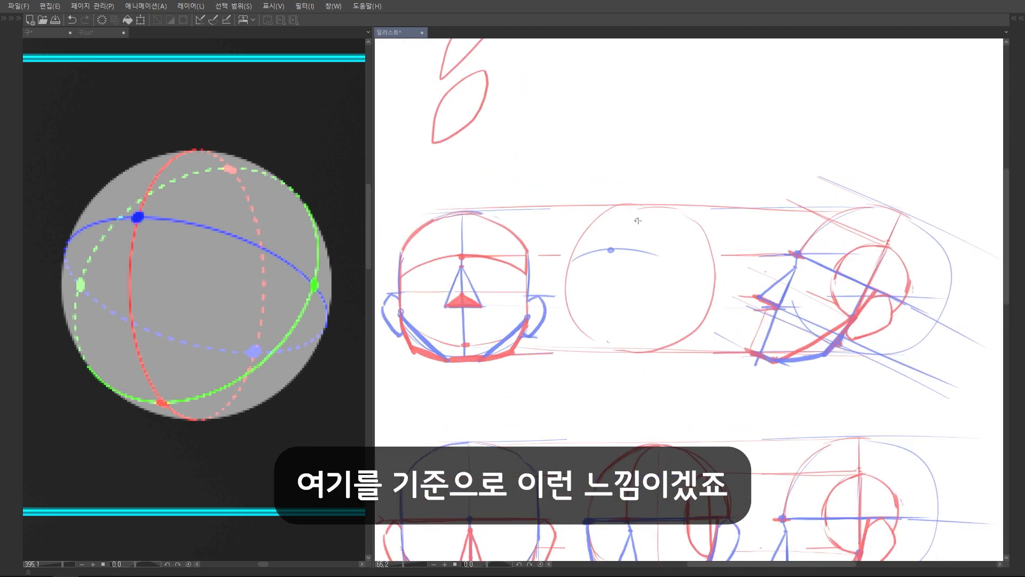
{"action": "left_click_drag", "start_coordinate": [636, 208], "coordinate": [606, 294]}
{"action": "key", "text": "ctrl+z"}
{"action": "left_click_drag", "start_coordinate": [639, 209], "coordinate": [609, 303]}
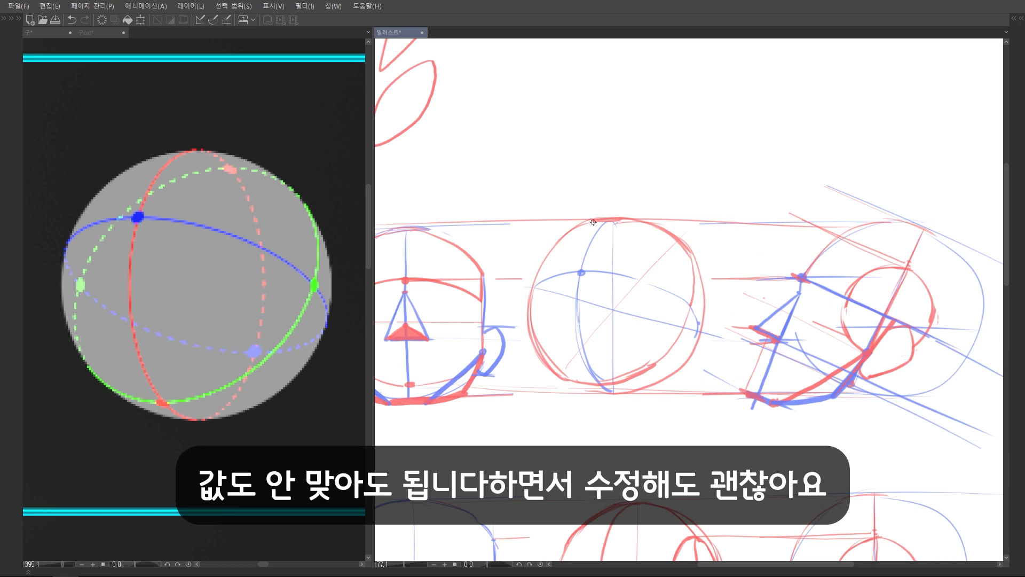
Refine the upward-tilted sphere's outline in red
{"action": "left_click_drag", "start_coordinate": [593, 222], "coordinate": [534, 298]}
{"action": "scroll", "coordinate": [635, 242], "scroll_direction": "down", "scroll_amount": 3}
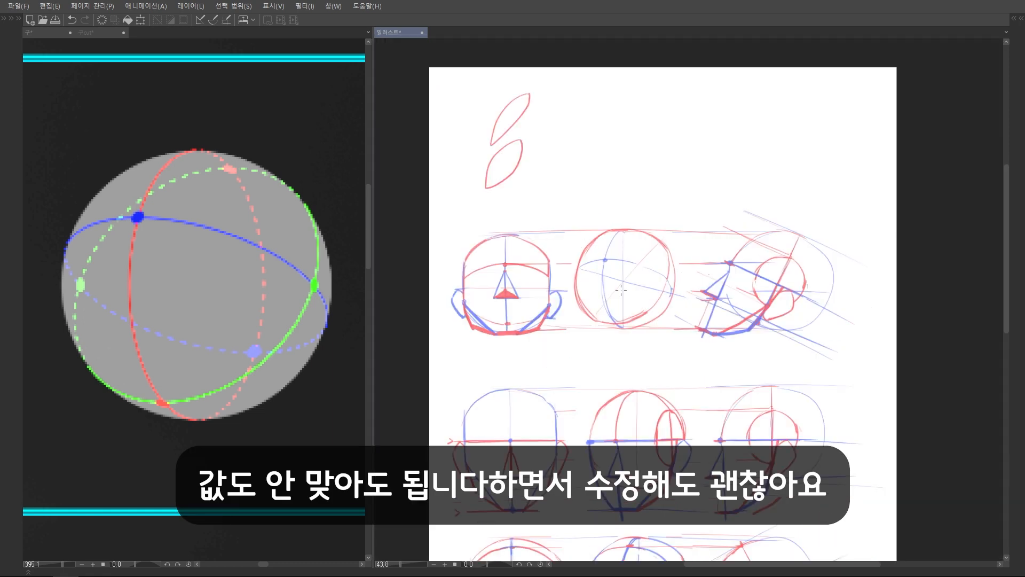
{"action": "scroll", "coordinate": [635, 266], "scroll_direction": "up", "scroll_amount": 4}
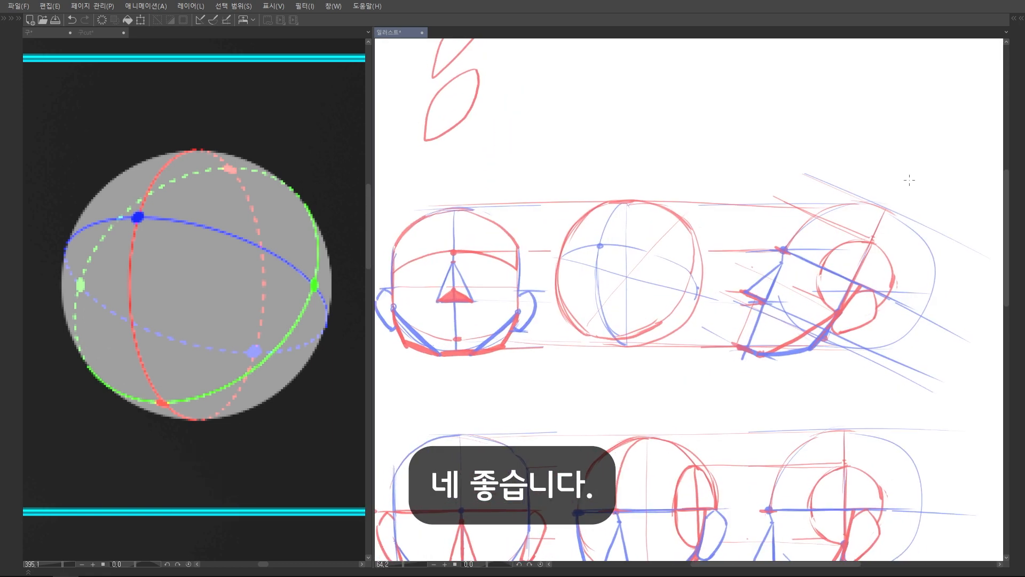
{"action": "scroll", "coordinate": [909, 180], "scroll_direction": "up", "scroll_amount": 2}
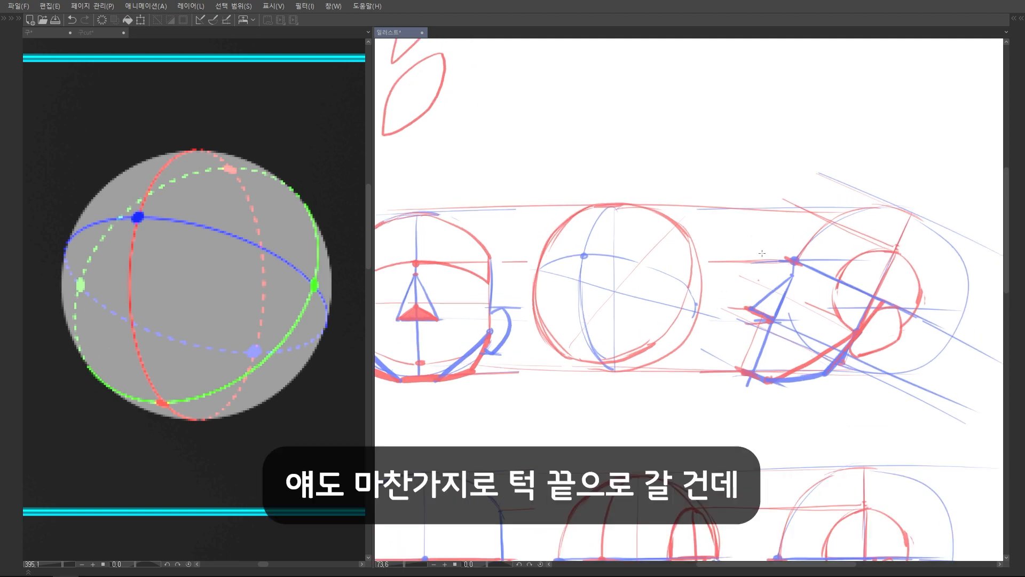
Try tracing the face centre lines of the upward-tilted front and side heads in red and undo the strokes
{"action": "left_click_drag", "start_coordinate": [771, 231], "coordinate": [803, 201]}
{"action": "left_click_drag", "start_coordinate": [779, 332], "coordinate": [791, 323]}
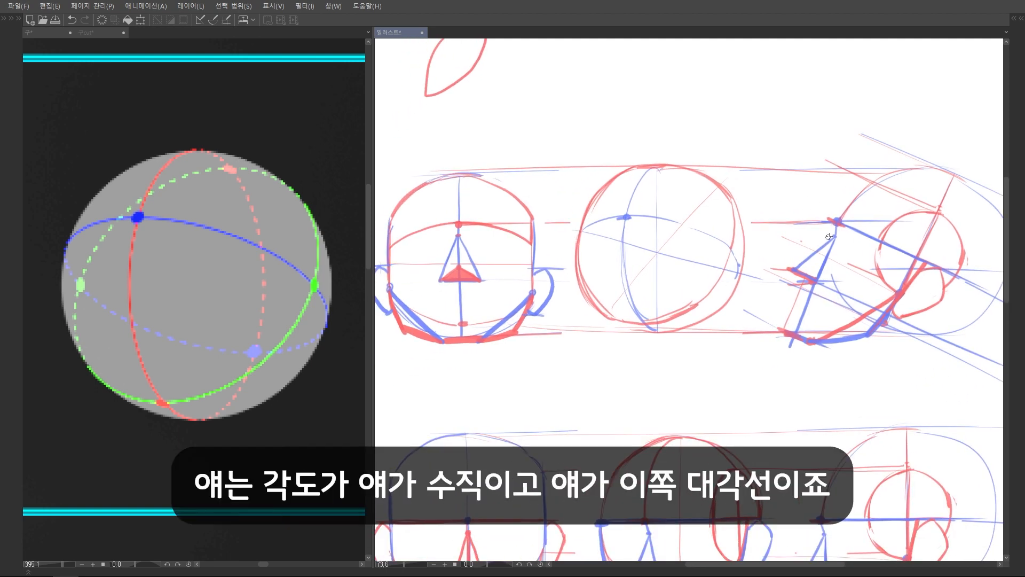
{"action": "left_click_drag", "start_coordinate": [459, 224], "coordinate": [465, 354]}
{"action": "left_click_drag", "start_coordinate": [837, 221], "coordinate": [787, 352]}
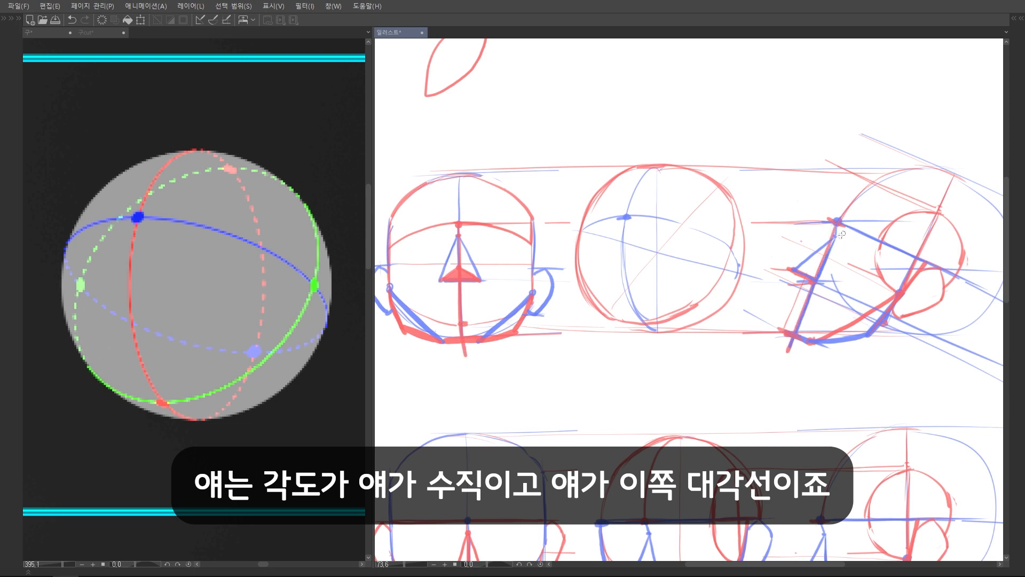
{"action": "mouse_move", "coordinate": [837, 222]}
{"action": "left_mouse_down"}
{"action": "mouse_move", "coordinate": [839, 293]}
{"action": "mouse_move", "coordinate": [813, 349]}
{"action": "left_mouse_up"}
{"action": "key", "text": "ctrl+z"}
{"action": "key", "text": "ctrl+z"}
{"action": "key", "text": "ctrl+z"}
{"action": "key", "text": "ctrl+z"}
Draw a slanted red line from the three-quarter sphere's brow dot down to chin level and mark the chin with a short thick stroke
{"action": "left_click_drag", "start_coordinate": [621, 219], "coordinate": [608, 329]}
{"action": "left_click_drag", "start_coordinate": [624, 220], "coordinate": [607, 331]}
{"action": "mouse_move", "coordinate": [619, 250]}
{"action": "left_mouse_down"}
{"action": "mouse_move", "coordinate": [604, 335]}
{"action": "mouse_move", "coordinate": [632, 330]}
{"action": "left_mouse_up"}
{"action": "scroll", "coordinate": [752, 204], "scroll_direction": "up", "scroll_amount": 1}
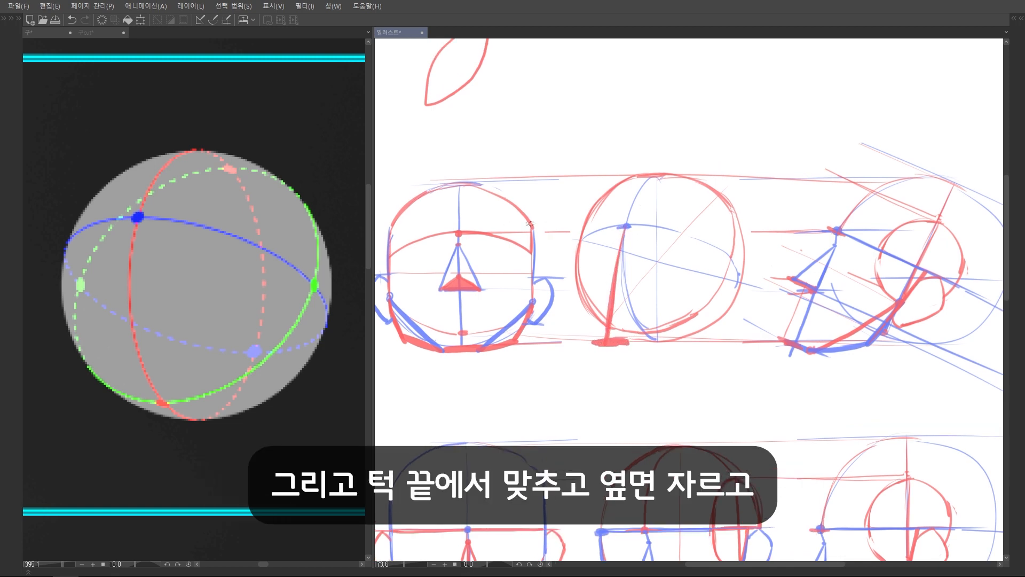
Draw a narrow blue ellipse with tilted cross lines on the three-quarter sphere's near side as the cut side plane
{"action": "mouse_move", "coordinate": [729, 215]}
{"action": "left_mouse_down"}
{"action": "mouse_move", "coordinate": [711, 296]}
{"action": "mouse_move", "coordinate": [742, 235]}
{"action": "mouse_move", "coordinate": [737, 216]}
{"action": "mouse_move", "coordinate": [724, 283]}
{"action": "left_mouse_up"}
{"action": "left_click_drag", "start_coordinate": [739, 235], "coordinate": [710, 290]}
{"action": "left_click_drag", "start_coordinate": [735, 222], "coordinate": [715, 292]}
{"action": "left_click_drag", "start_coordinate": [736, 227], "coordinate": [714, 293]}
{"action": "left_click_drag", "start_coordinate": [707, 244], "coordinate": [739, 269]}
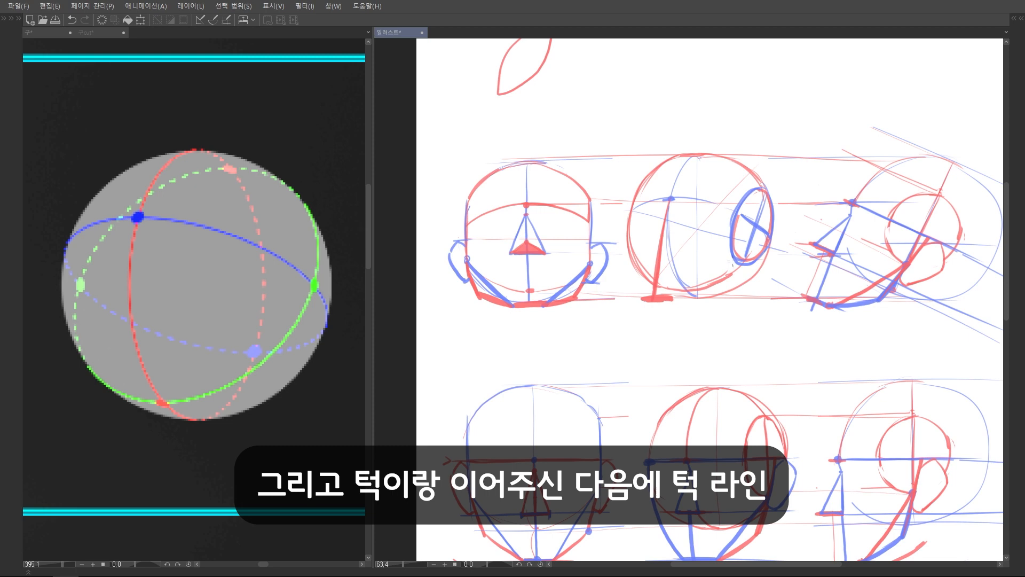
Connect the side ellipse's lower end to the chin with a blue jaw line and a red outer jaw contour
{"action": "scroll", "coordinate": [730, 278], "scroll_direction": "up", "scroll_amount": 2}
{"action": "mouse_move", "coordinate": [746, 251]}
{"action": "left_mouse_down"}
{"action": "mouse_move", "coordinate": [662, 299]}
{"action": "mouse_move", "coordinate": [715, 274]}
{"action": "mouse_move", "coordinate": [713, 294]}
{"action": "mouse_move", "coordinate": [642, 307]}
{"action": "mouse_move", "coordinate": [711, 293]}
{"action": "left_mouse_up"}
{"action": "key", "text": "ctrl+z"}
{"action": "mouse_move", "coordinate": [649, 303]}
{"action": "left_mouse_down"}
{"action": "mouse_move", "coordinate": [714, 293]}
{"action": "mouse_move", "coordinate": [640, 304]}
{"action": "left_mouse_up"}
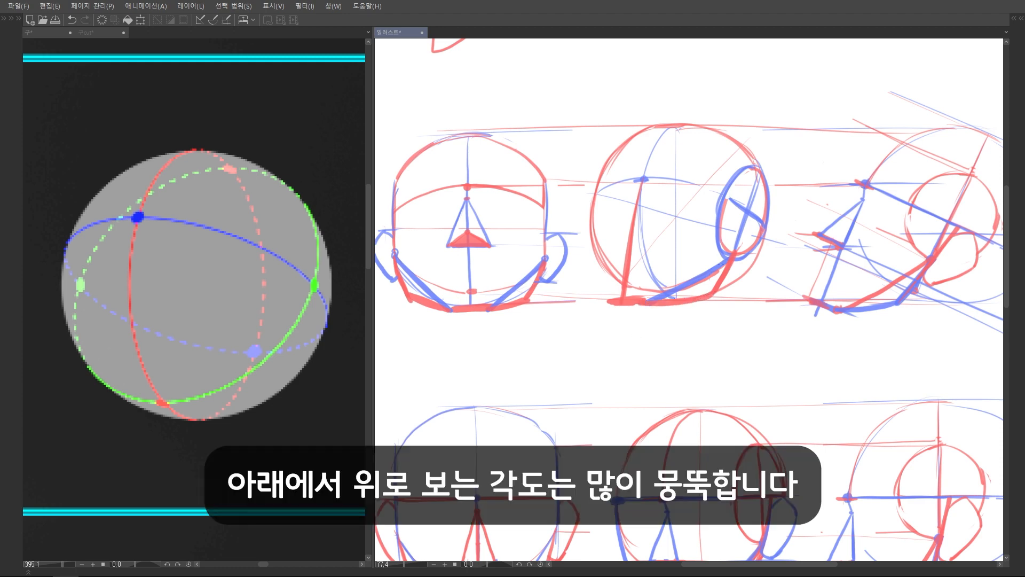
Draw the far side of the three-quarter face as a thick blue contour from brow level down to the chin
{"action": "scroll", "coordinate": [709, 287], "scroll_direction": "down", "scroll_amount": 5}
{"action": "scroll", "coordinate": [701, 278], "scroll_direction": "up", "scroll_amount": 5}
{"action": "mouse_move", "coordinate": [616, 211]}
{"action": "left_mouse_down"}
{"action": "mouse_move", "coordinate": [609, 246]}
{"action": "mouse_move", "coordinate": [591, 262]}
{"action": "mouse_move", "coordinate": [611, 359]}
{"action": "left_mouse_up"}
{"action": "scroll", "coordinate": [607, 246], "scroll_direction": "up", "scroll_amount": 2}
{"action": "mouse_move", "coordinate": [598, 229]}
{"action": "left_mouse_down"}
{"action": "mouse_move", "coordinate": [595, 304]}
{"action": "mouse_move", "coordinate": [612, 359]}
{"action": "left_mouse_up"}
{"action": "scroll", "coordinate": [612, 355], "scroll_direction": "down", "scroll_amount": 3}
Draw red brow and chin guides across the three-quarter head and mark the nose base midway between them
{"action": "scroll", "coordinate": [611, 355], "scroll_direction": "up", "scroll_amount": 1}
{"action": "left_click_drag", "start_coordinate": [662, 267], "coordinate": [661, 270]}
{"action": "left_click_drag", "start_coordinate": [592, 219], "coordinate": [710, 214]}
{"action": "left_click_drag", "start_coordinate": [601, 326], "coordinate": [714, 326]}
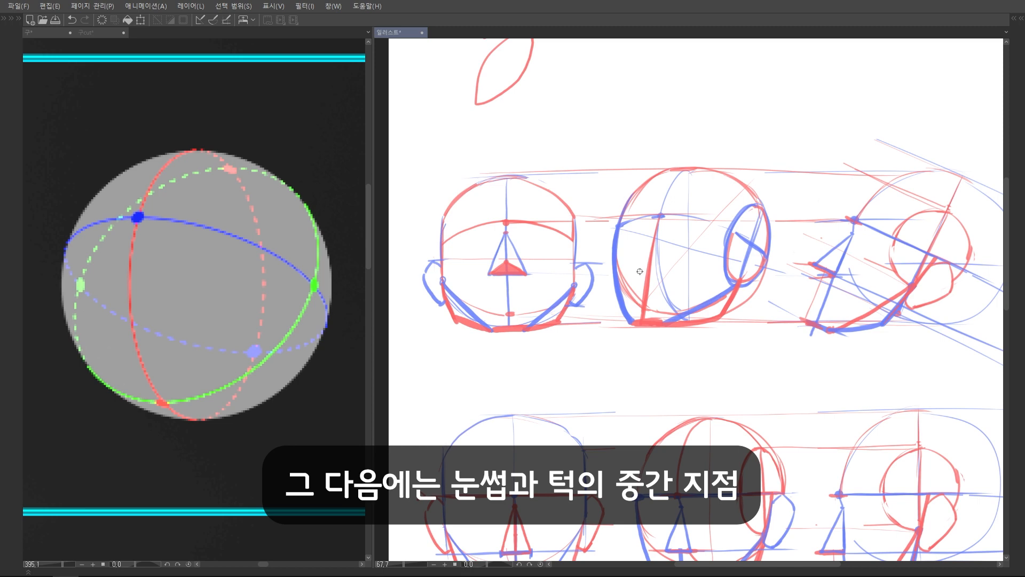
{"action": "left_click_drag", "start_coordinate": [639, 270], "coordinate": [674, 271]}
{"action": "scroll", "coordinate": [681, 257], "scroll_direction": "up", "scroll_amount": 3}
Draw the forehead centre line in blue, step it in at the brow ridge, and build the projecting nose wedge with a shaded underside
{"action": "left_click_drag", "start_coordinate": [700, 131], "coordinate": [621, 279]}
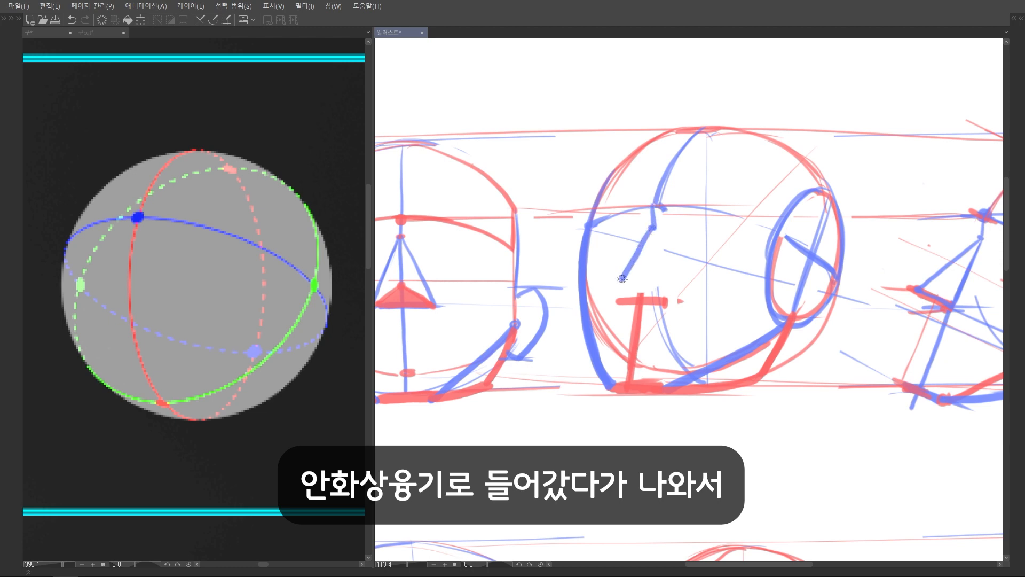
{"action": "left_click_drag", "start_coordinate": [694, 206], "coordinate": [726, 191]}
{"action": "mouse_move", "coordinate": [654, 264]}
{"action": "left_mouse_down"}
{"action": "mouse_move", "coordinate": [695, 288]}
{"action": "mouse_move", "coordinate": [653, 285]}
{"action": "mouse_move", "coordinate": [698, 288]}
{"action": "left_mouse_up"}
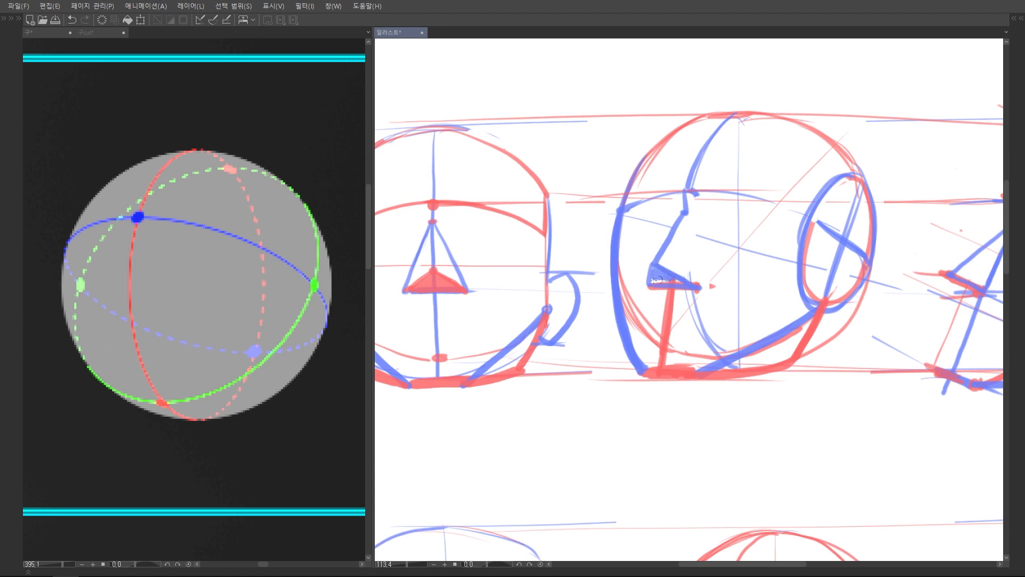
Thicken the curved blue brow line around to the side ellipse and add a red curve from the nose base parallel to it
{"action": "scroll", "coordinate": [668, 277], "scroll_direction": "down", "scroll_amount": 3}
{"action": "scroll", "coordinate": [624, 267], "scroll_direction": "up", "scroll_amount": 2}
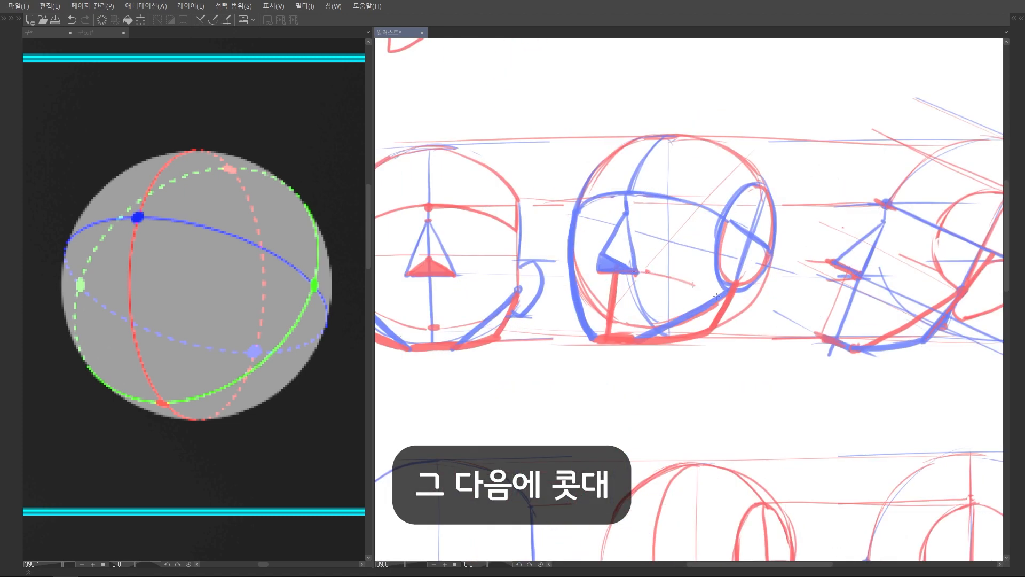
{"action": "left_click_drag", "start_coordinate": [693, 285], "coordinate": [656, 289]}
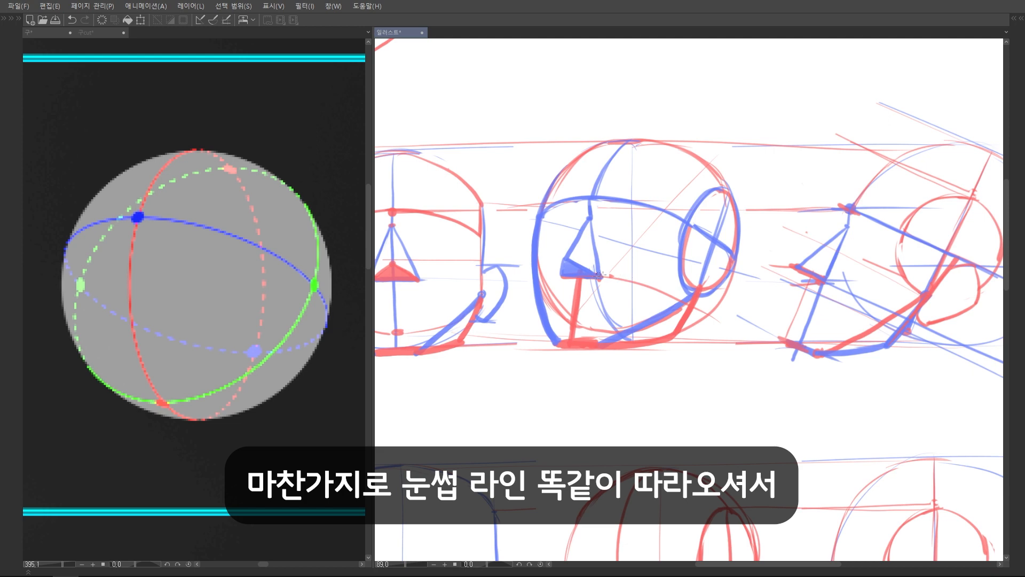
Extend the jaw line up through the side ellipse in red and draw the red ear behind it
{"action": "scroll", "coordinate": [597, 276], "scroll_direction": "up", "scroll_amount": 2}
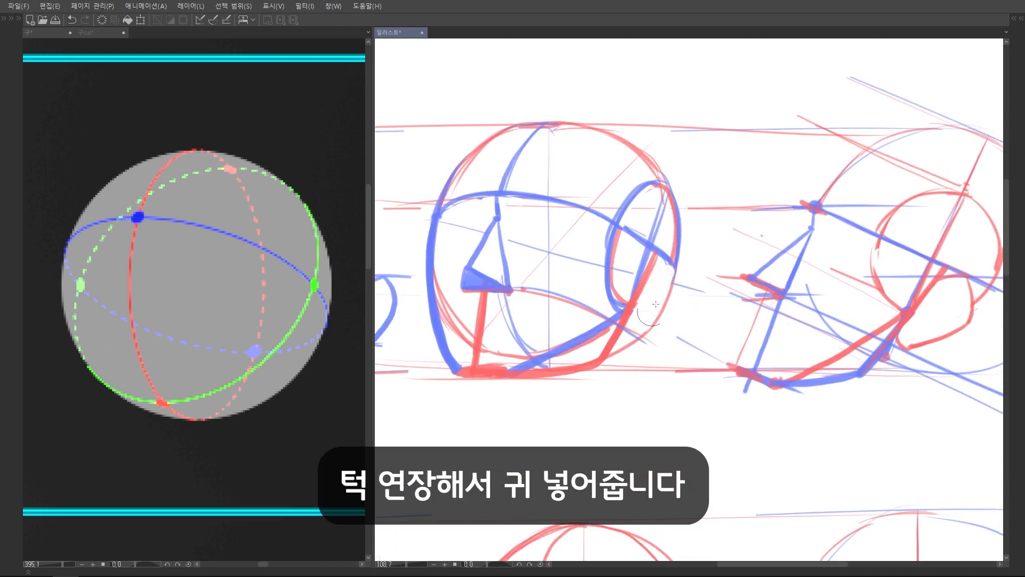
{"action": "mouse_move", "coordinate": [649, 275]}
{"action": "left_mouse_down"}
{"action": "mouse_move", "coordinate": [674, 270]}
{"action": "mouse_move", "coordinate": [667, 310]}
{"action": "mouse_move", "coordinate": [631, 320]}
{"action": "left_mouse_up"}
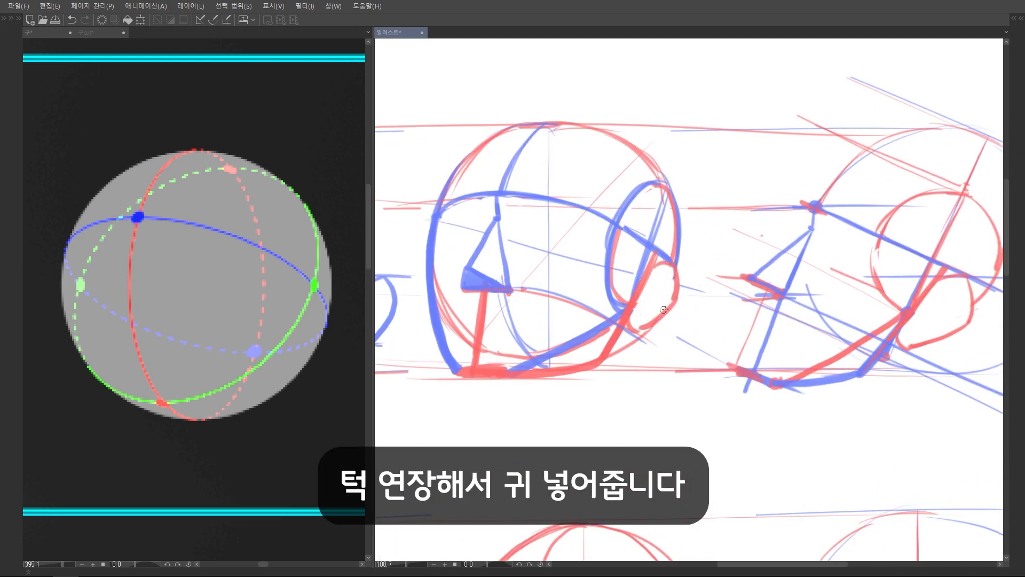
Compare the ear and nose heights across the three rows of upward, level and downward head views
{"action": "scroll", "coordinate": [695, 279], "scroll_direction": "down", "scroll_amount": 5}
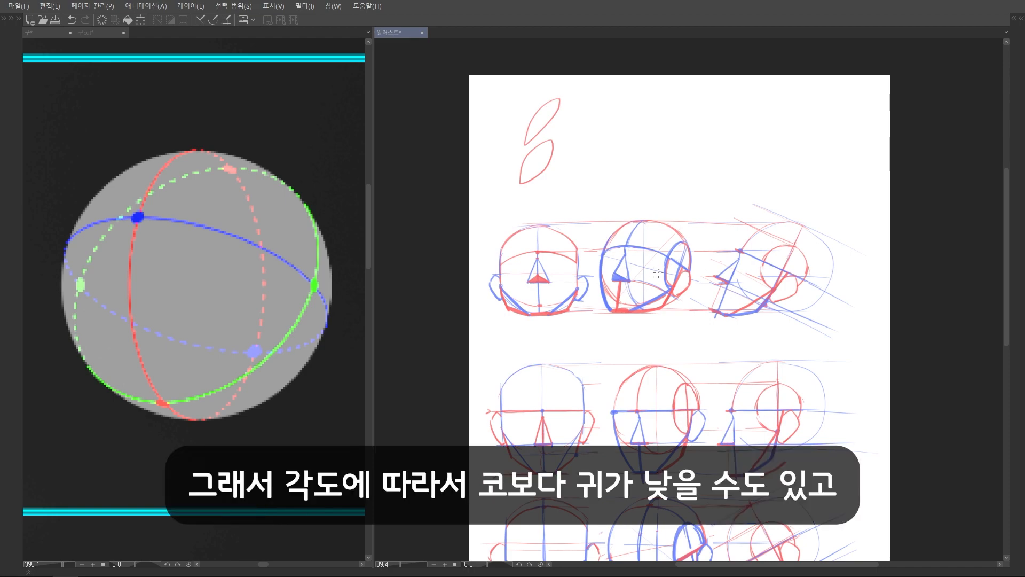
{"action": "scroll", "coordinate": [647, 281], "scroll_direction": "up", "scroll_amount": 2}
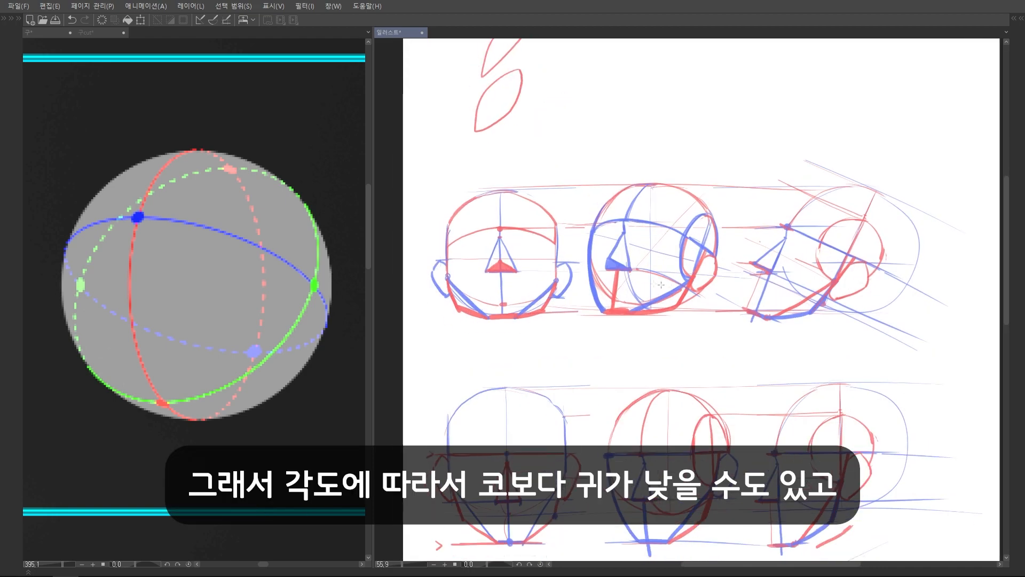
{"action": "scroll", "coordinate": [786, 294], "scroll_direction": "up", "scroll_amount": 3}
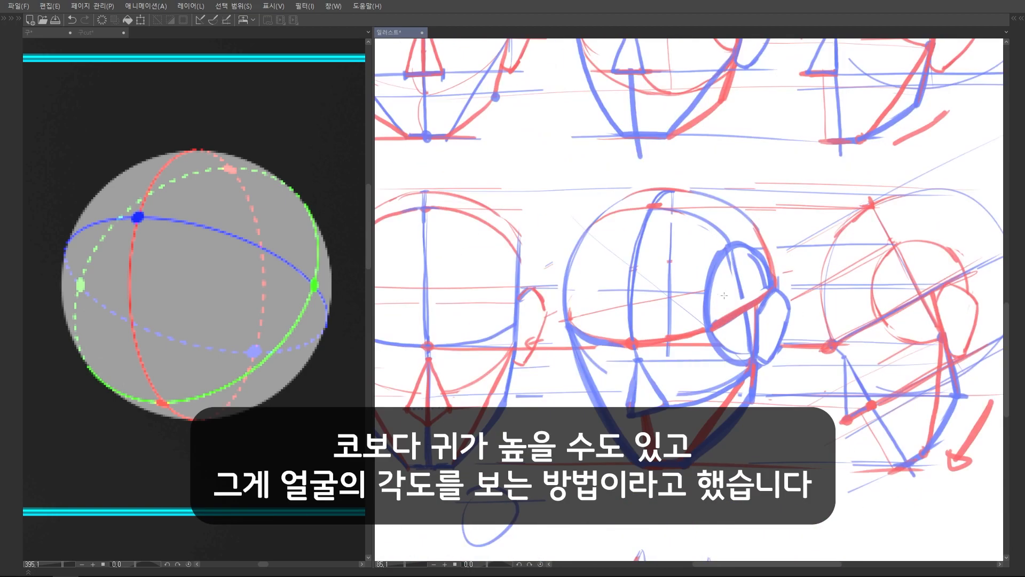
{"action": "scroll", "coordinate": [780, 277], "scroll_direction": "down", "scroll_amount": 4}
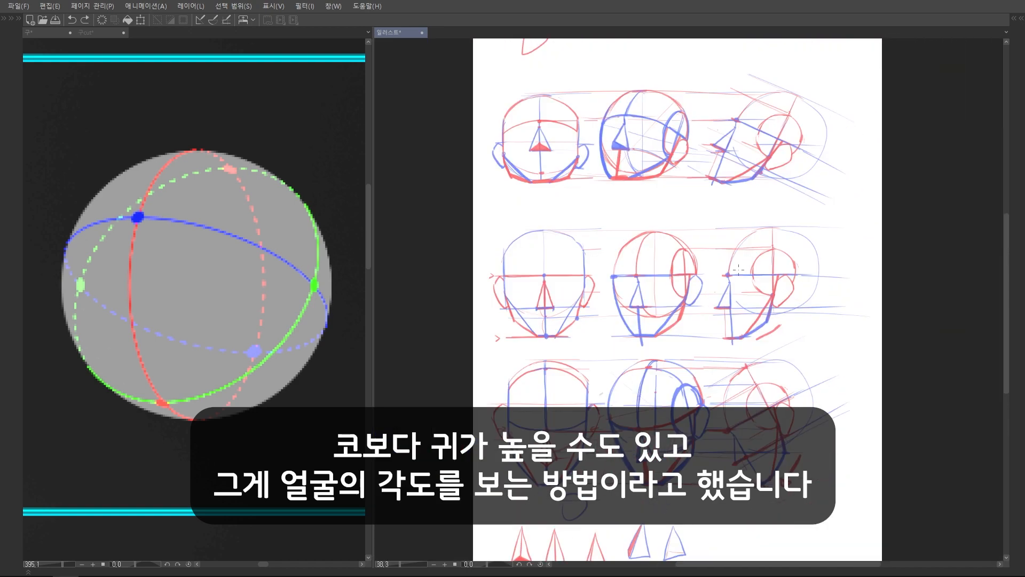
{"action": "left_click_drag", "start_coordinate": [619, 249], "coordinate": [591, 361]}
{"action": "scroll", "coordinate": [587, 266], "scroll_direction": "up", "scroll_amount": 2}
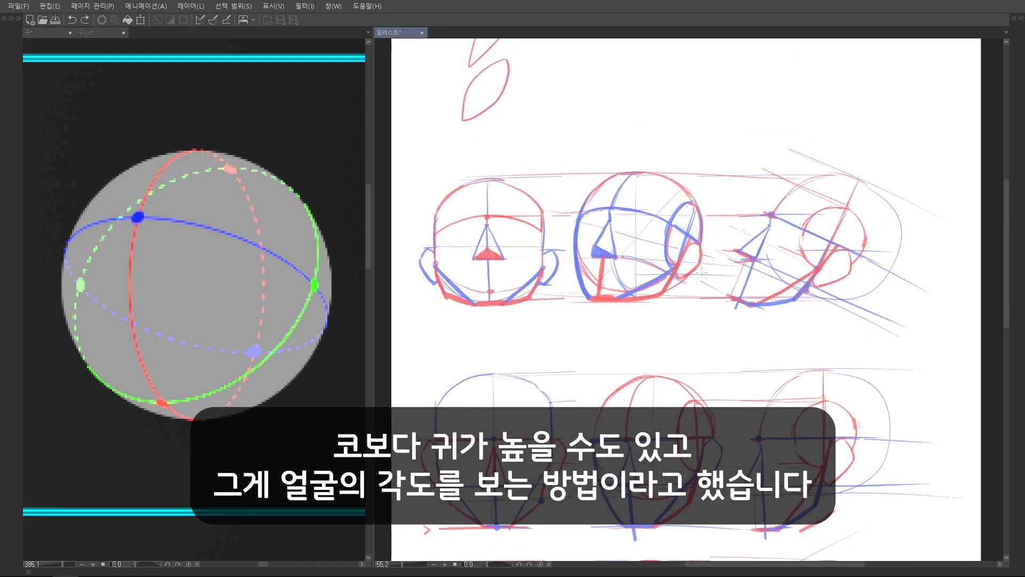
{"action": "scroll", "coordinate": [622, 208], "scroll_direction": "down", "scroll_amount": 2}
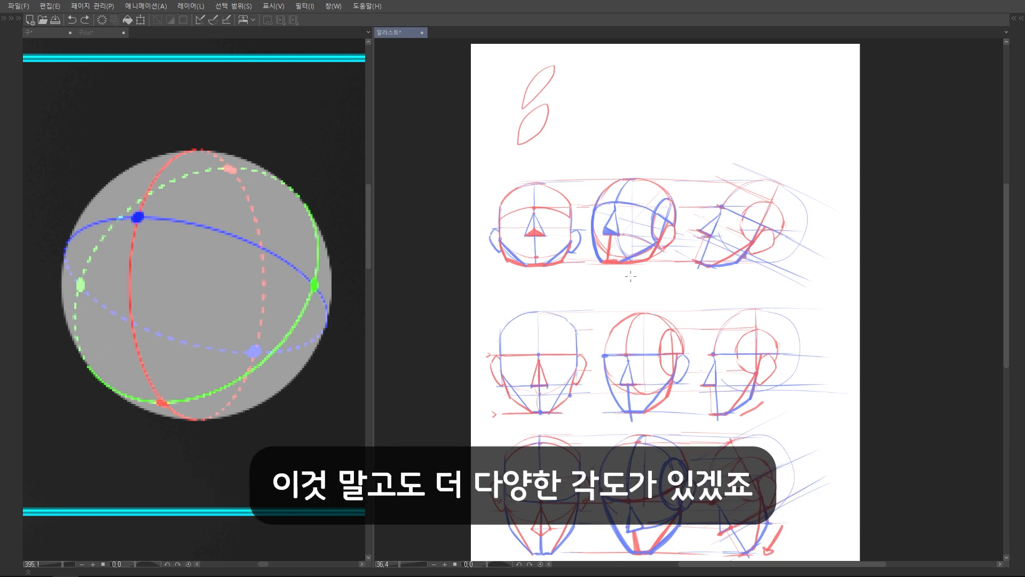
{"action": "left_click_drag", "start_coordinate": [747, 227], "coordinate": [727, 232]}
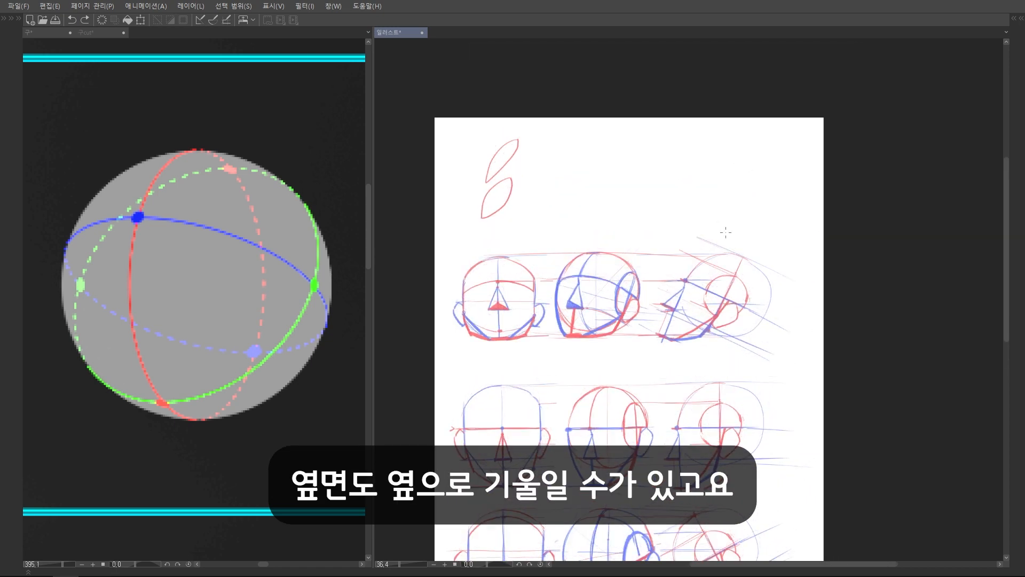
{"action": "scroll", "coordinate": [726, 233], "scroll_direction": "down", "scroll_amount": 5}
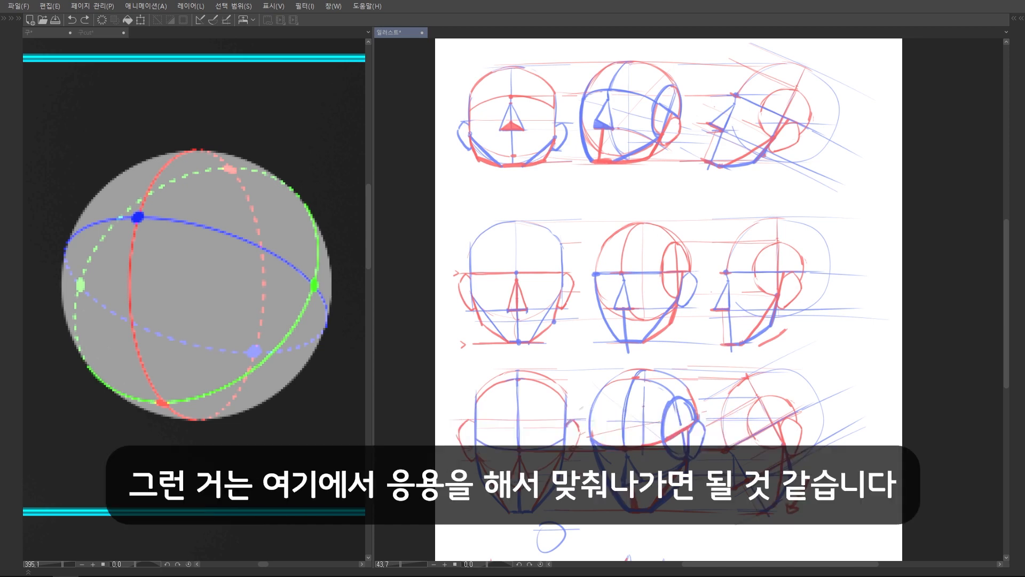
{"action": "scroll", "coordinate": [645, 219], "scroll_direction": "down", "scroll_amount": 3}
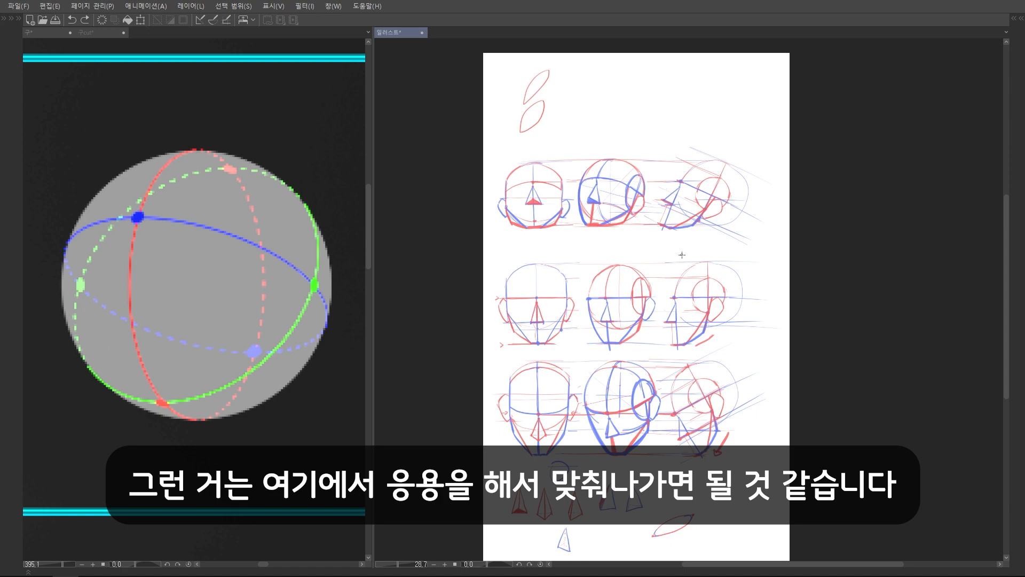
{"action": "scroll", "coordinate": [682, 254], "scroll_direction": "up", "scroll_amount": 1}
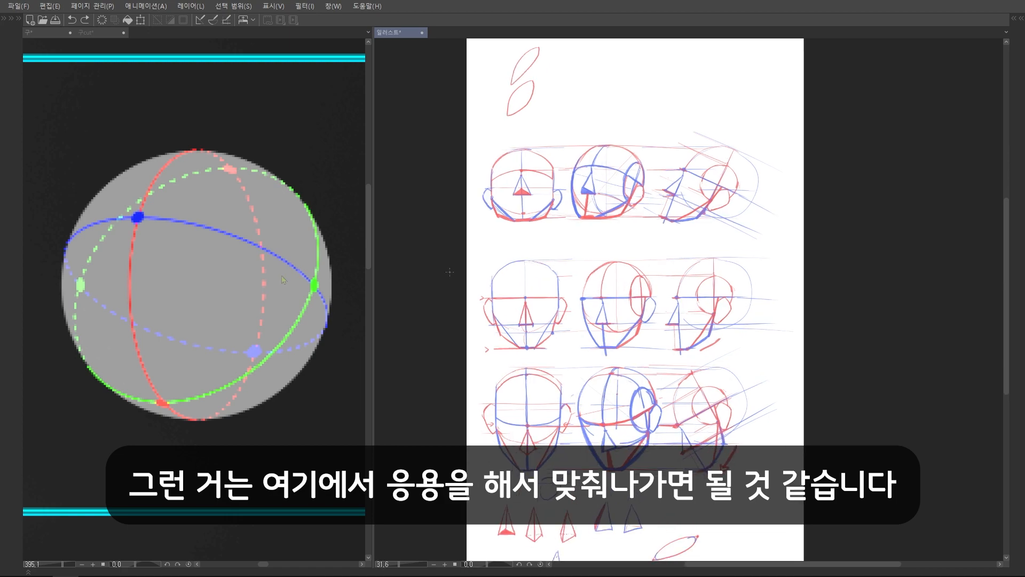